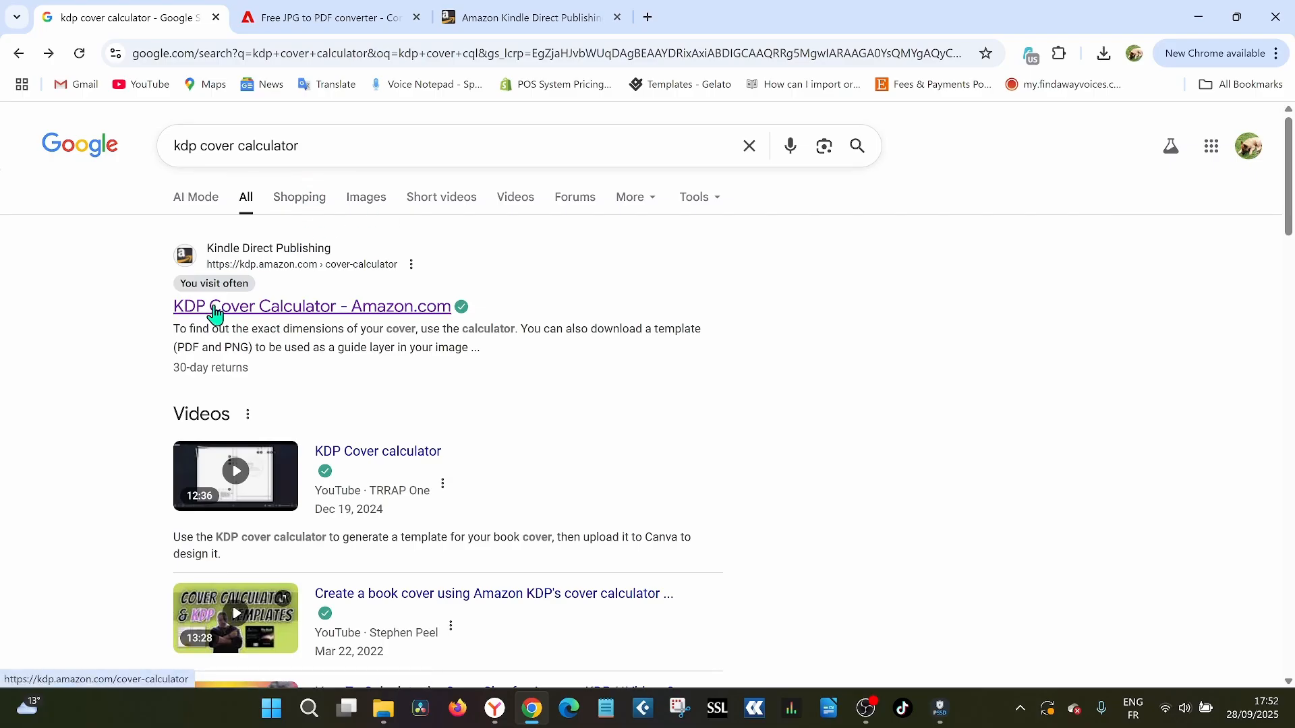
# Open the KDP Cover Calculator and set the binding type to Paperback and the interior type to Black & white
pyautogui.click(301, 317)
pyautogui.scroll(-3, 483, 425)
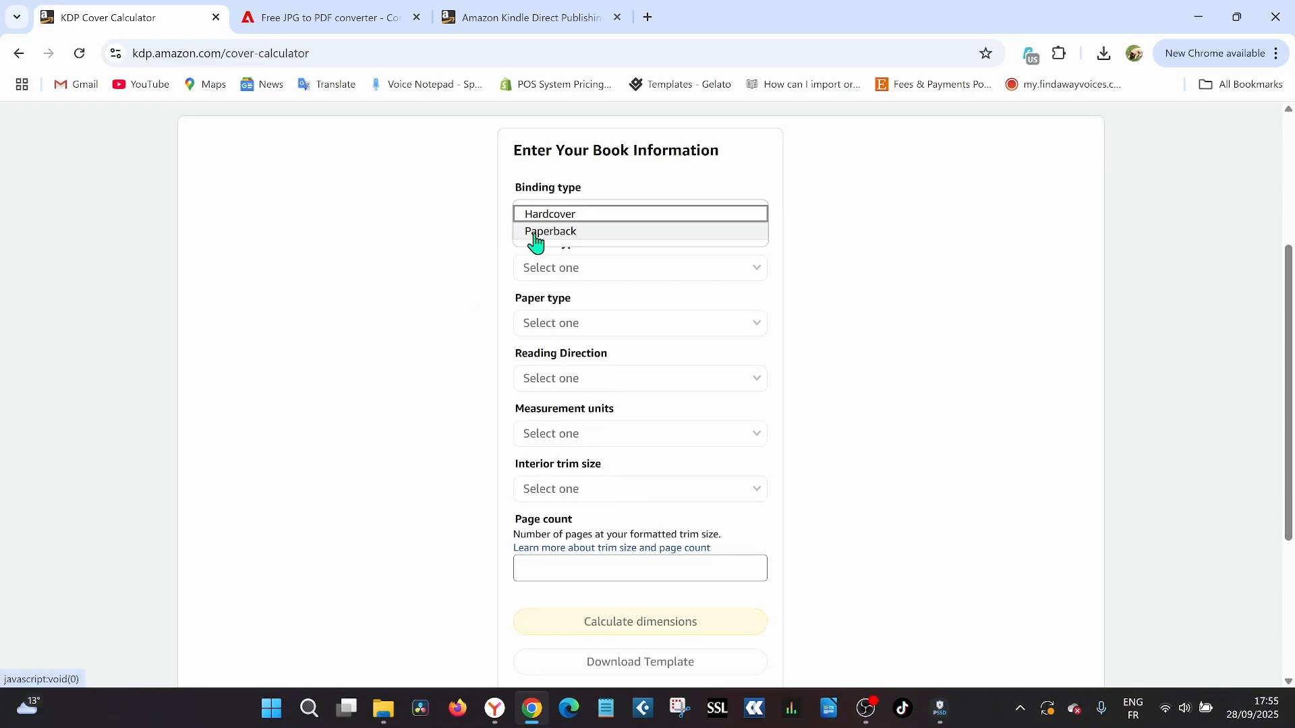
pyautogui.click(532, 235)
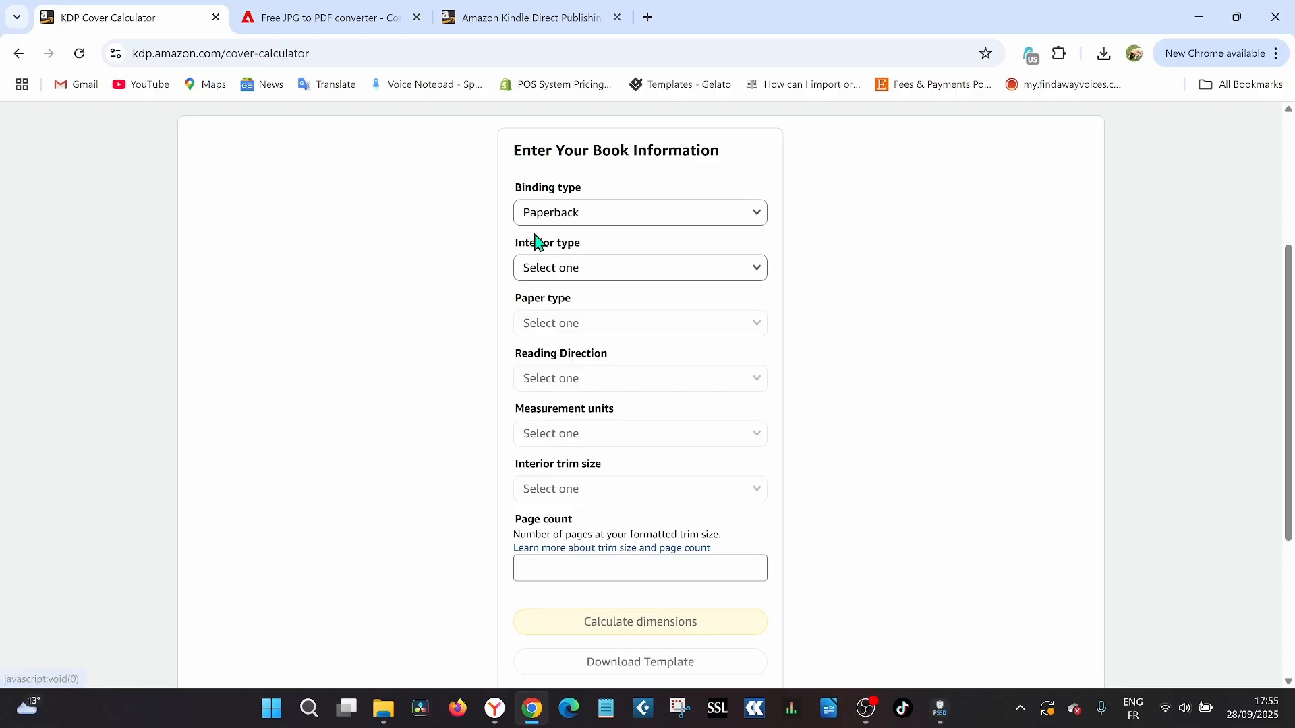
pyautogui.click(530, 269)
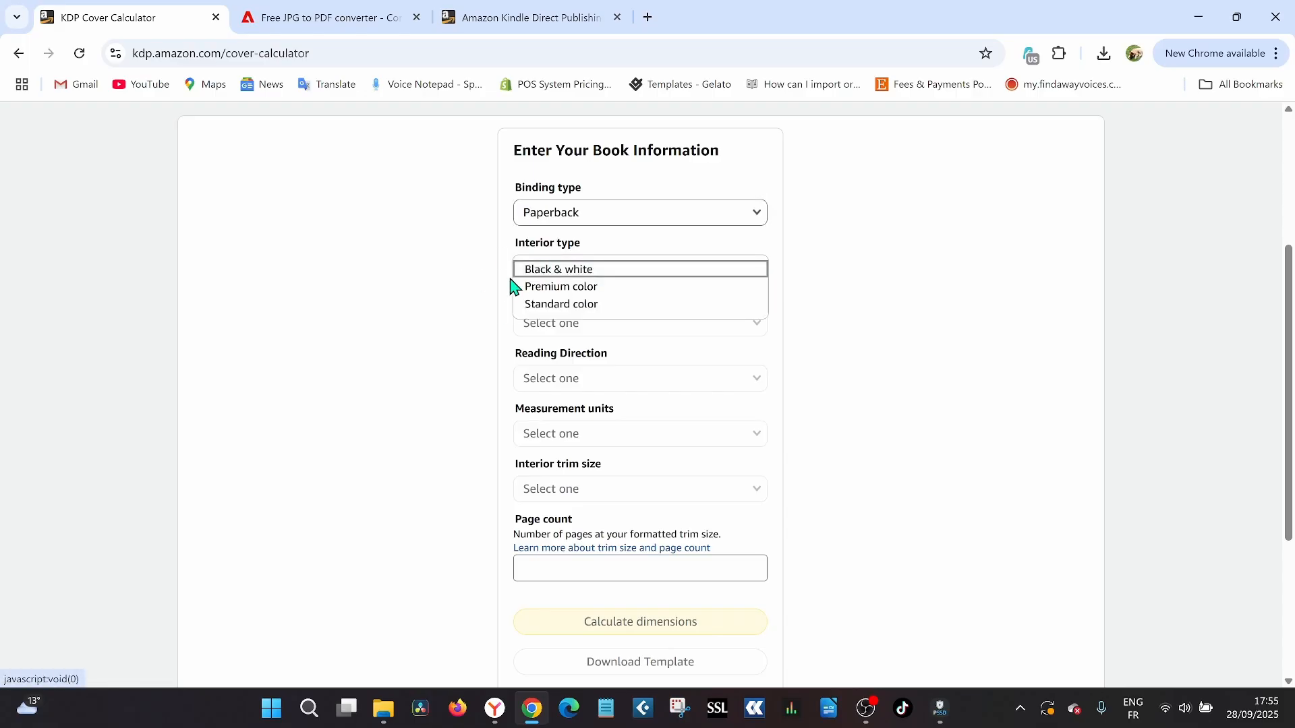
pyautogui.click(584, 271)
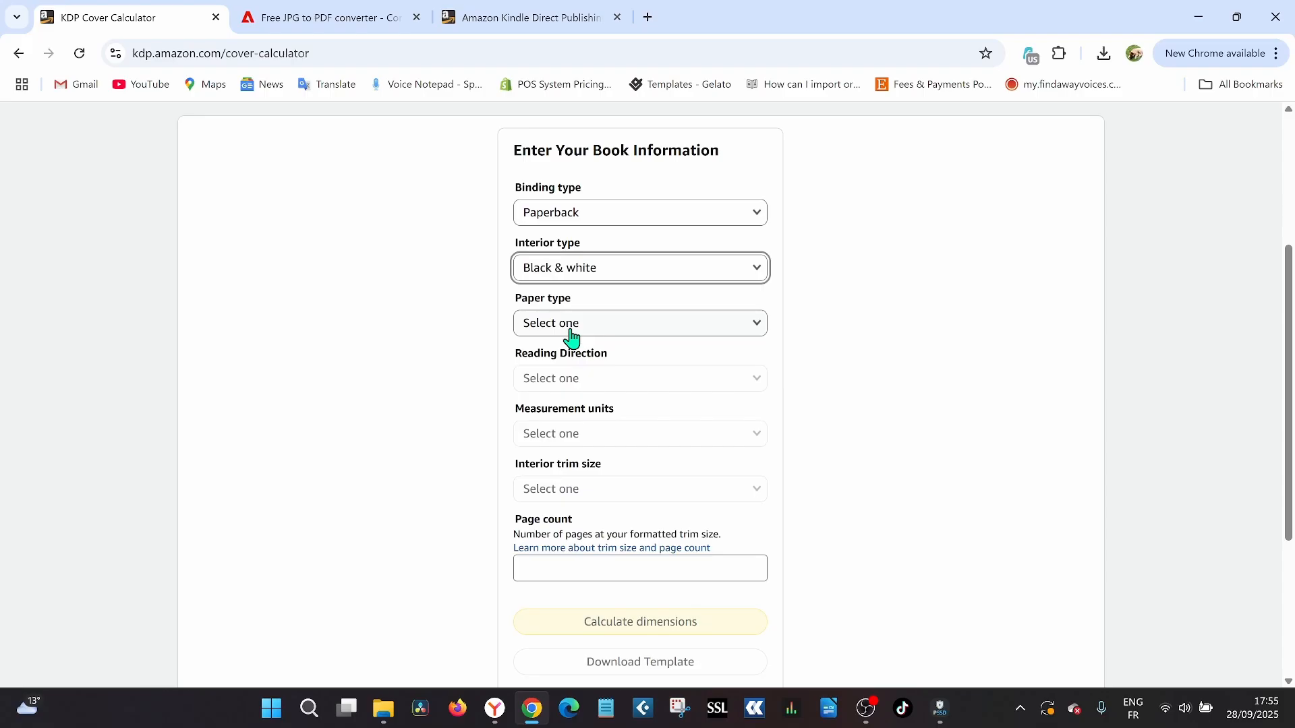
pyautogui.click(574, 273)
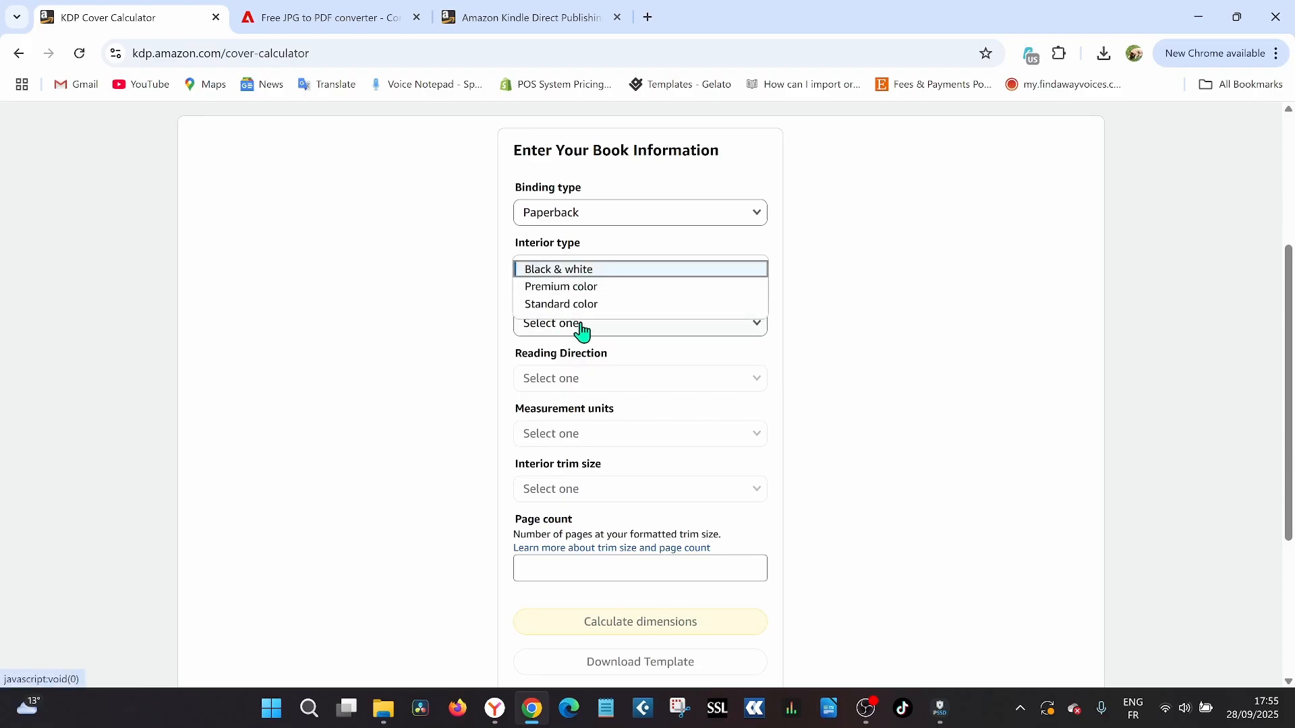
pyautogui.click(492, 298)
# Set the book's paper type to Cream paper, reading direction to Left to Right and measurement units to Inches
pyautogui.click(589, 335)
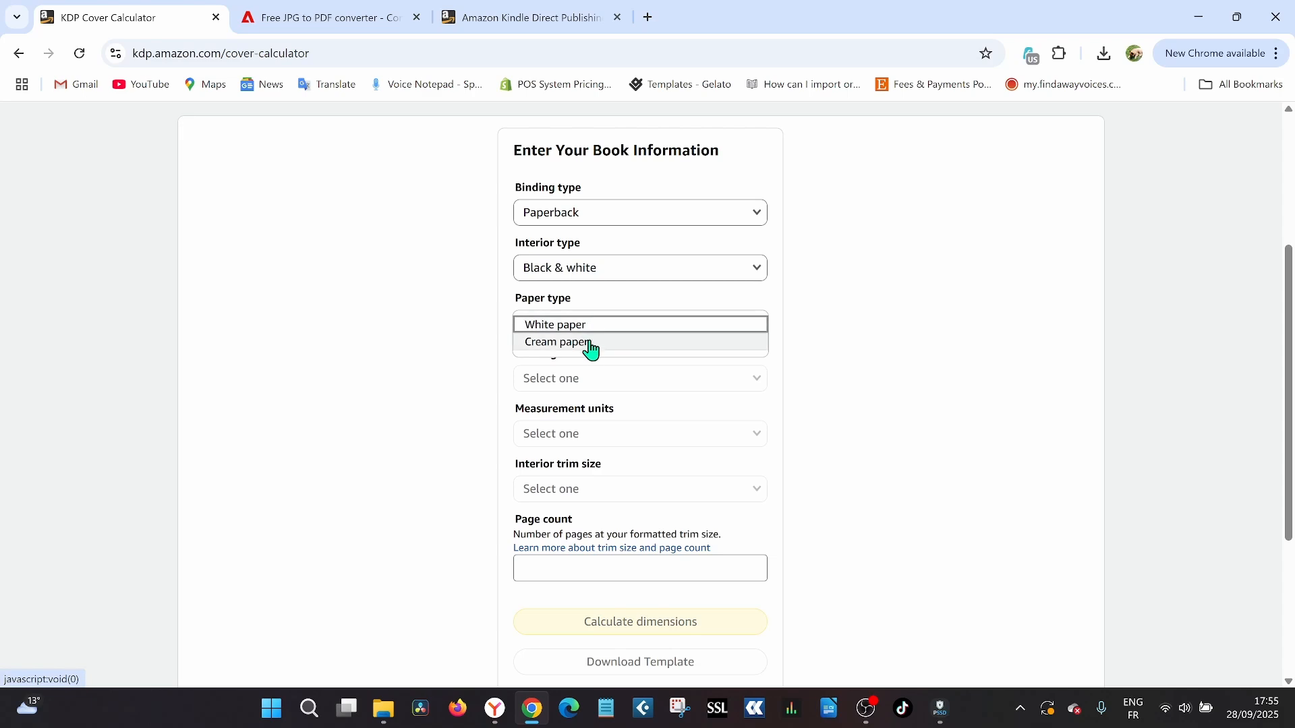
pyautogui.click(590, 344)
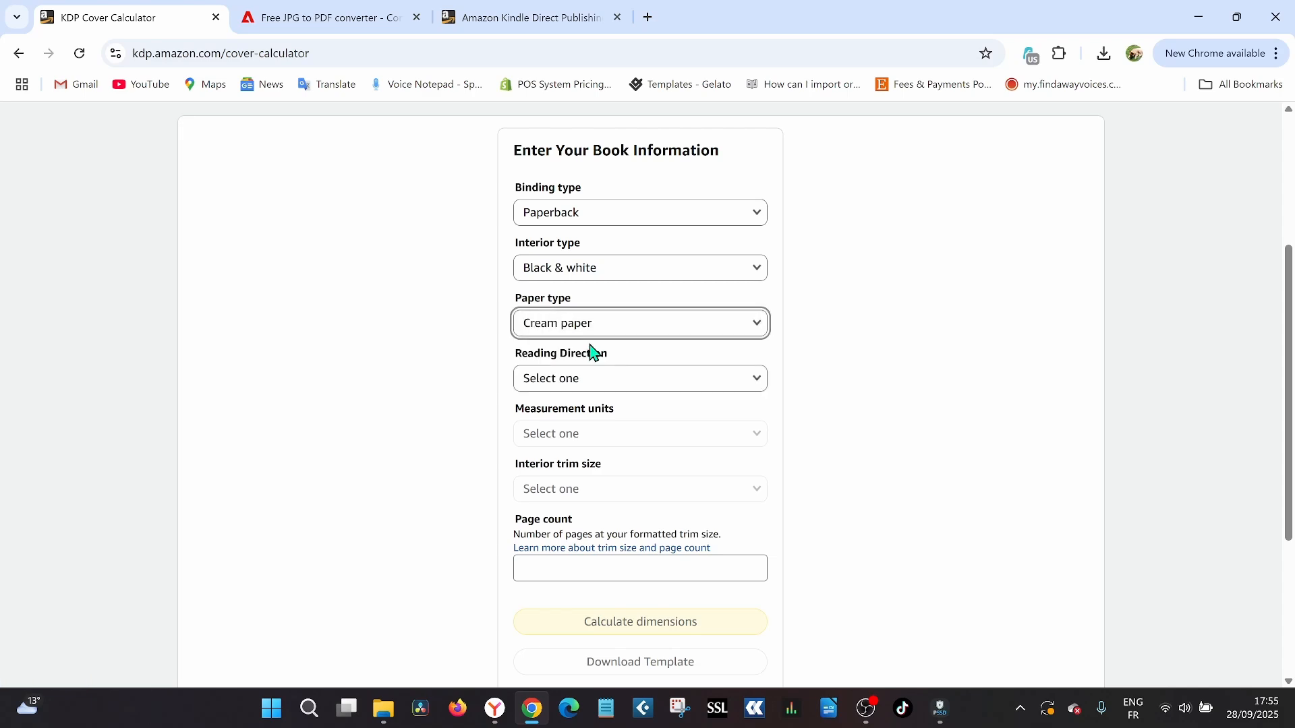
pyautogui.click(577, 388)
pyautogui.click(565, 382)
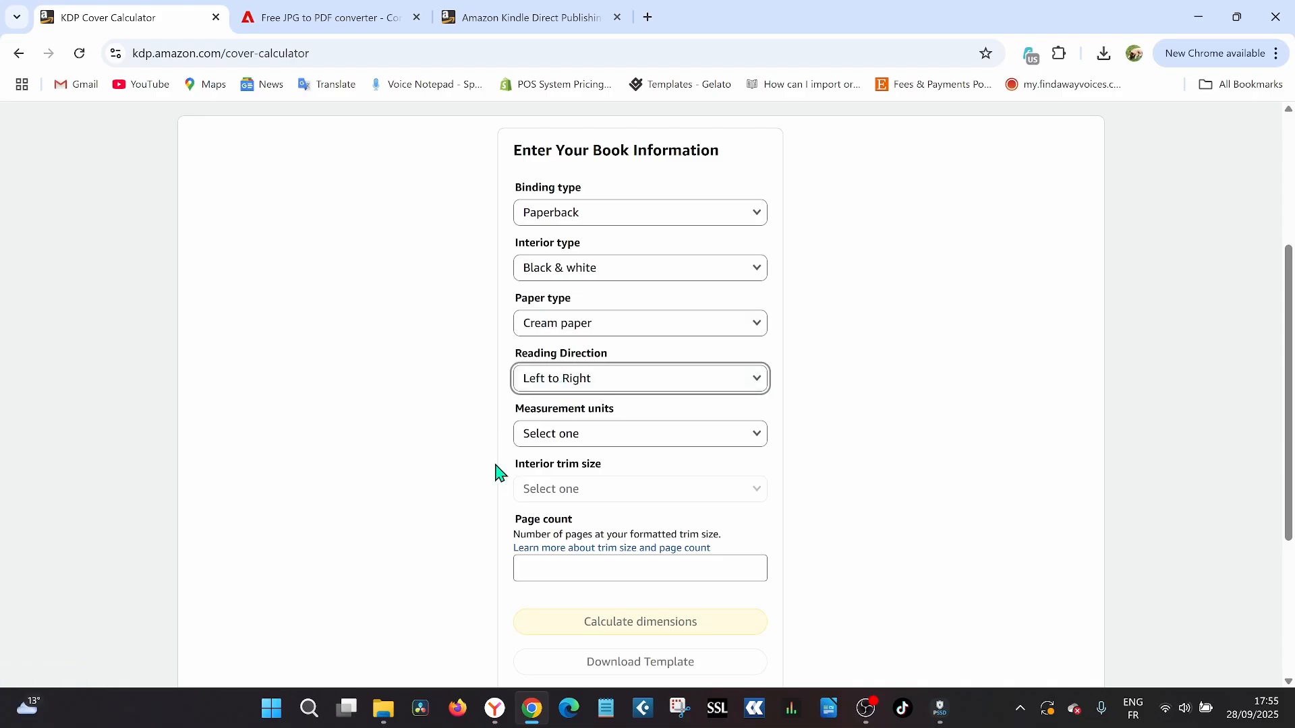
pyautogui.click(593, 442)
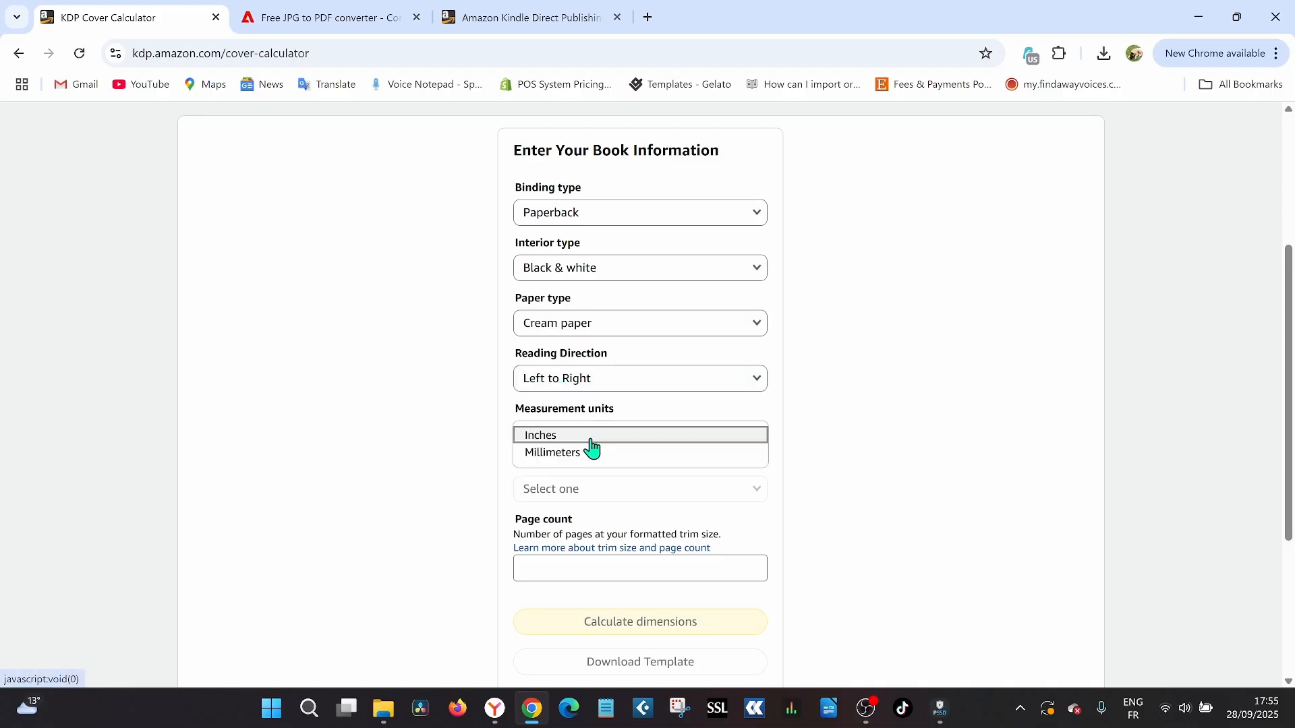
pyautogui.click(570, 437)
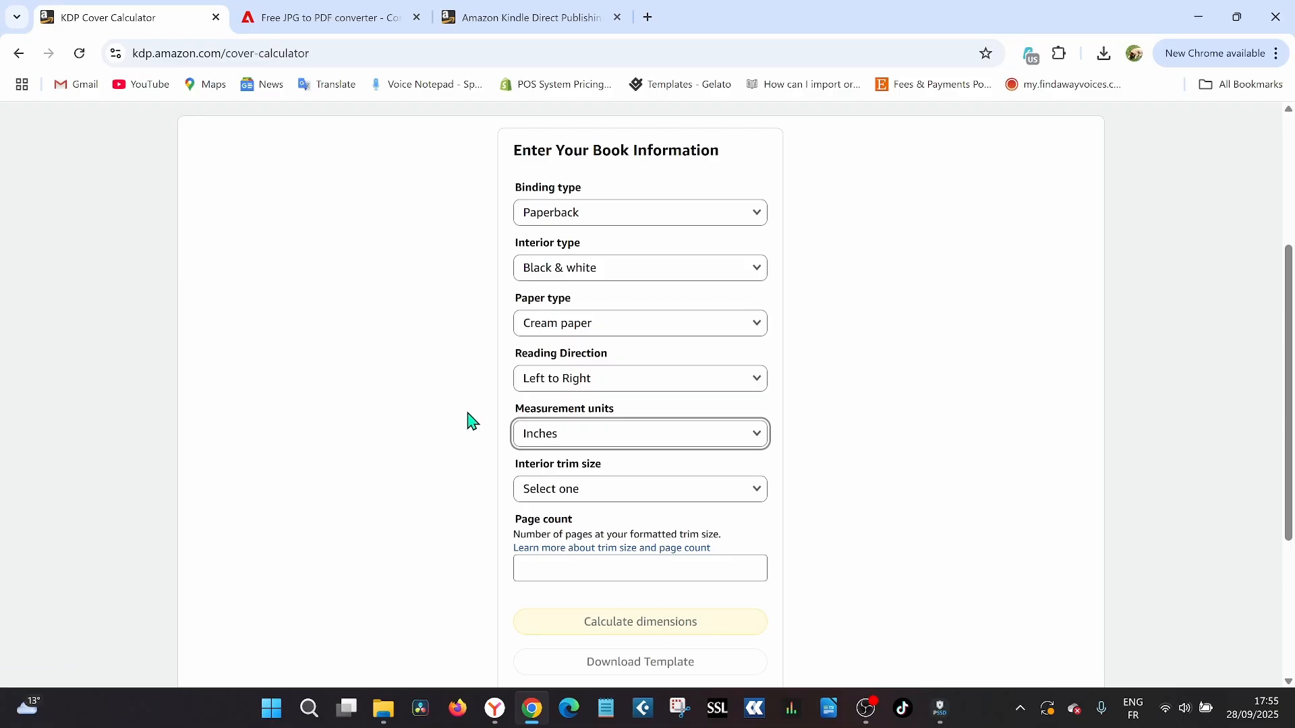
# Set the interior trim size to 6 x 9 in and the page count to 150, and calculate the cover dimensions
pyautogui.click(560, 494)
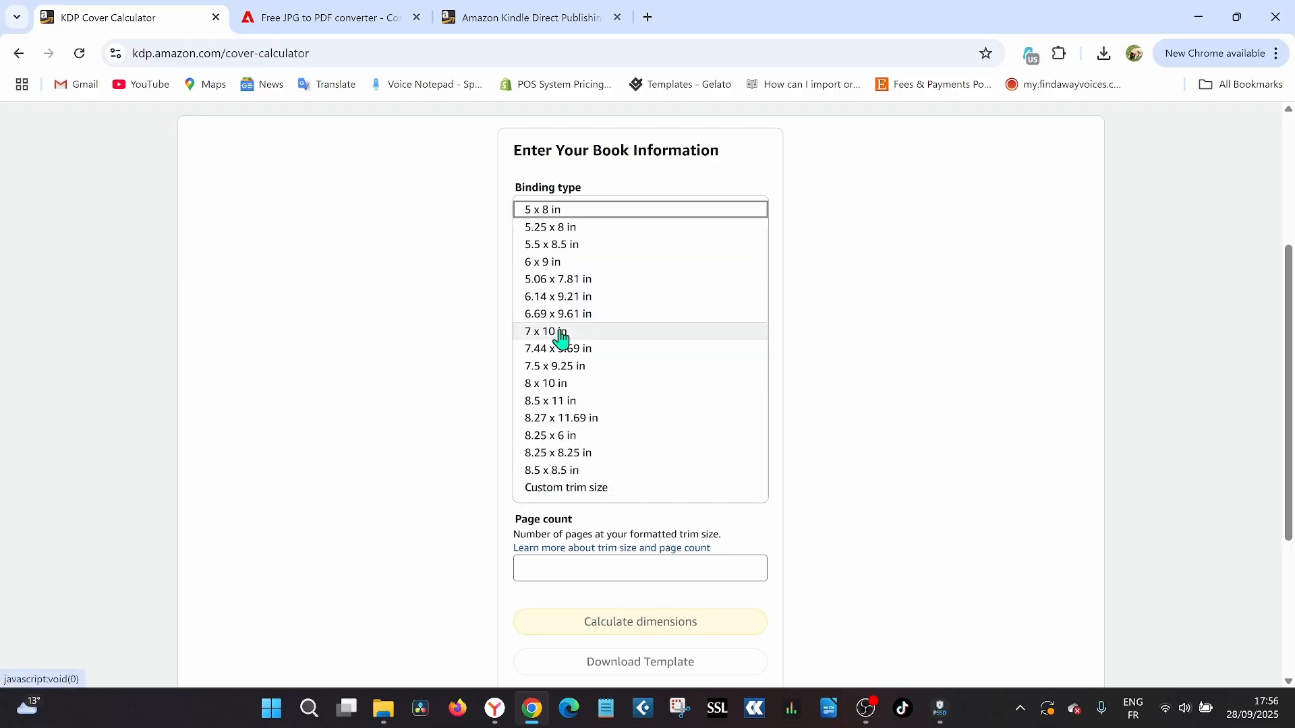
pyautogui.click(581, 264)
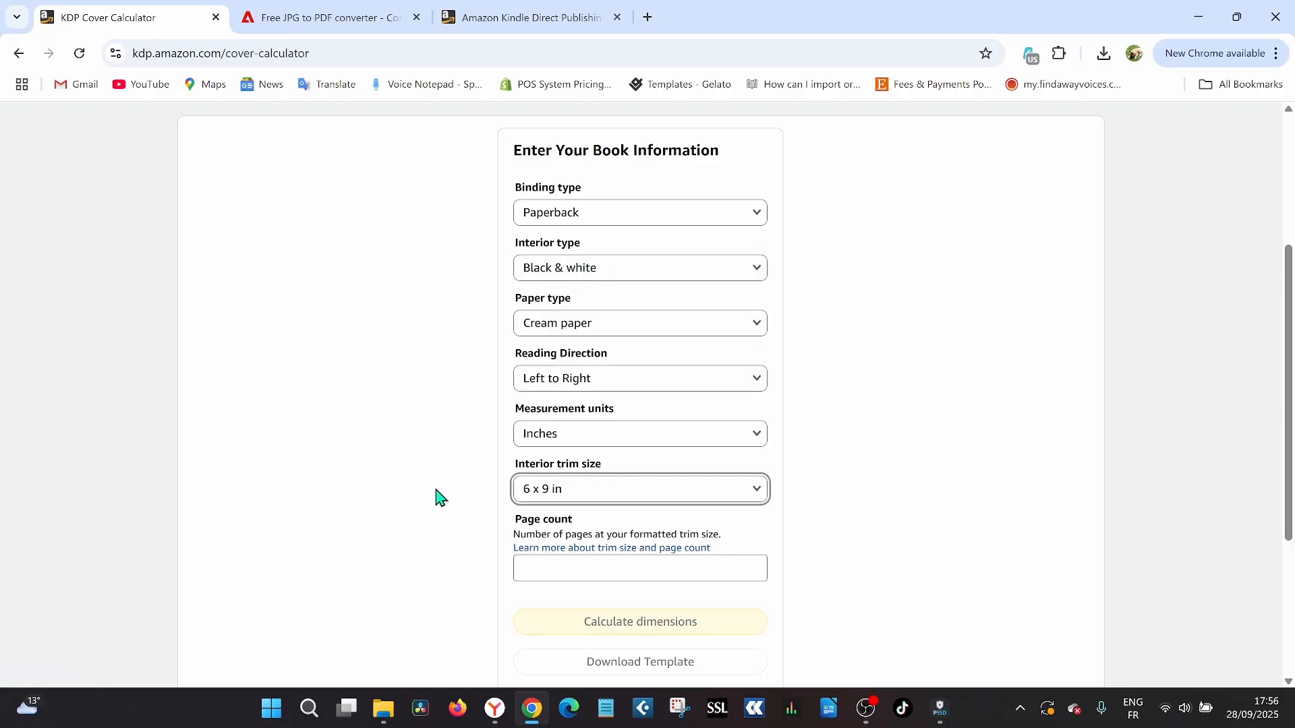
pyautogui.click(534, 563)
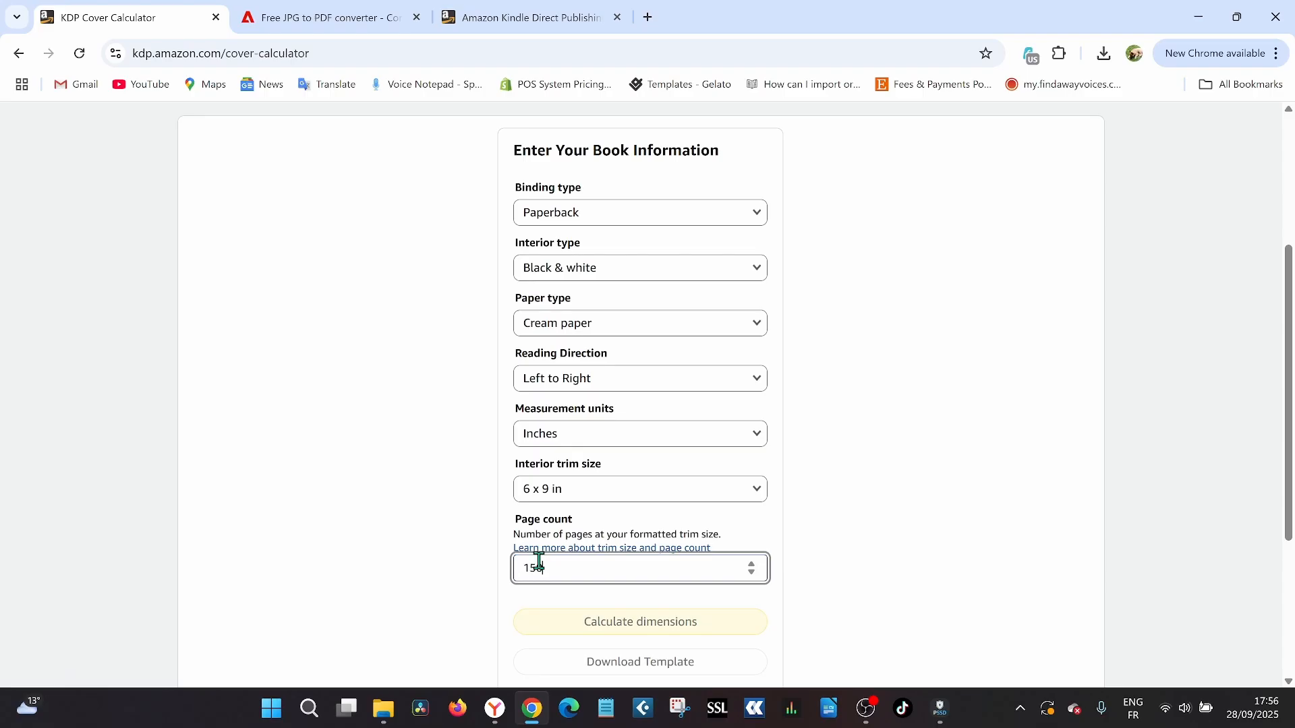
pyautogui.scroll(-2, 641, 535)
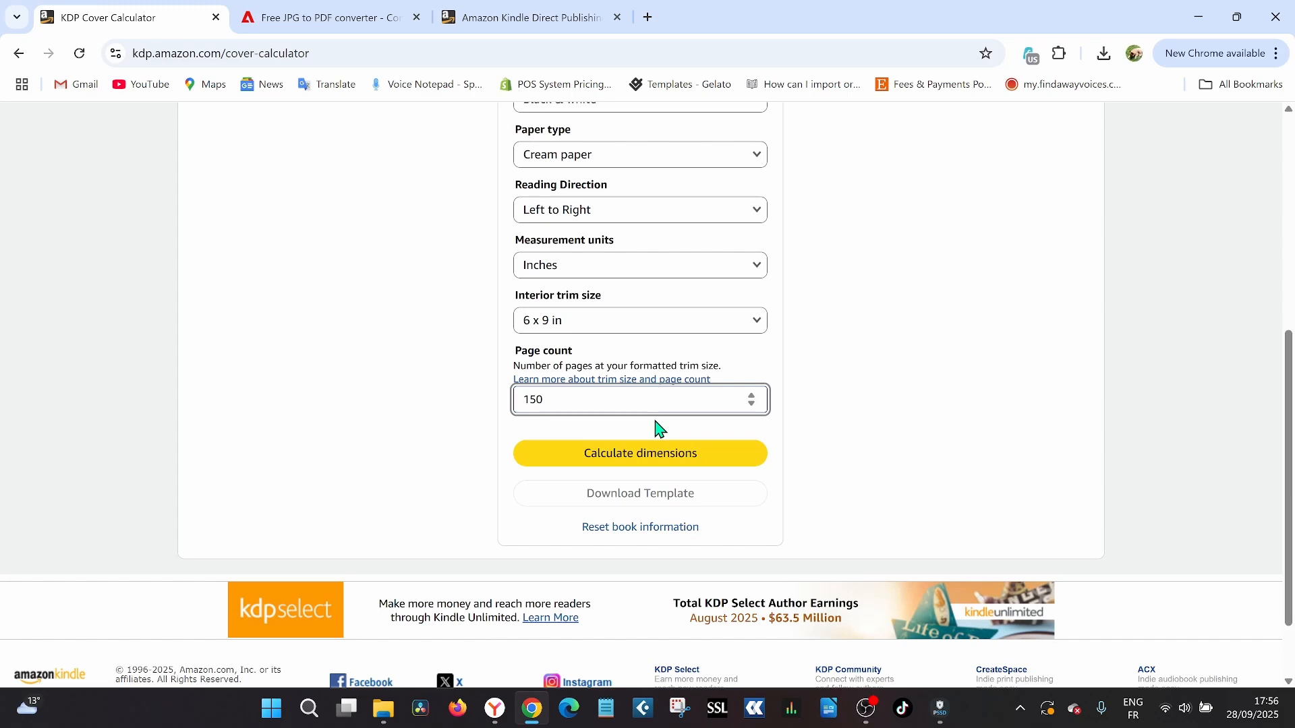
pyautogui.click(648, 465)
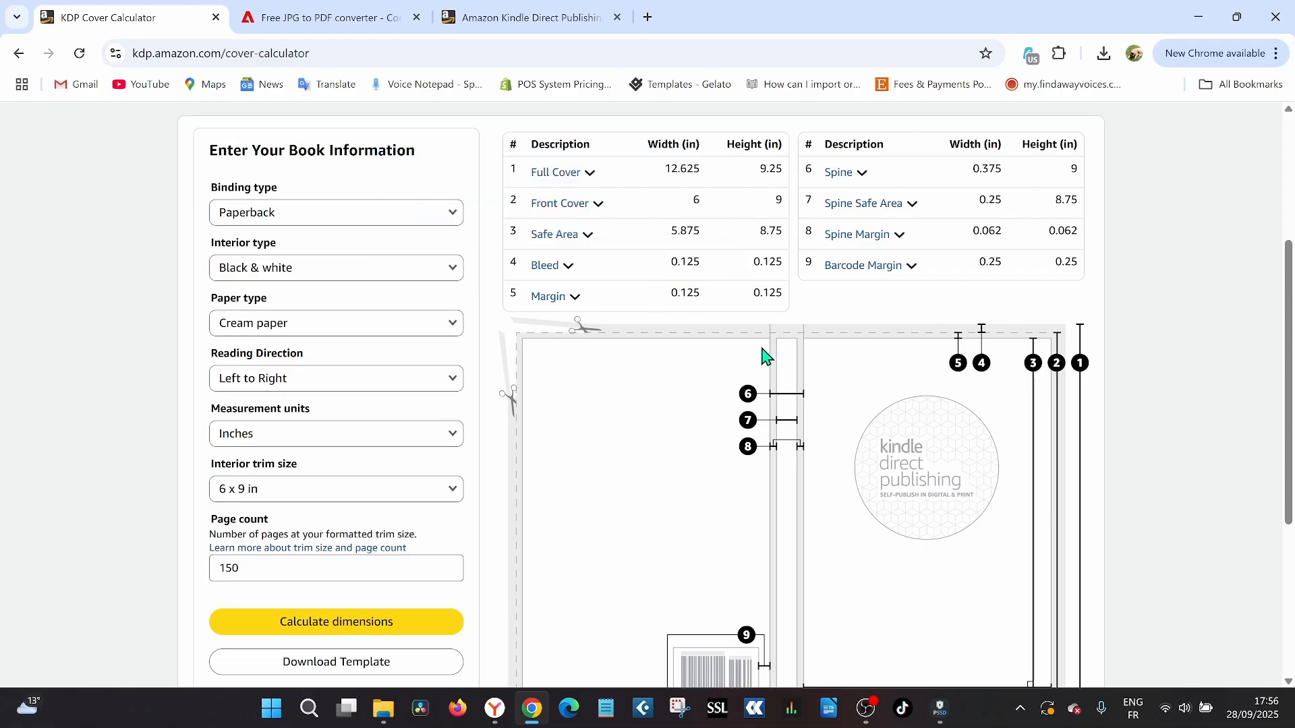
# Download the calculated cover template and extract all files from its zip archive
pyautogui.scroll(-2, 765, 357)
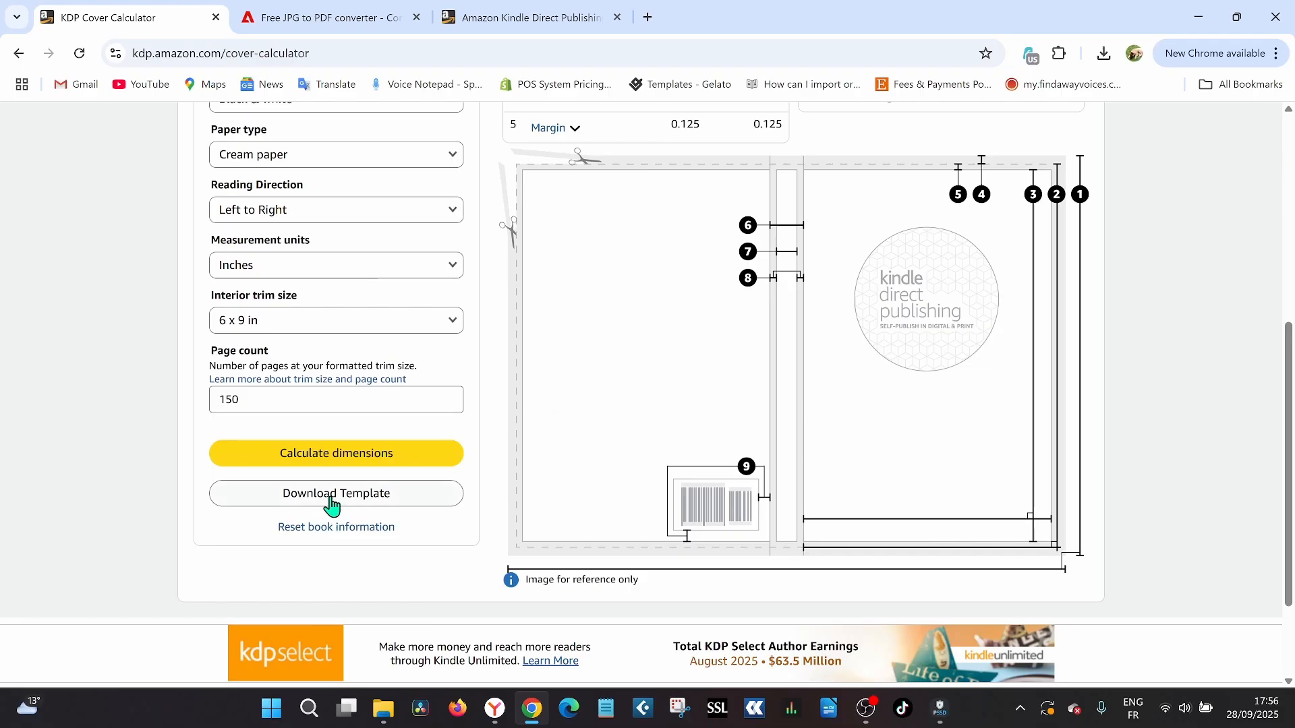
pyautogui.click(331, 503)
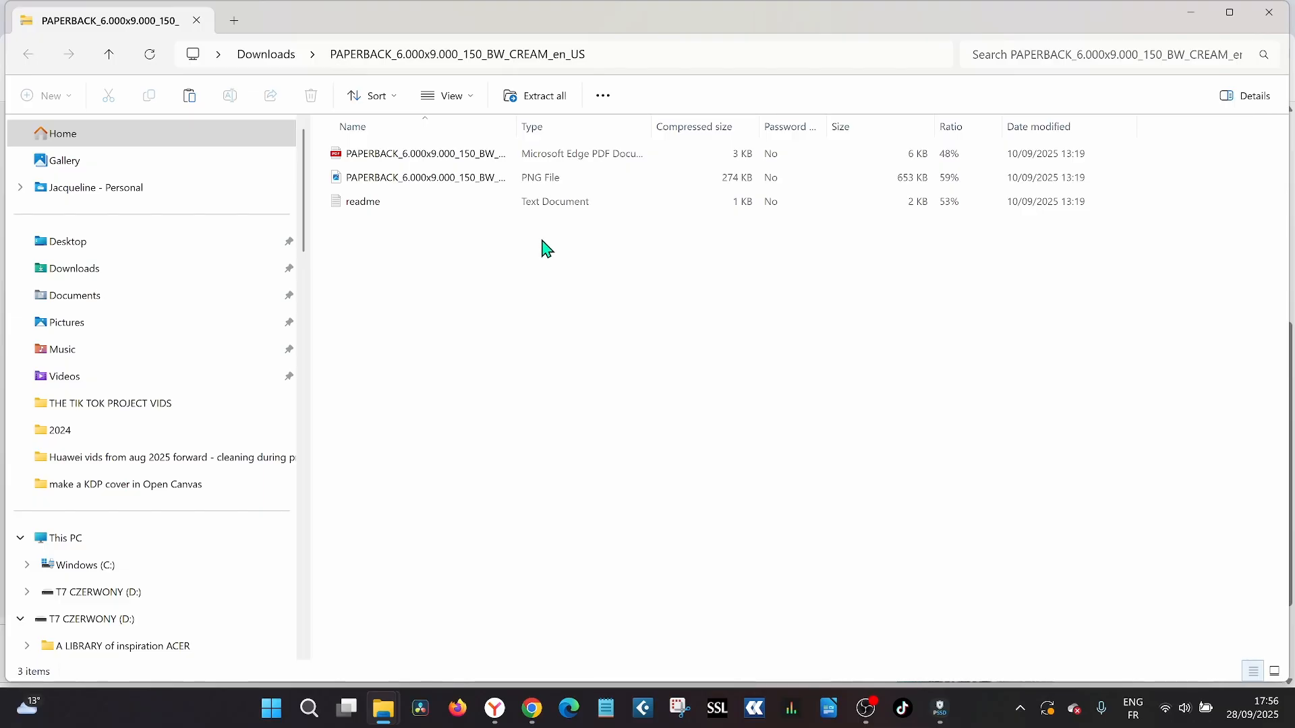
pyautogui.click(546, 98)
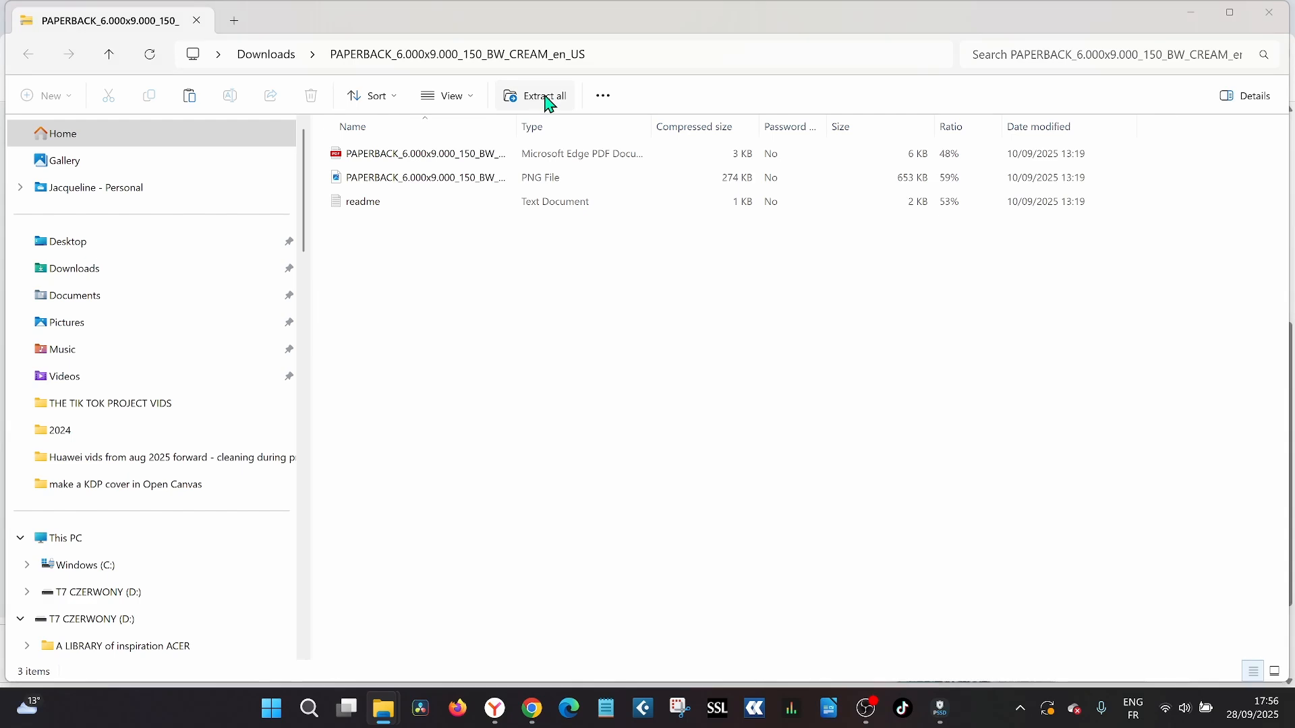
pyautogui.click(814, 532)
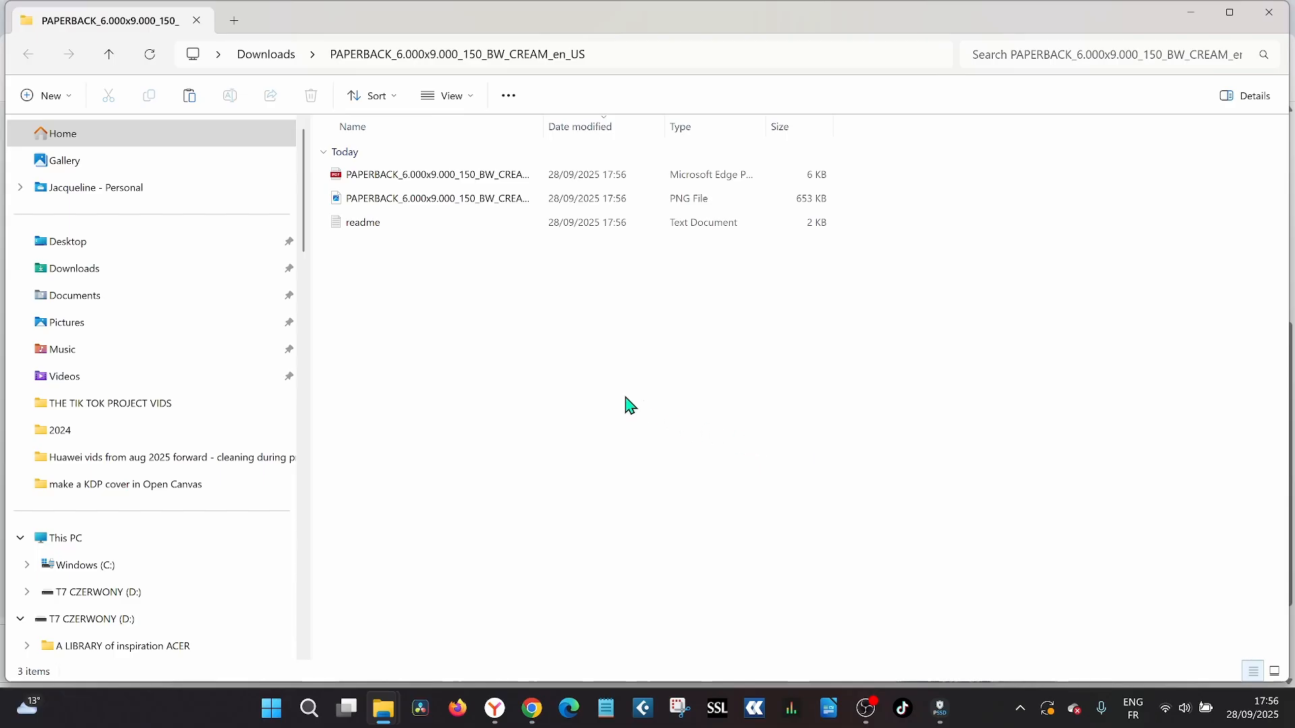
# Open the extracted PNG cover template in oC7
pyautogui.click(440, 202)
pyautogui.rightClick(440, 203)
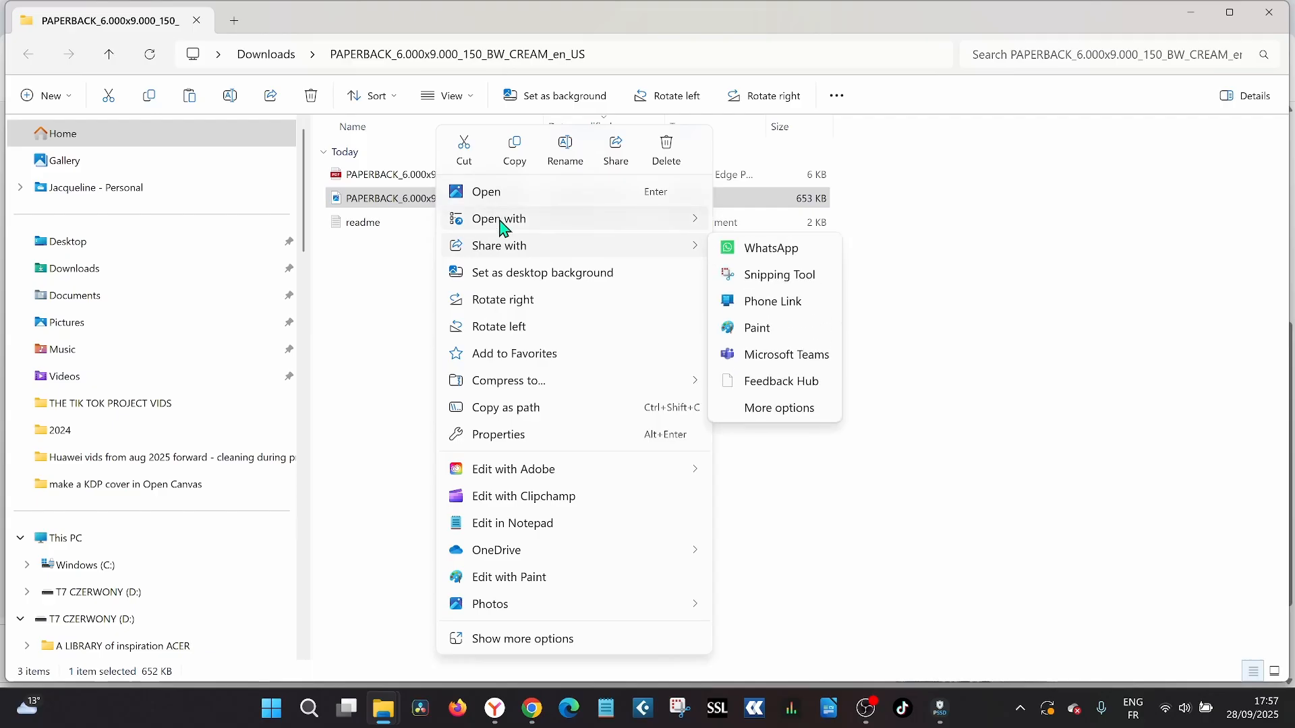
pyautogui.moveTo(511, 228)
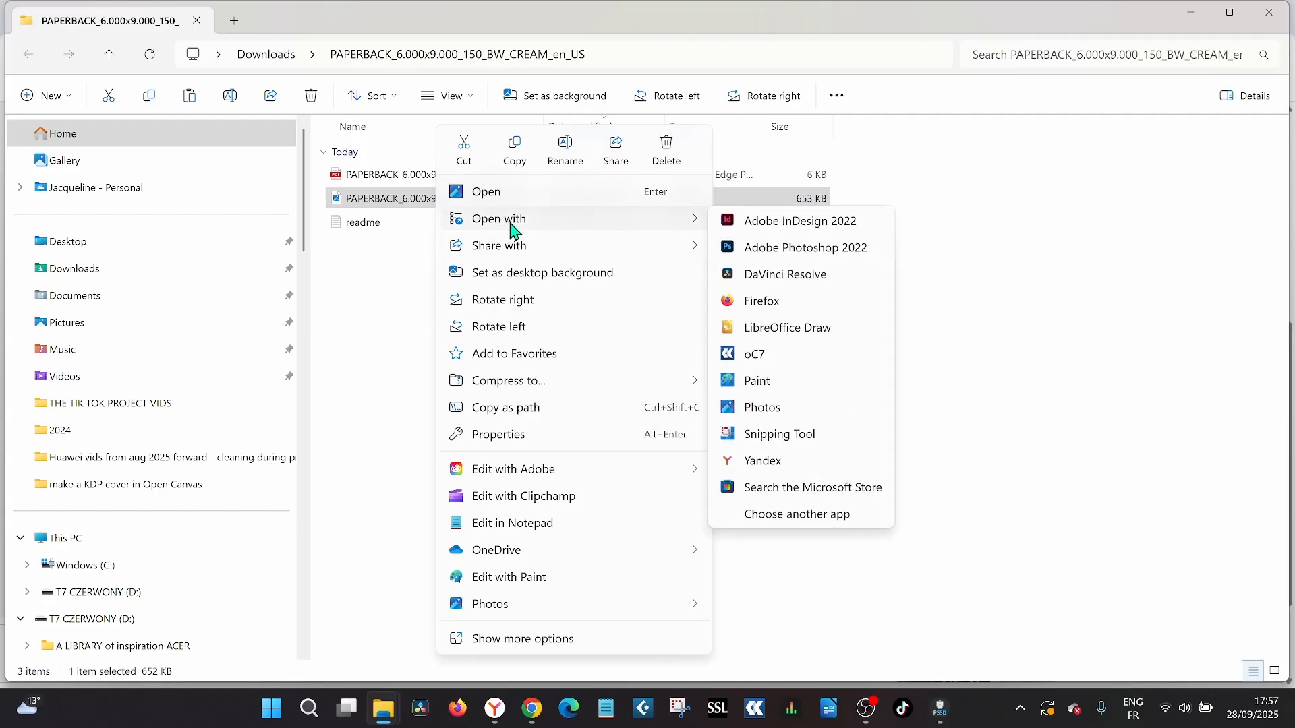
pyautogui.click(760, 358)
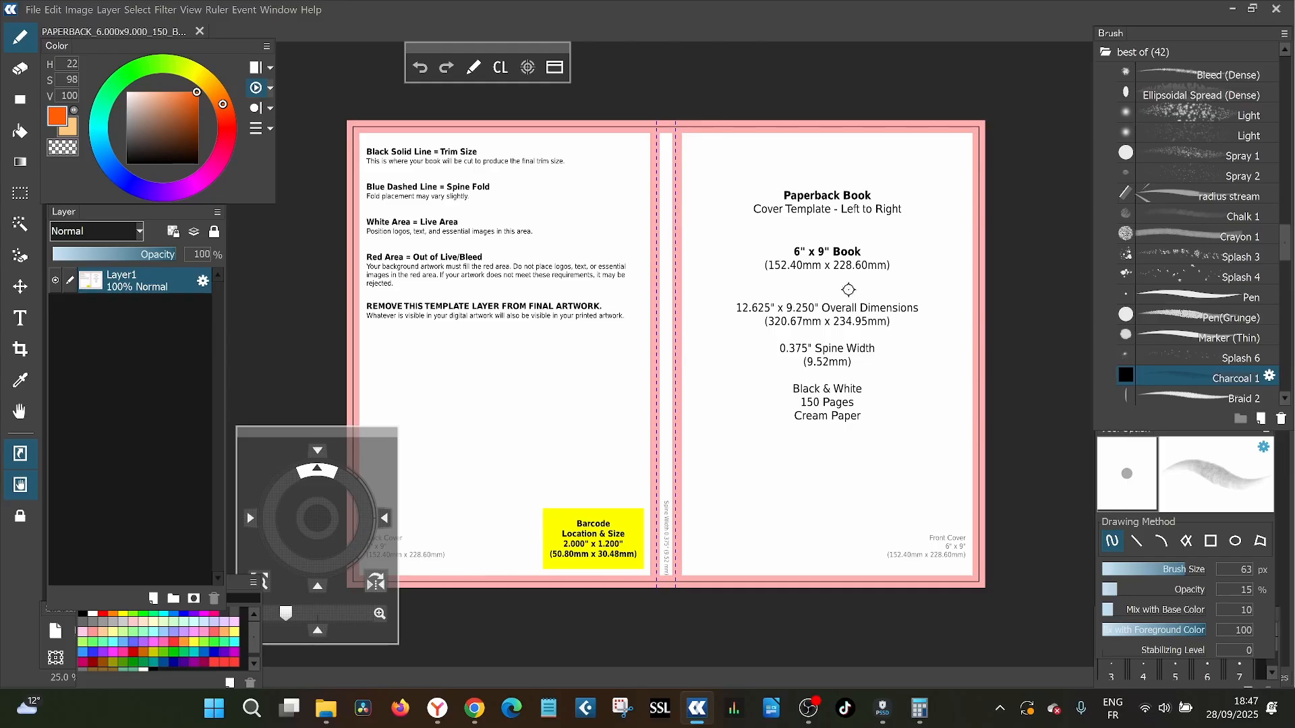
# Circle the overall dimensions text on the template's front cover freehand with the Charcoal 1 brush
pyautogui.moveTo(711, 324); pyautogui.dragTo(734, 333)
pyautogui.moveTo(811, 342)
pyautogui.mouseDown()
pyautogui.moveTo(719, 323)
pyautogui.moveTo(711, 305)
pyautogui.moveTo(744, 292)
pyautogui.moveTo(929, 303)
pyautogui.moveTo(926, 325)
pyautogui.moveTo(790, 345)
pyautogui.mouseUp()
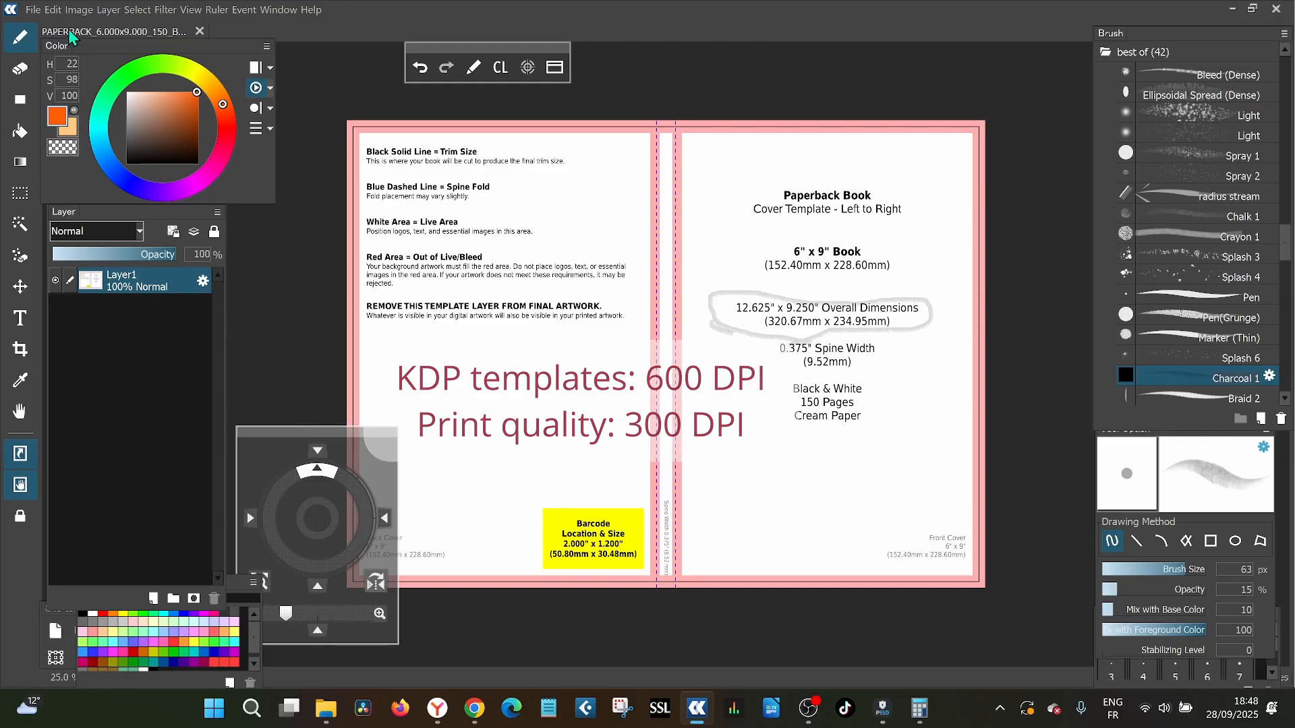
# Check the template's pixel dimensions in the Canvas Size settings without changing them
pyautogui.click(75, 10)
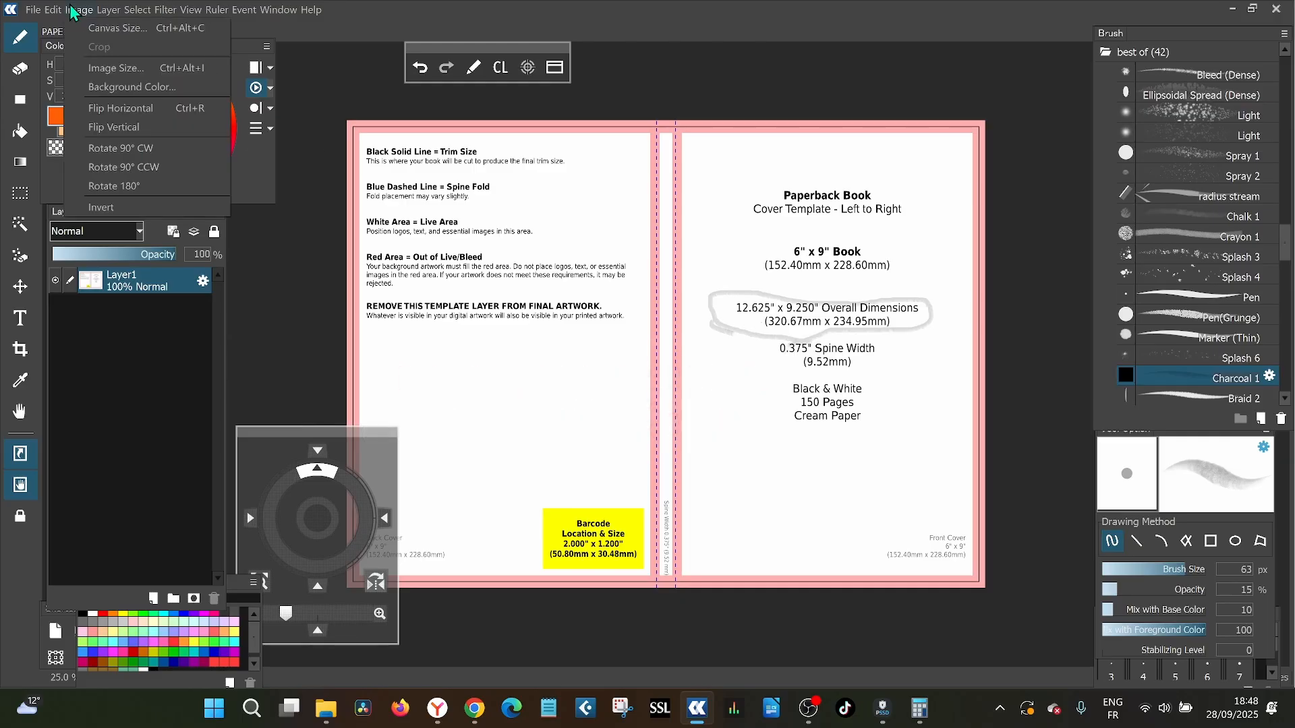
pyautogui.click(101, 28)
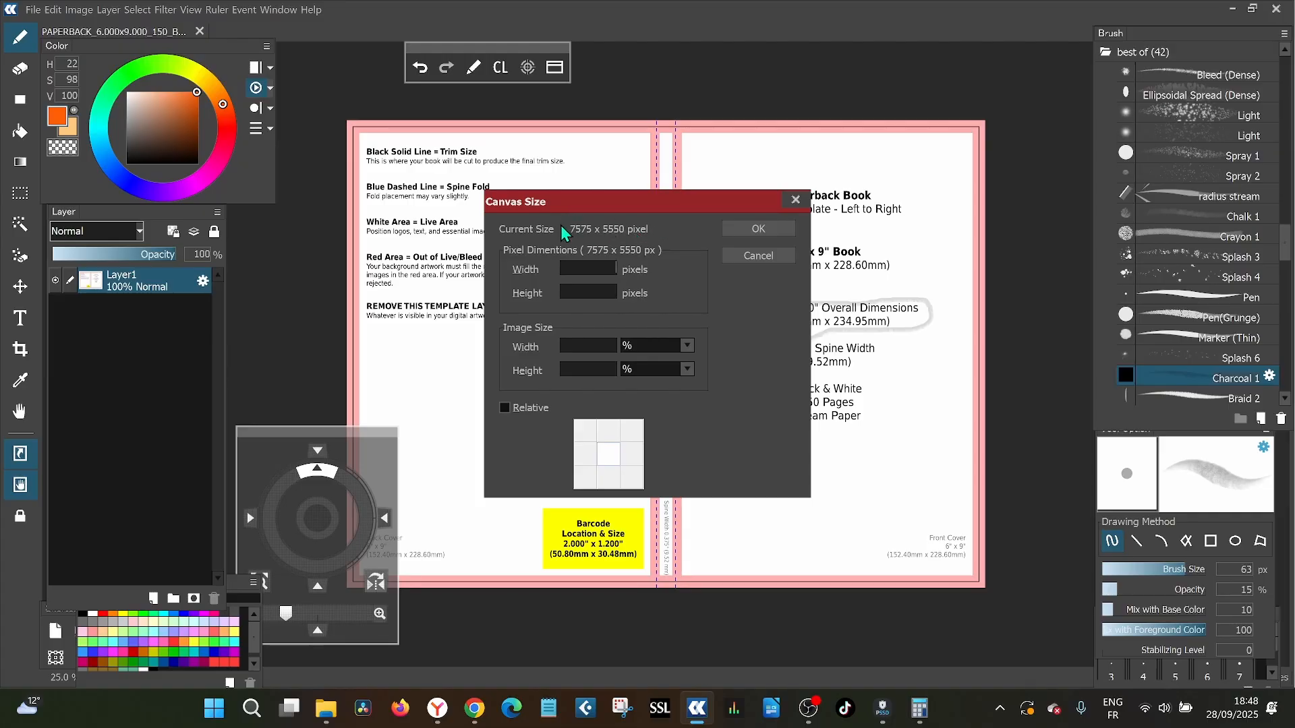
pyautogui.moveTo(613, 205); pyautogui.dragTo(472, 137)
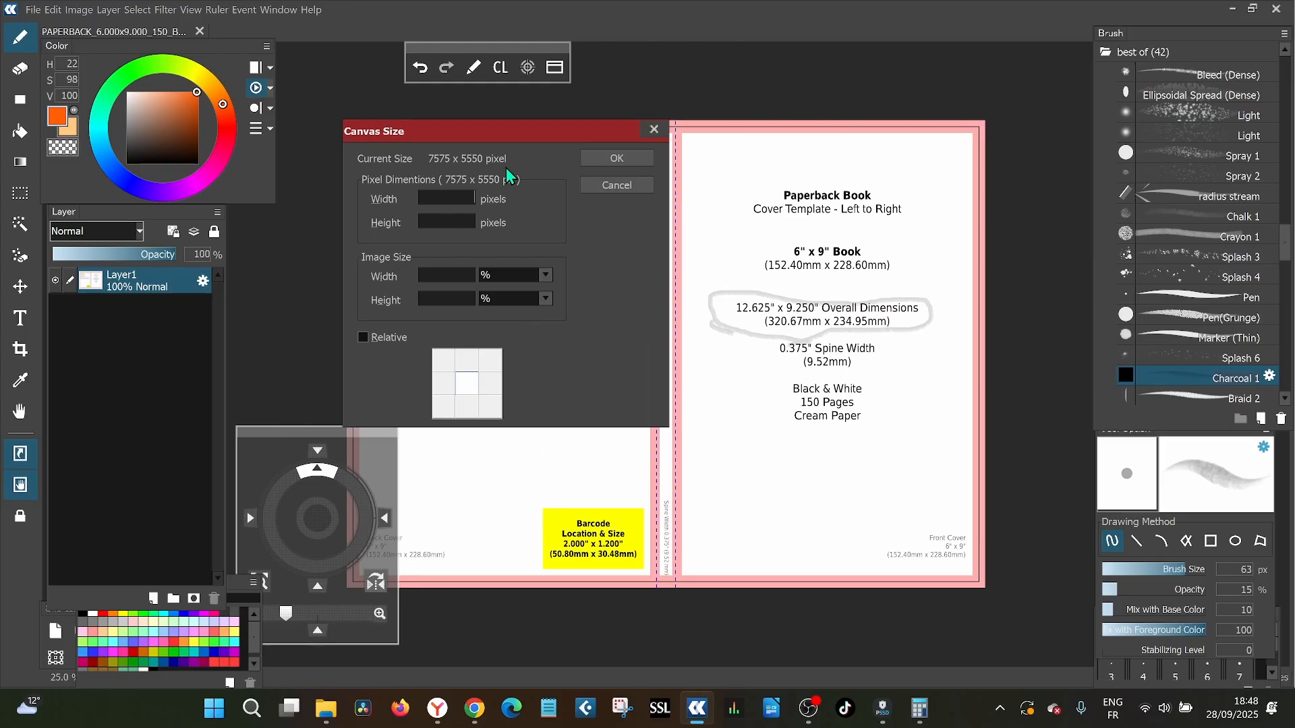
pyautogui.click(654, 138)
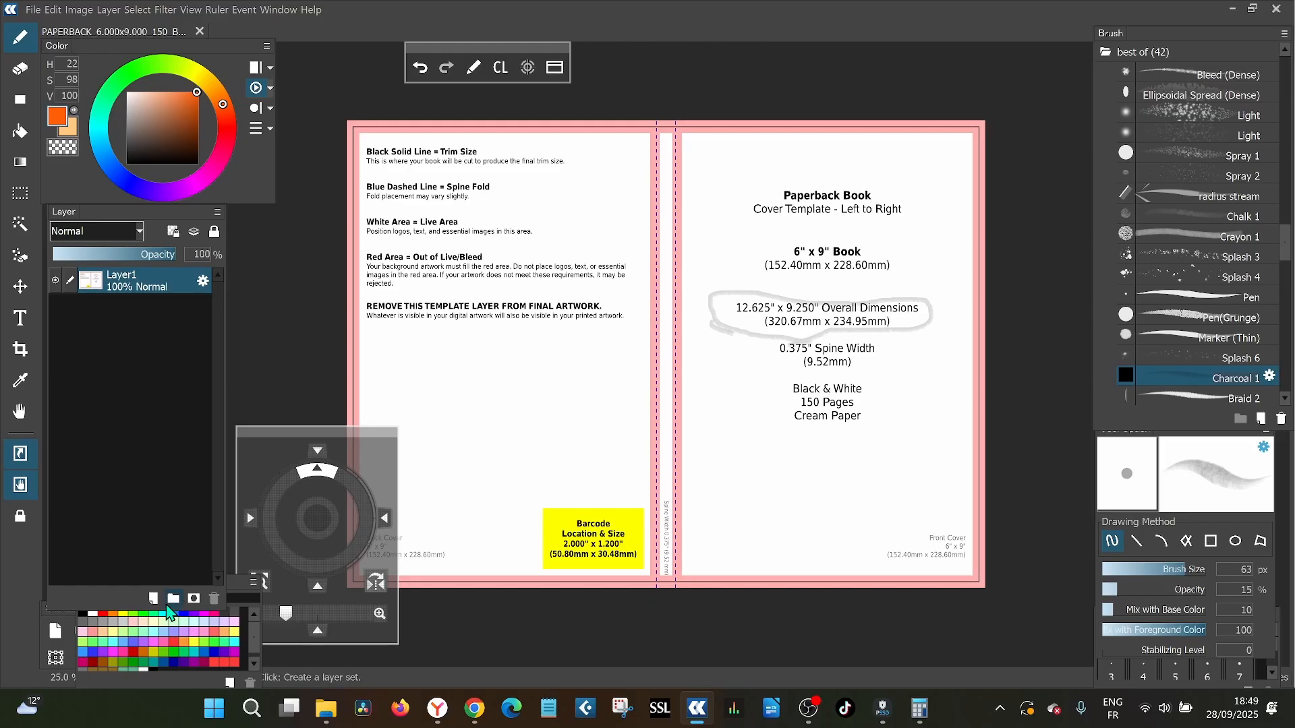
# Create a new layer and place it beneath the template layer
pyautogui.click(153, 599)
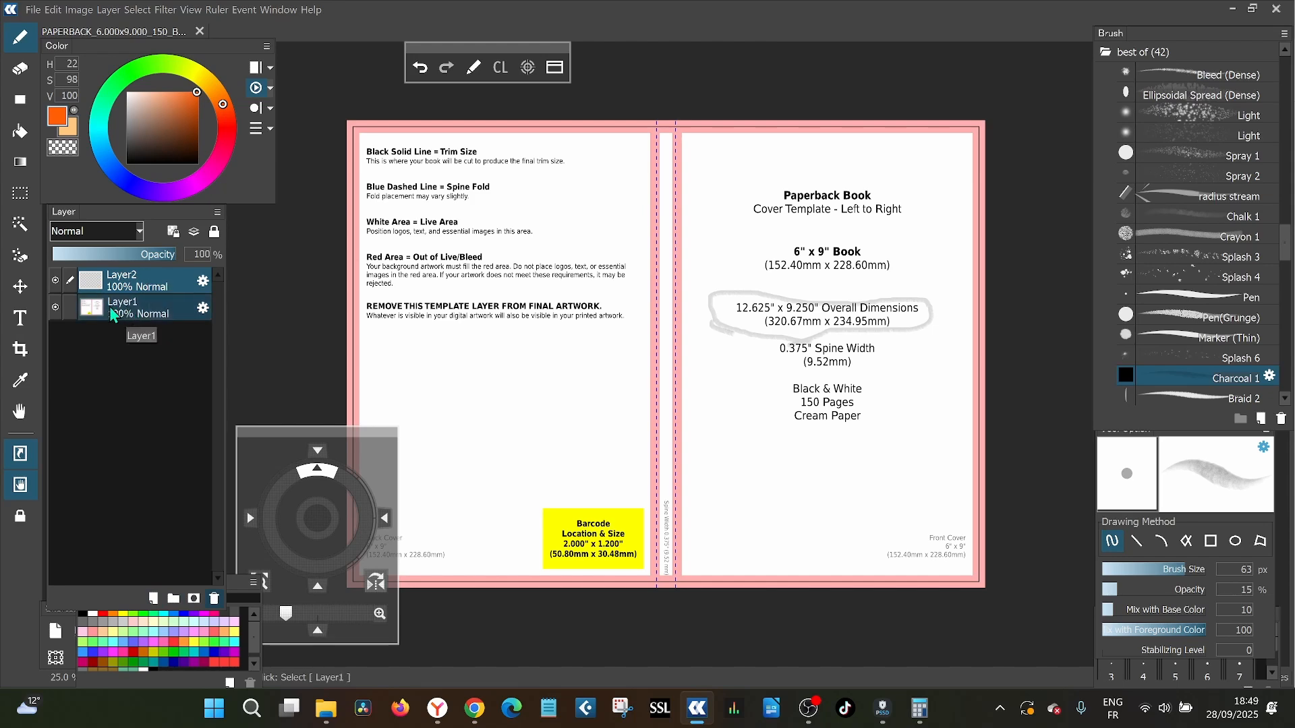
pyautogui.click(130, 313)
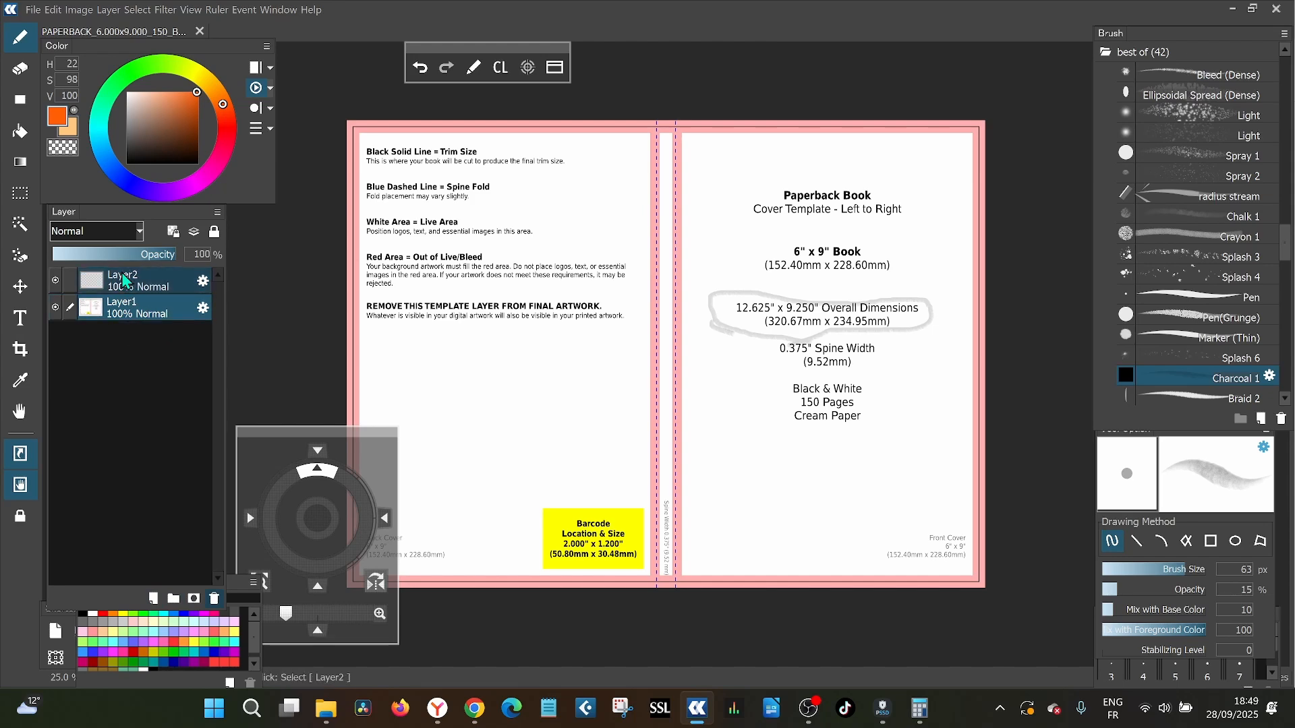
pyautogui.moveTo(122, 273); pyautogui.dragTo(122, 272)
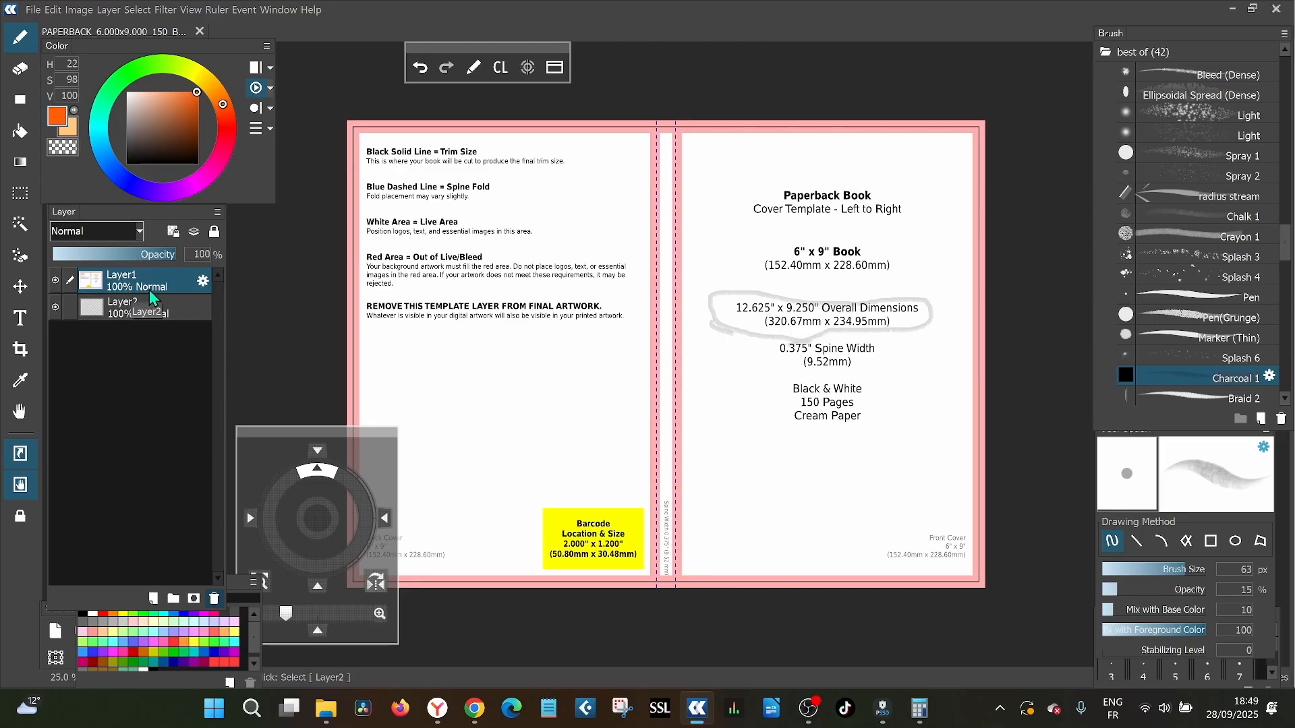
# Lower the template layer's opacity to 28% and switch its visibility off and back on
pyautogui.click(166, 253)
pyautogui.moveTo(167, 259); pyautogui.dragTo(89, 252)
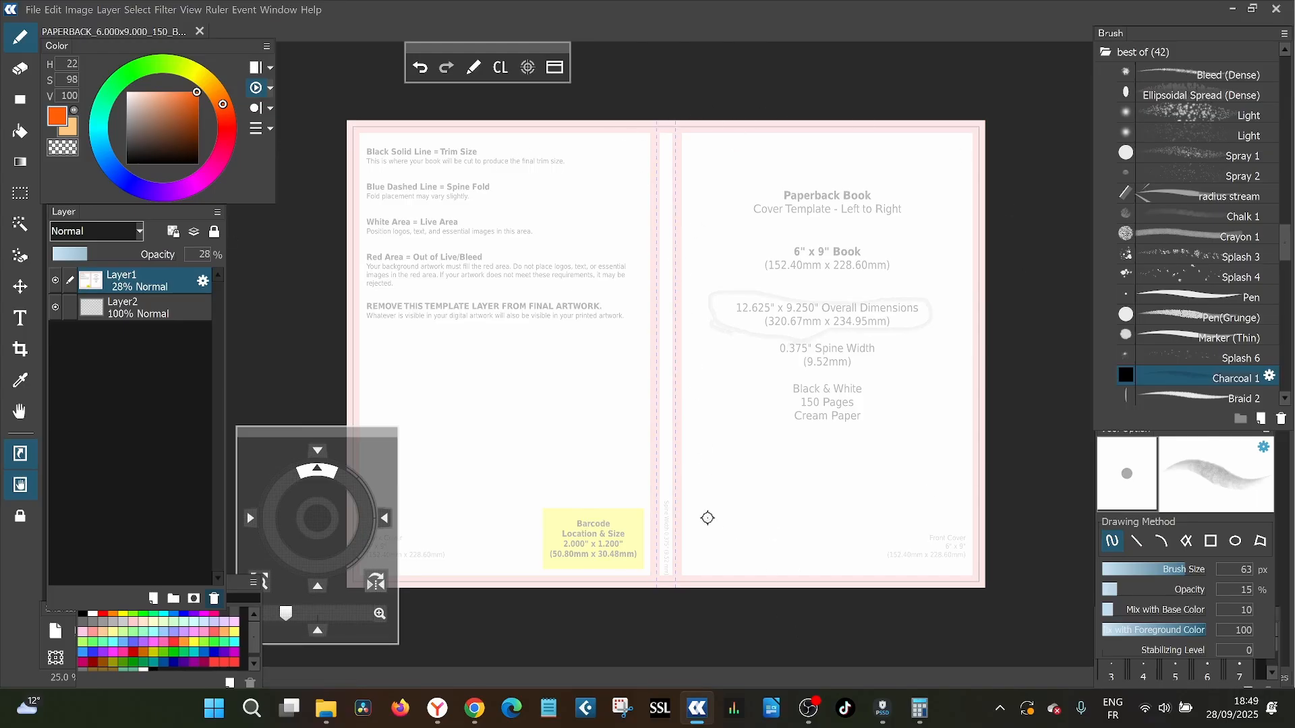
pyautogui.click(55, 282)
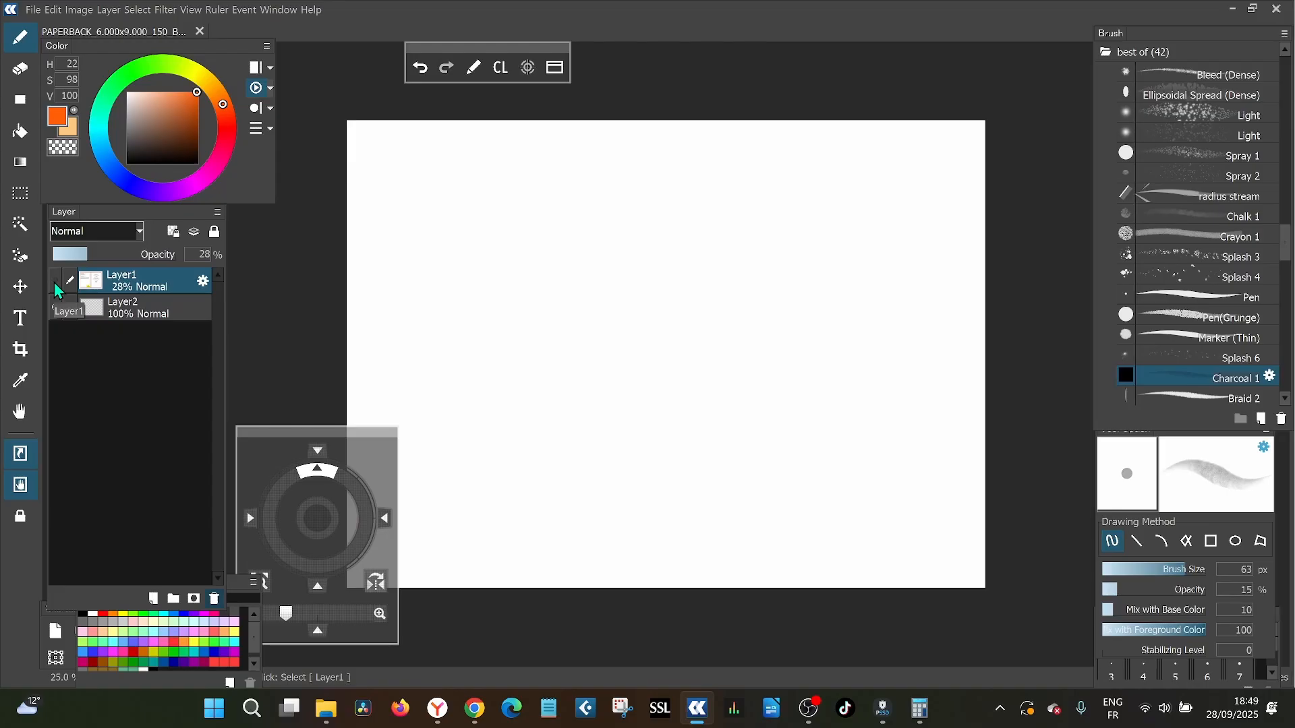
pyautogui.click(56, 286)
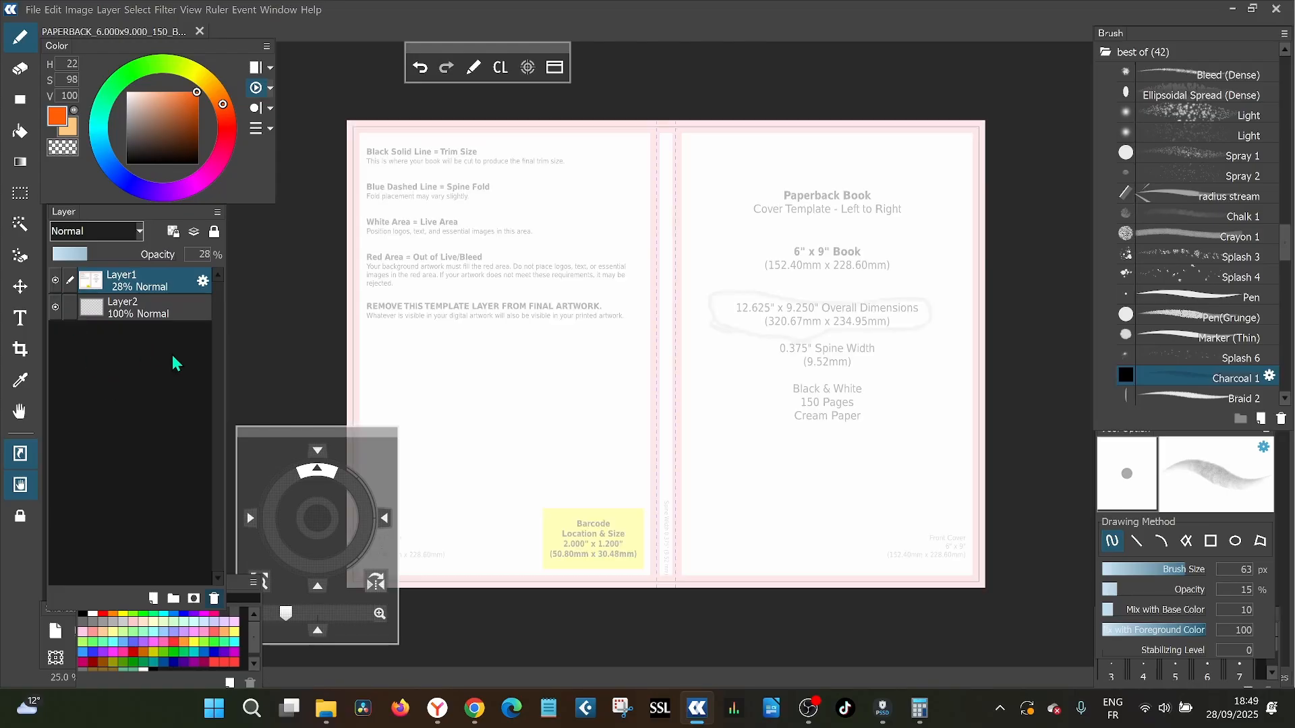
# Copy the dog-portrait front cover PNG from the "make a KDP cover in Open Canvas" folder in File Explorer and paste it into the openCanvas document
pyautogui.moveTo(326, 708)
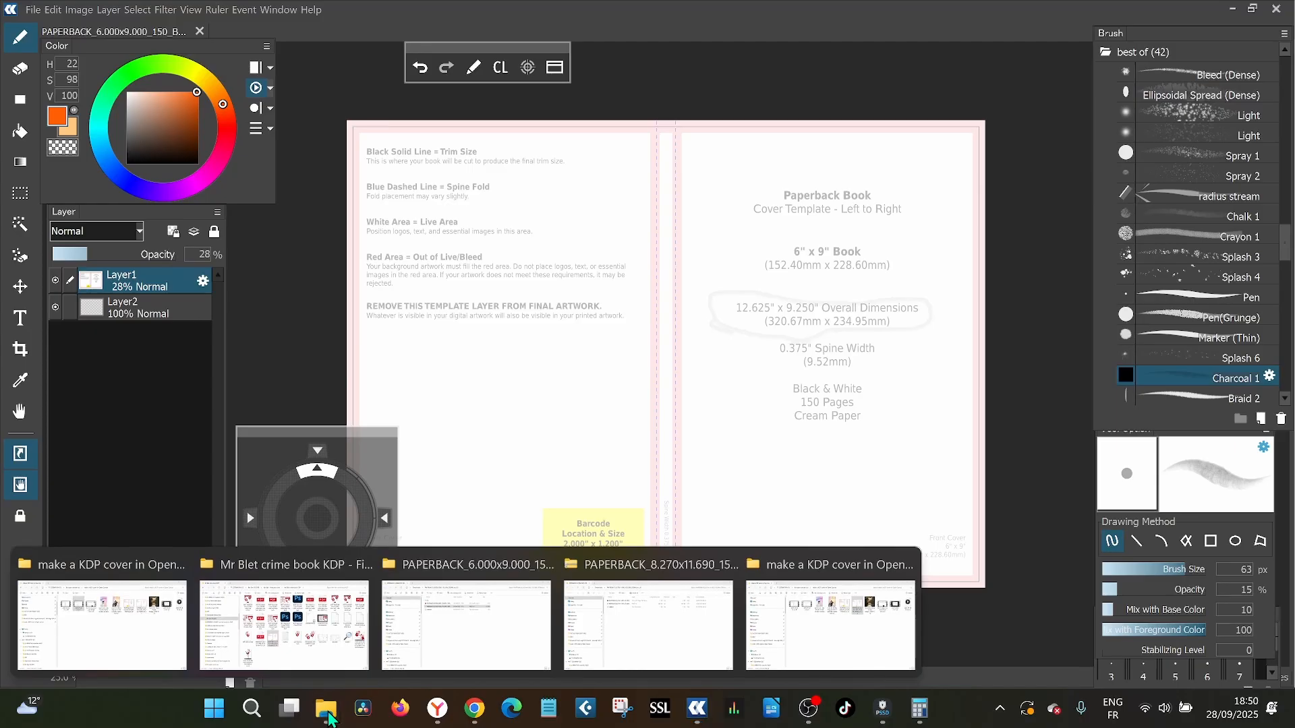
pyautogui.click(174, 613)
pyautogui.doubleClick(741, 177)
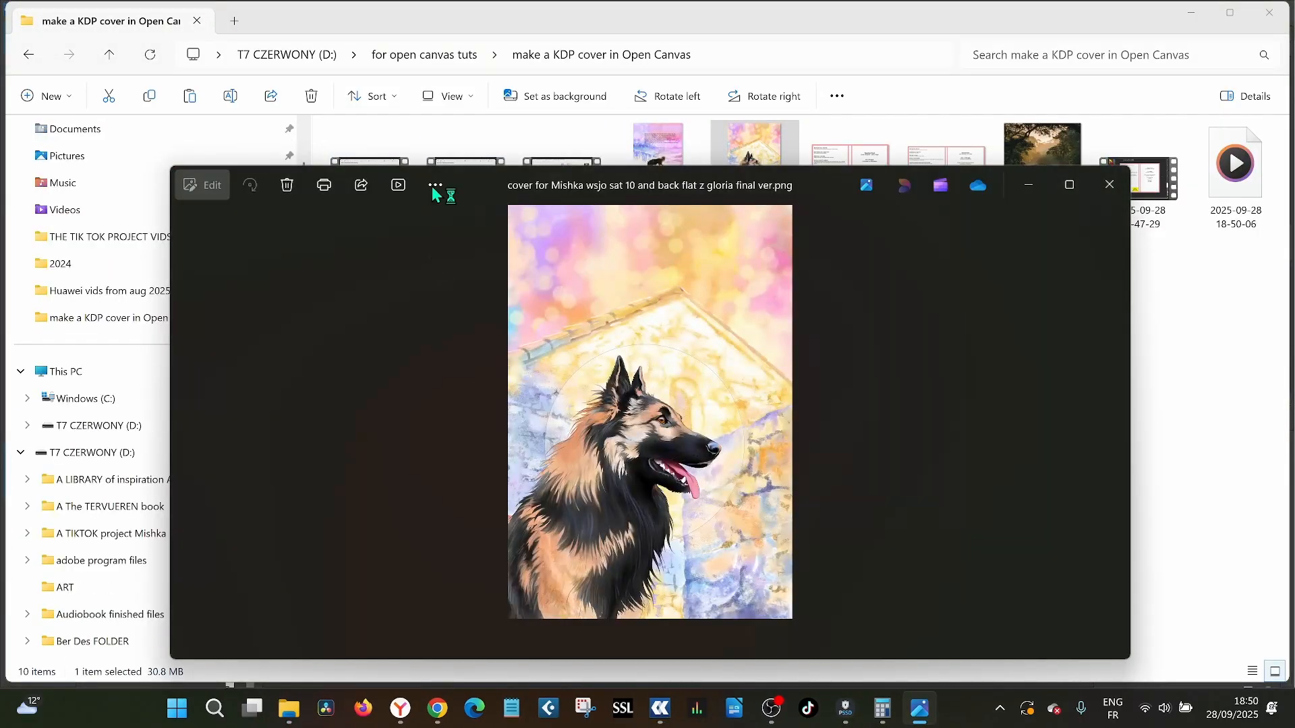
pyautogui.click(435, 184)
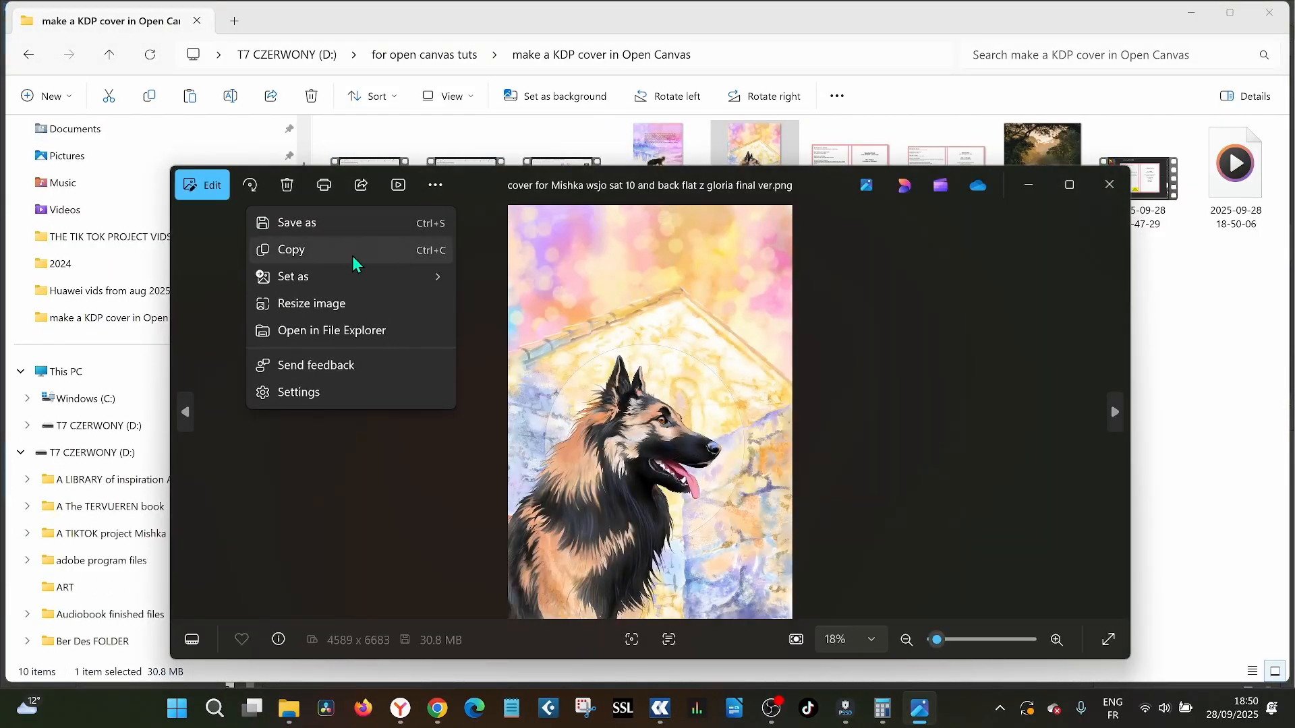
pyautogui.click(351, 253)
pyautogui.click(674, 713)
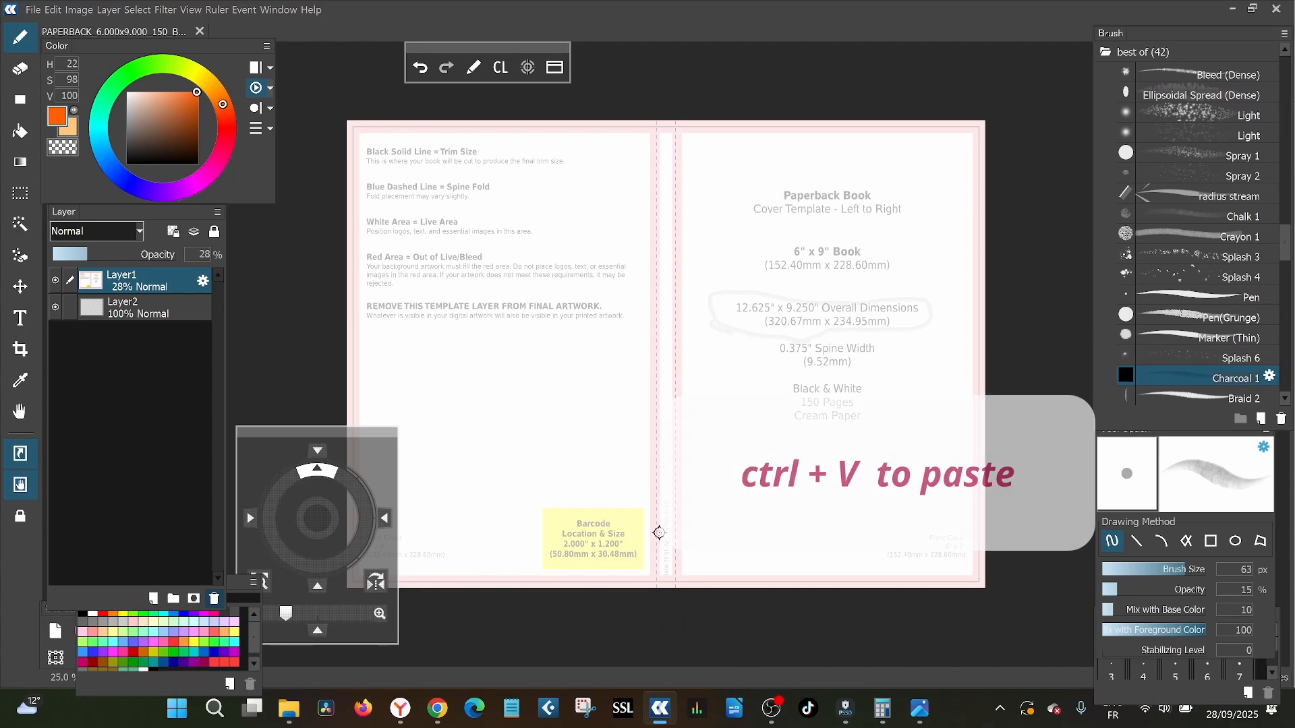
pyautogui.hotkey('ctrl', 'v')
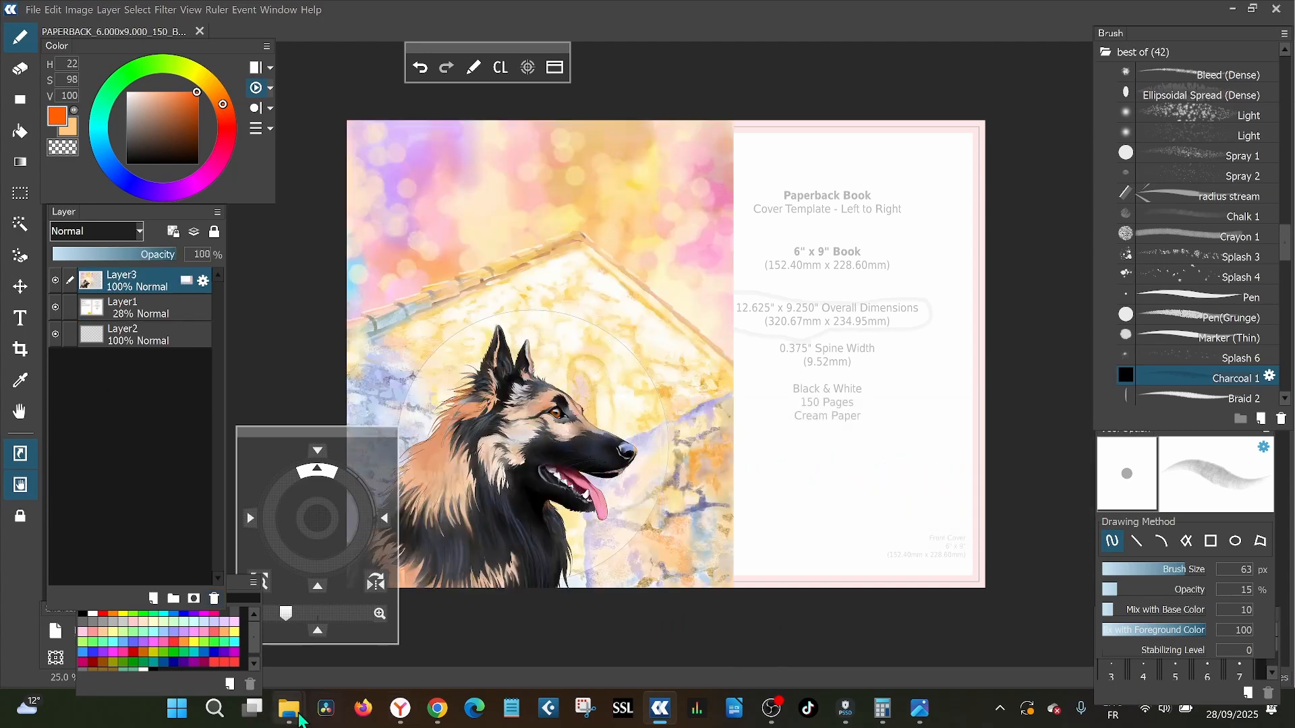
# Copy the image "back cover , rgb, for EN e-book, no isbn, no price.png" from the File Explorer folder and paste it into the openCanvas document
pyautogui.moveTo(288, 709)
pyautogui.click(101, 610)
pyautogui.doubleClick(657, 166)
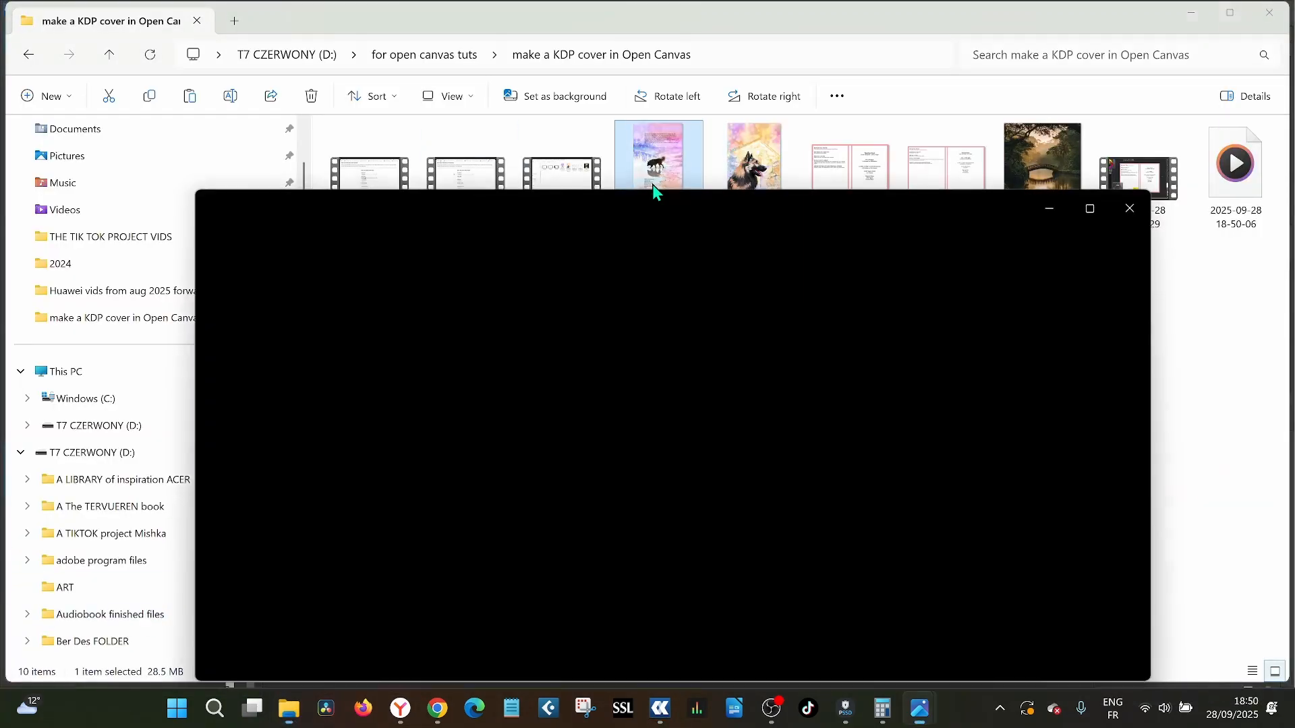
pyautogui.click(458, 209)
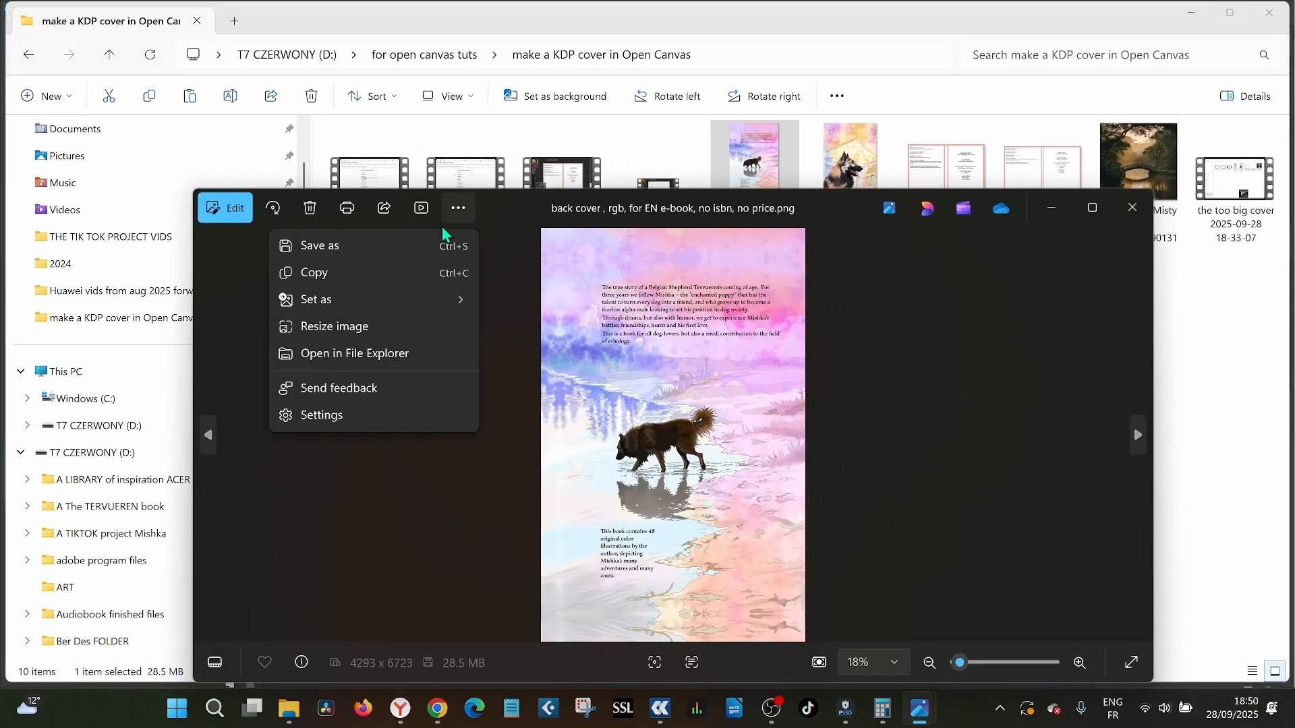
pyautogui.click(391, 277)
pyautogui.click(651, 715)
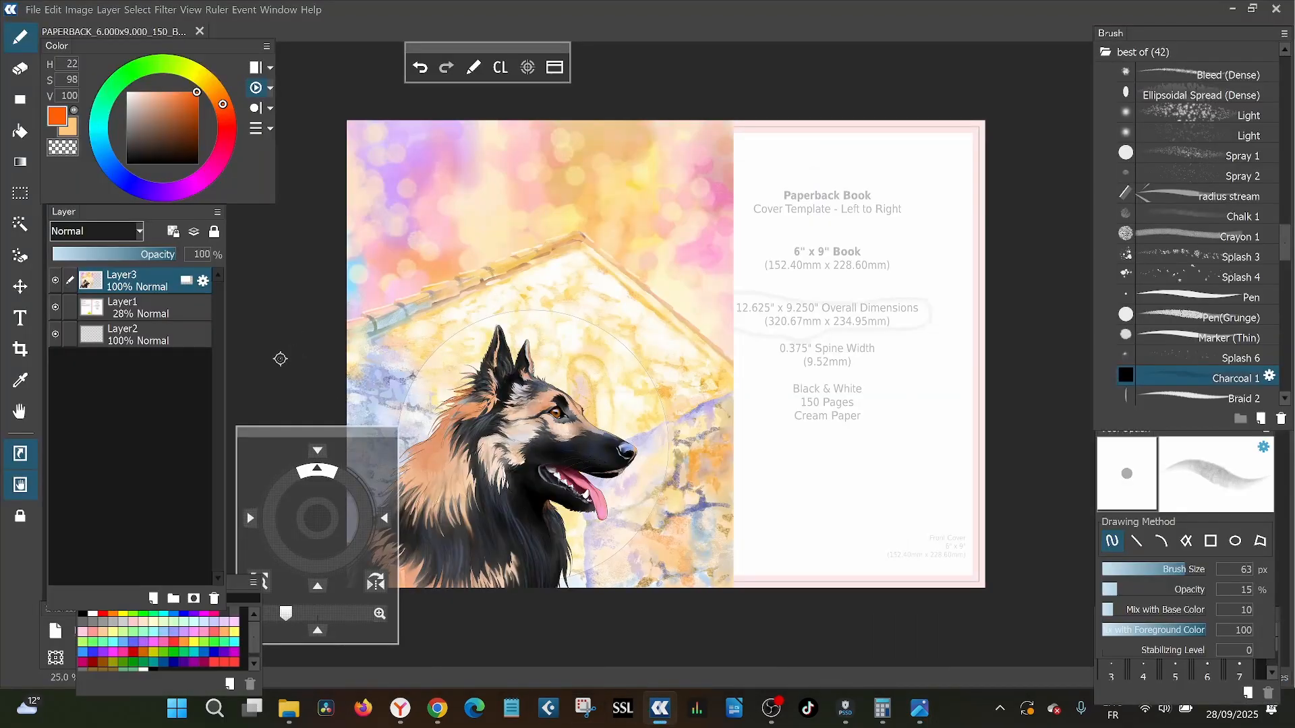
pyautogui.hotkey('ctrl', 'v')
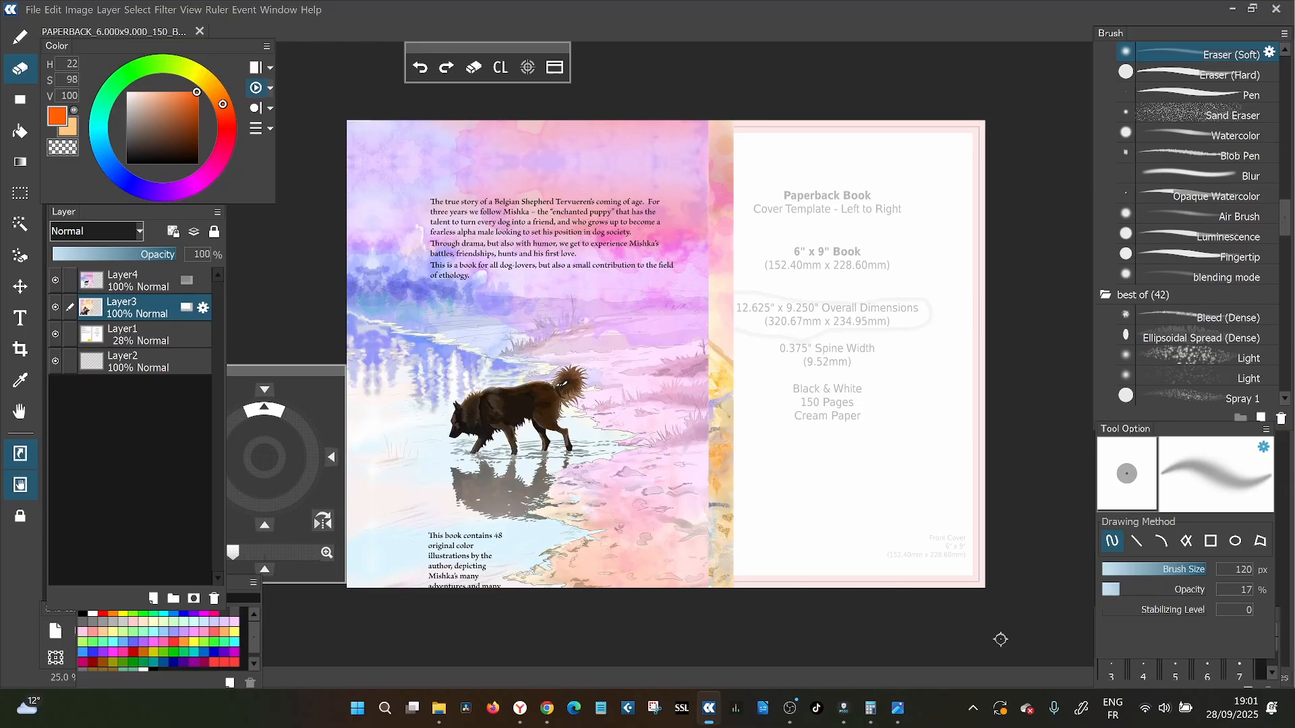
# Move the two pasted artworks over the front and back cover areas and stack both beneath the template layer
pyautogui.click(21, 286)
pyautogui.moveTo(716, 390); pyautogui.dragTo(991, 357)
pyautogui.click(124, 276)
pyautogui.moveTo(619, 453); pyautogui.dragTo(581, 460)
pyautogui.moveTo(140, 315); pyautogui.dragTo(143, 280)
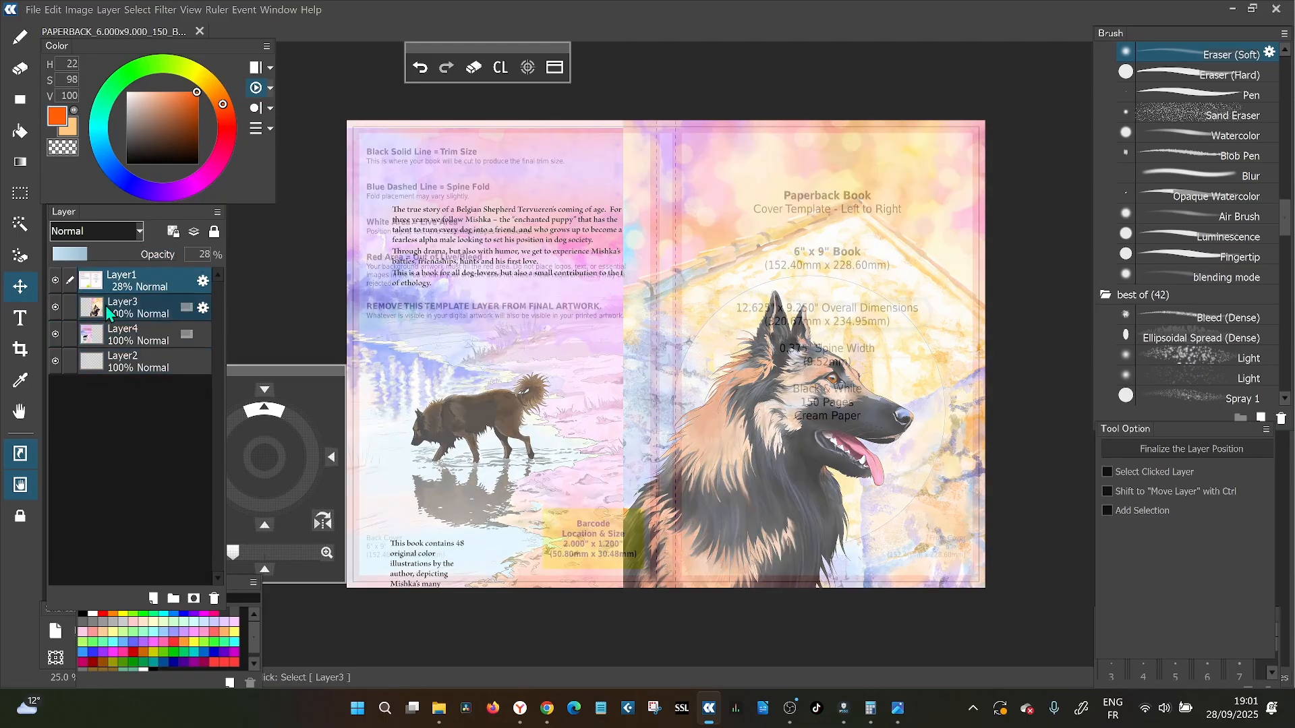
# Try to enlarge the back cover artwork to 105% with constrained proportions using Free Transform
pyautogui.click(135, 338)
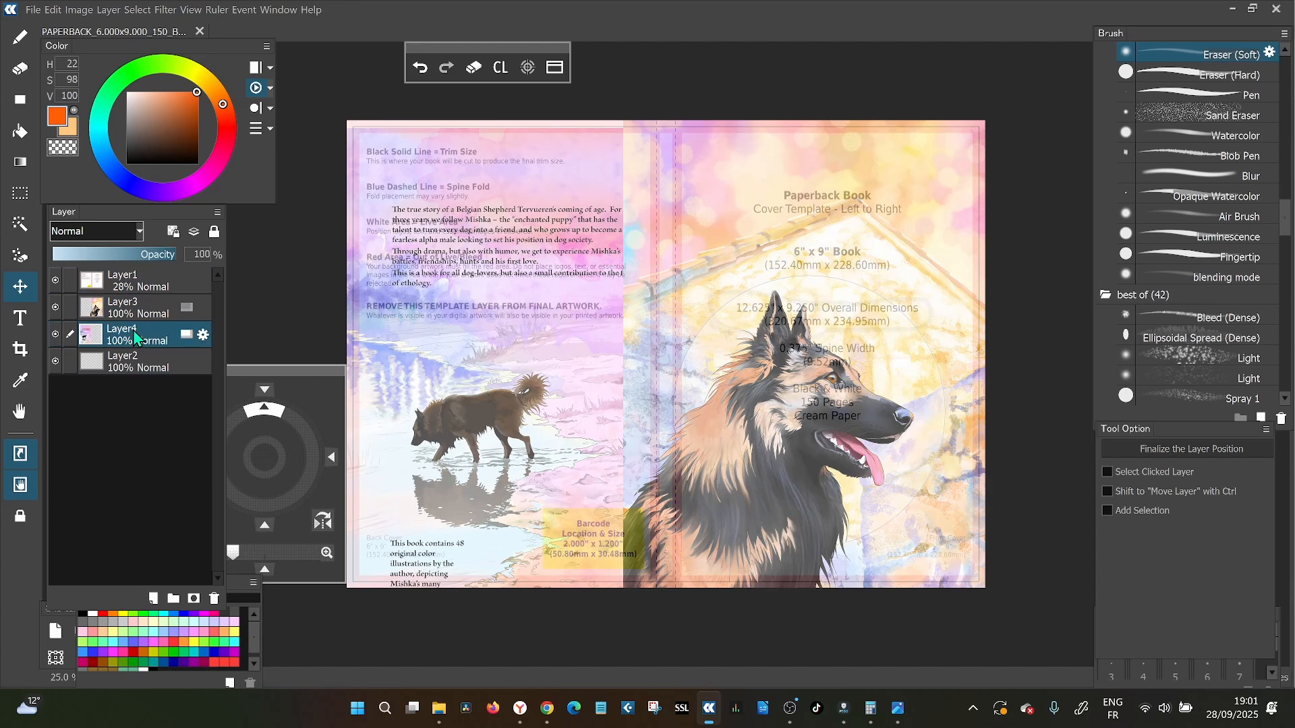
pyautogui.moveTo(517, 465)
pyautogui.mouseDown()
pyautogui.moveTo(539, 461)
pyautogui.moveTo(511, 475)
pyautogui.mouseUp()
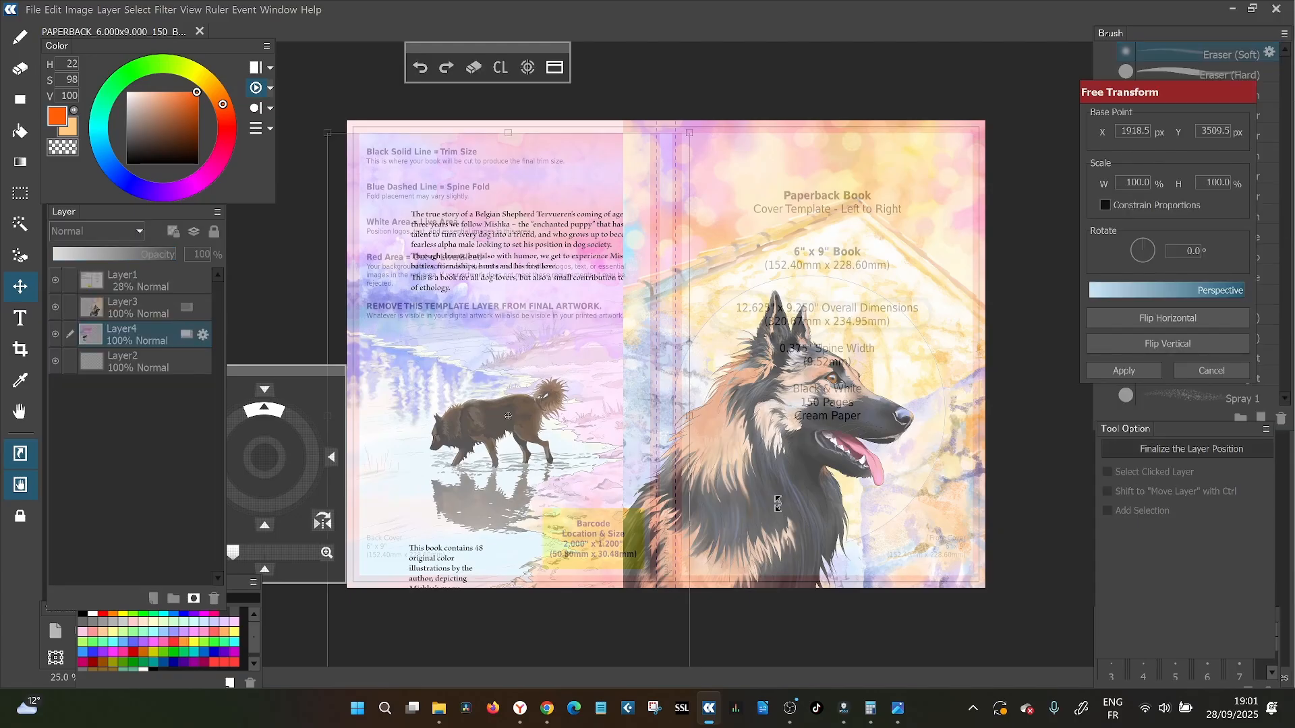
pyautogui.click(1105, 207)
pyautogui.moveTo(693, 131); pyautogui.dragTo(705, 90)
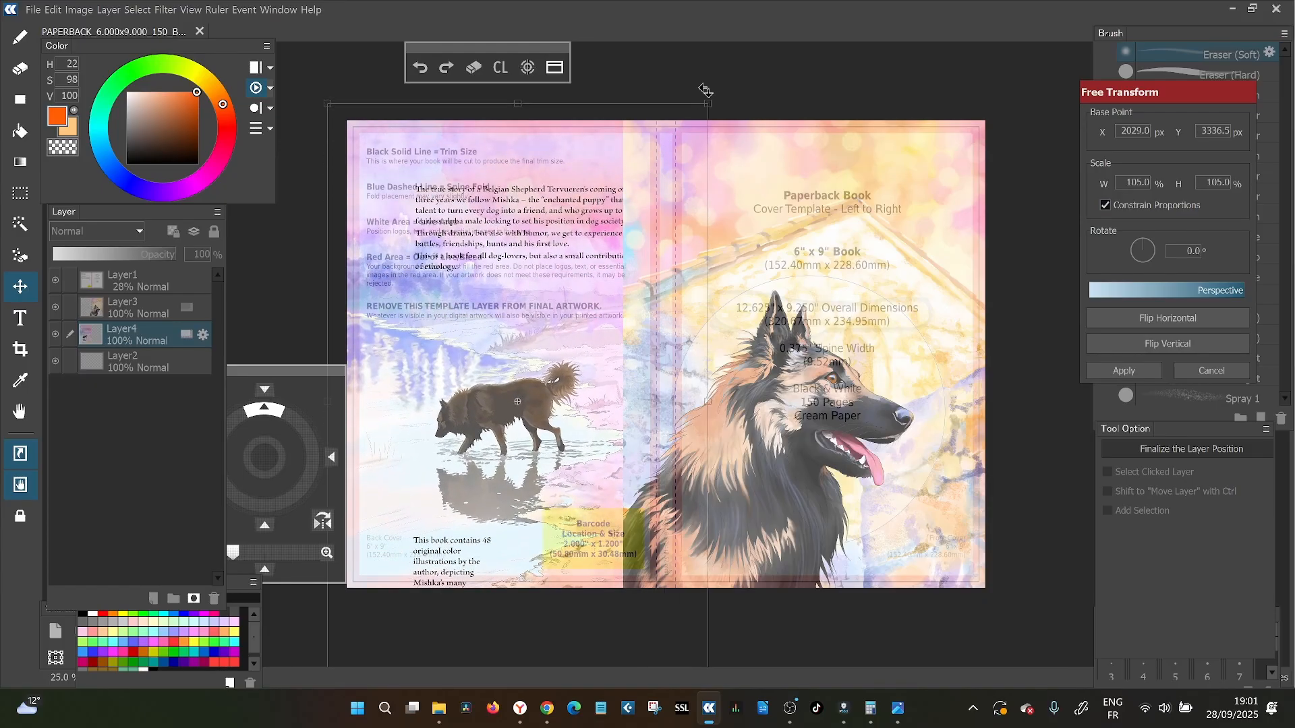
pyautogui.click(1143, 372)
# Hide the template layer and reposition the back and front artworks so each fills its half of the cover
pyautogui.click(56, 280)
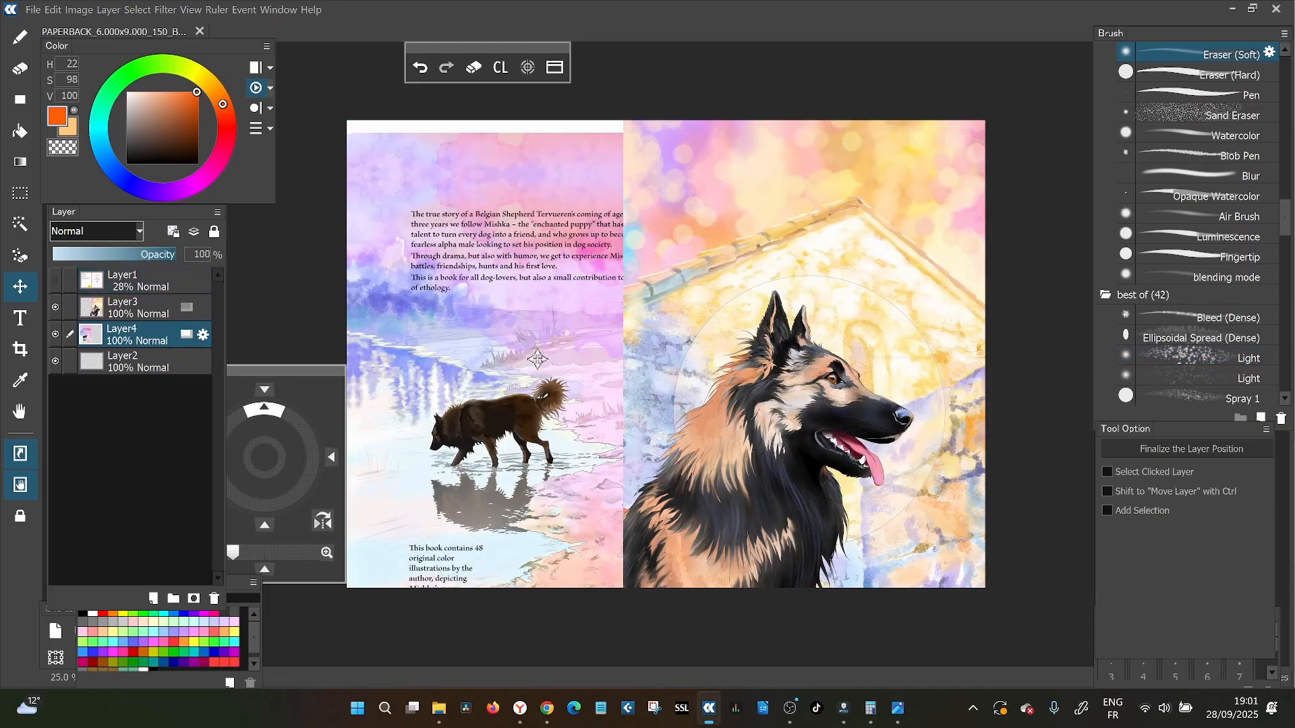
pyautogui.moveTo(532, 354)
pyautogui.mouseDown()
pyautogui.moveTo(505, 272)
pyautogui.moveTo(517, 339)
pyautogui.mouseUp()
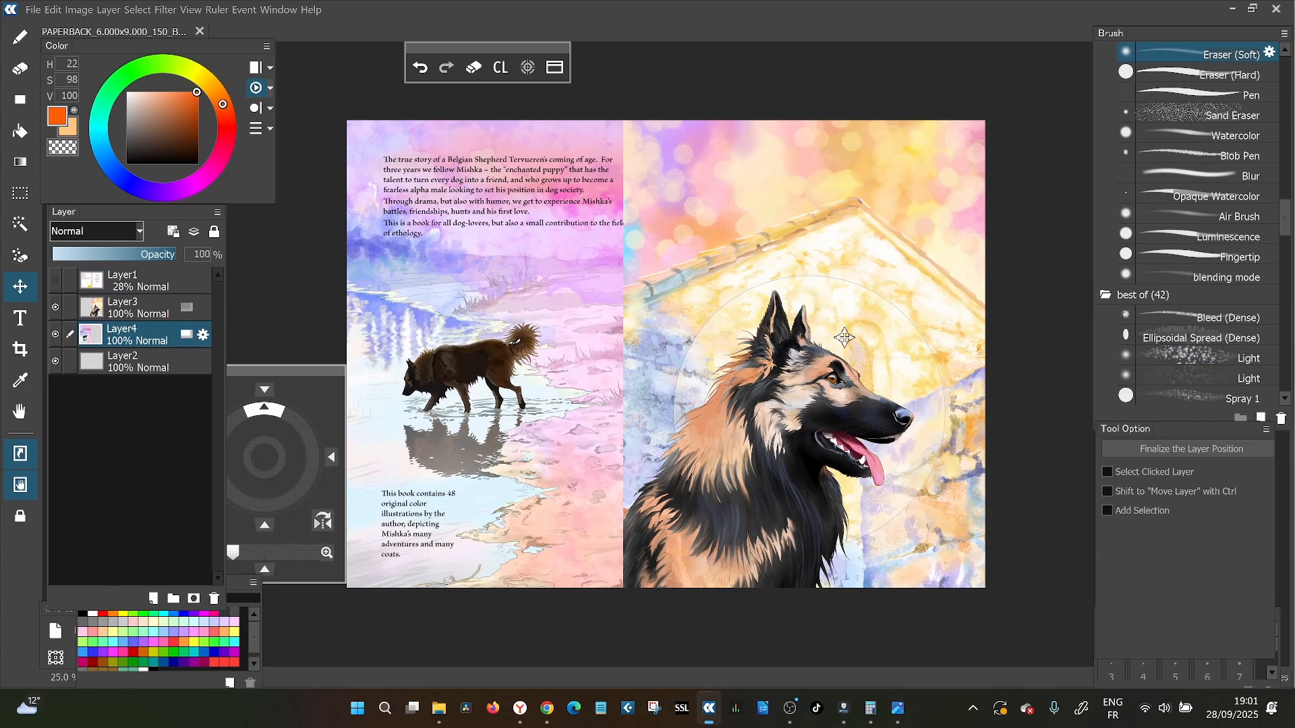
pyautogui.moveTo(843, 342)
pyautogui.mouseDown()
pyautogui.moveTo(847, 310)
pyautogui.moveTo(845, 345)
pyautogui.mouseUp()
pyautogui.keyDown('ctrl'); pyautogui.click(125, 309); pyautogui.keyUp('ctrl')
pyautogui.moveTo(858, 389)
pyautogui.mouseDown()
pyautogui.moveTo(897, 348)
pyautogui.moveTo(875, 381)
pyautogui.mouseUp()
# Show the template and nudge the front artwork so its inner edge meets the spine's back-cover fold, and inspect the seam up close
pyautogui.click(55, 280)
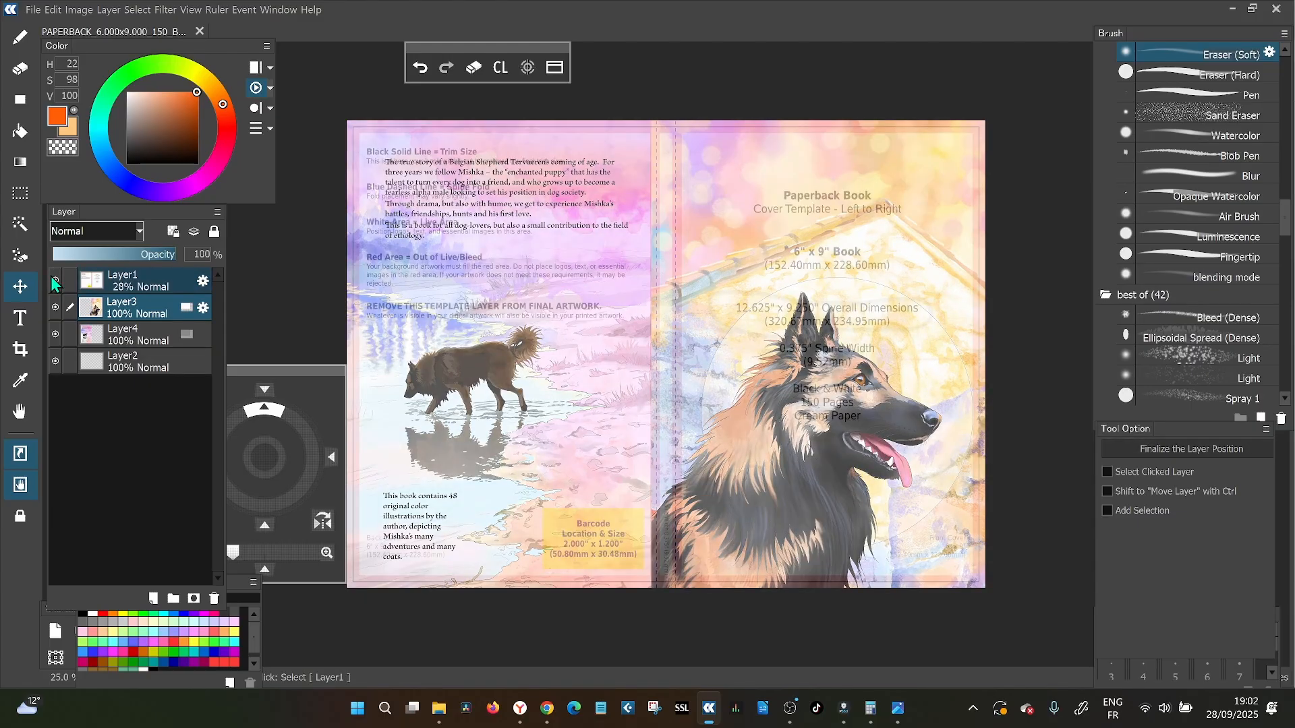
pyautogui.moveTo(829, 335); pyautogui.dragTo(834, 338)
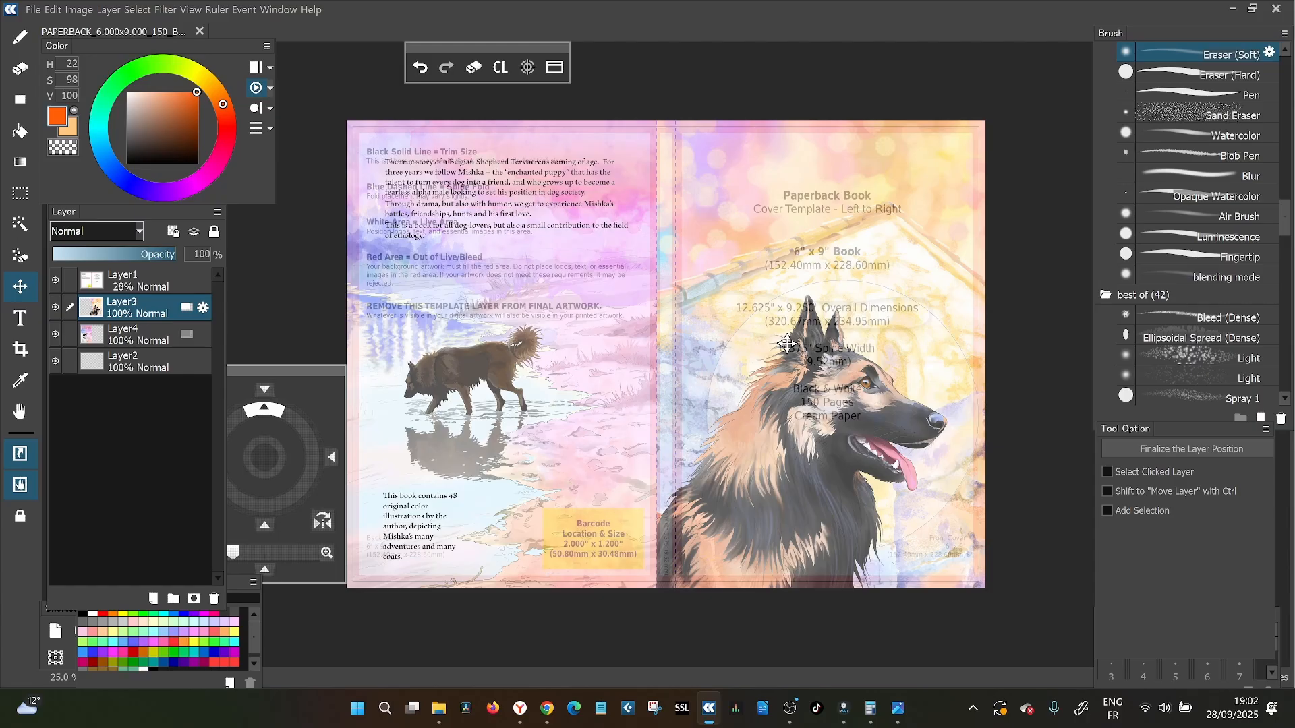
pyautogui.scroll(3, 787, 344)
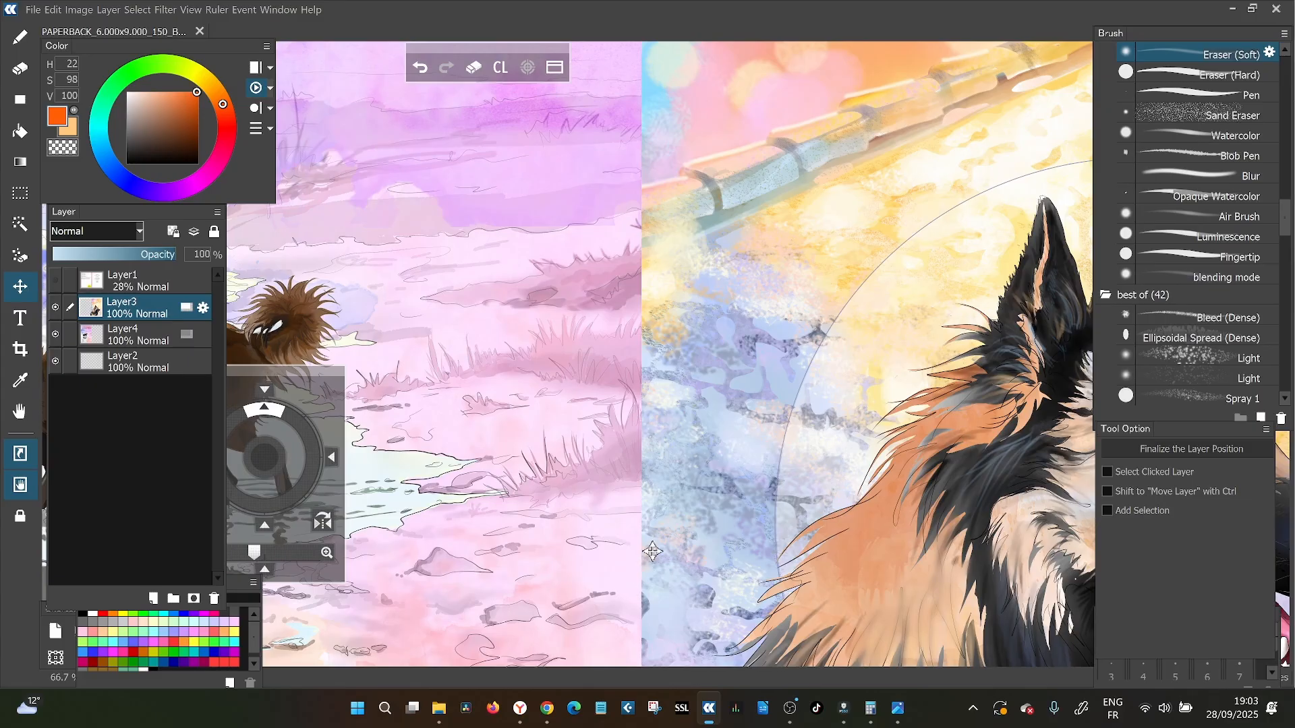
pyautogui.scroll(-2, 652, 551)
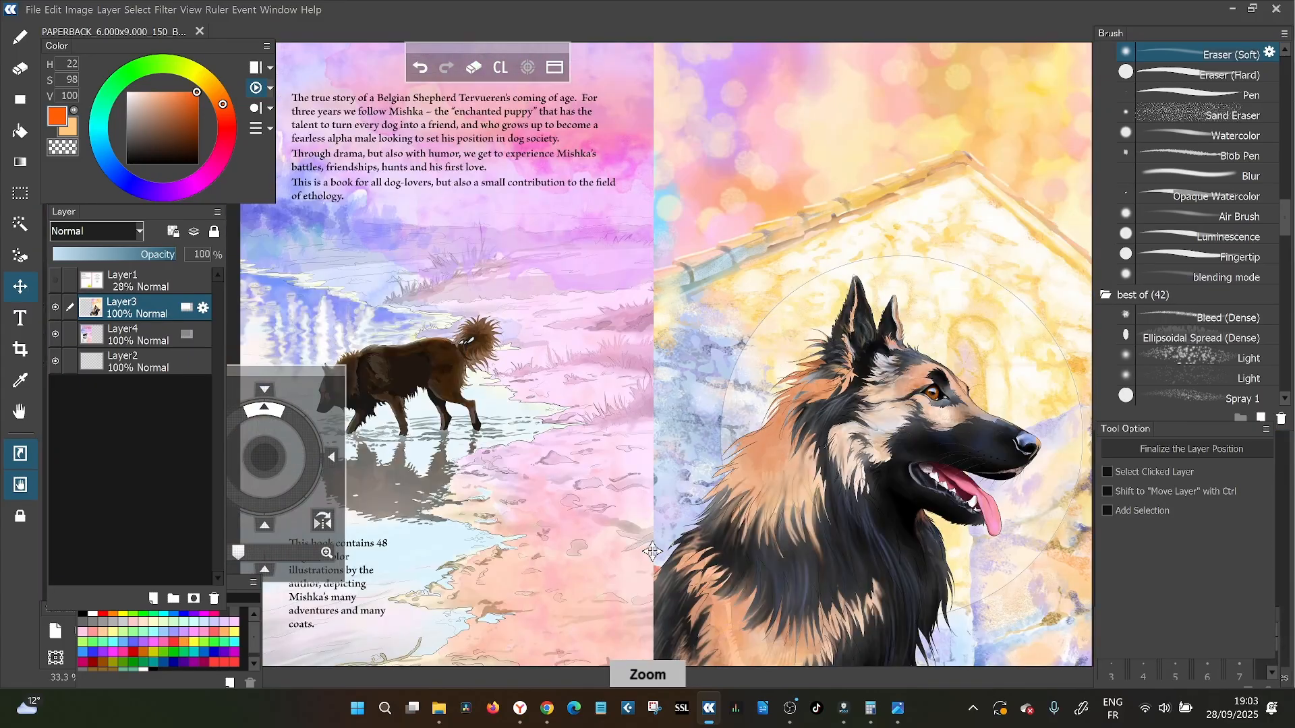
pyautogui.scroll(-1, 652, 551)
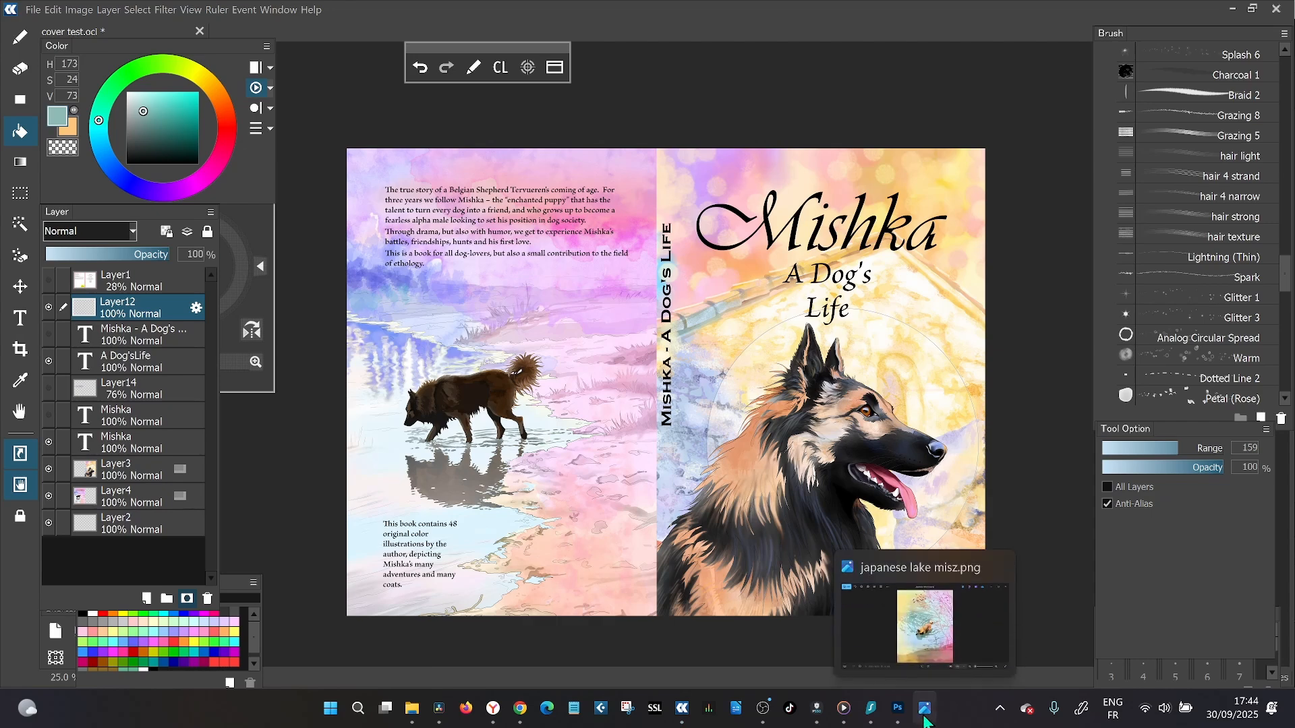
# Copy the image "japanese lake misz.png" from the photo viewer and paste it into the cover document above Layer12
pyautogui.click(917, 638)
pyautogui.click(414, 164)
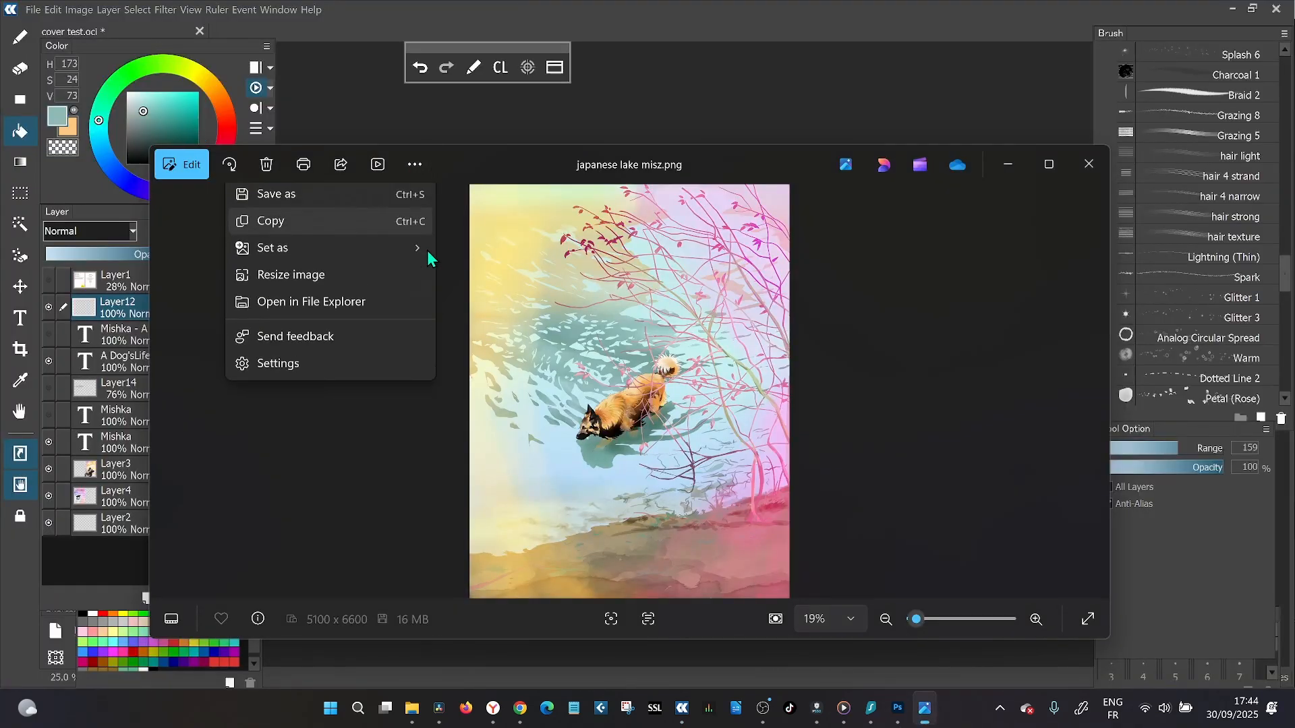
pyautogui.click(351, 228)
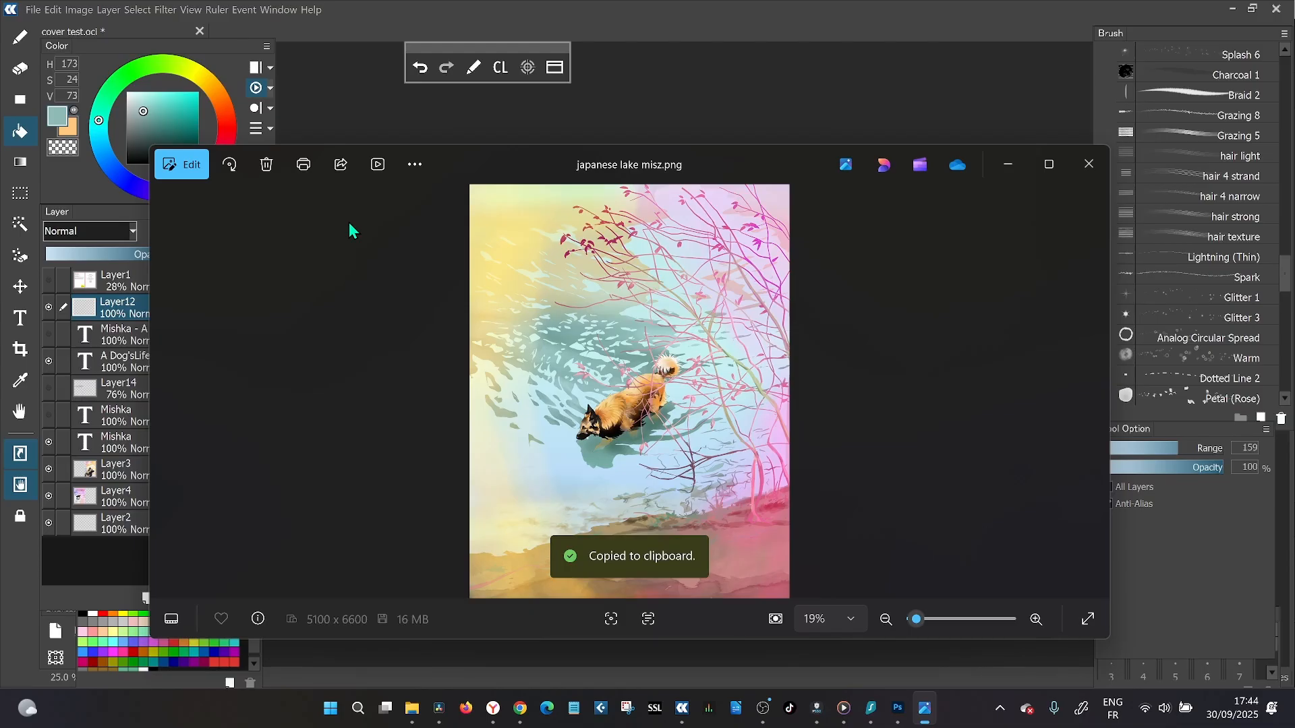
pyautogui.click(1085, 164)
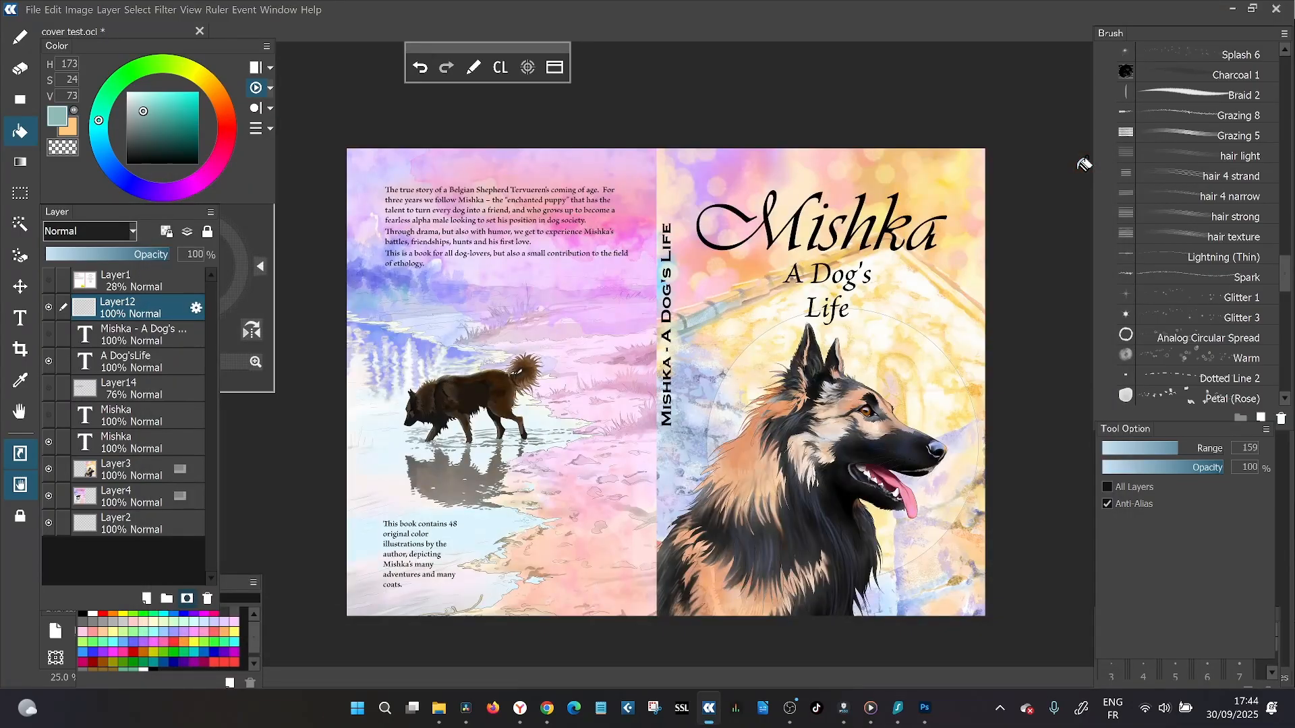
pyautogui.hotkey('ctrl', 'v')
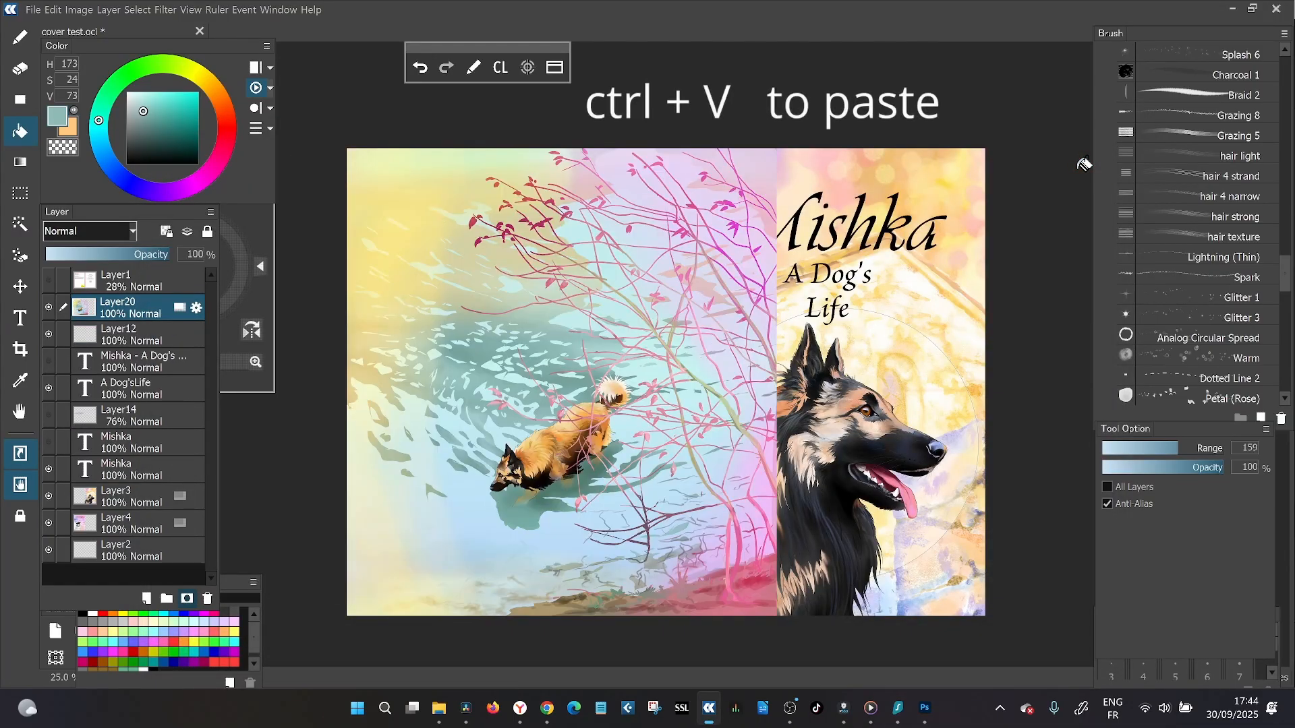
# Free-transform the lake artwork, enlarging it proportionally and placing it over the front cover and spine with an overlap onto the back cover
pyautogui.hotkey('ctrl', 't')
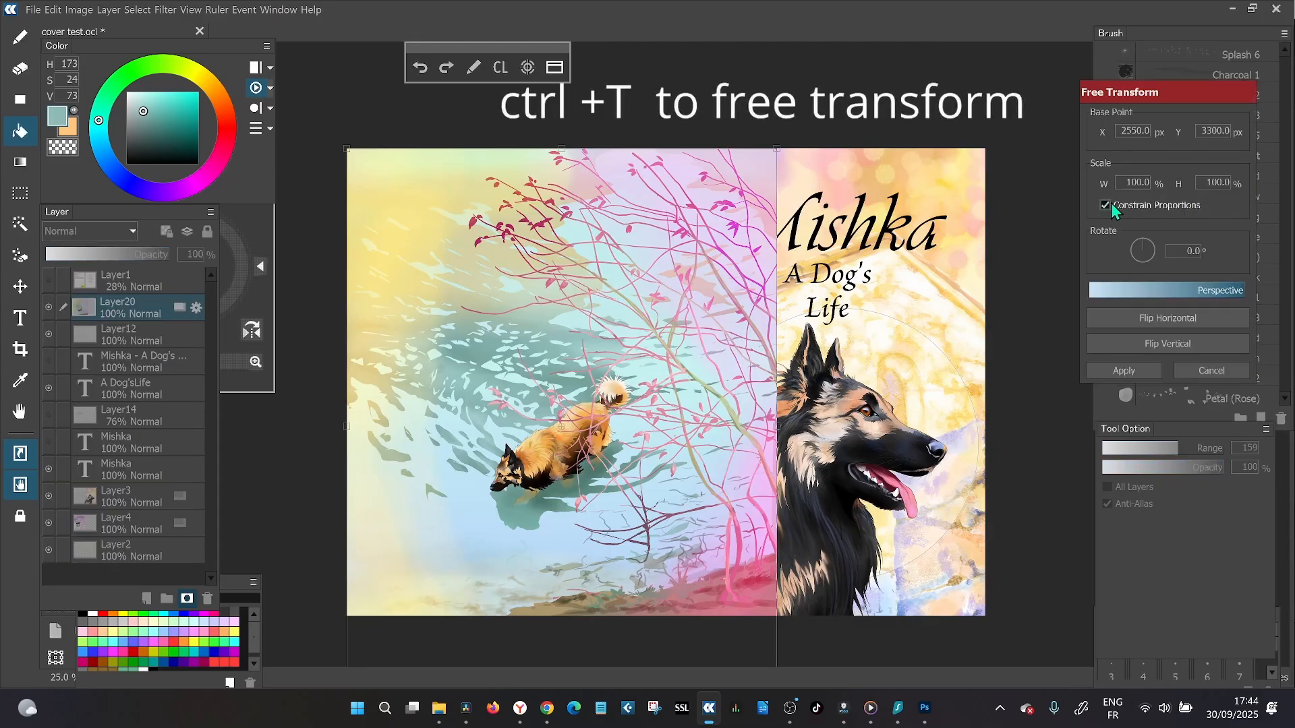
pyautogui.moveTo(641, 416); pyautogui.dragTo(904, 360)
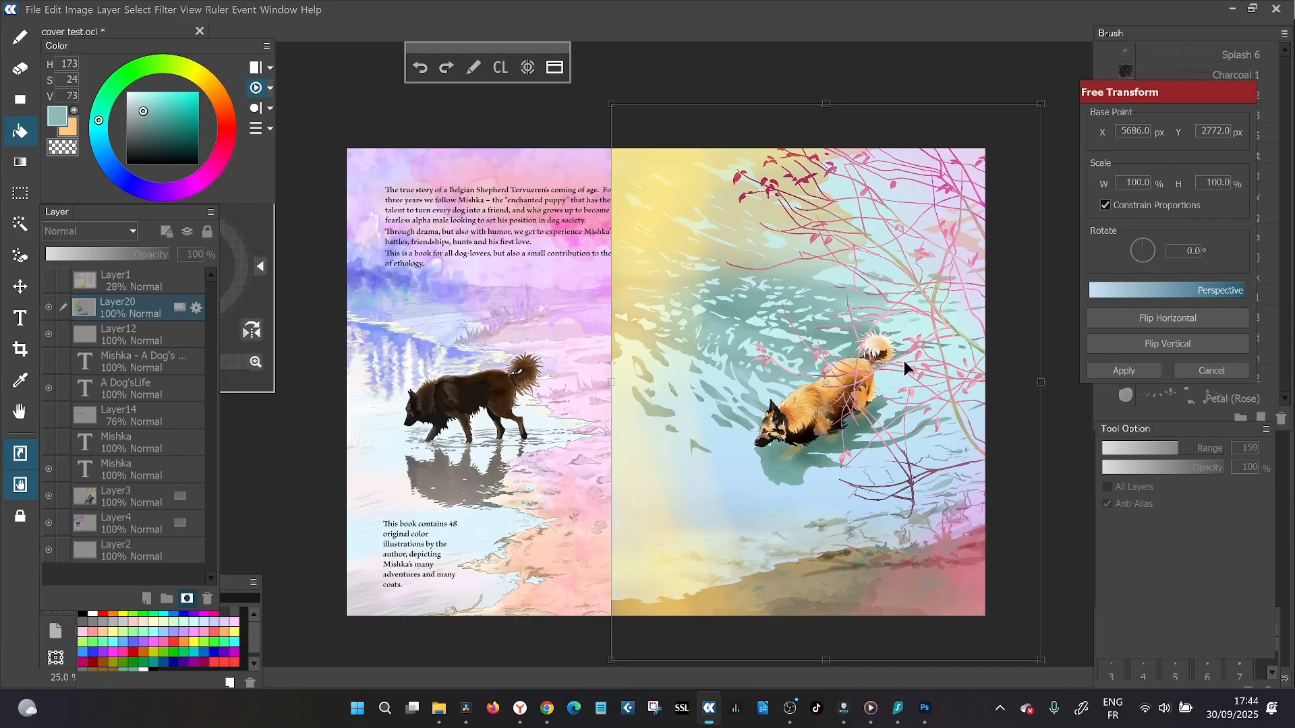
pyautogui.moveTo(611, 101)
pyautogui.mouseDown()
pyautogui.moveTo(526, 23)
pyautogui.moveTo(470, 10)
pyautogui.mouseUp()
pyautogui.moveTo(773, 482)
pyautogui.mouseDown()
pyautogui.moveTo(861, 513)
pyautogui.moveTo(836, 517)
pyautogui.mouseUp()
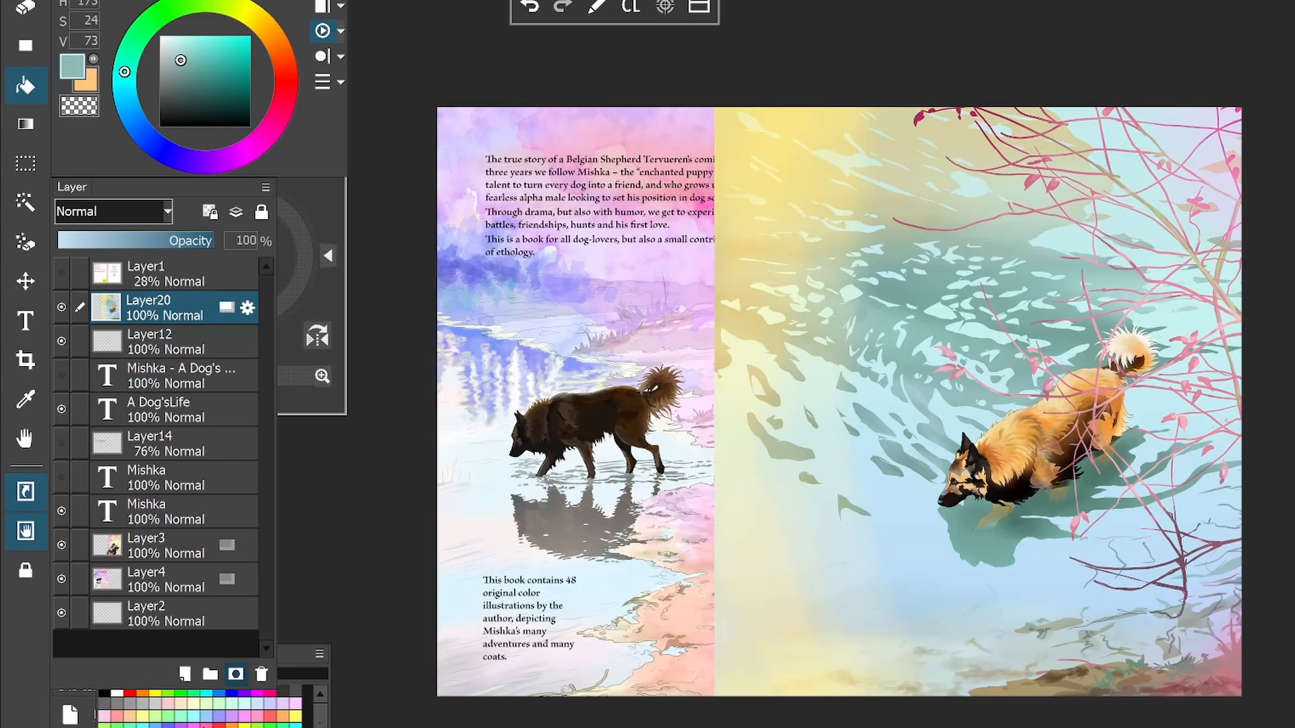
# Show the template layer and create a new layer directly beneath the lake artwork layer
pyautogui.click(61, 273)
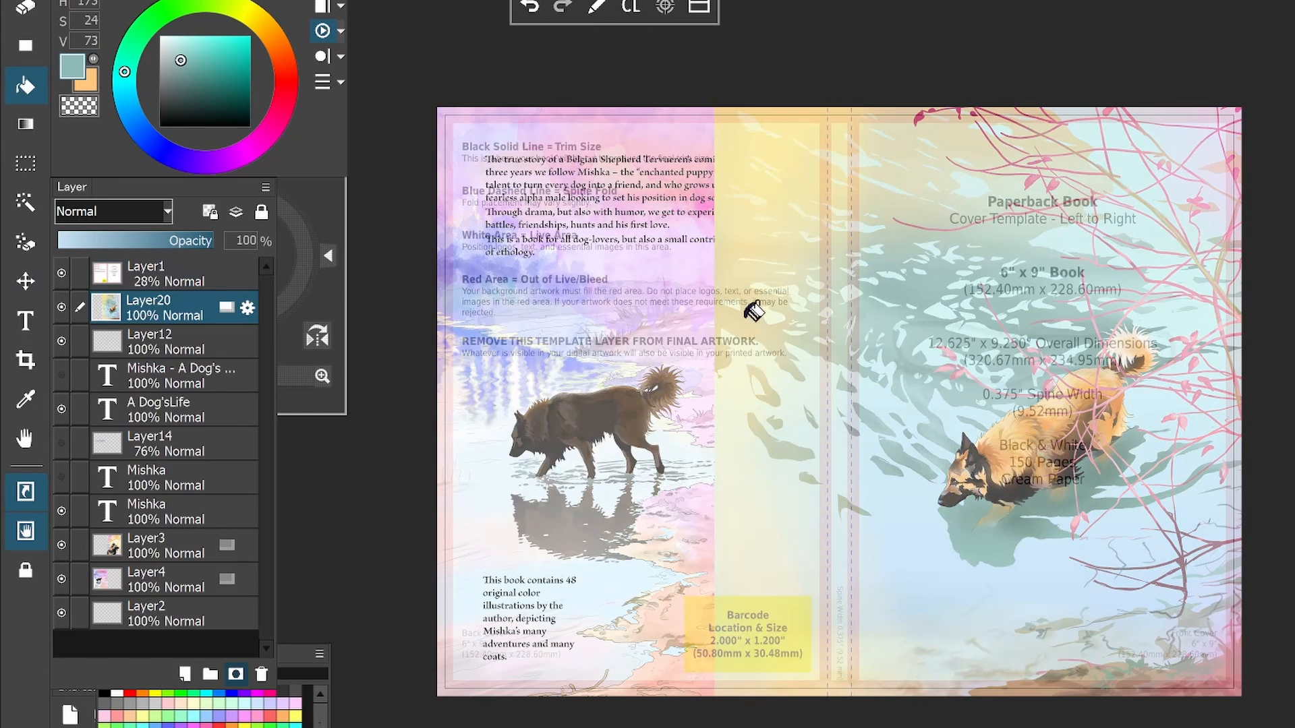
pyautogui.click(184, 674)
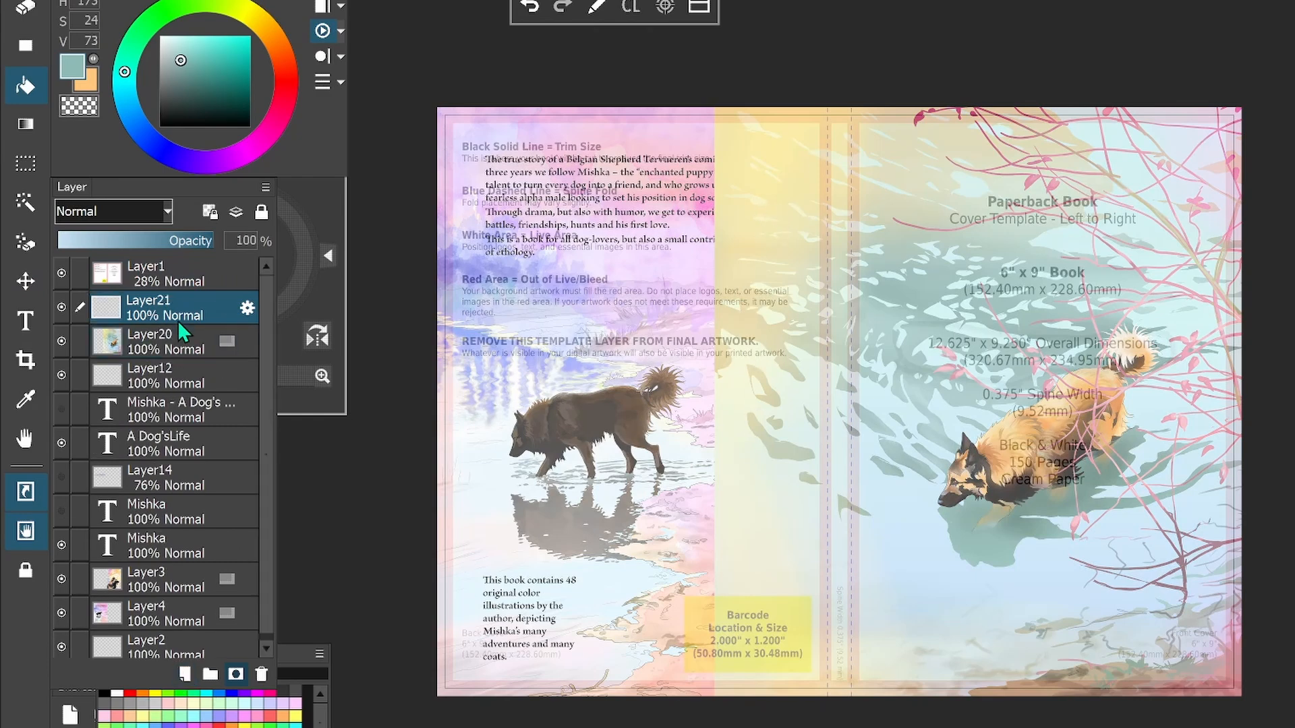
pyautogui.moveTo(176, 349); pyautogui.dragTo(179, 369)
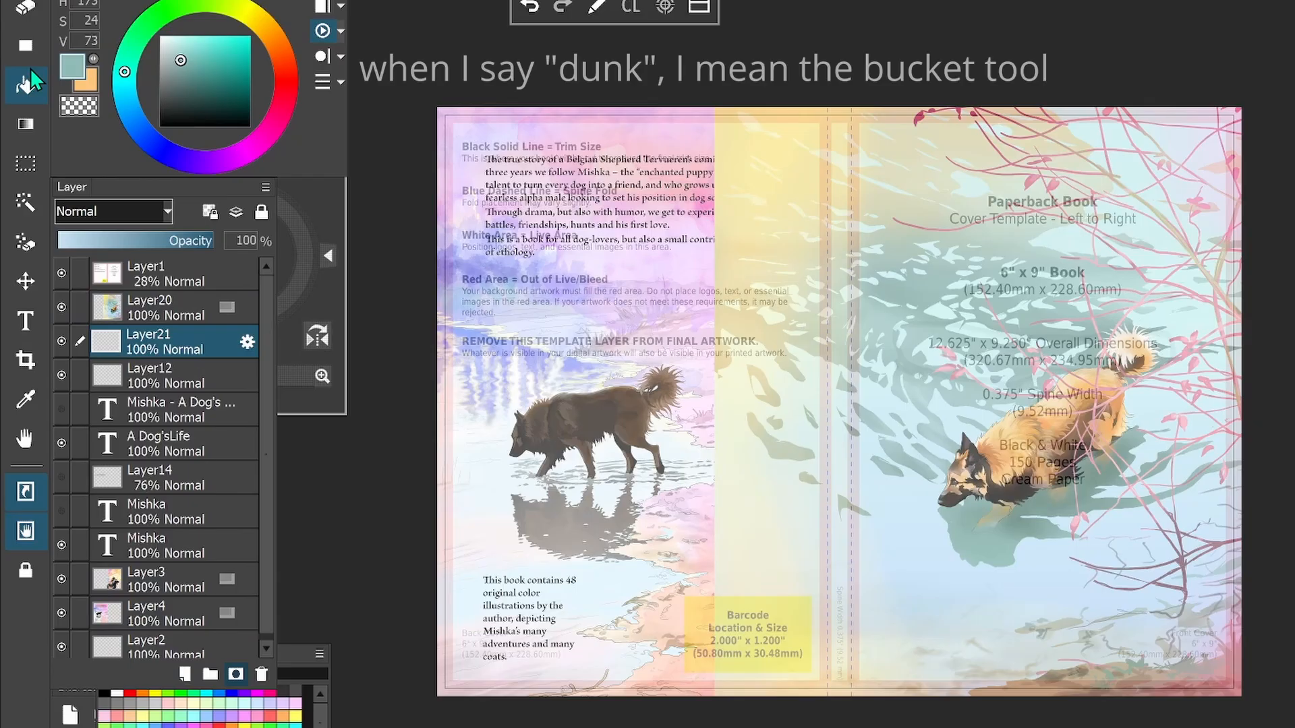
# Hide the template, fill the new layer with the yellow sampled from the lake artwork's inner edge, and show the template again
pyautogui.click(62, 273)
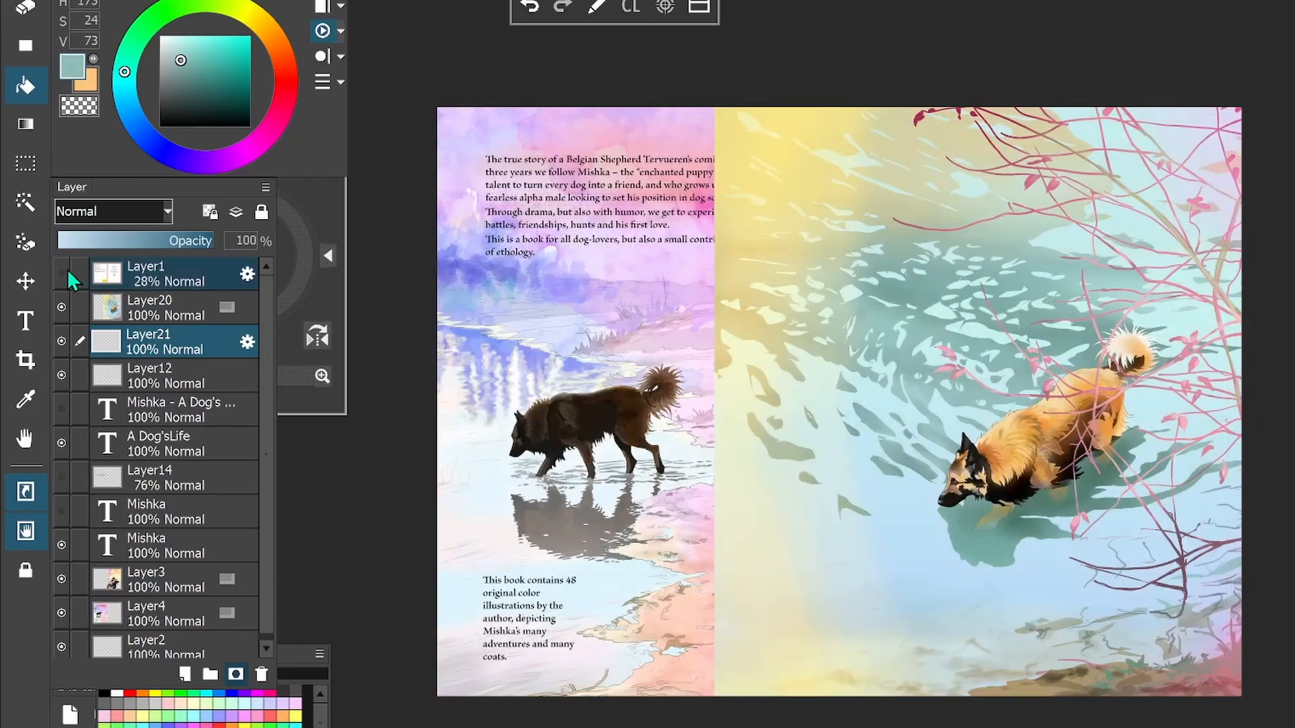
pyautogui.click(26, 401)
pyautogui.click(729, 172)
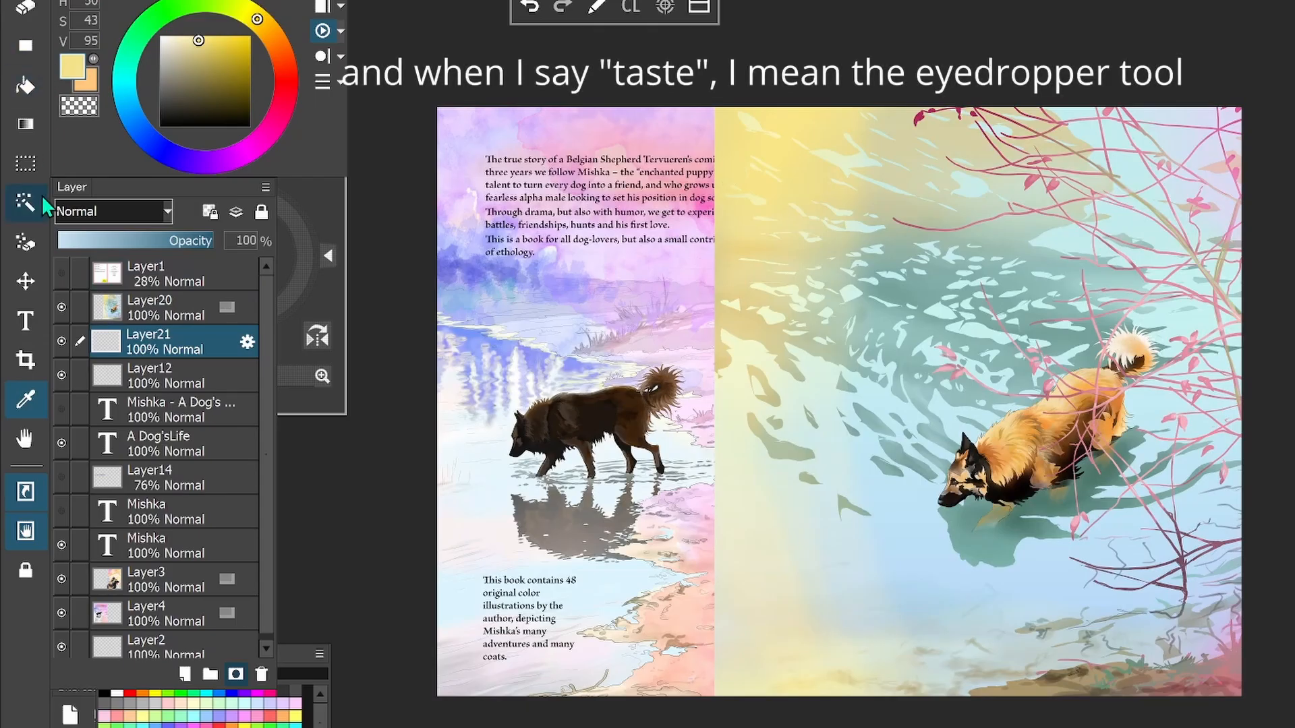
pyautogui.click(30, 87)
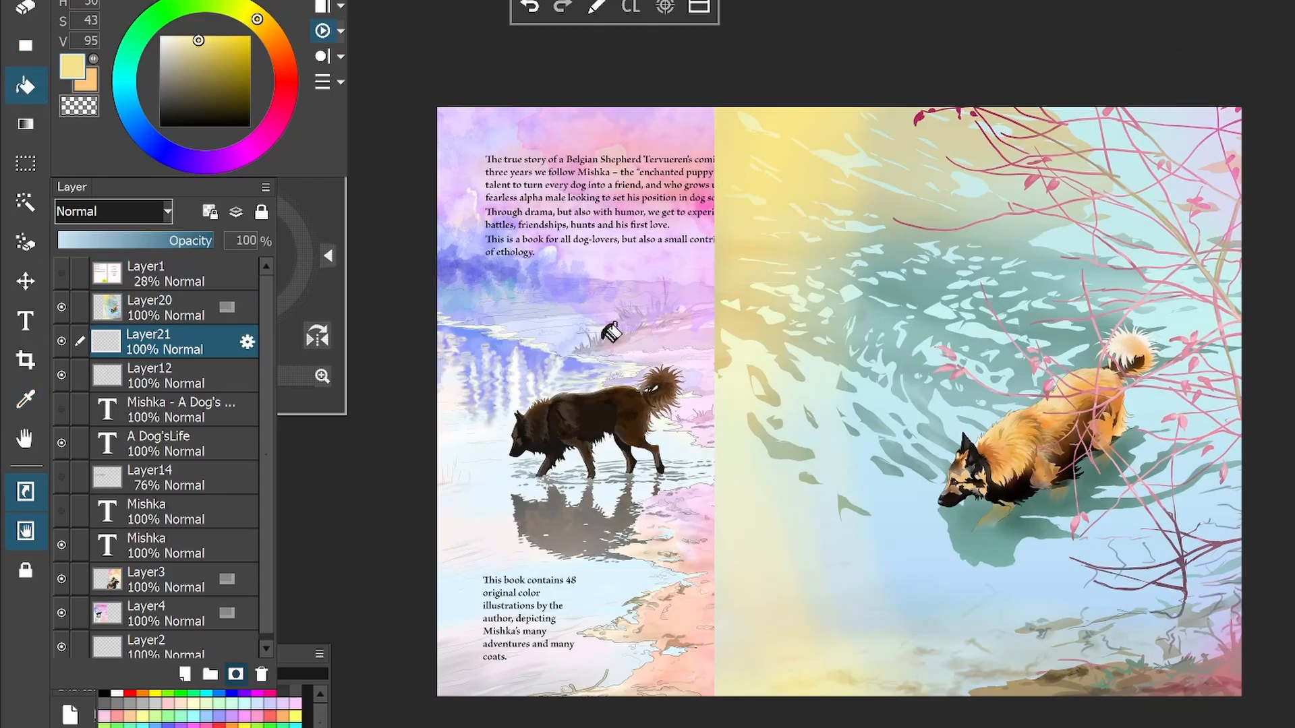
pyautogui.click(611, 330)
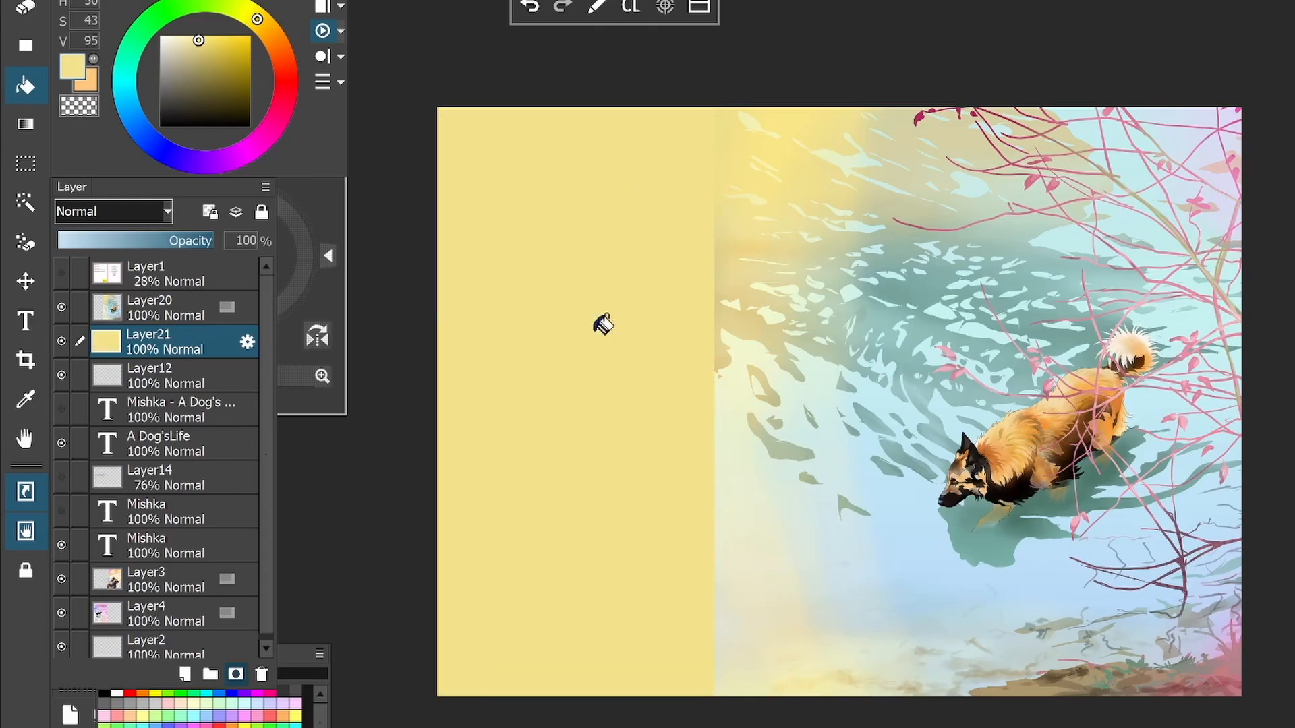
pyautogui.click(61, 273)
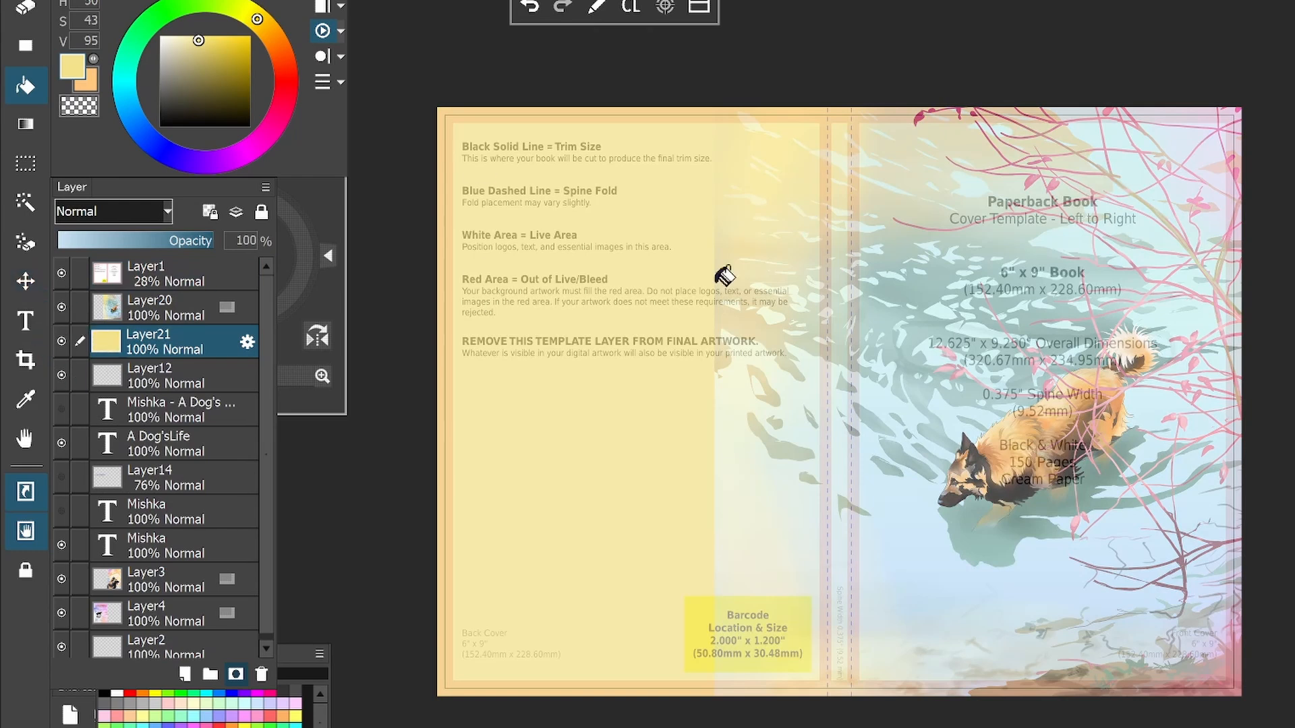
# Refill Layer21 beneath the lake artwork with a light blue sampled from the artwork, hiding the template meanwhile and showing it again
pyautogui.click(61, 341)
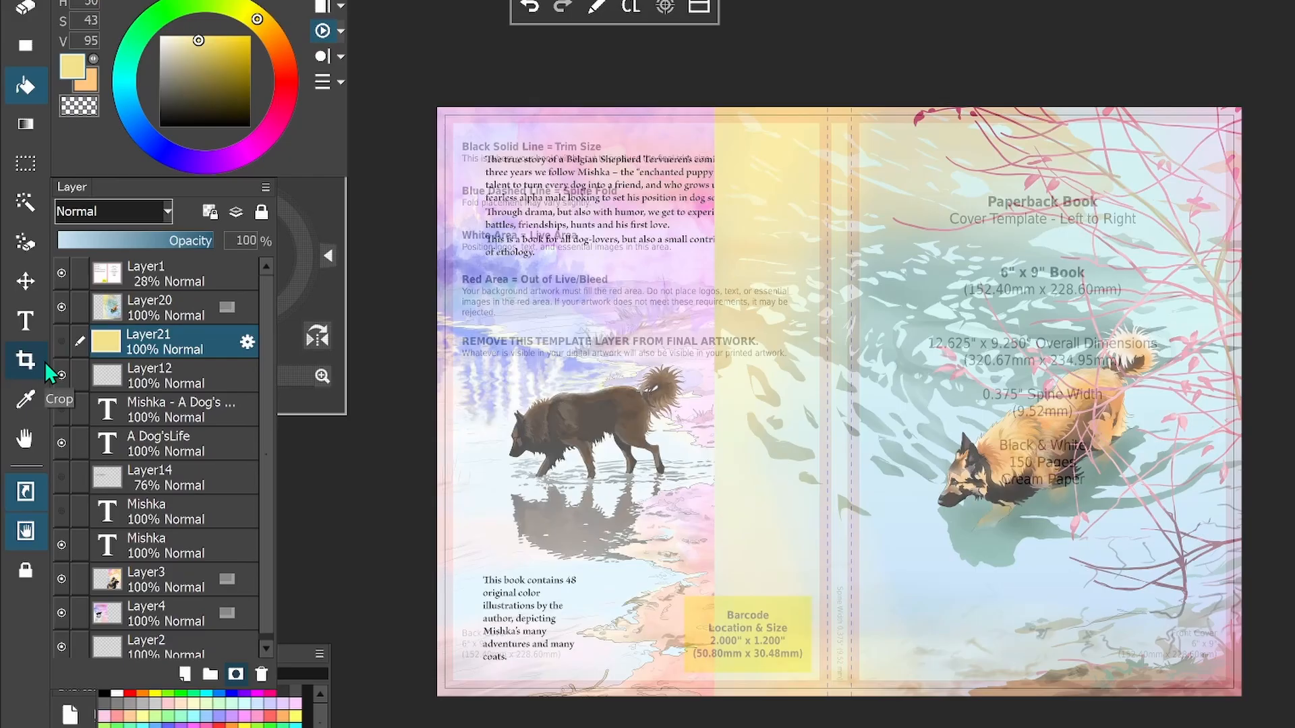
pyautogui.click(61, 341)
pyautogui.click(61, 273)
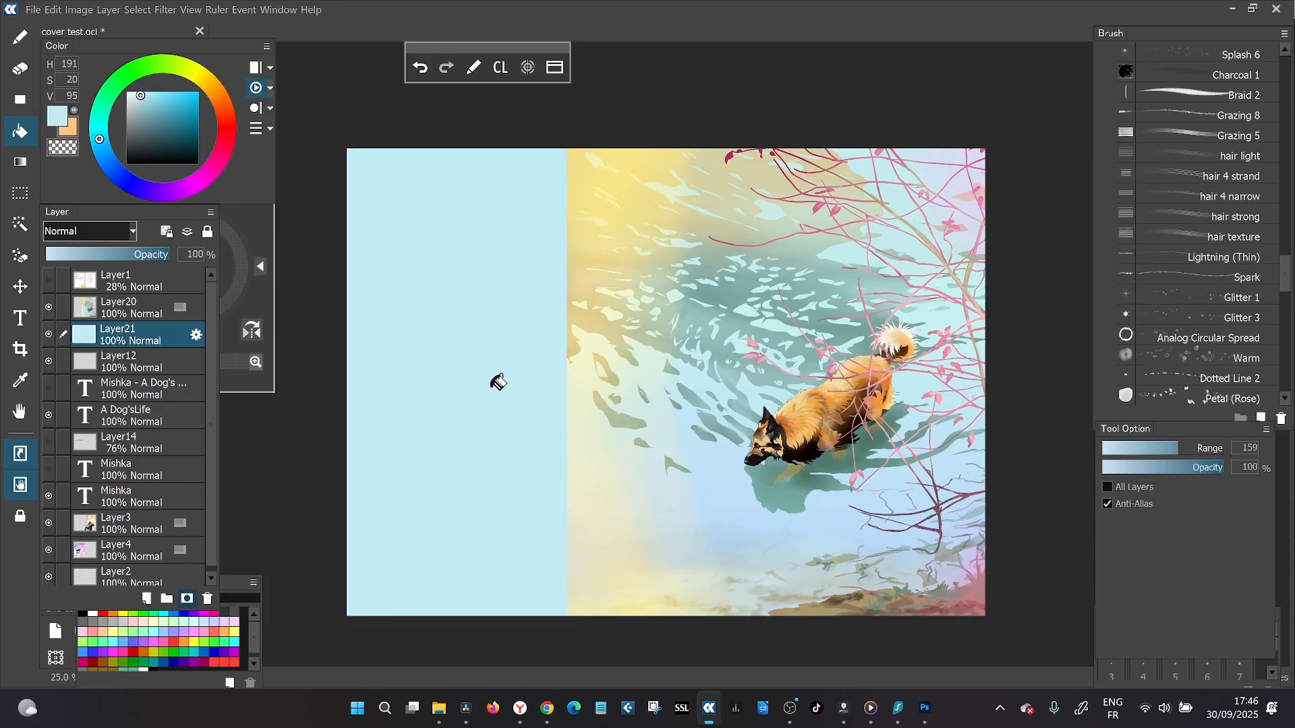
pyautogui.click(48, 280)
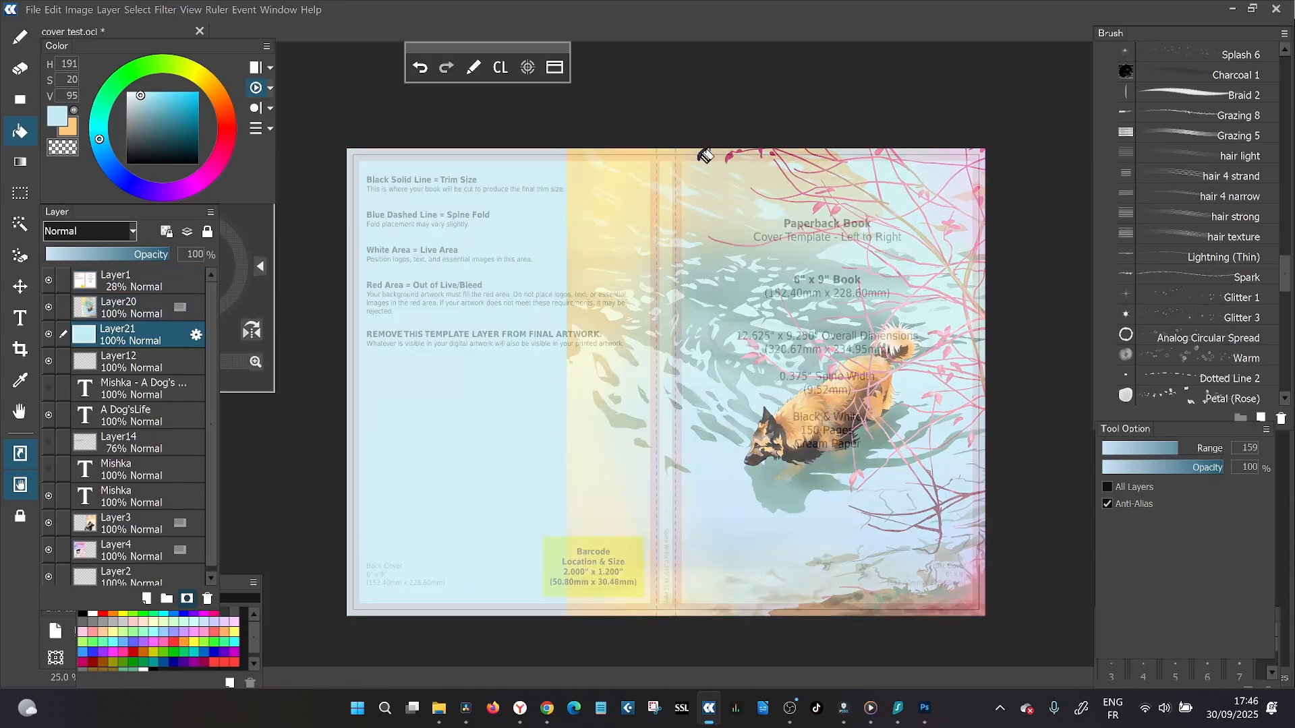
# Make a rectangular selection covering most of the front cover inside the template's live area
pyautogui.press('m')
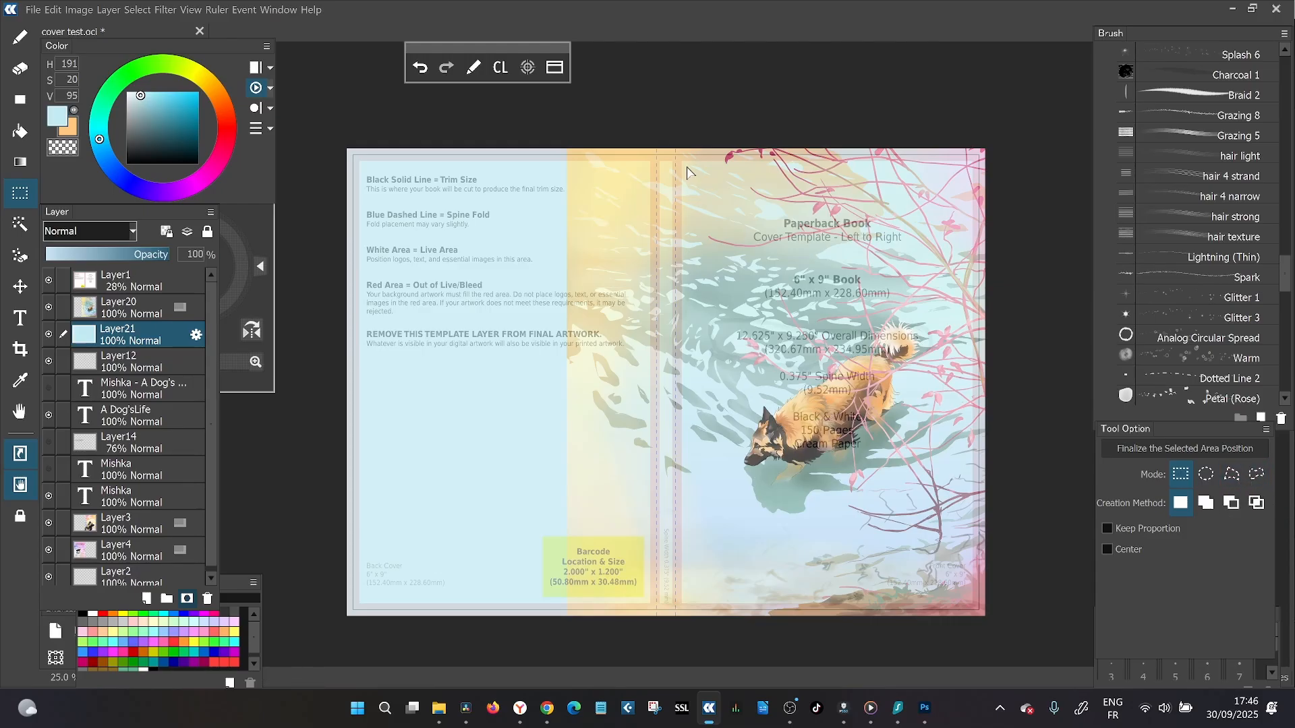
pyautogui.moveTo(688, 169); pyautogui.dragTo(970, 597)
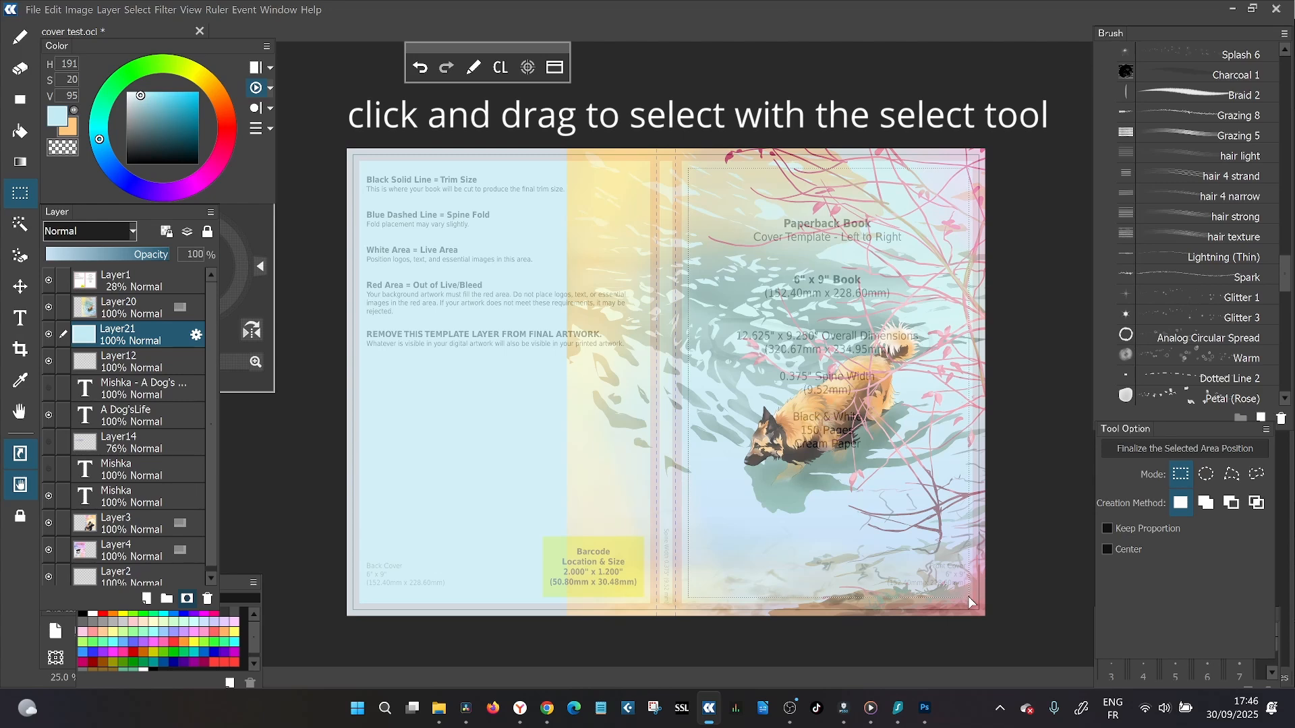
pyautogui.moveTo(971, 602); pyautogui.dragTo(959, 588)
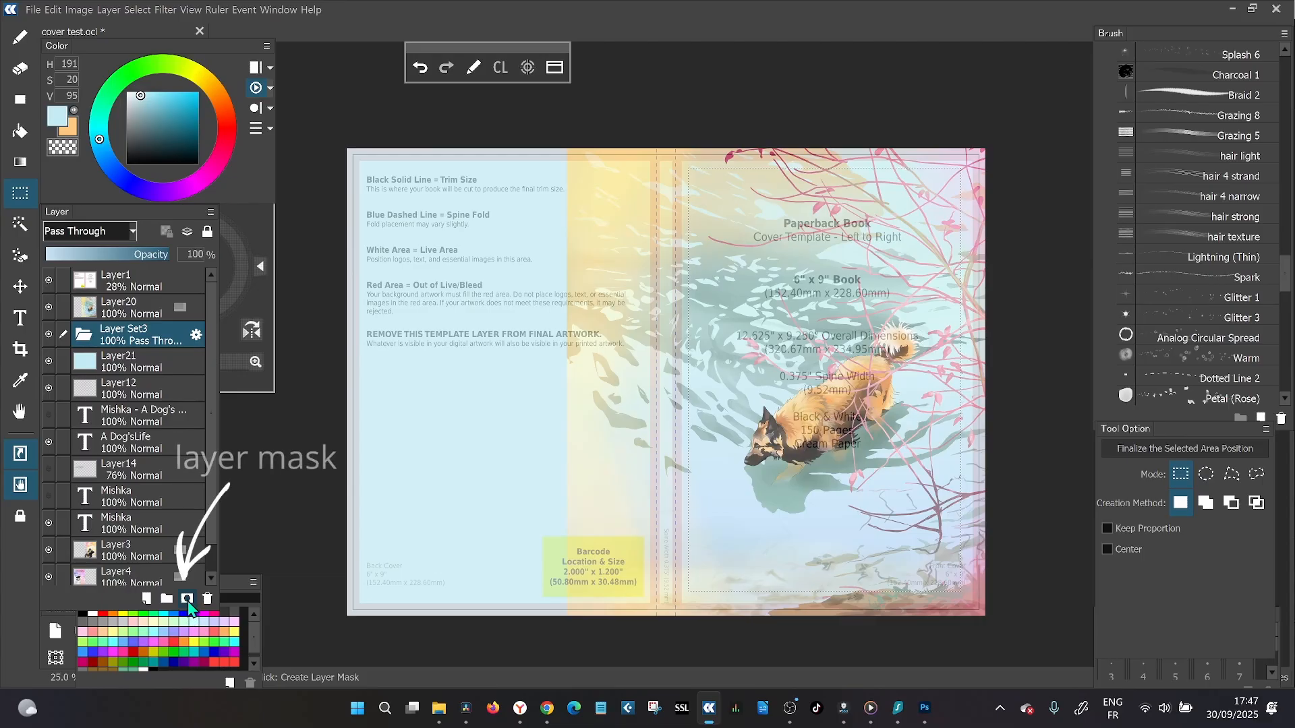
# Mask the new layer set to the rectangular selection, move the lake artwork Layer20 into it, and hide the template
pyautogui.click(187, 600)
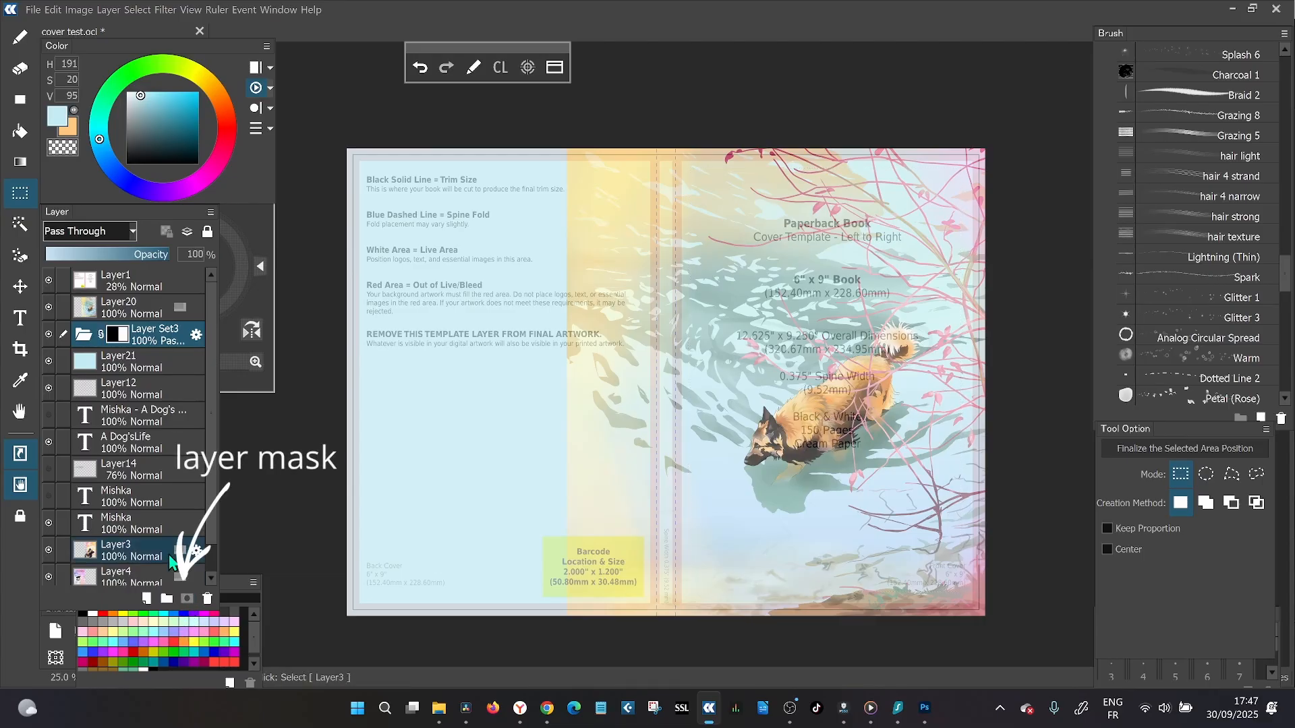
pyautogui.click(135, 308)
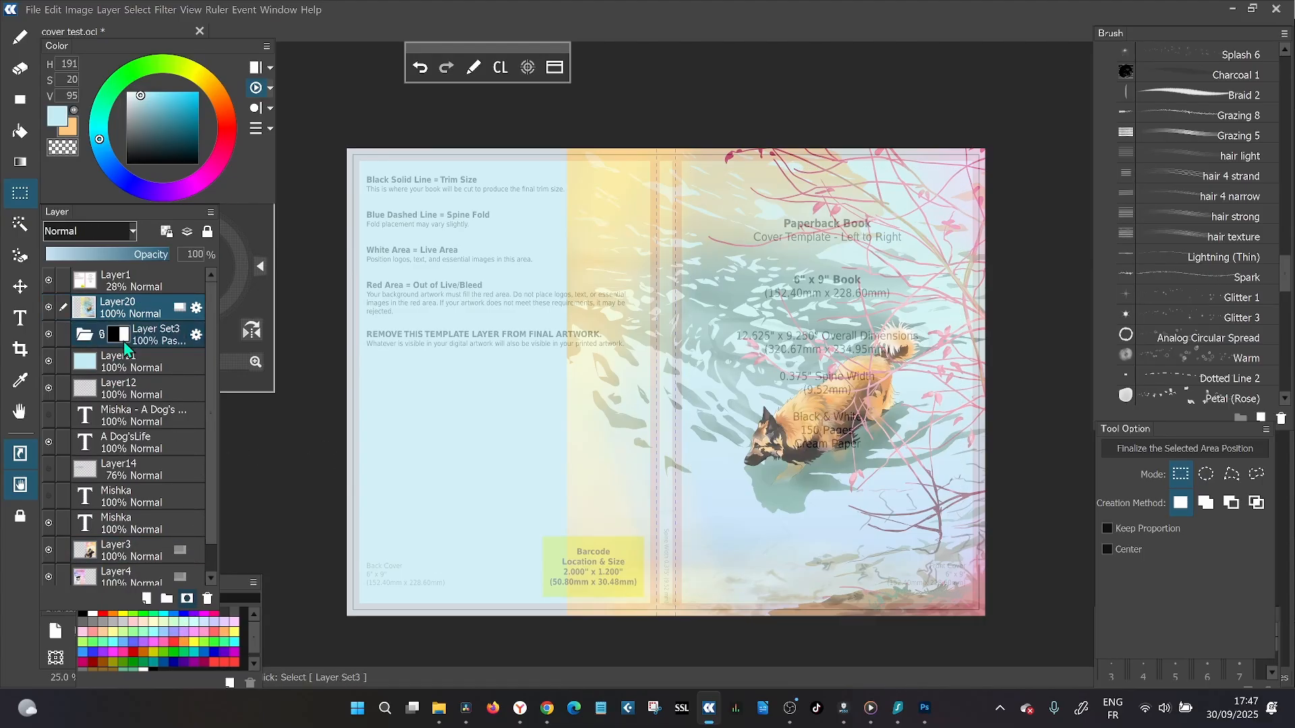
pyautogui.moveTo(123, 342); pyautogui.dragTo(124, 341)
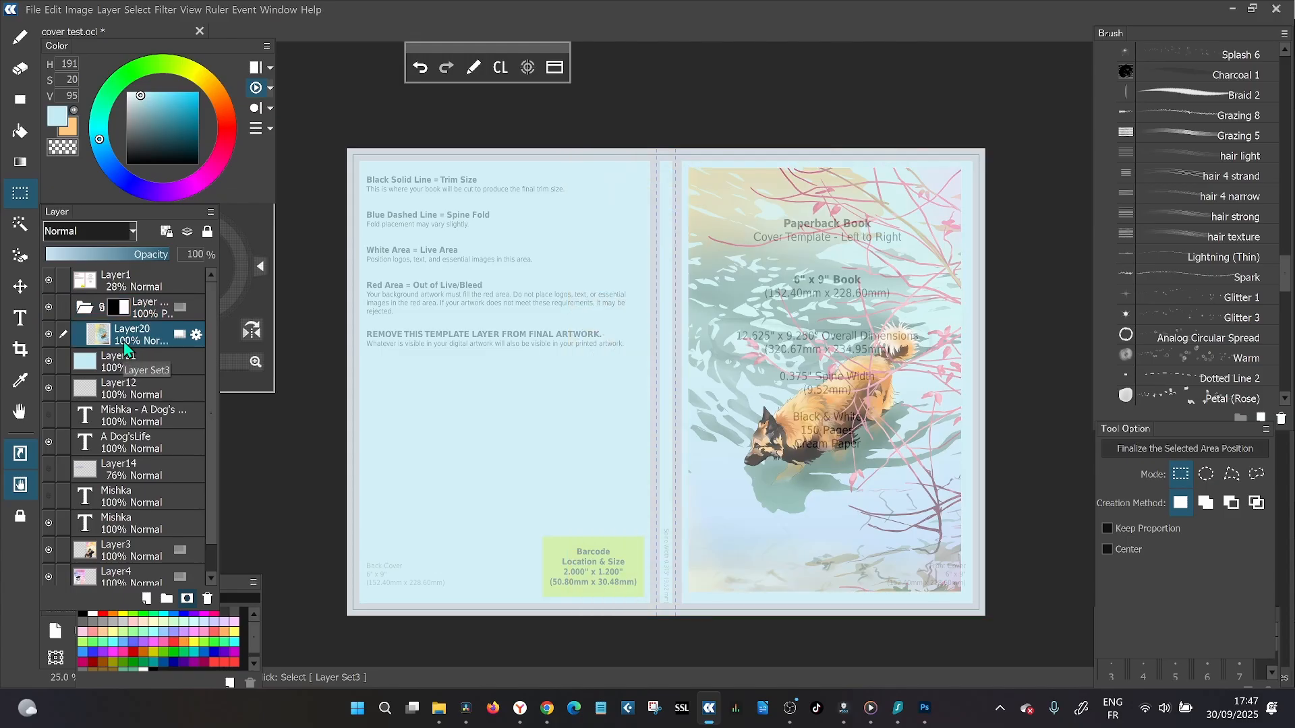
pyautogui.click(48, 281)
pyautogui.click(47, 305)
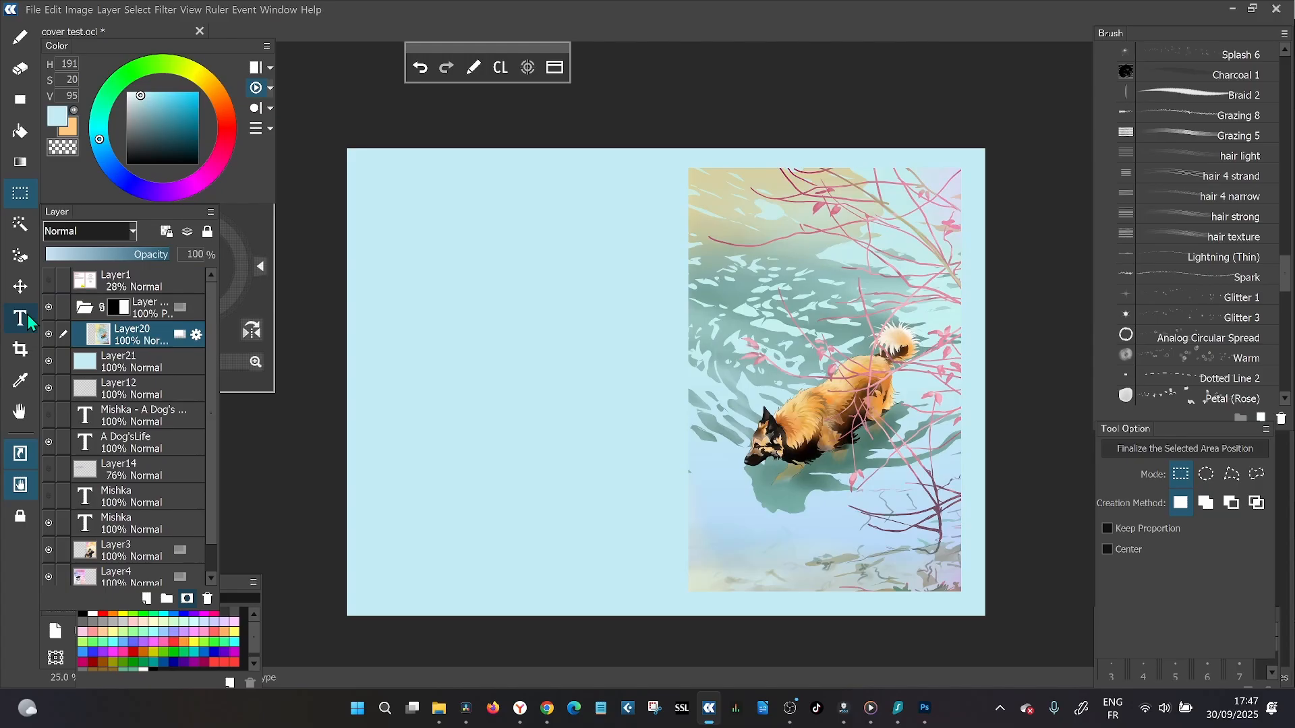
# Draw an elliptical selection on the lower half of the back cover and shift it into place
pyautogui.click(1205, 477)
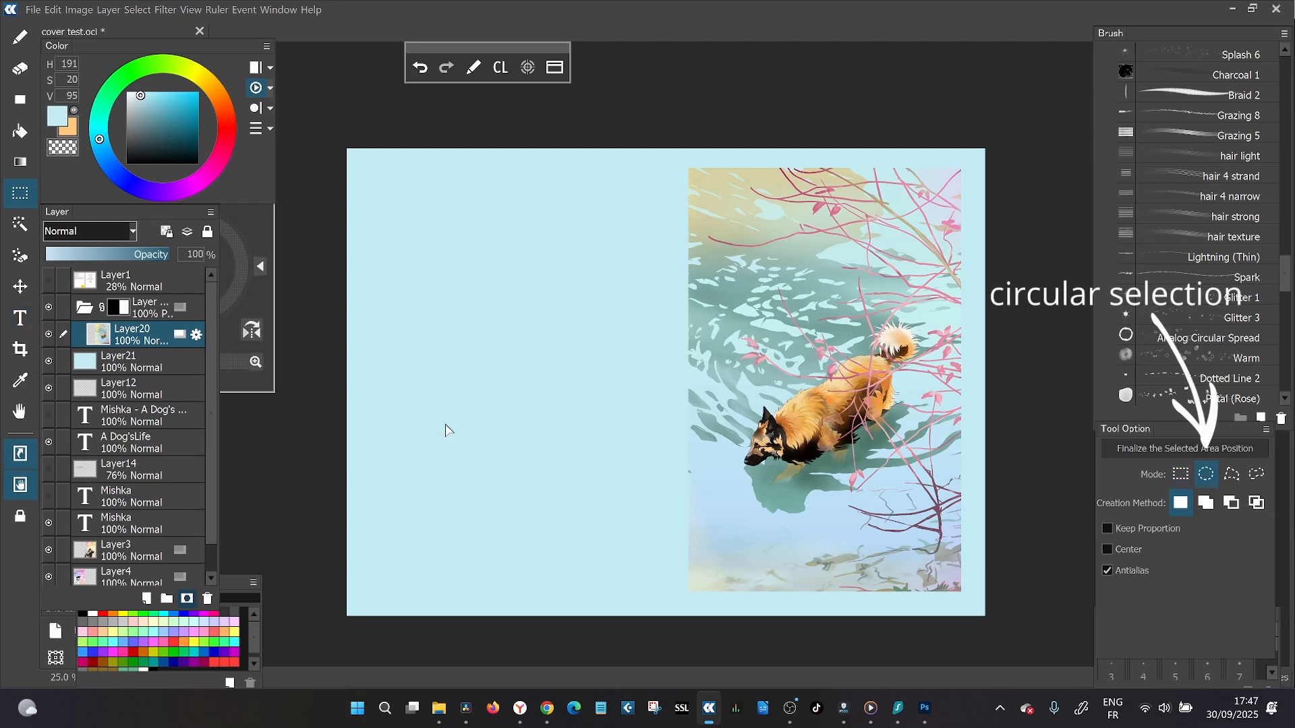
pyautogui.moveTo(437, 399); pyautogui.dragTo(529, 558)
pyautogui.moveTo(645, 566); pyautogui.dragTo(628, 576)
pyautogui.moveTo(550, 490); pyautogui.dragTo(527, 479)
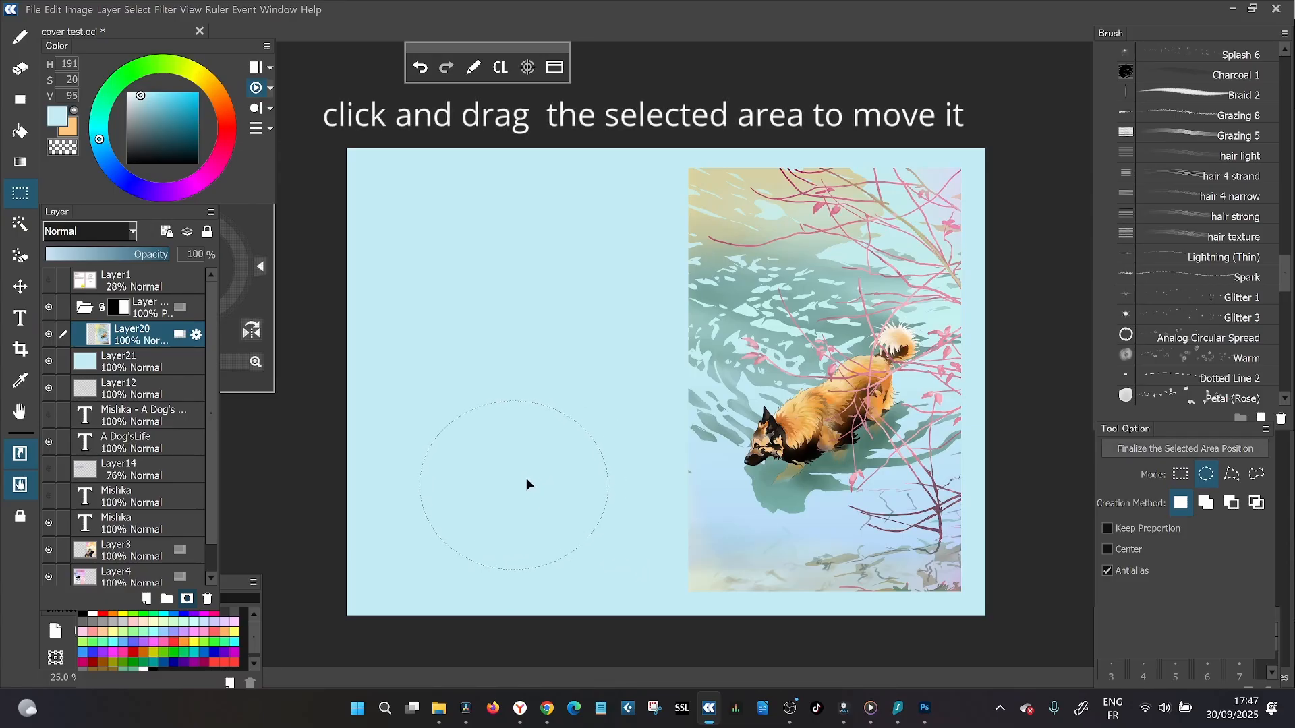
# Place Layer4 in a new layer set above Layer21 masked to the ellipse, with the walking dog positioned inside the oval
pyautogui.click(158, 607)
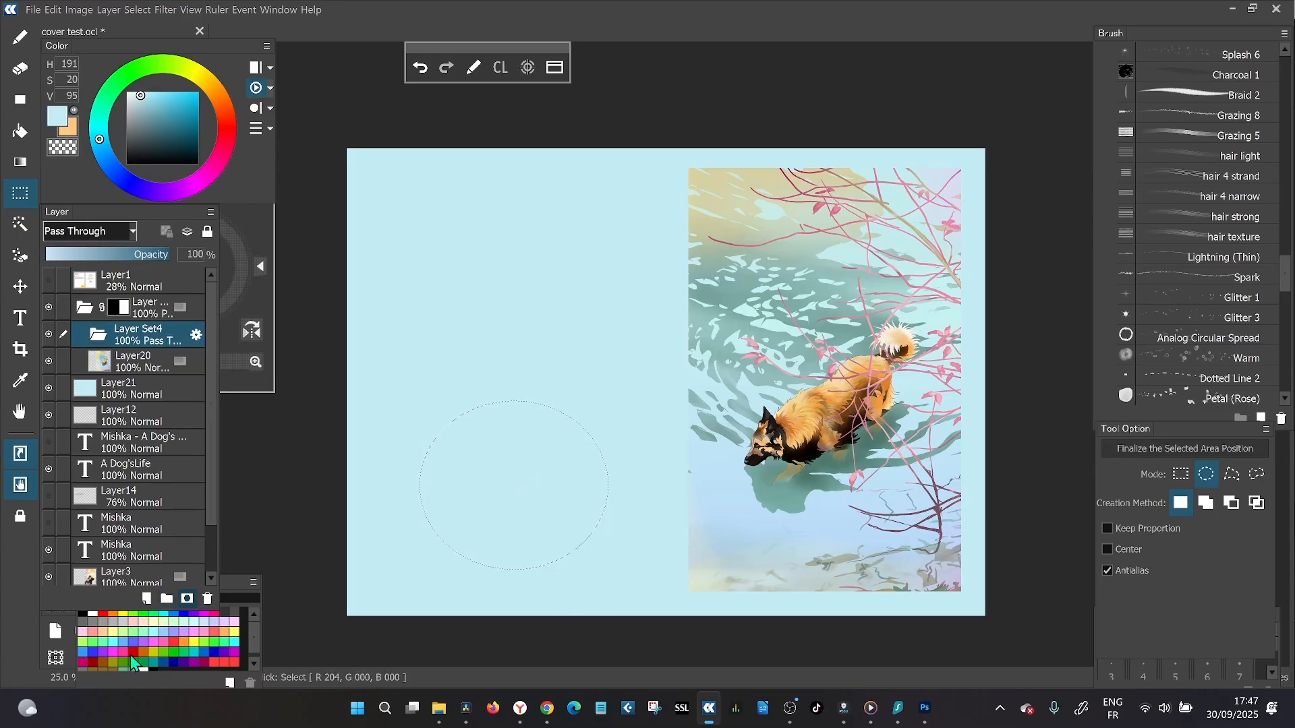
pyautogui.click(187, 606)
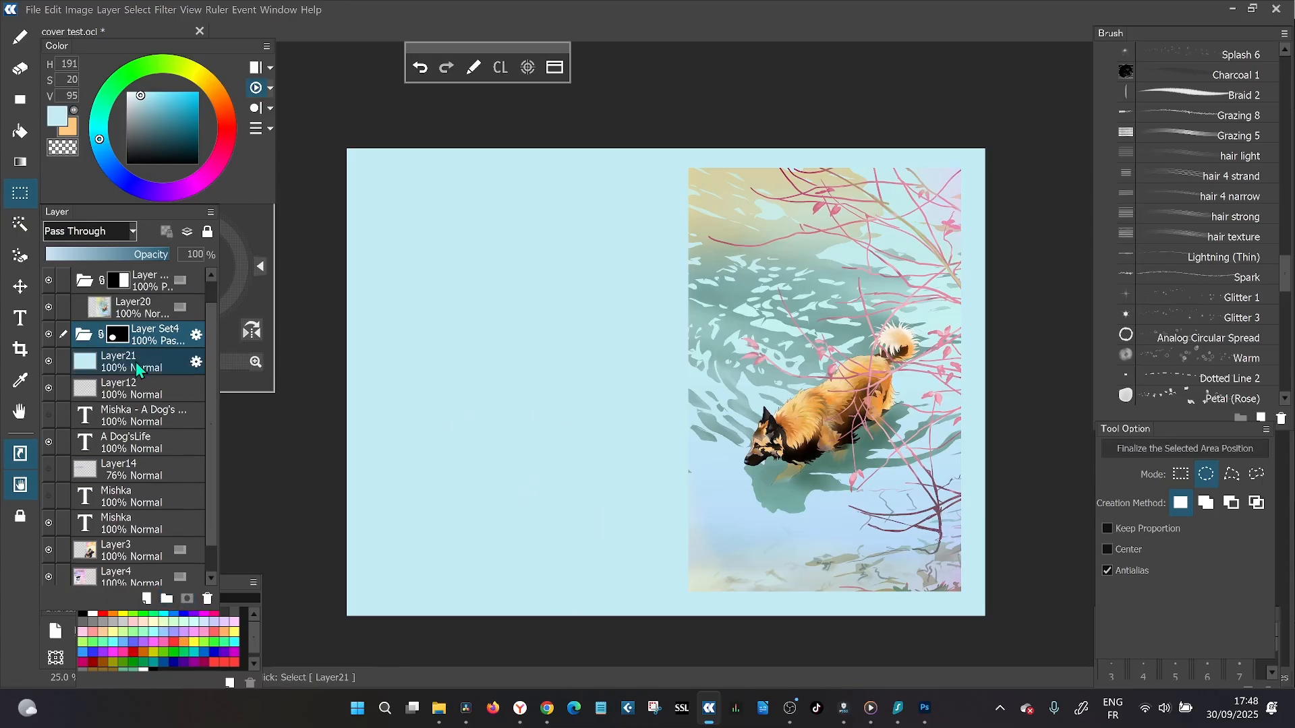
pyautogui.moveTo(141, 576); pyautogui.dragTo(147, 316)
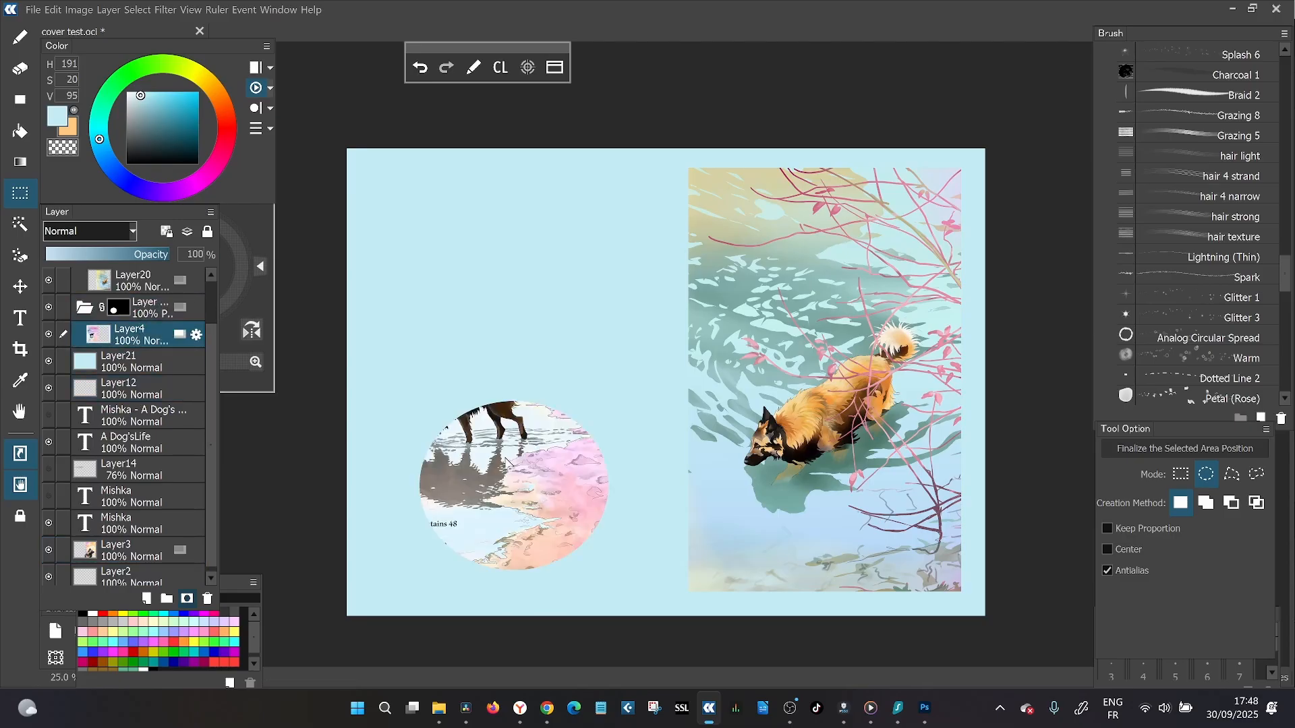
pyautogui.click(20, 286)
pyautogui.moveTo(557, 442); pyautogui.dragTo(555, 511)
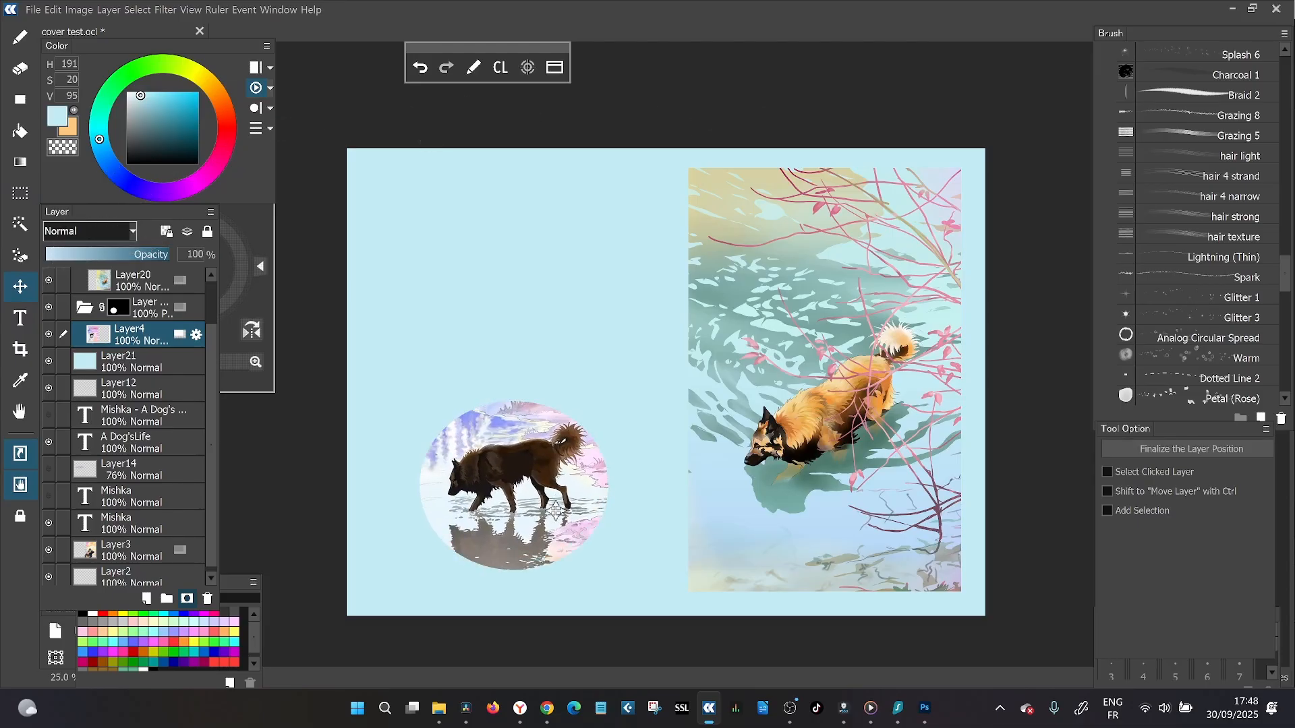
# Free-transform the lake artwork on Layer20, rotating it counterclockwise by about 1.9°
pyautogui.scroll(2, 216, 462)
pyautogui.keyDown('ctrl'); pyautogui.click(124, 346); pyautogui.keyUp('ctrl')
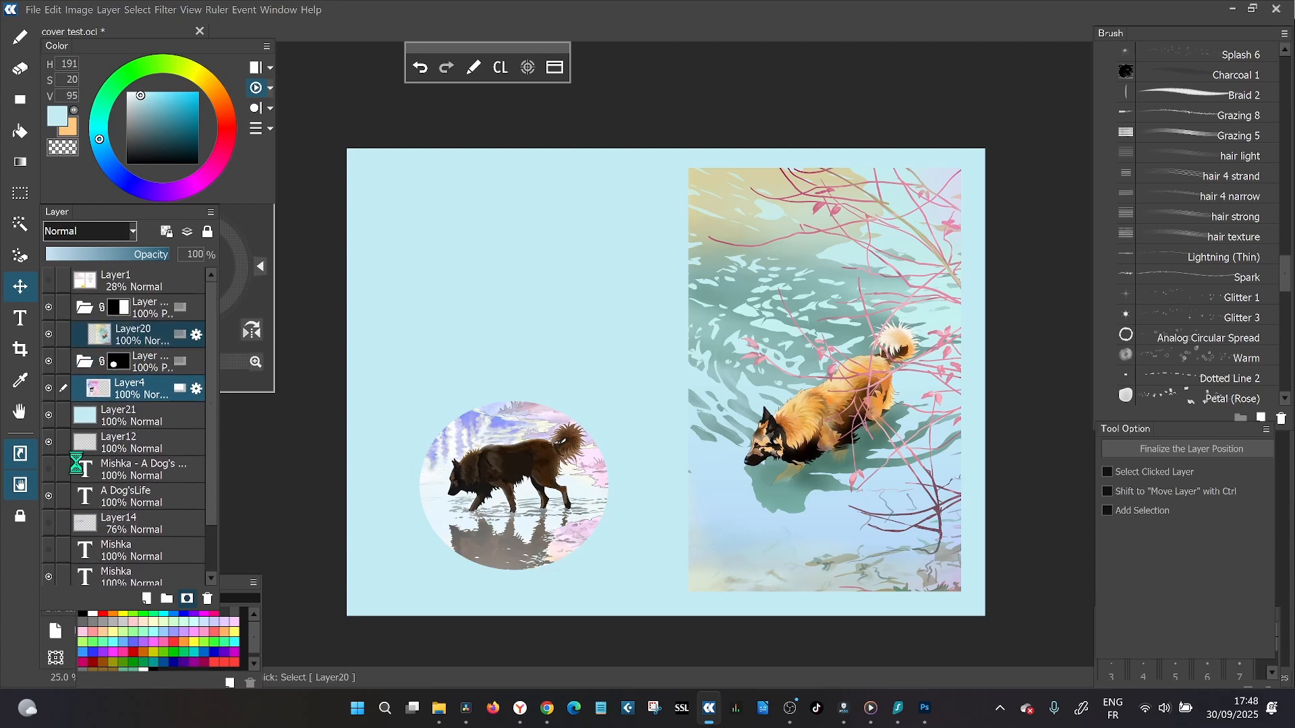
pyautogui.hotkey('ctrl', 't')
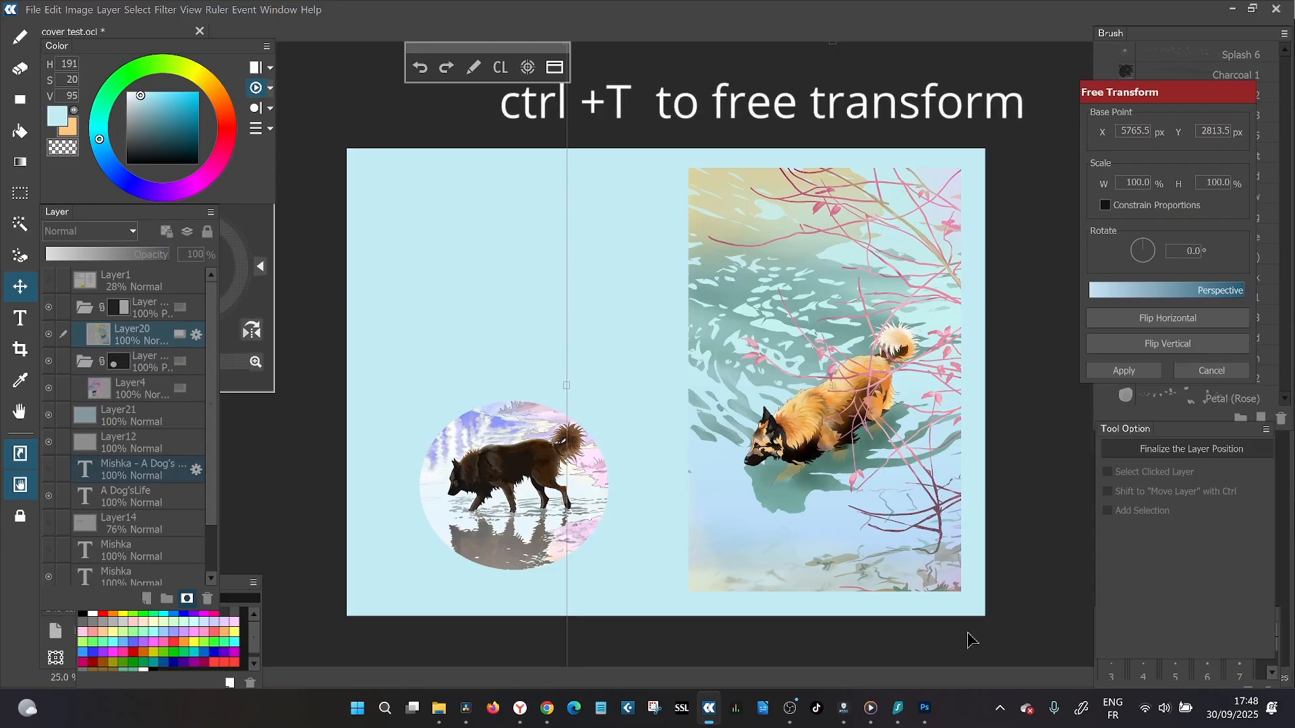
pyautogui.scroll(-2, 968, 634)
pyautogui.scroll(-1, 968, 639)
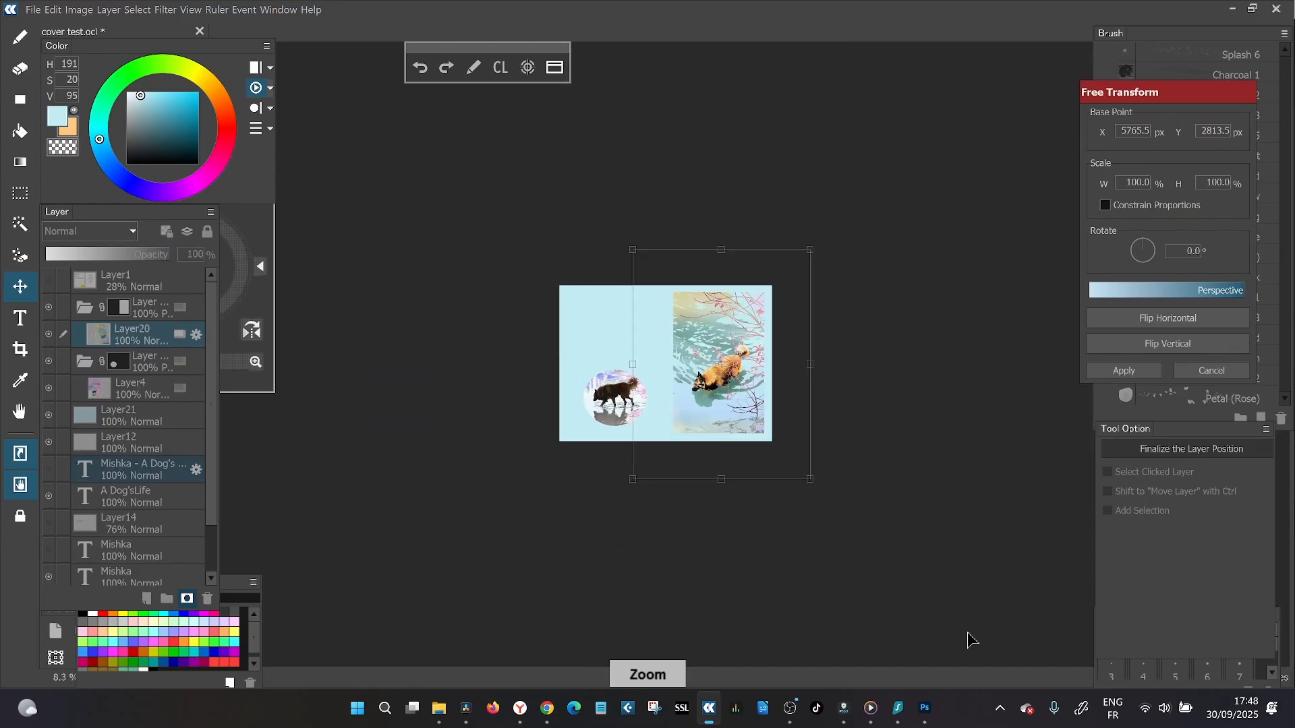
pyautogui.scroll(3, 967, 639)
pyautogui.scroll(-2, 1012, 648)
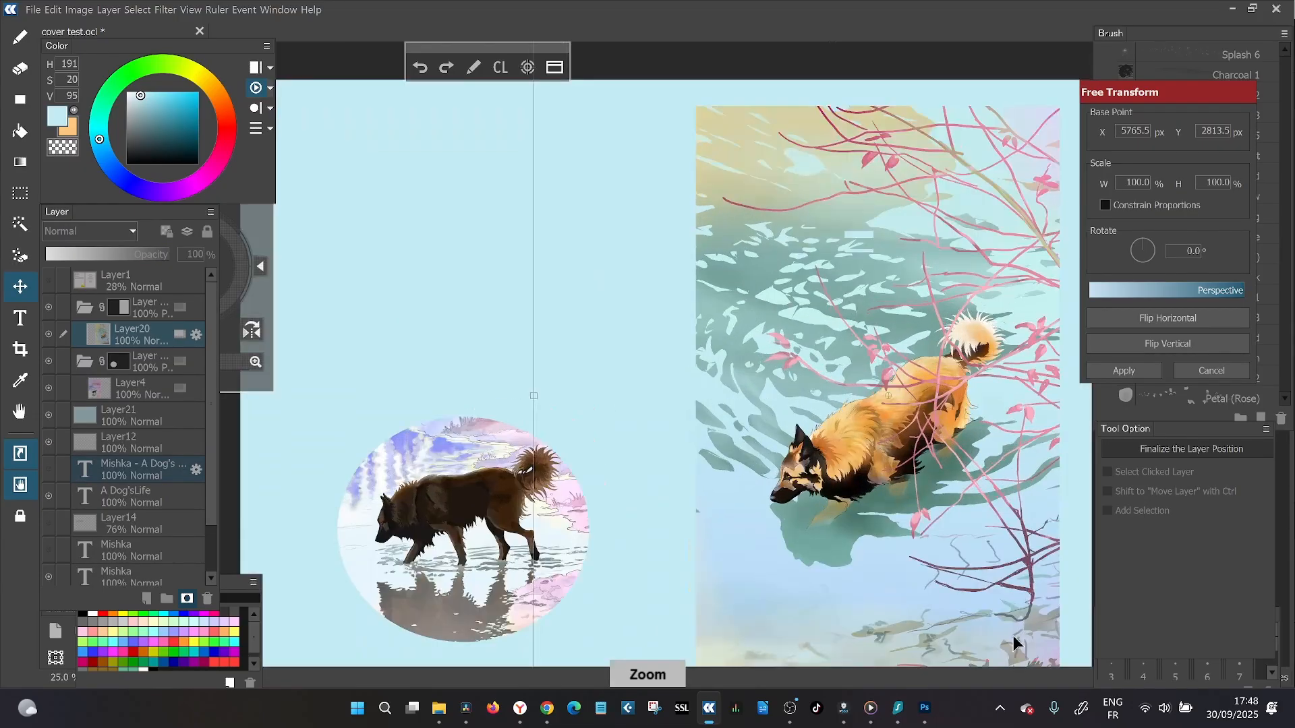
pyautogui.moveTo(971, 606); pyautogui.dragTo(969, 575)
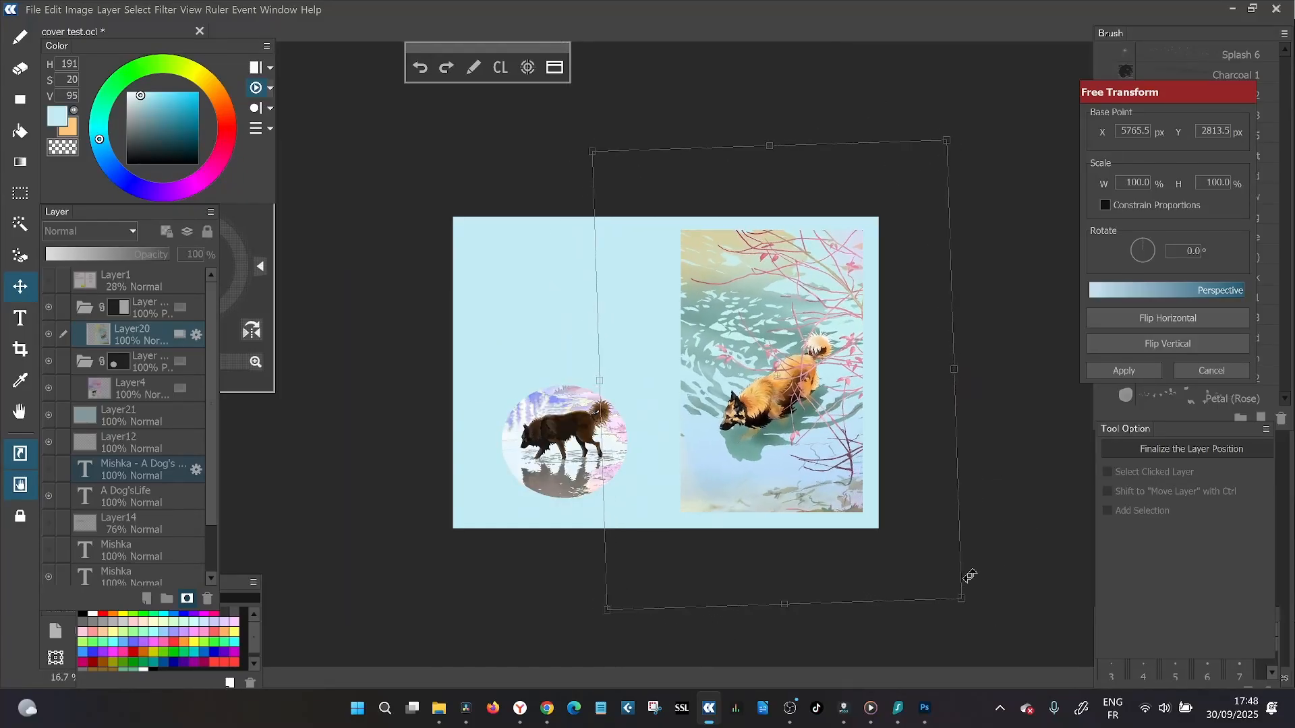
# Flip the lake artwork vertically and back, mirror it horizontally, and adjust the transform from its upper-right corner
pyautogui.click(1182, 343)
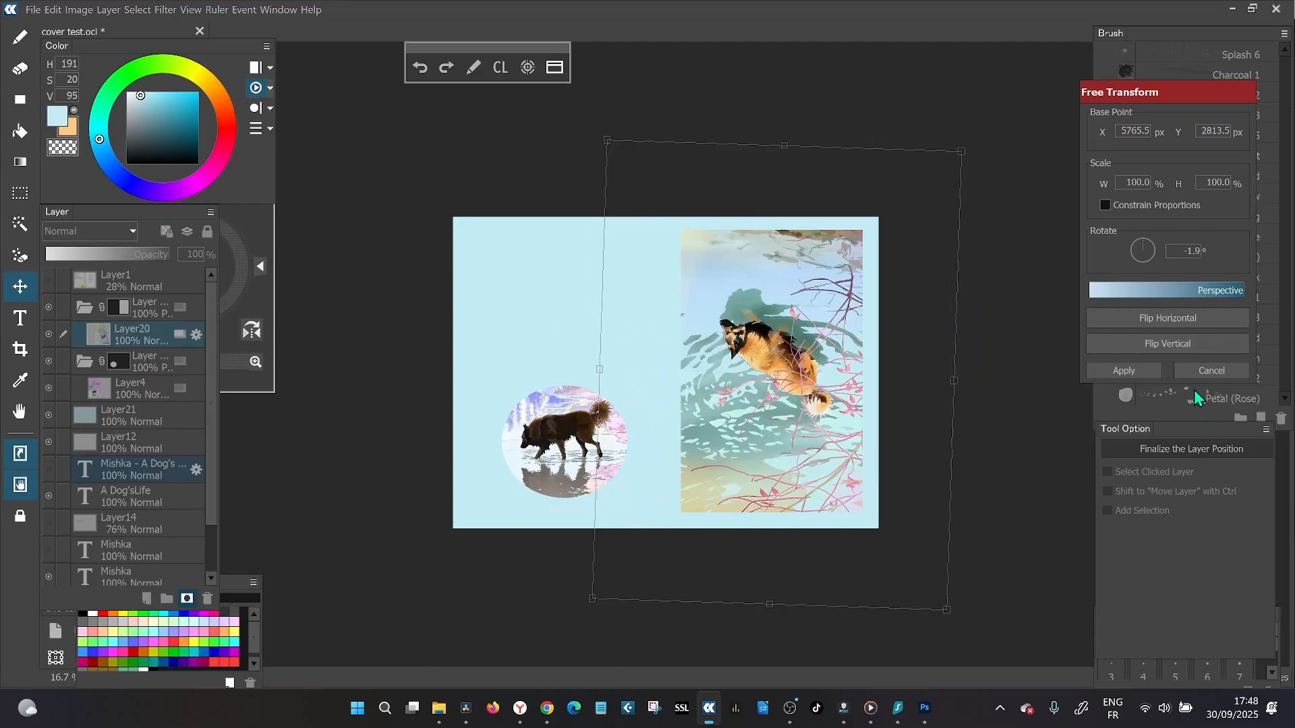
pyautogui.click(1184, 342)
pyautogui.click(1182, 342)
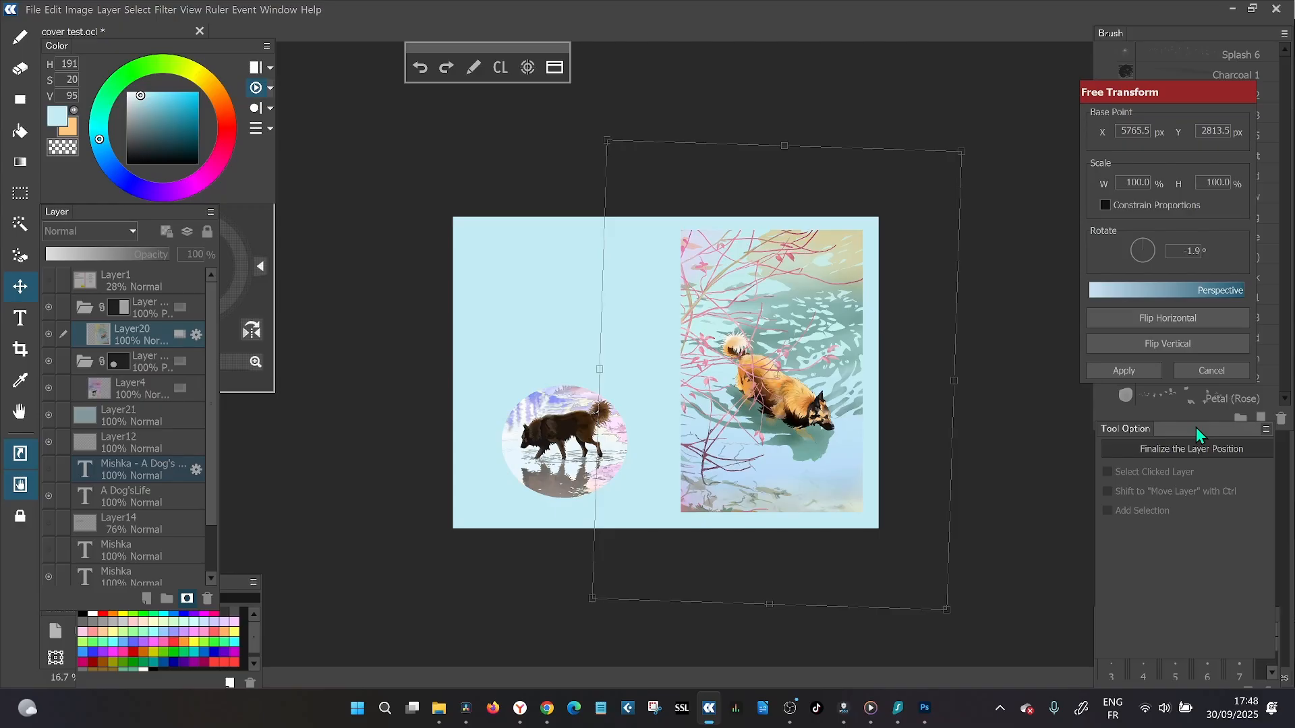
pyautogui.moveTo(963, 157); pyautogui.dragTo(874, 213)
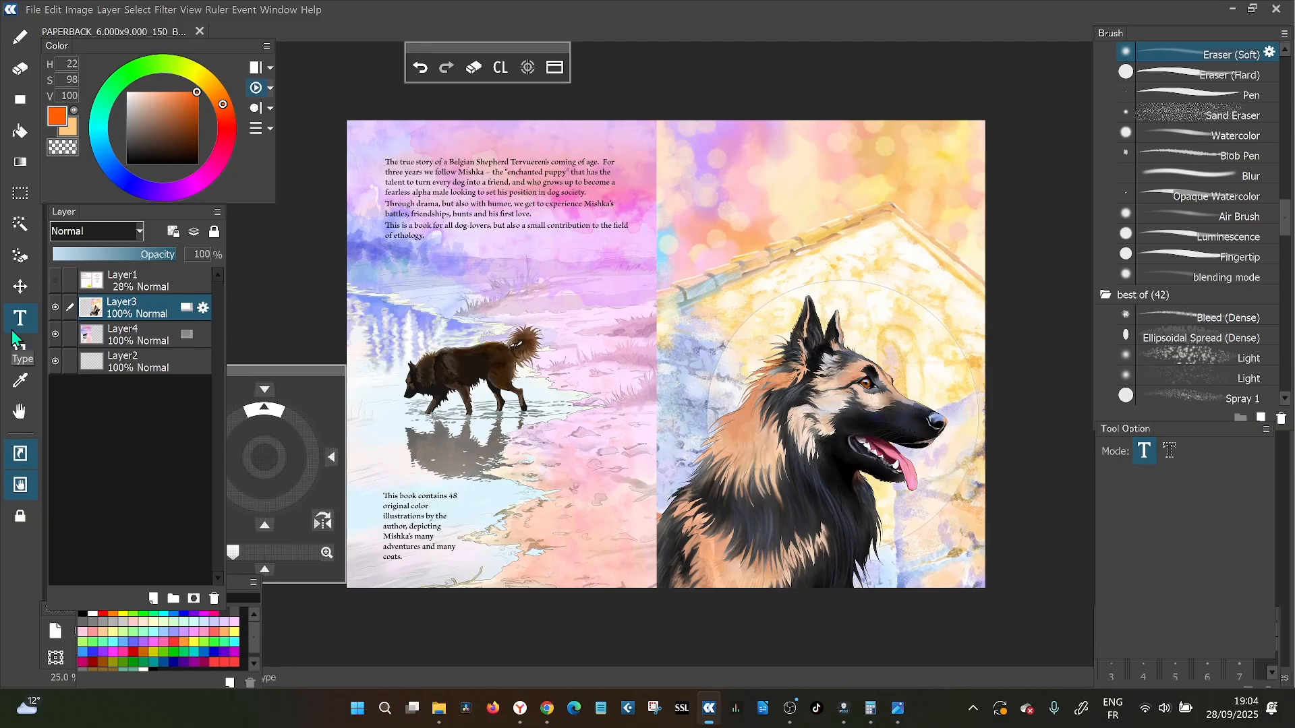
# Add the orange title text "Mishka" at 308 pt across the top of the front cover
pyautogui.click(708, 209)
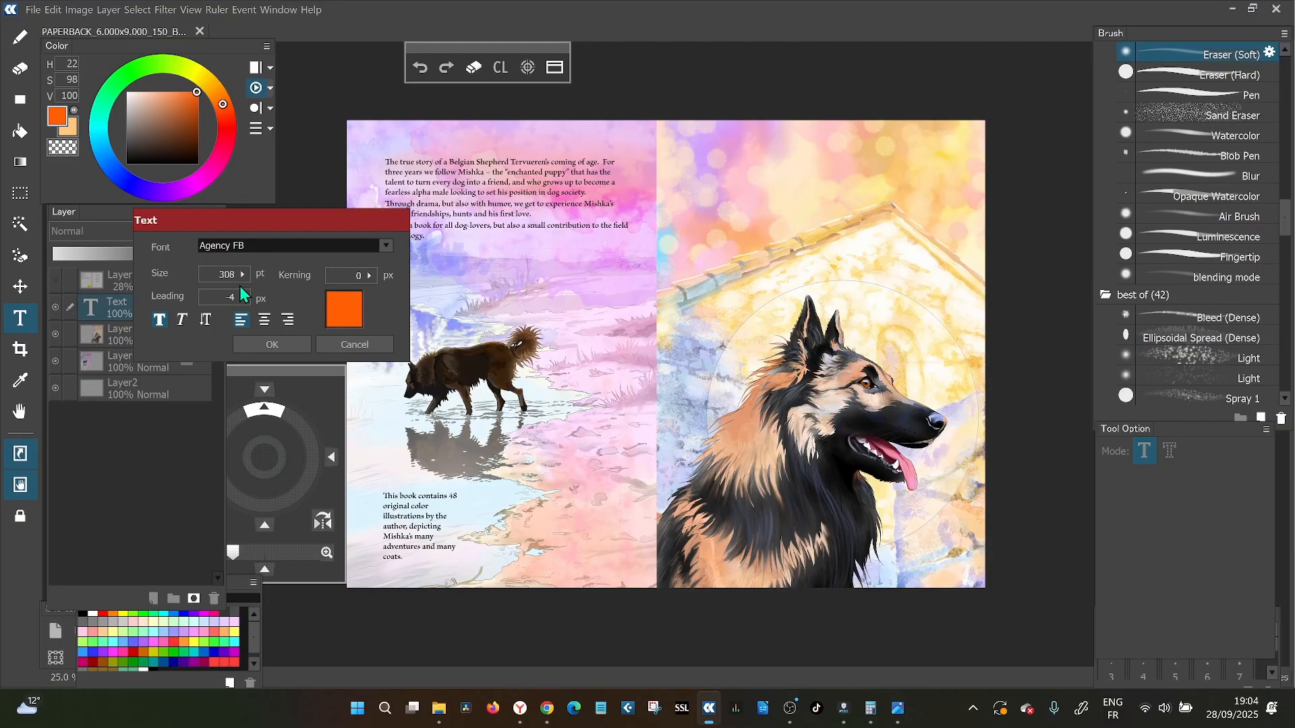
pyautogui.write('Mishka')
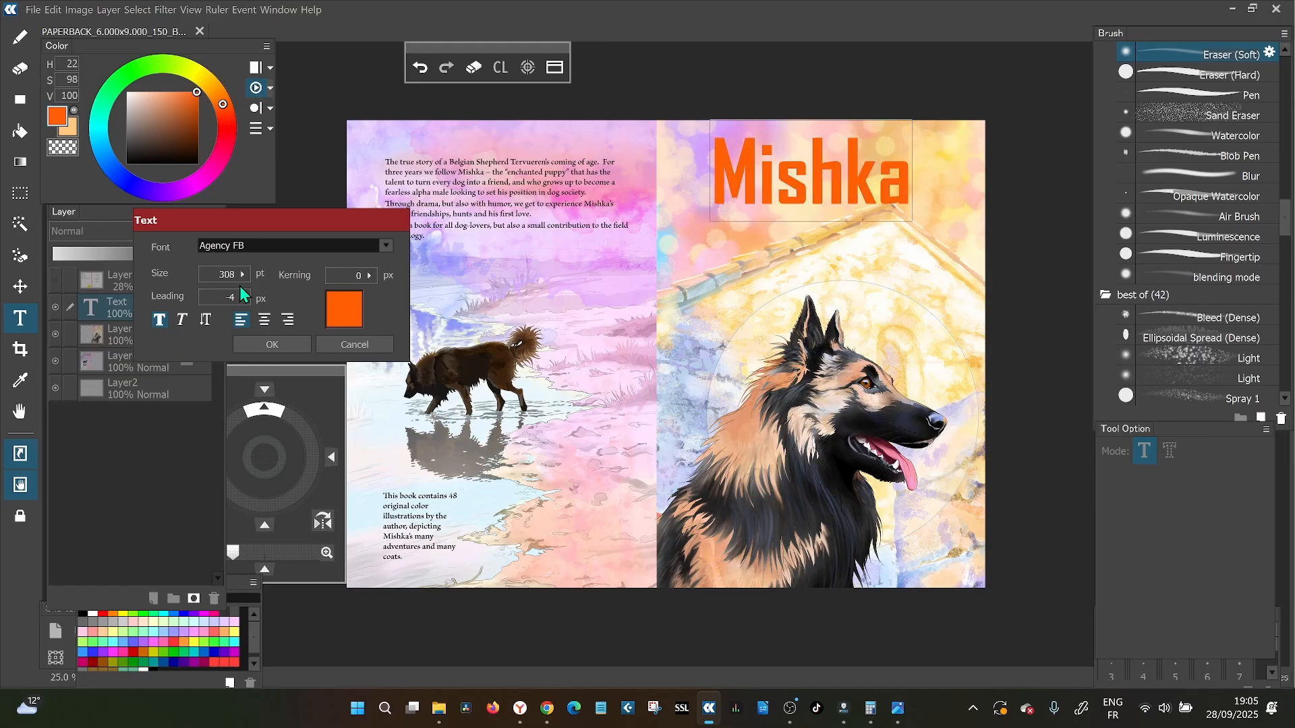
# Browse the available fonts, set the "Mishka" title to Algerian, and make it italic
pyautogui.click(385, 244)
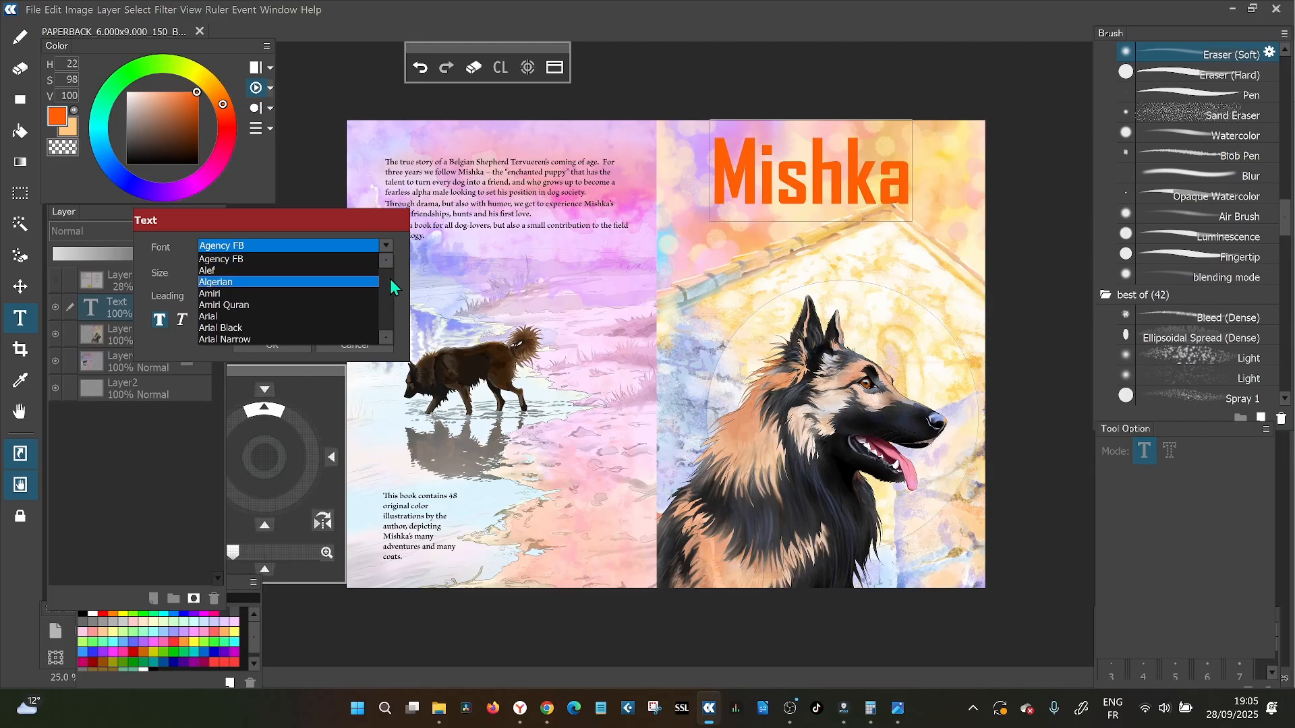
pyautogui.scroll(-5, 357, 286)
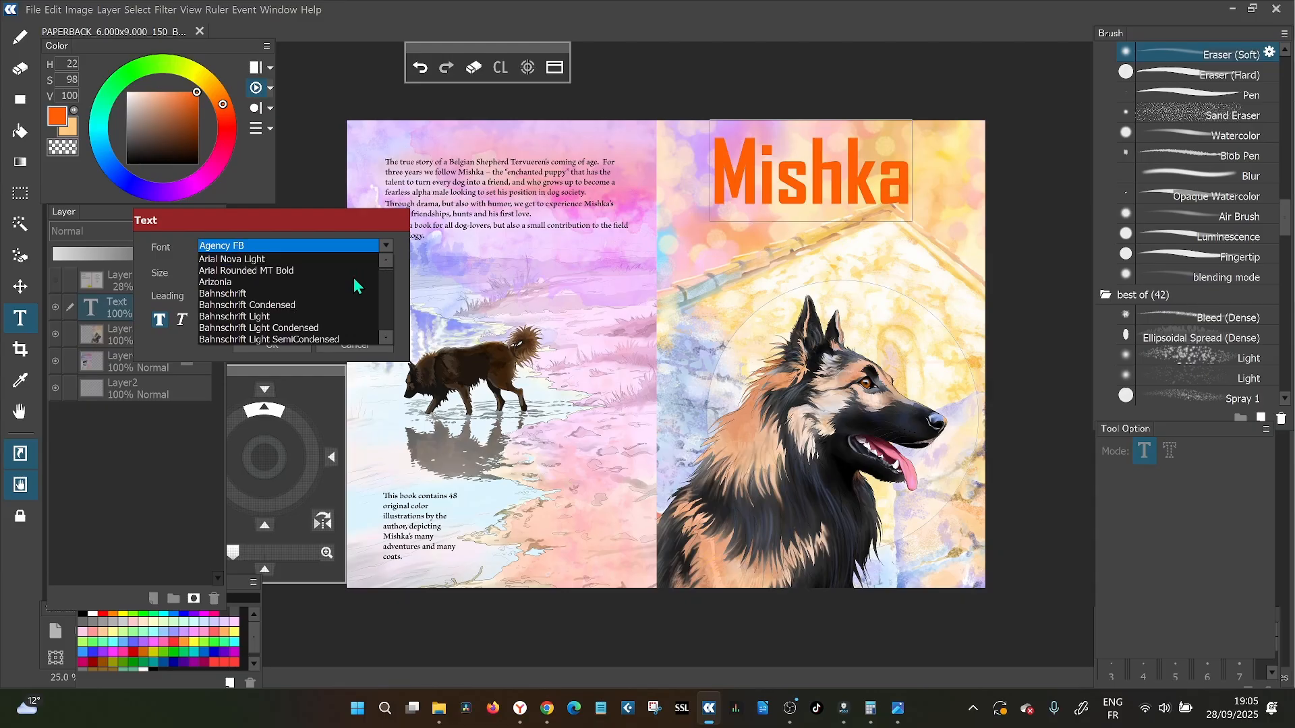
pyautogui.scroll(-12, 357, 286)
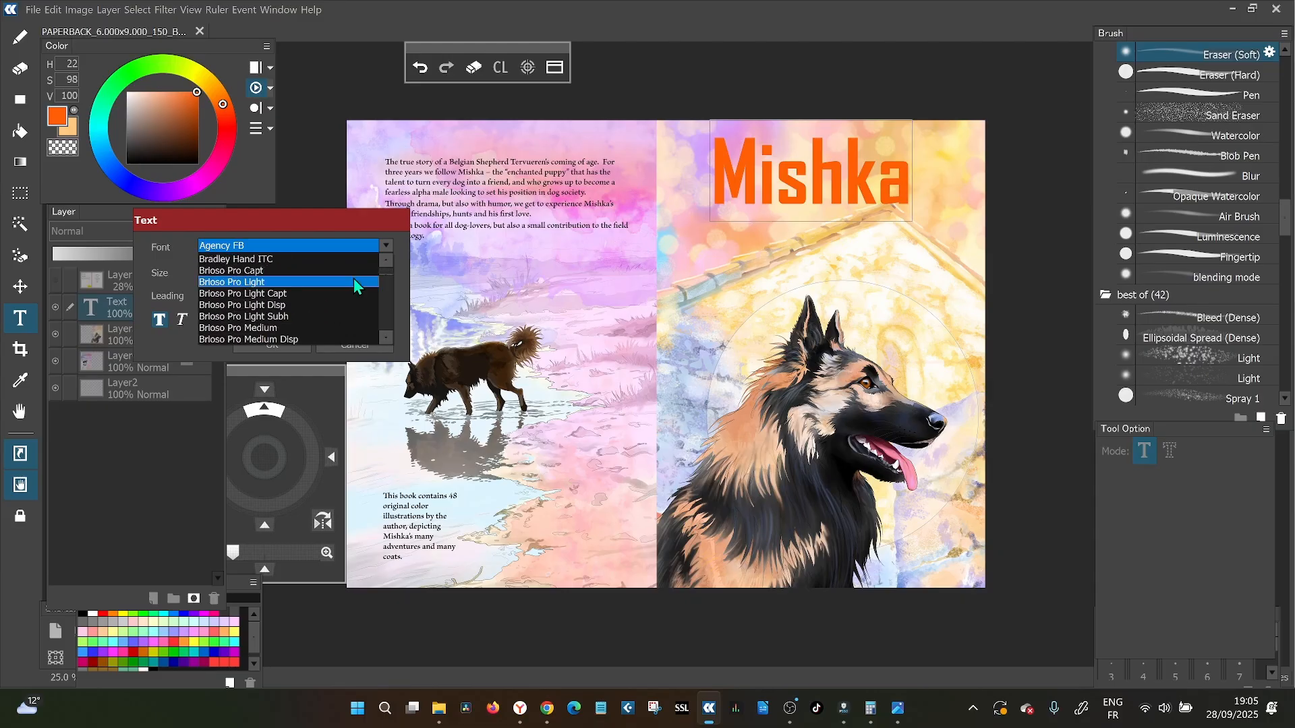
pyautogui.scroll(-10, 357, 286)
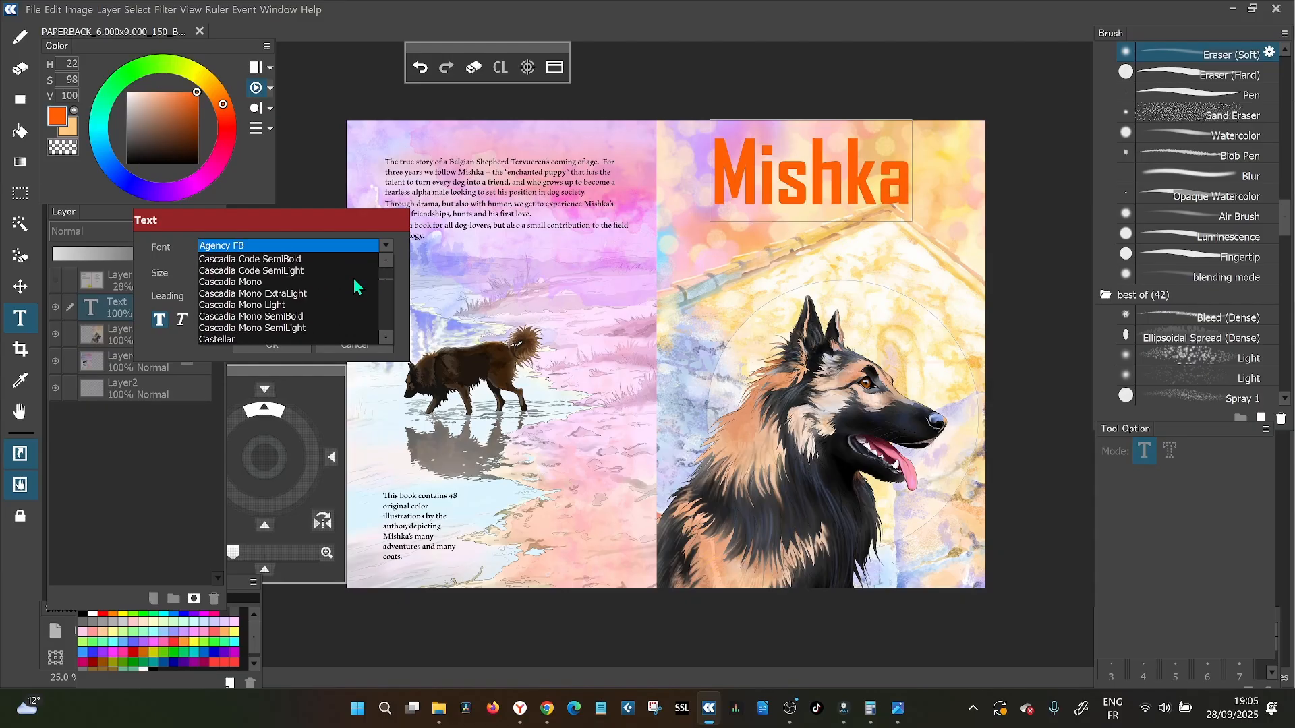
pyautogui.scroll(-2, 358, 287)
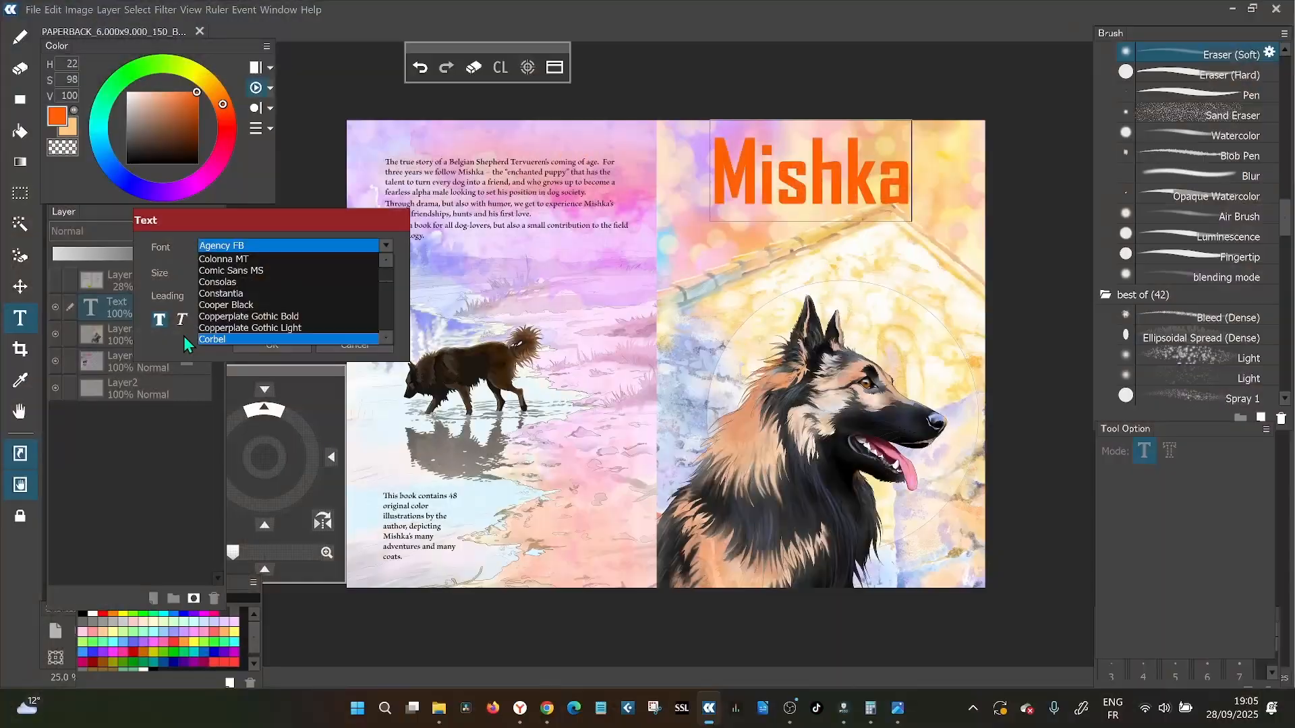
pyautogui.click(217, 282)
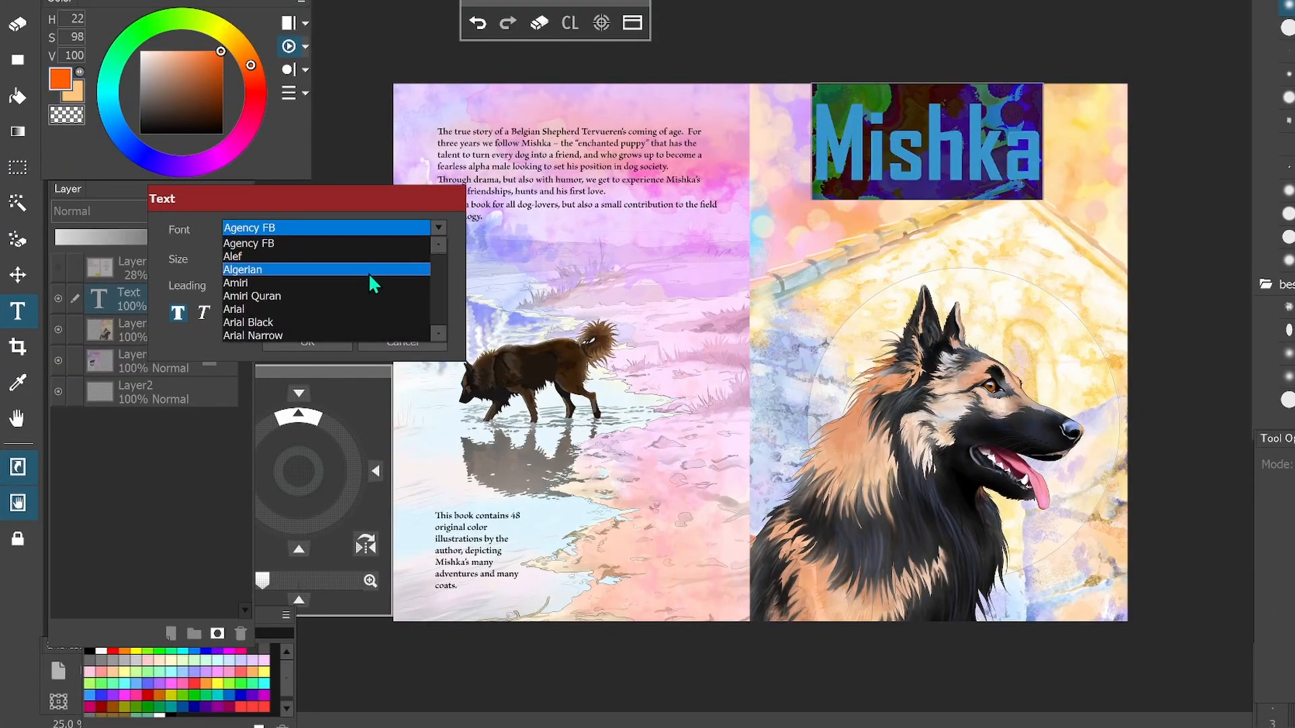
pyautogui.click(370, 272)
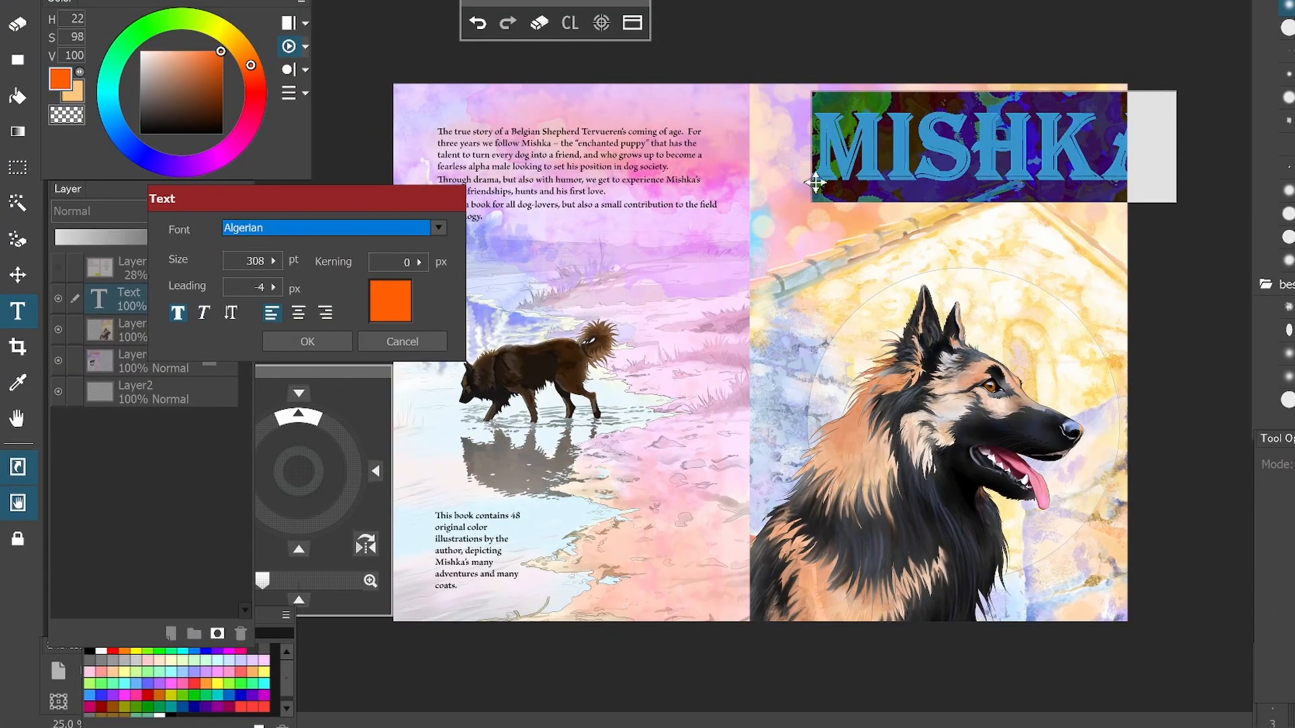
pyautogui.moveTo(815, 183); pyautogui.dragTo(1144, 155)
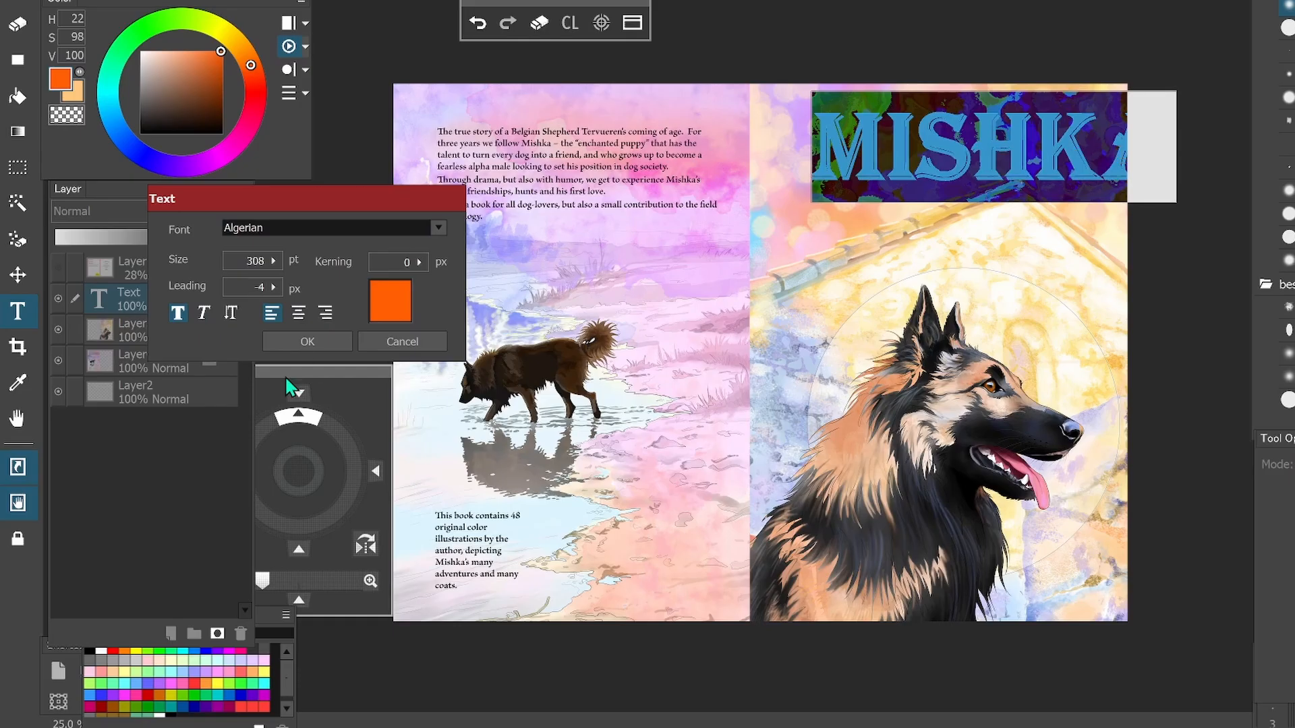
pyautogui.click(204, 314)
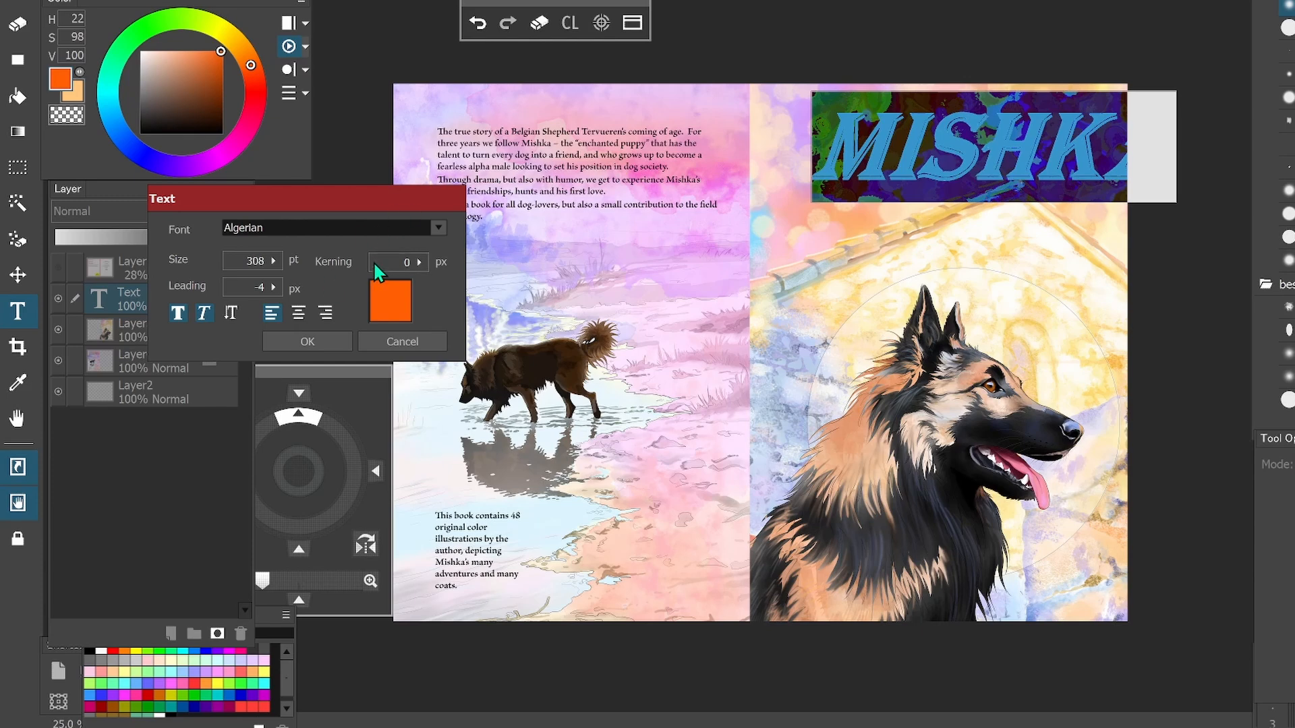
# Try the Arial Black, Arial Nova Cond Light and Bell MT fonts on the "Mishka" title
pyautogui.click(438, 228)
pyautogui.click(369, 300)
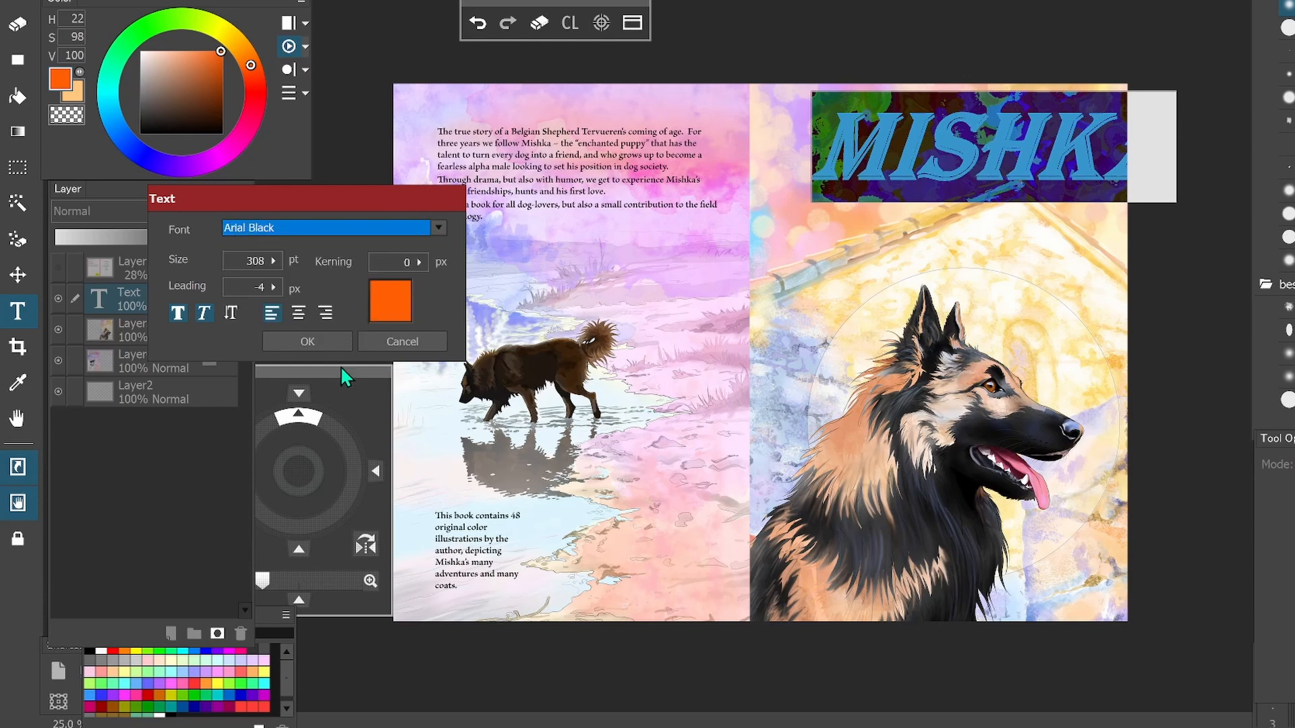
pyautogui.click(438, 227)
pyautogui.click(352, 296)
pyautogui.click(438, 228)
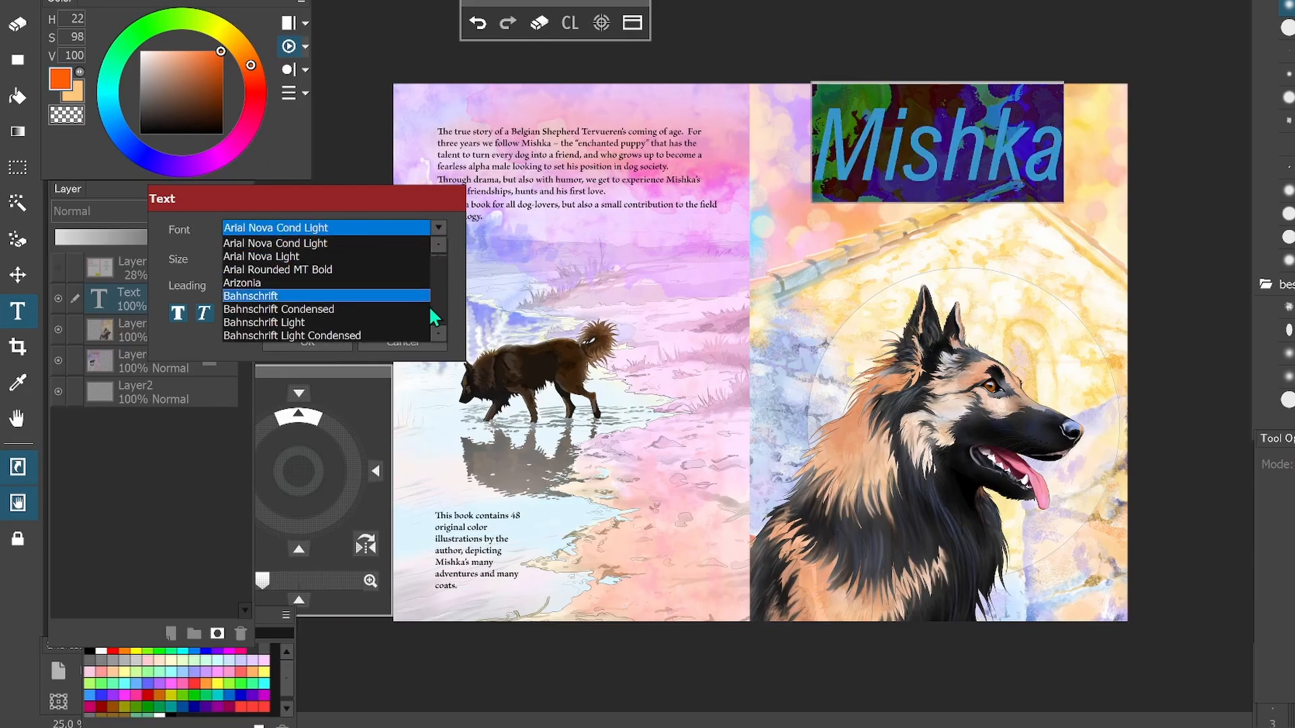
pyautogui.scroll(-1, 442, 330)
pyautogui.scroll(-3, 443, 332)
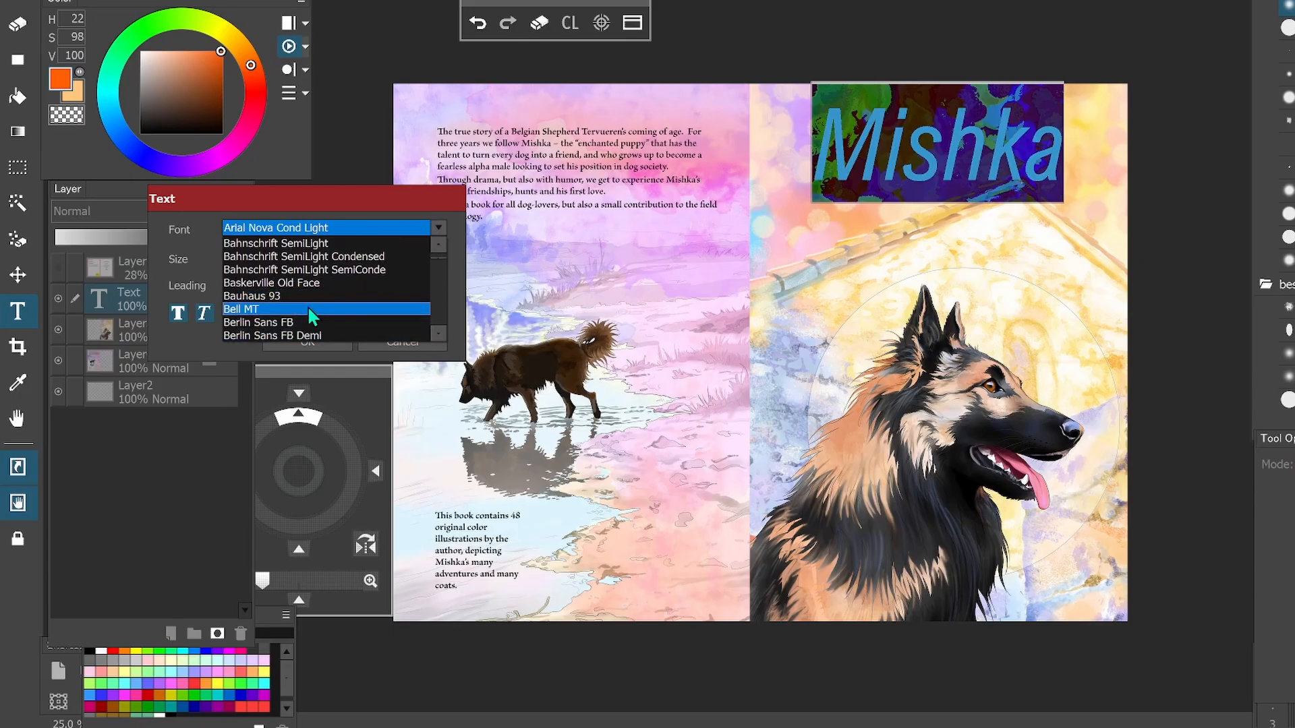
pyautogui.click(308, 305)
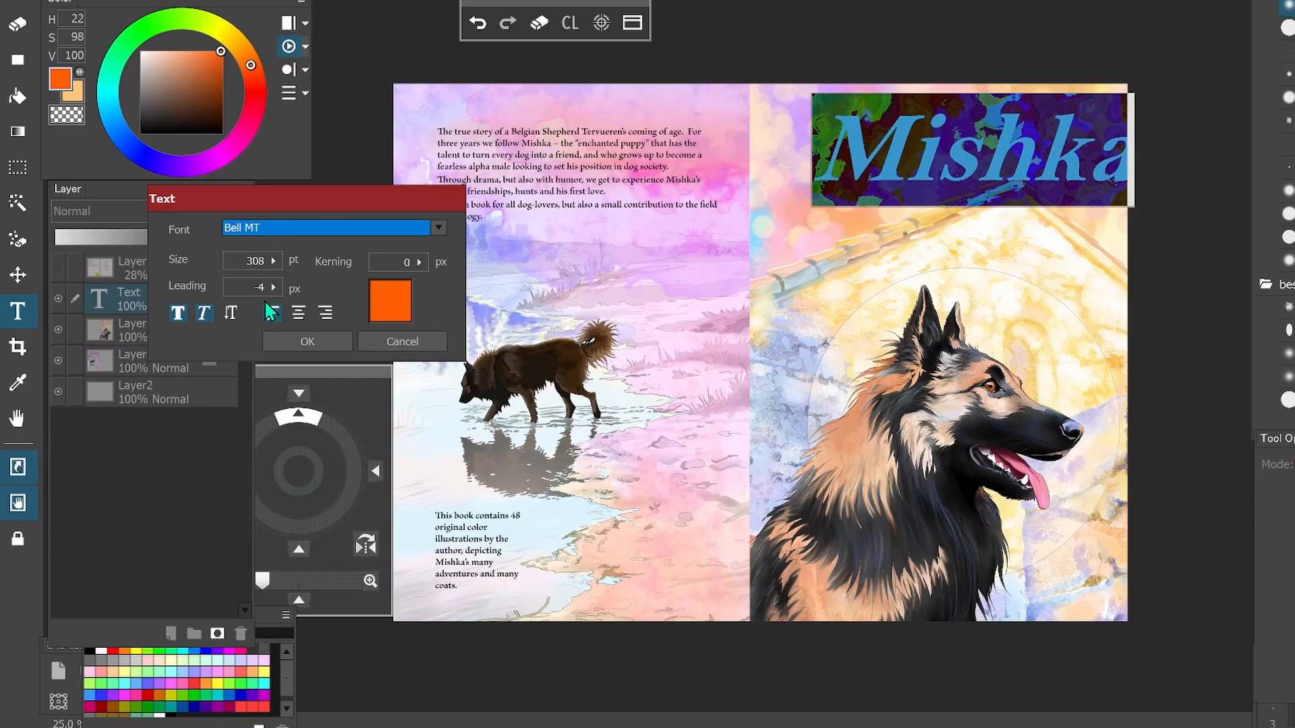
# Find the Vivaldi font among the available fonts and apply it to the "Mishka" title
pyautogui.click(437, 228)
pyautogui.click(440, 245)
pyautogui.click(440, 244)
pyautogui.click(440, 243)
pyautogui.click(440, 242)
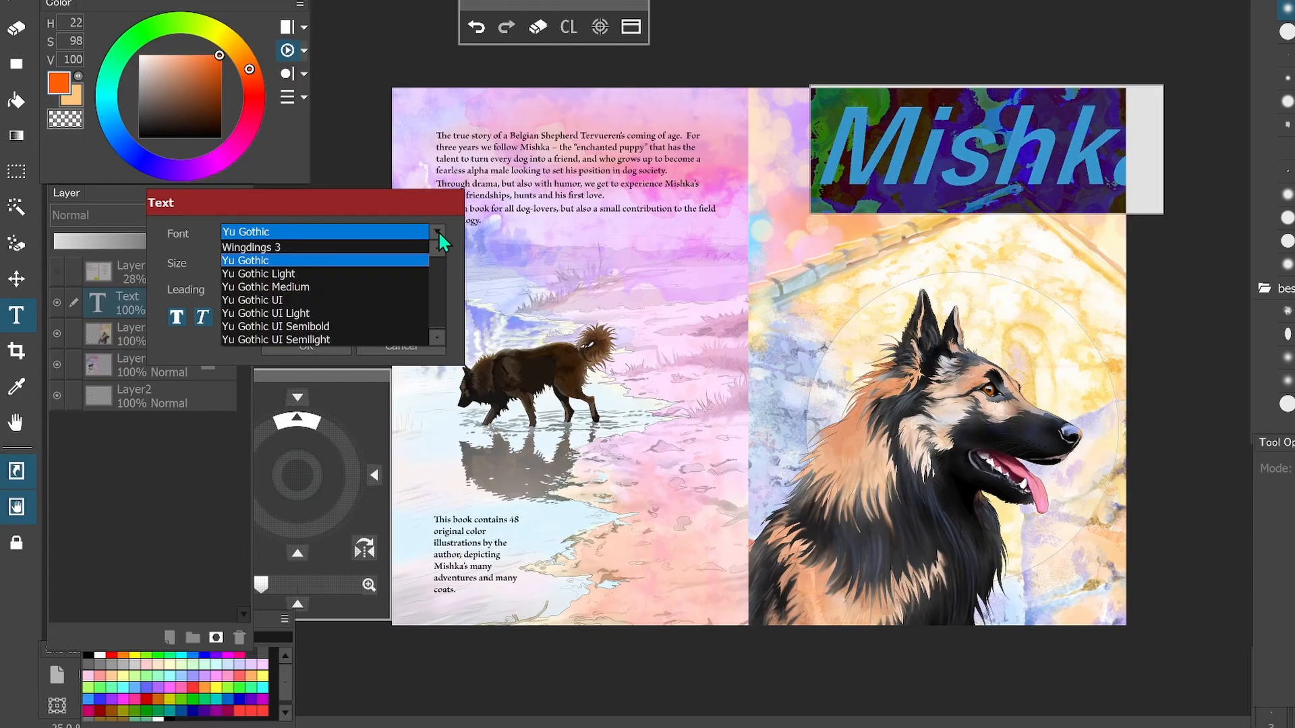
pyautogui.press('v')
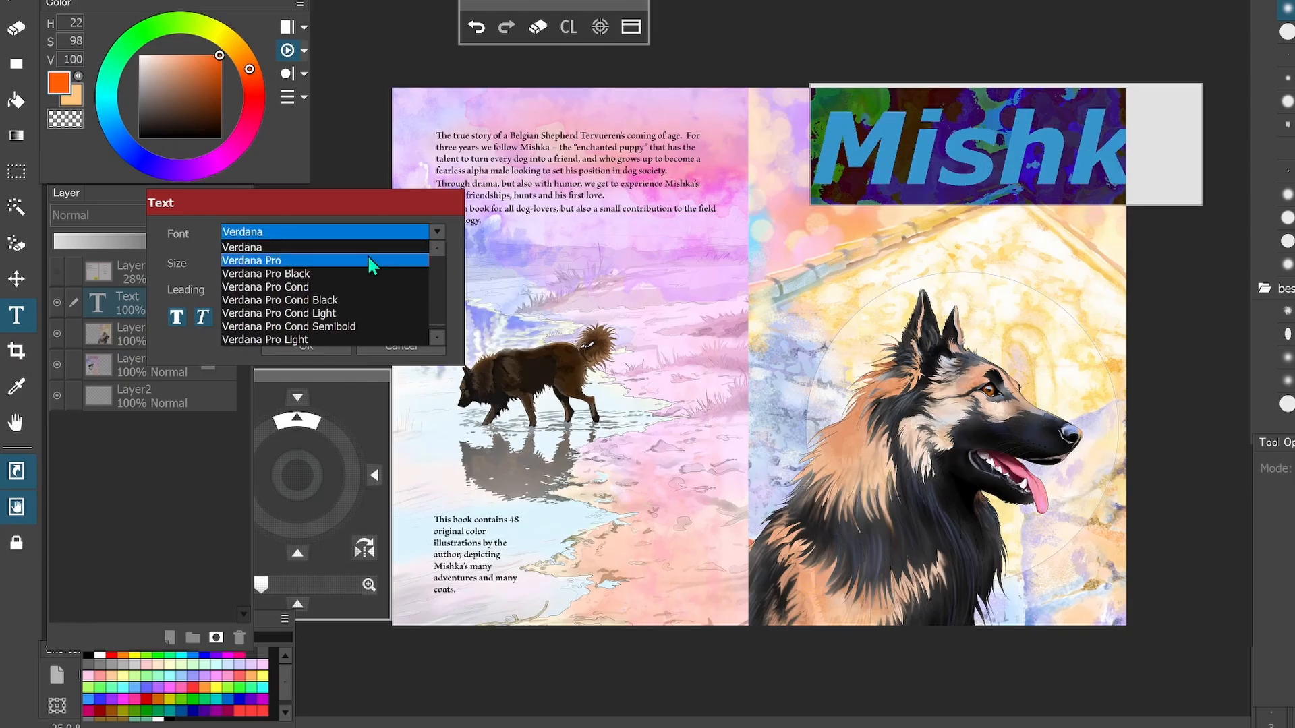
pyautogui.scroll(-3, 367, 256)
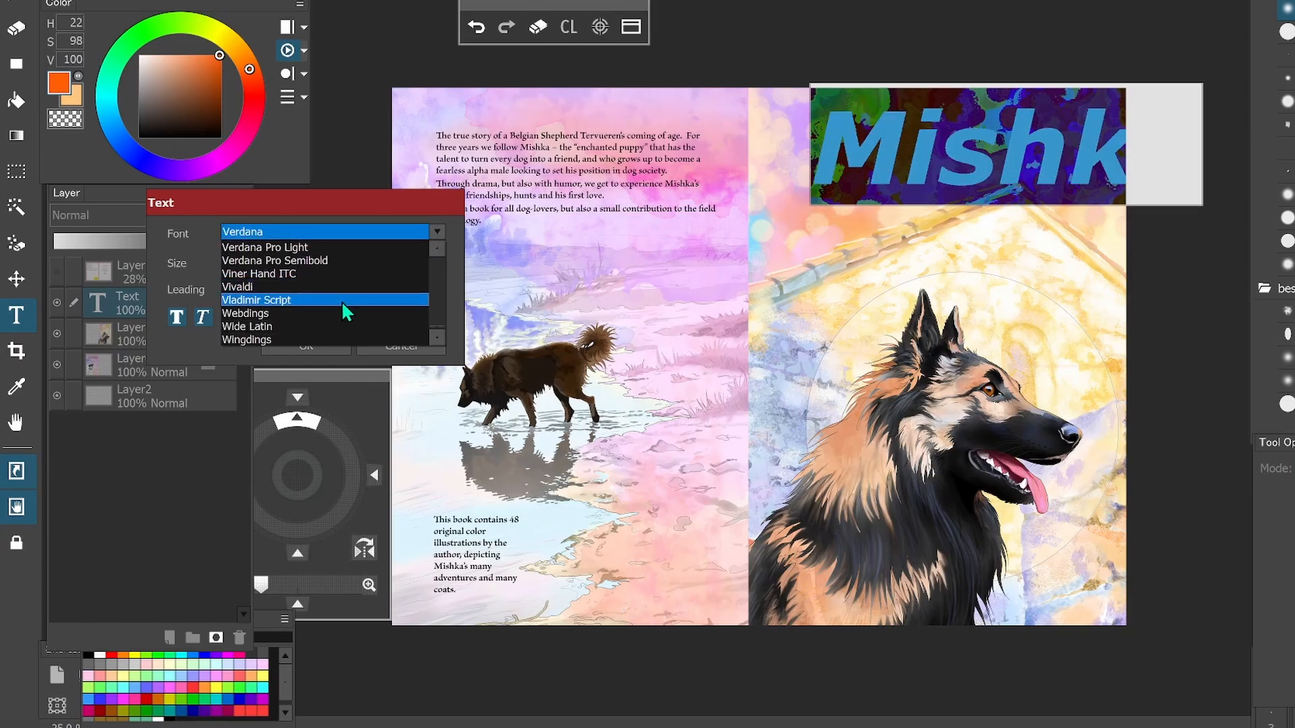
pyautogui.click(338, 286)
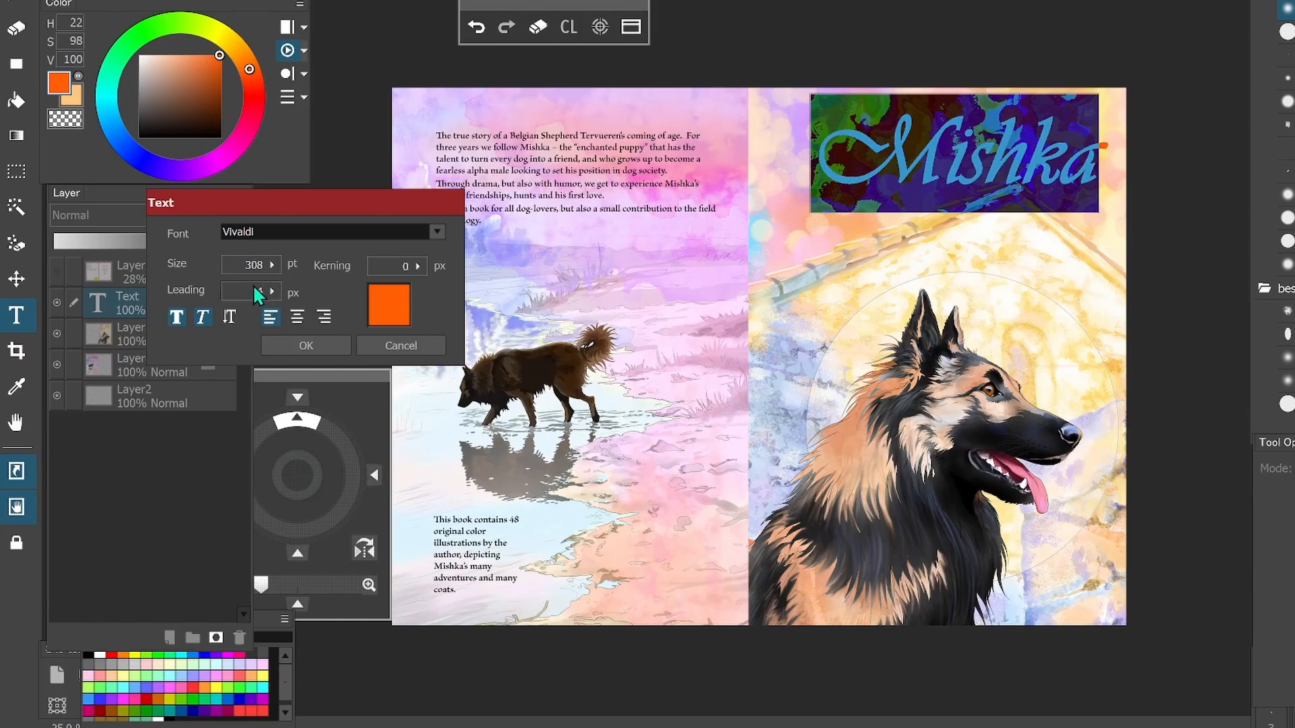
# Set the "Mishka" title's leading to -3 px and its kerning to 2 px
pyautogui.click(270, 291)
pyautogui.click(420, 267)
pyautogui.moveTo(428, 291)
pyautogui.mouseDown()
pyautogui.moveTo(466, 290)
pyautogui.moveTo(427, 291)
pyautogui.mouseUp()
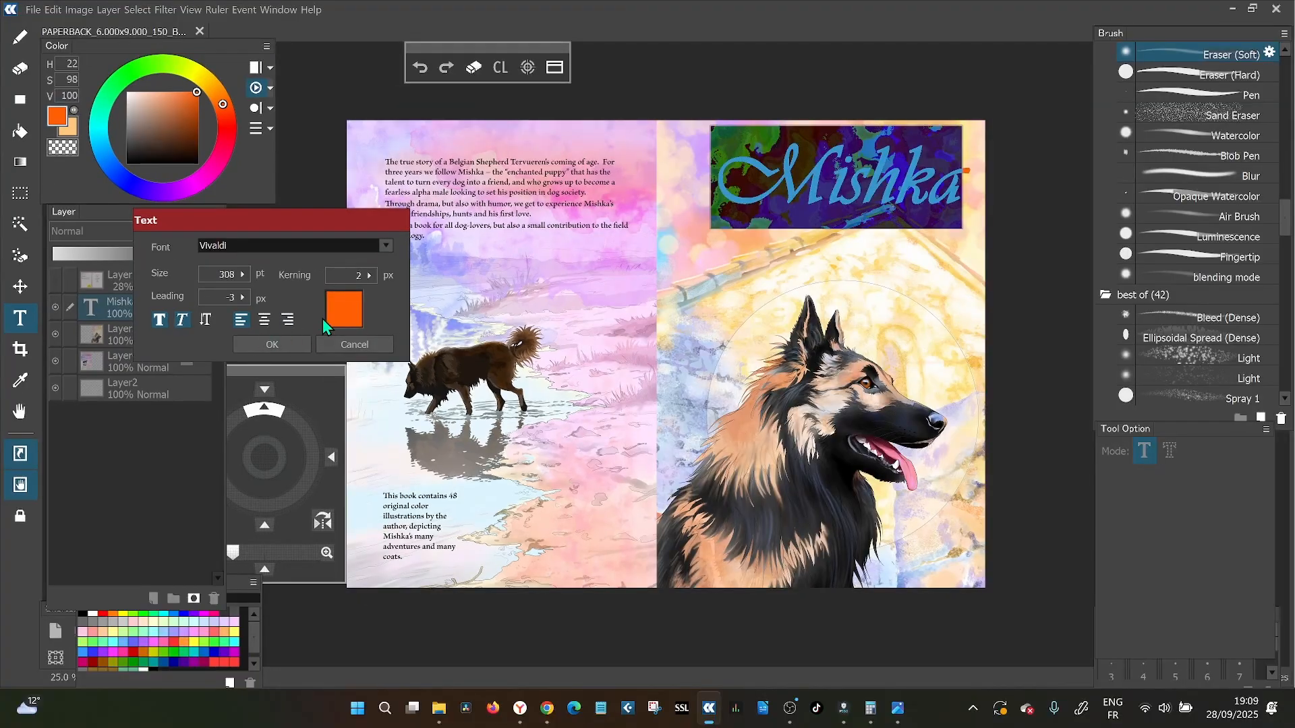
# Change the "Mishka" title's colour to black (000000) and apply the text settings
pyautogui.click(362, 320)
pyautogui.moveTo(523, 364); pyautogui.dragTo(475, 465)
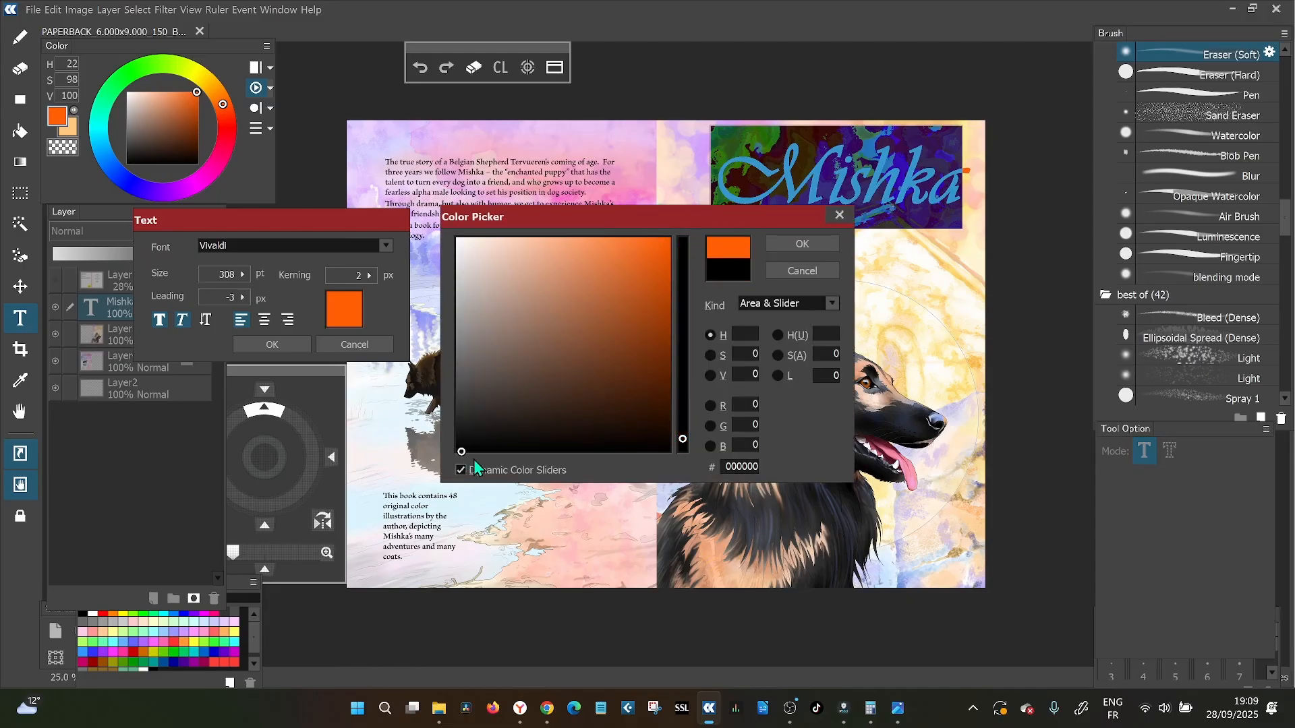
pyautogui.click(814, 241)
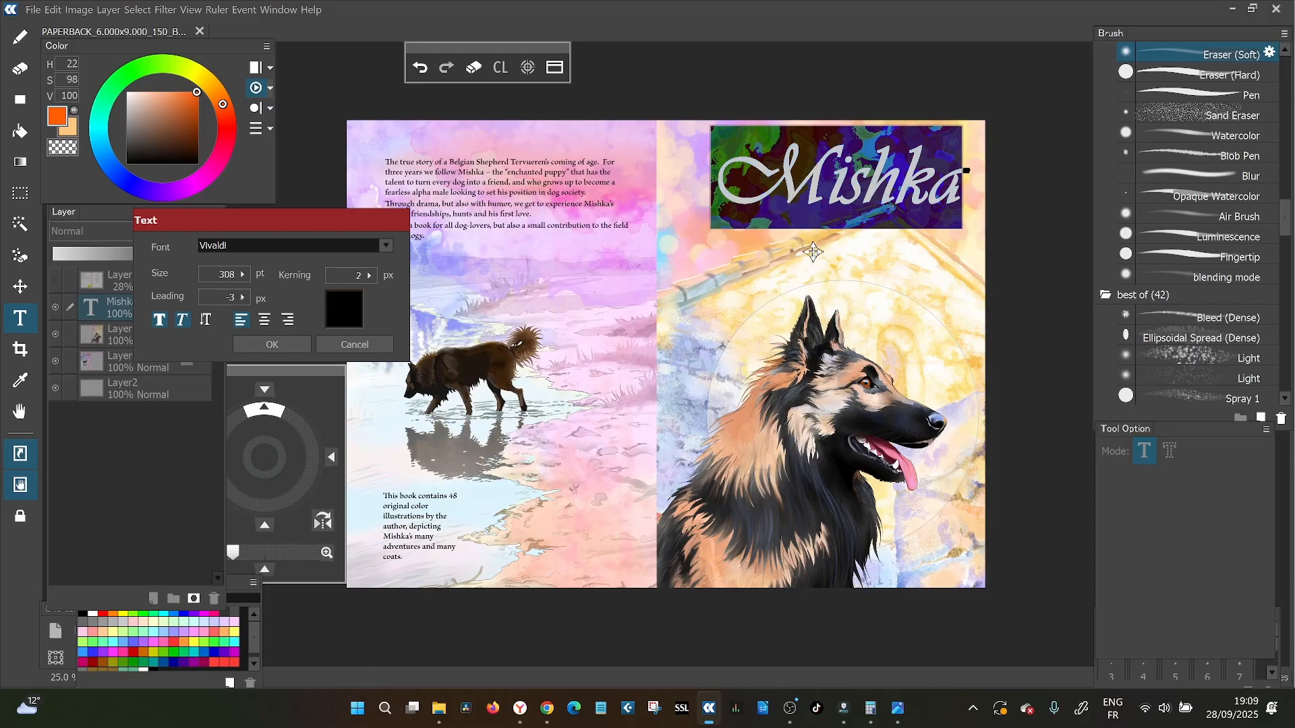
pyautogui.click(286, 346)
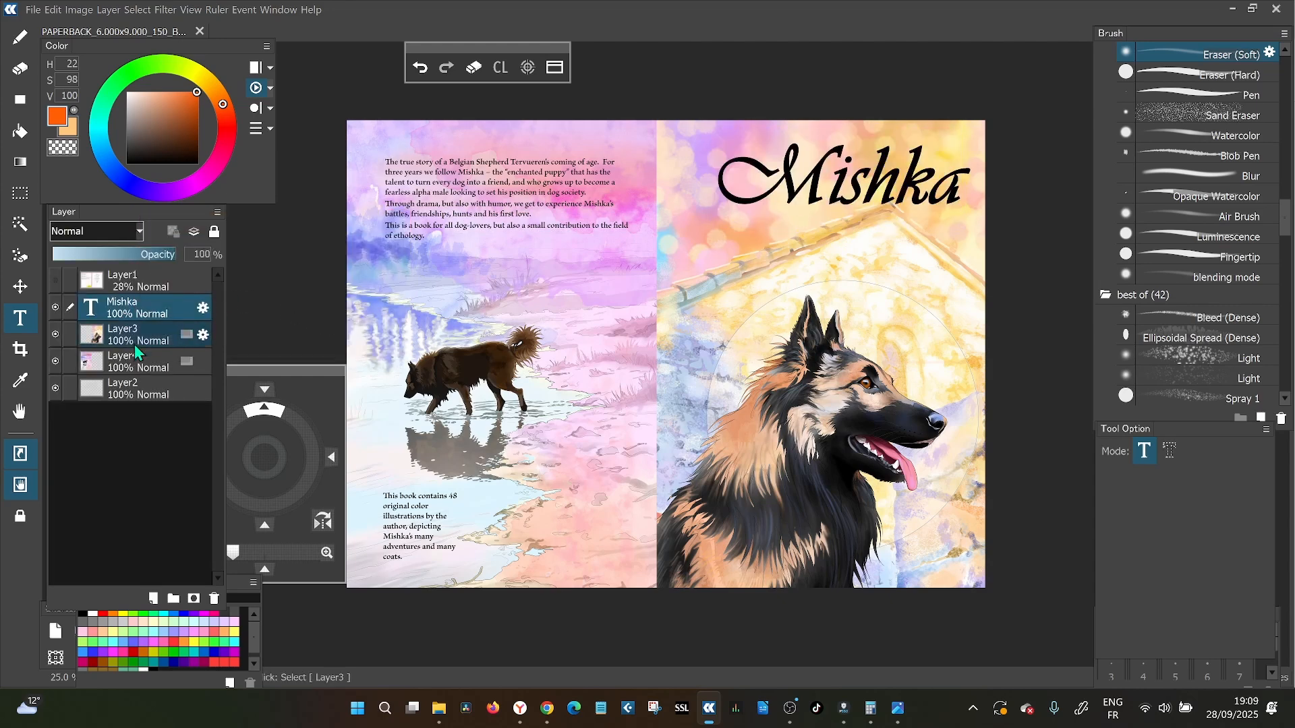
# Move the "Mishka" title slightly down and left on the front cover, and toggle its layer's visibility off and on
pyautogui.click(19, 286)
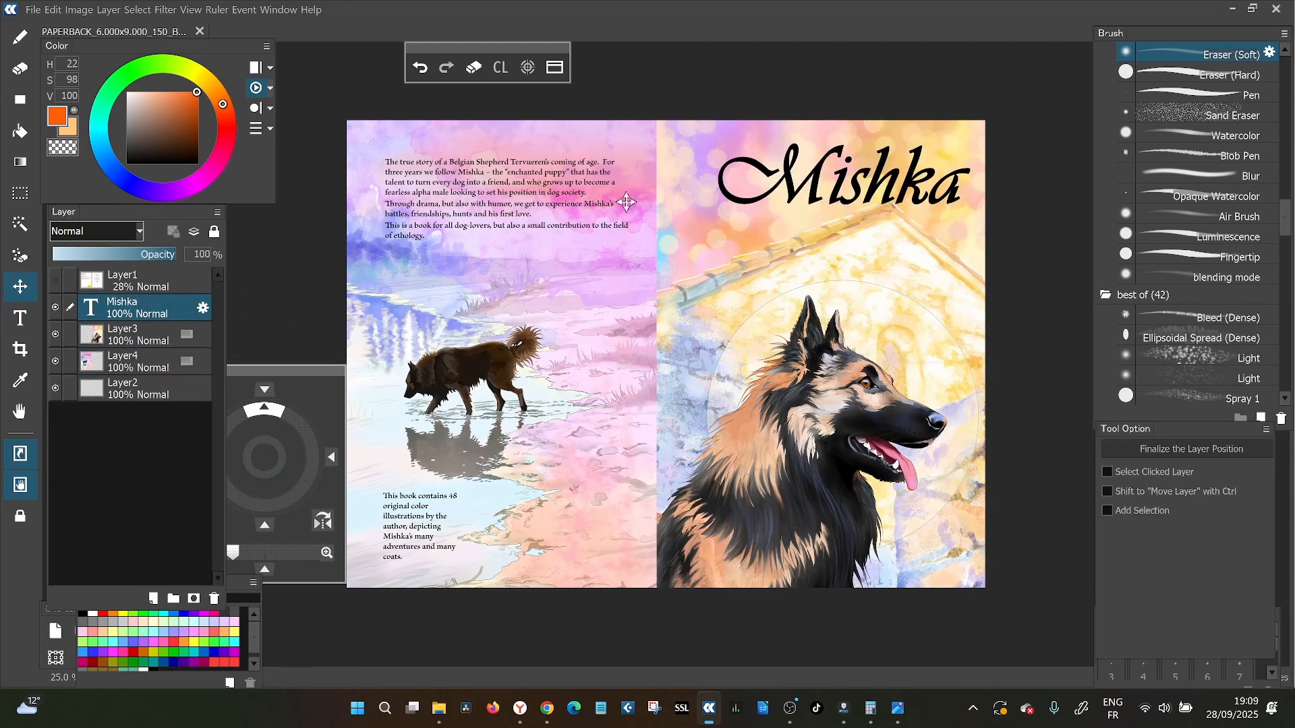
pyautogui.moveTo(882, 176); pyautogui.dragTo(860, 195)
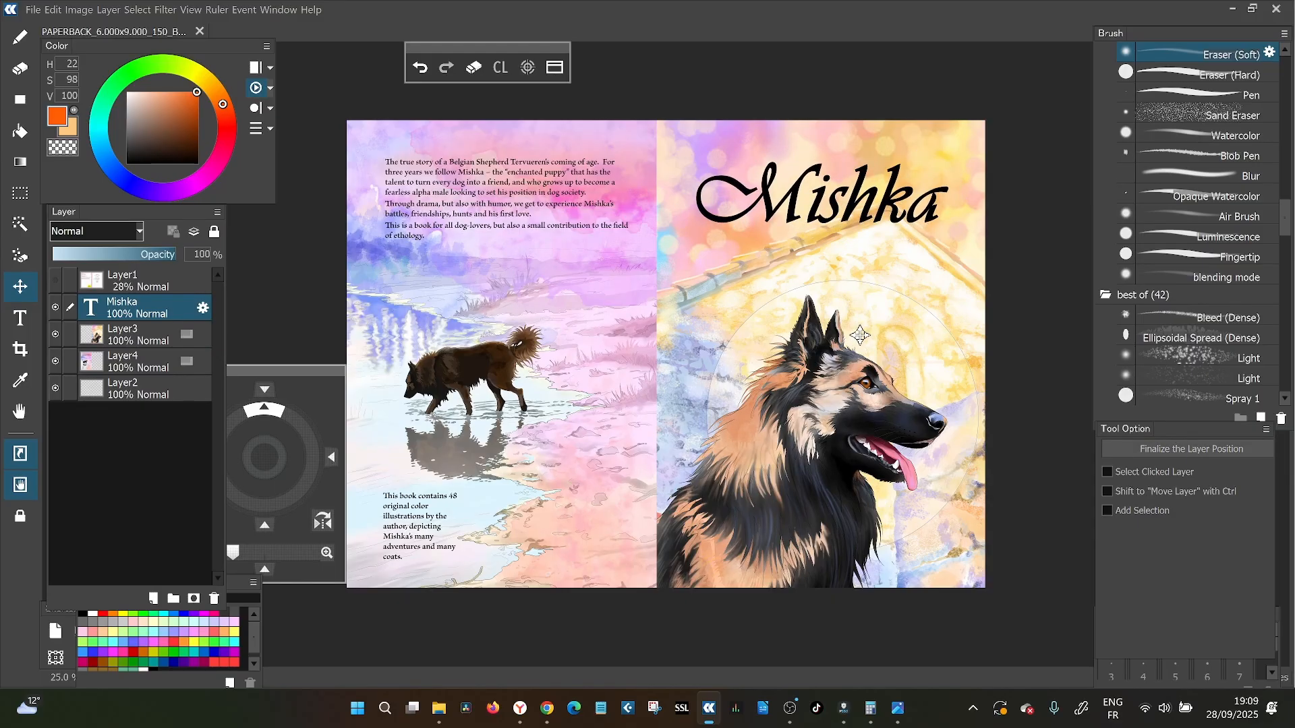
pyautogui.click(53, 315)
pyautogui.click(29, 320)
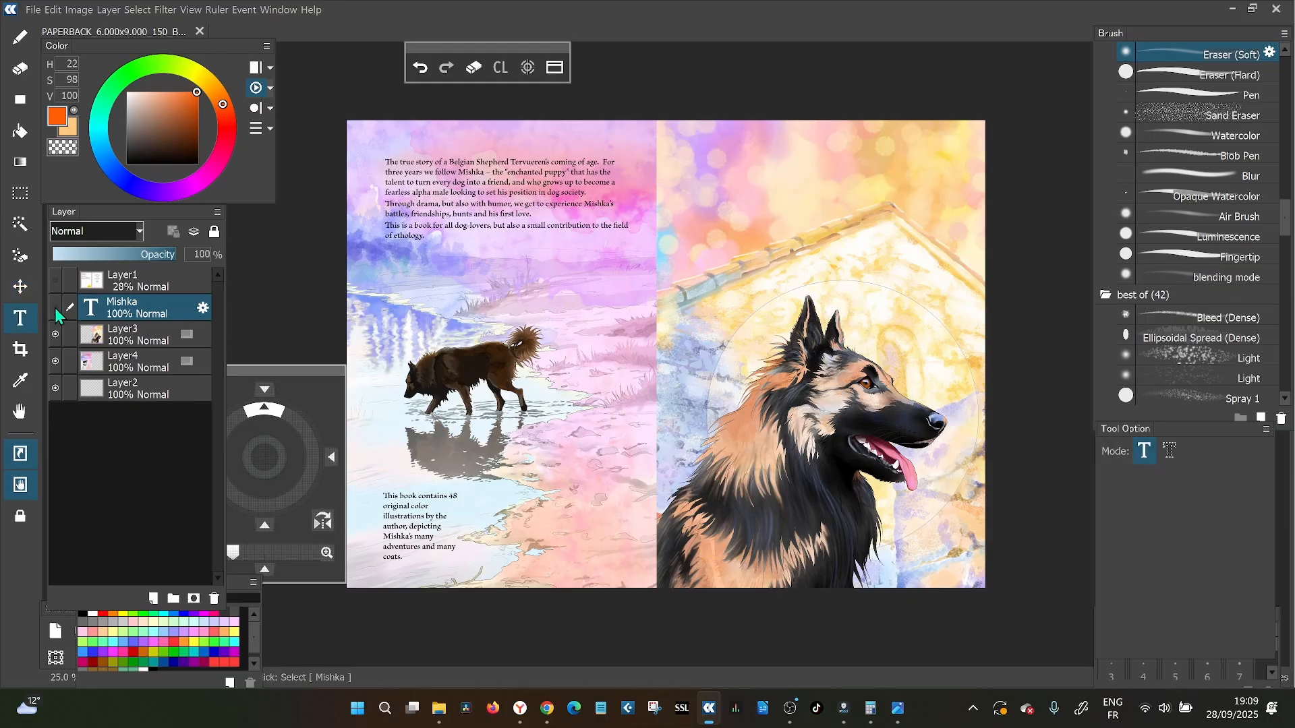
pyautogui.click(55, 308)
# Remove the bold and italic styling from the entire "Mishka" title and apply the change
pyautogui.click(874, 189)
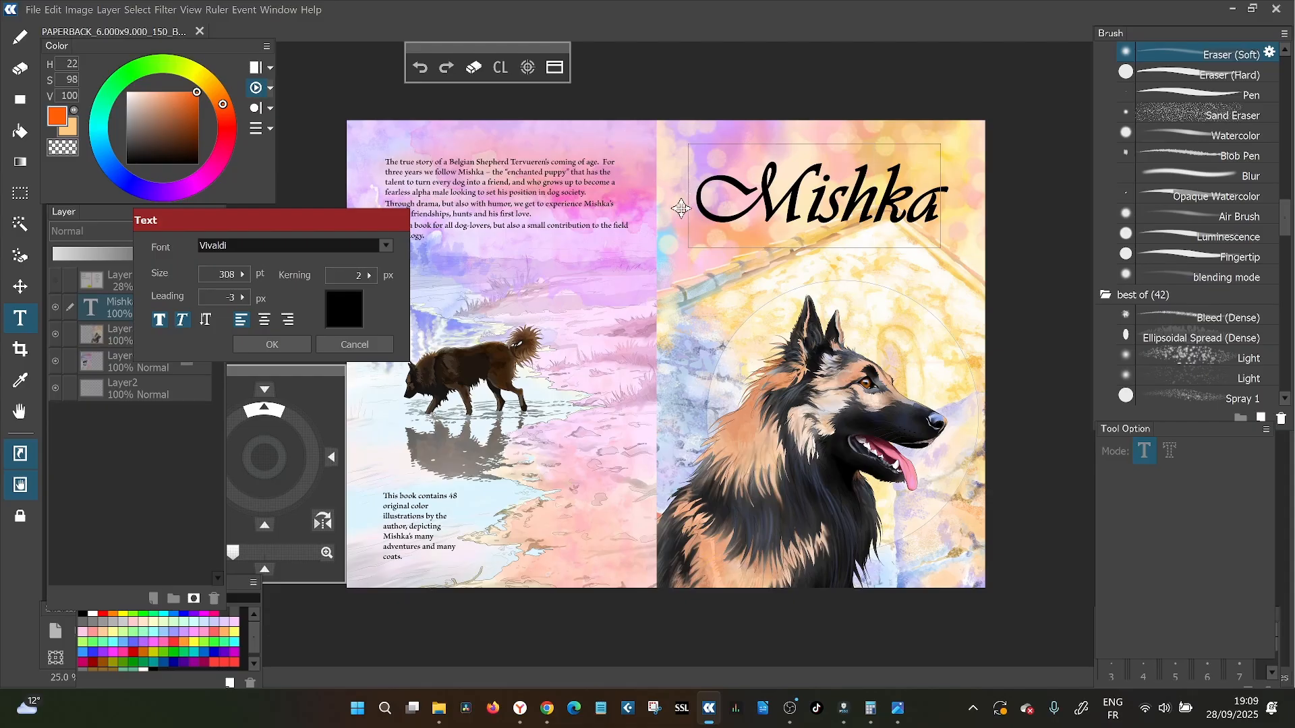
pyautogui.moveTo(728, 198); pyautogui.dragTo(959, 197)
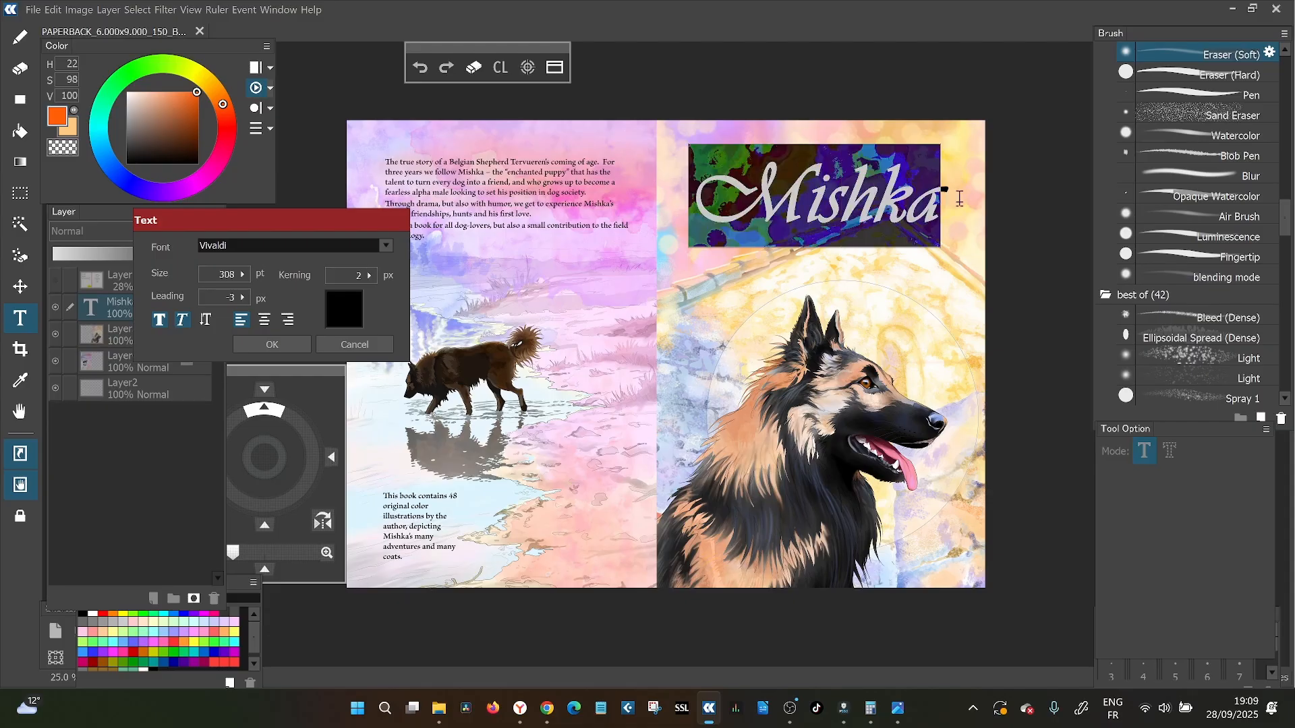
pyautogui.click(167, 327)
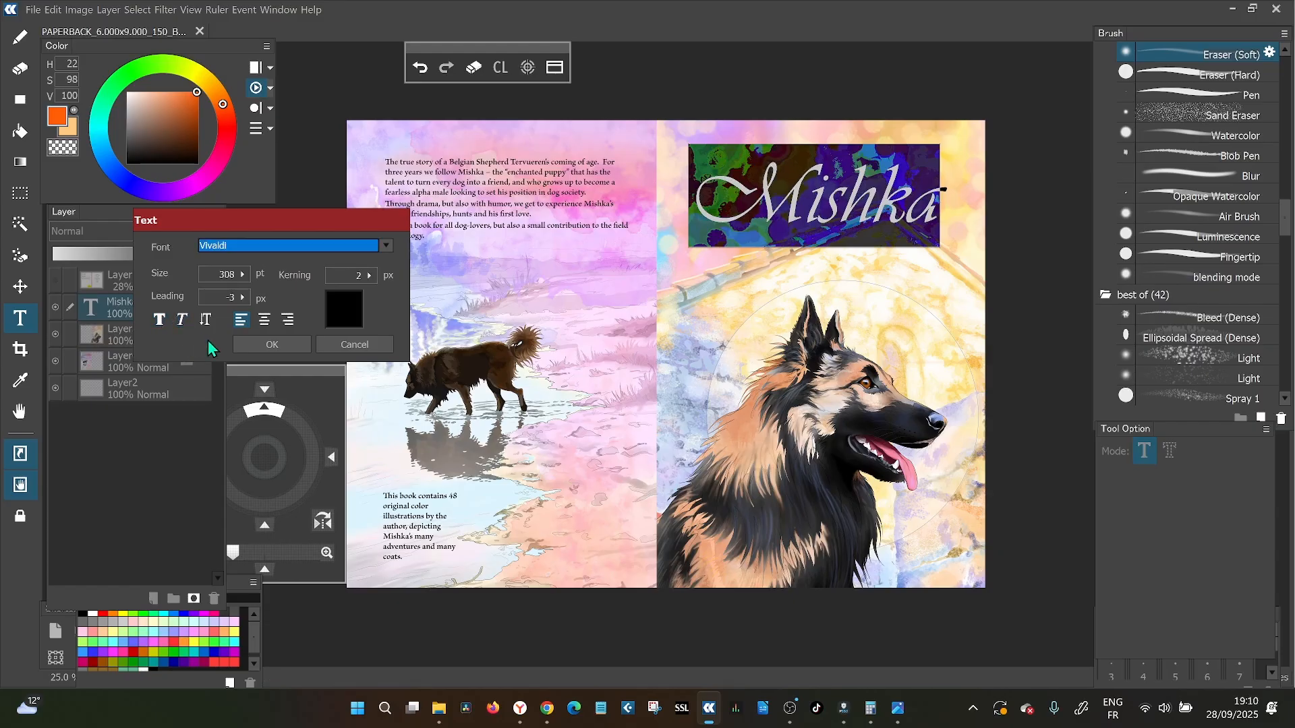
pyautogui.click(286, 345)
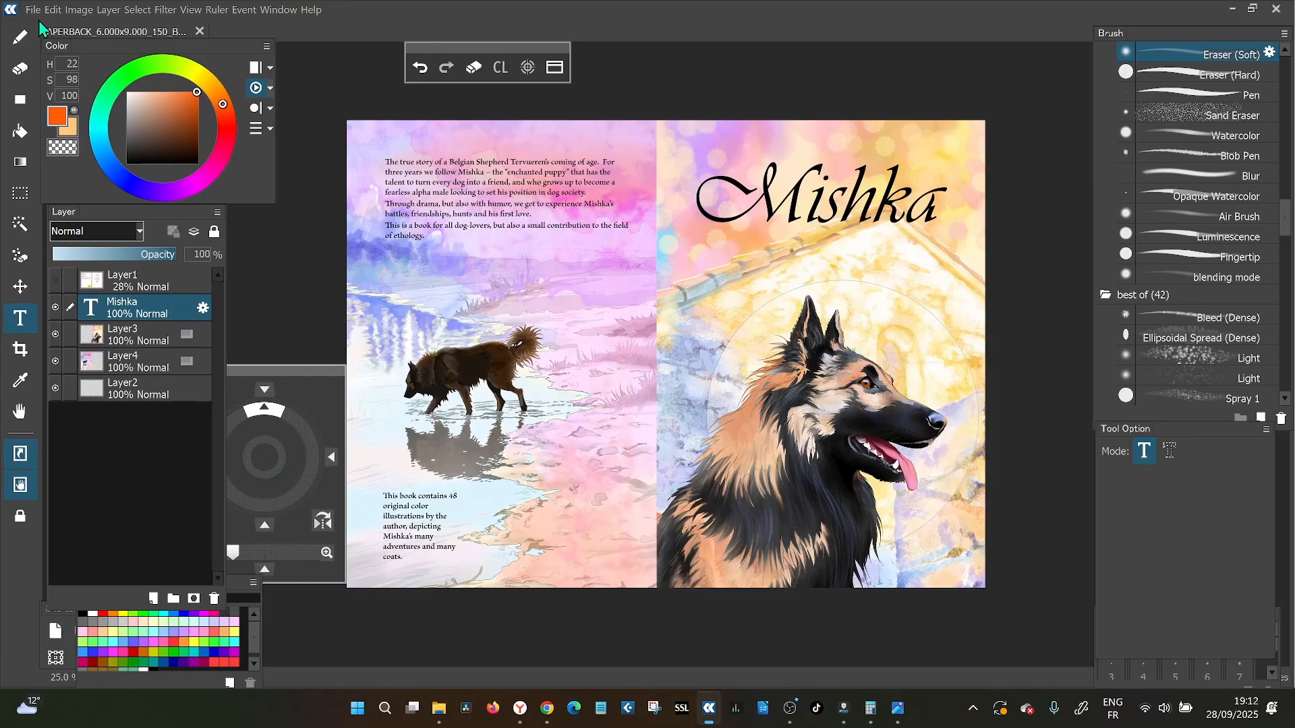
# Add a two-line "Dog's Life" subtitle at 50 pt in Brioso Pro Subh below the "Mishka" title
pyautogui.click(754, 255)
pyautogui.moveTo(219, 271); pyautogui.dragTo(235, 275)
pyautogui.write('50')
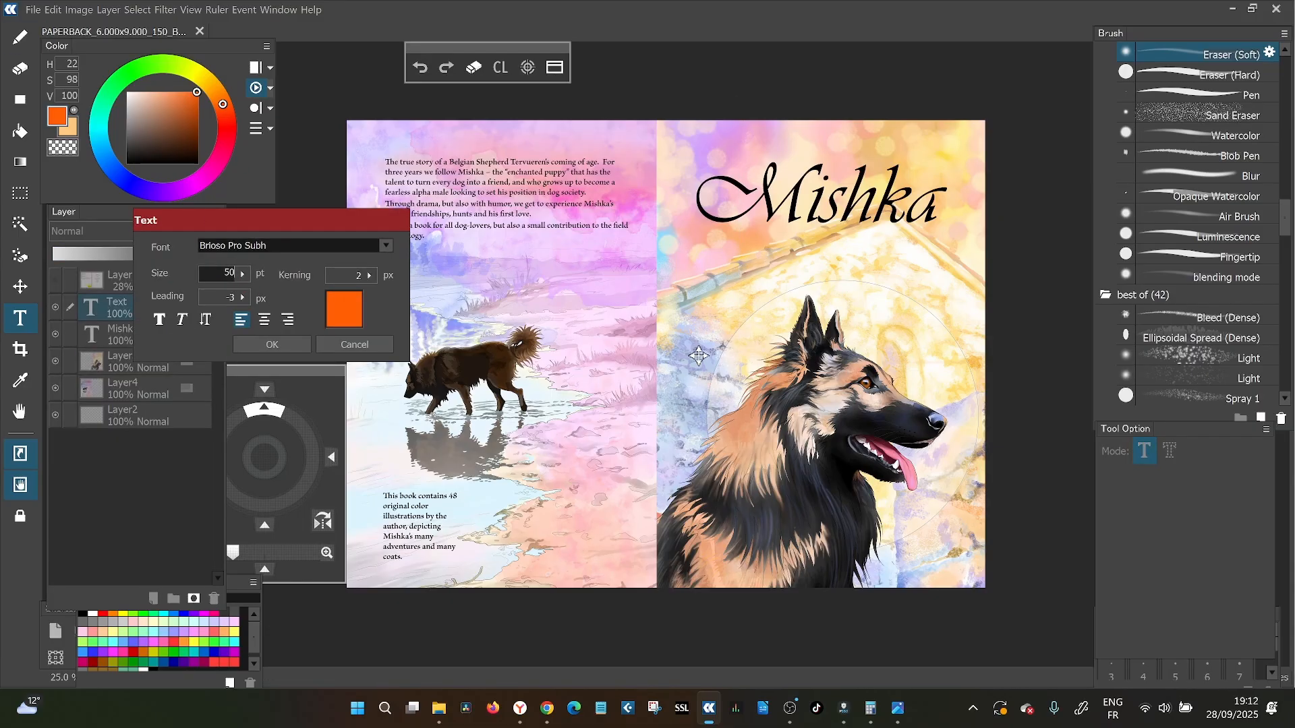
pyautogui.write("Dog's Life")
# Format the subtitle as centred 100 pt text and extend its wording to "A Dog's Life"
pyautogui.moveTo(766, 285); pyautogui.dragTo(736, 263)
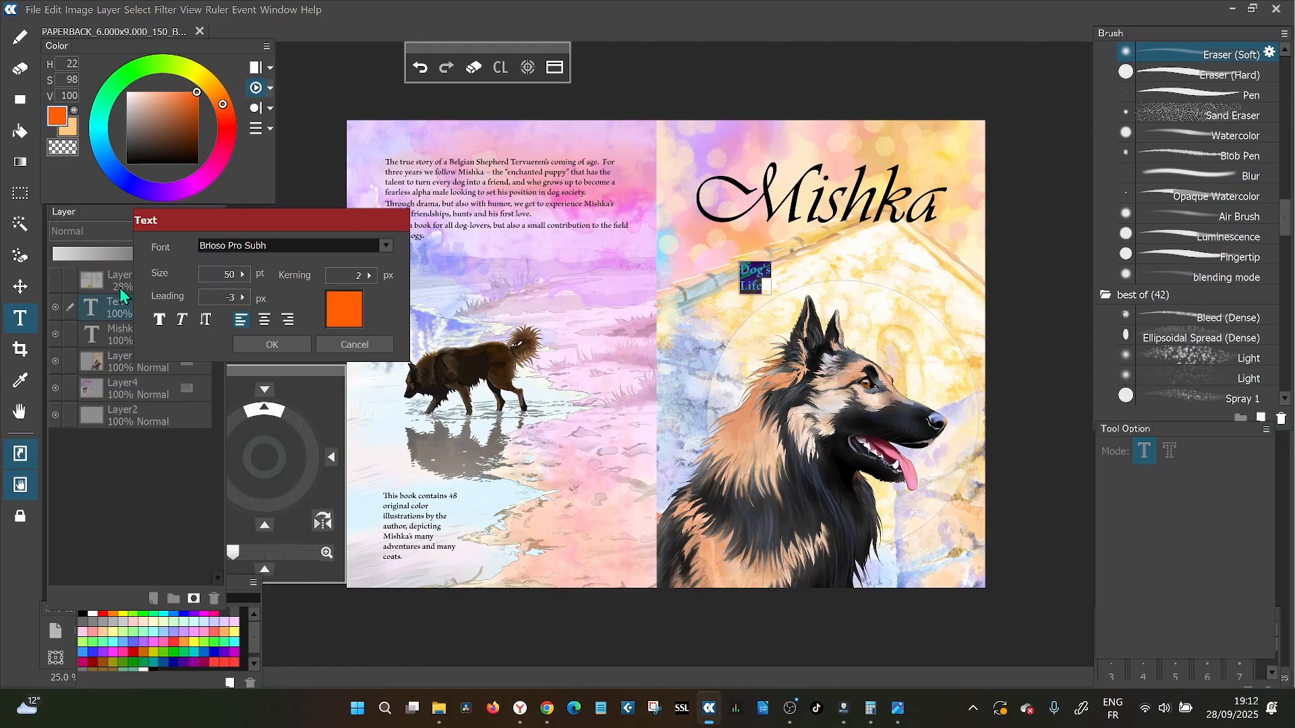
pyautogui.write('100')
pyautogui.click(264, 320)
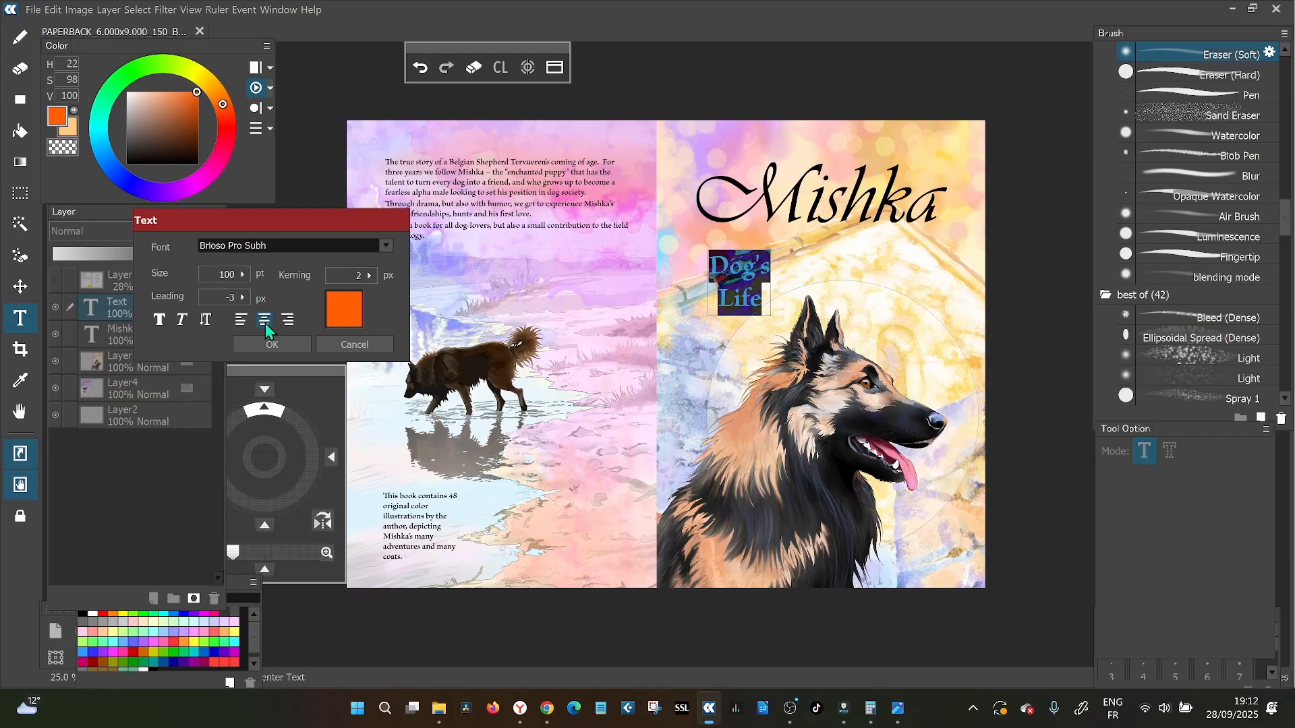
pyautogui.click(719, 305)
pyautogui.write('A')
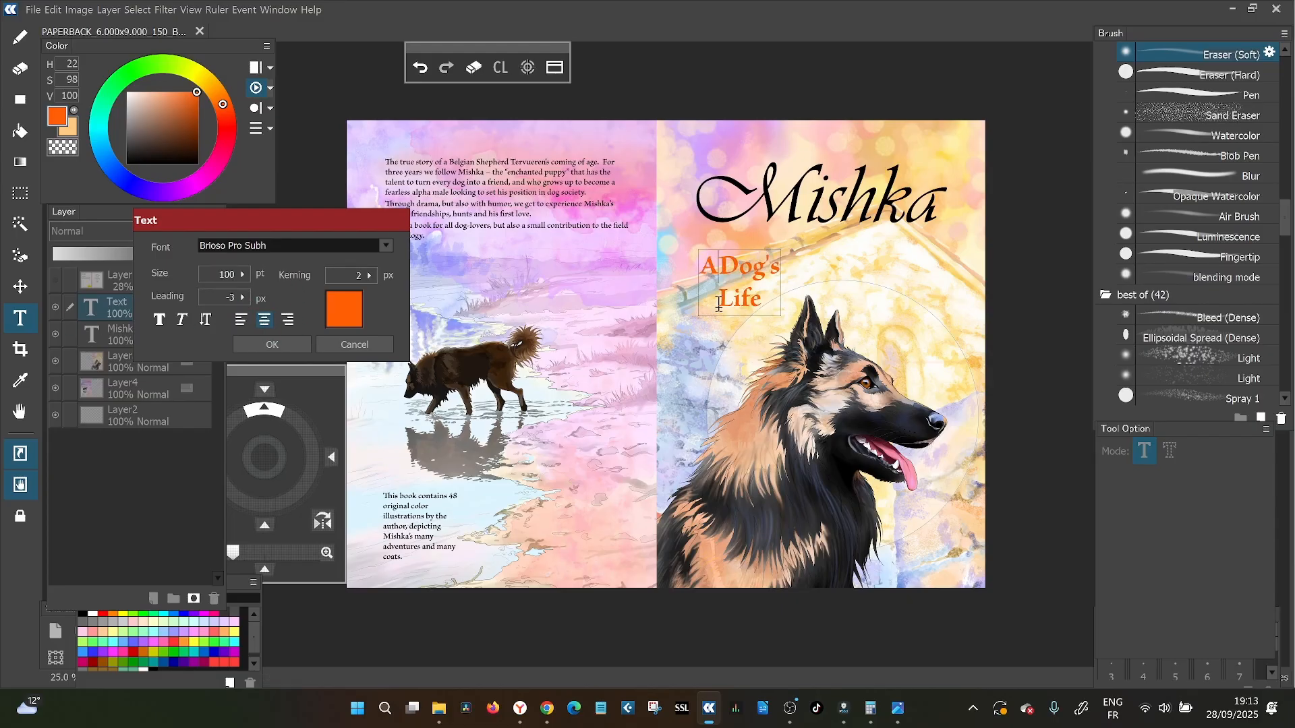
# Colour the "A Dog's Life" subtitle black and place it directly beneath the middle of the "Mishka" title
pyautogui.moveTo(767, 305); pyautogui.dragTo(627, 256)
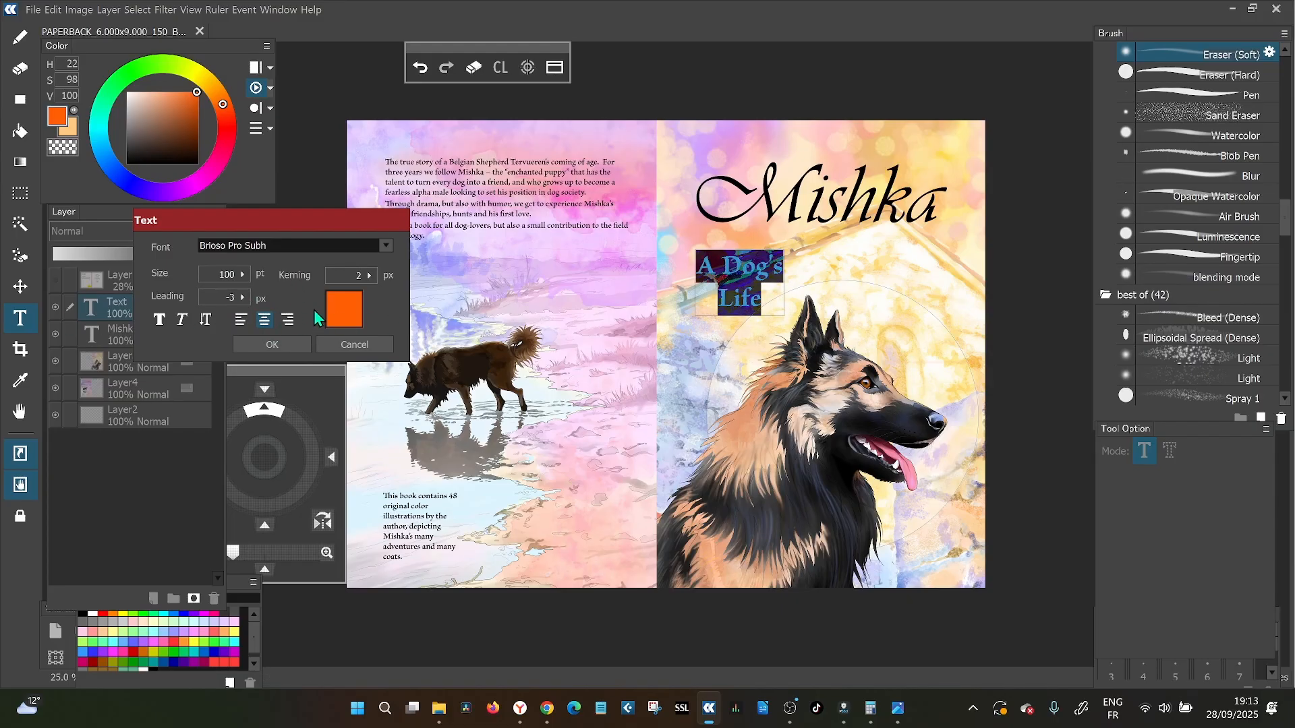
pyautogui.click(341, 310)
pyautogui.click(670, 451)
pyautogui.click(803, 244)
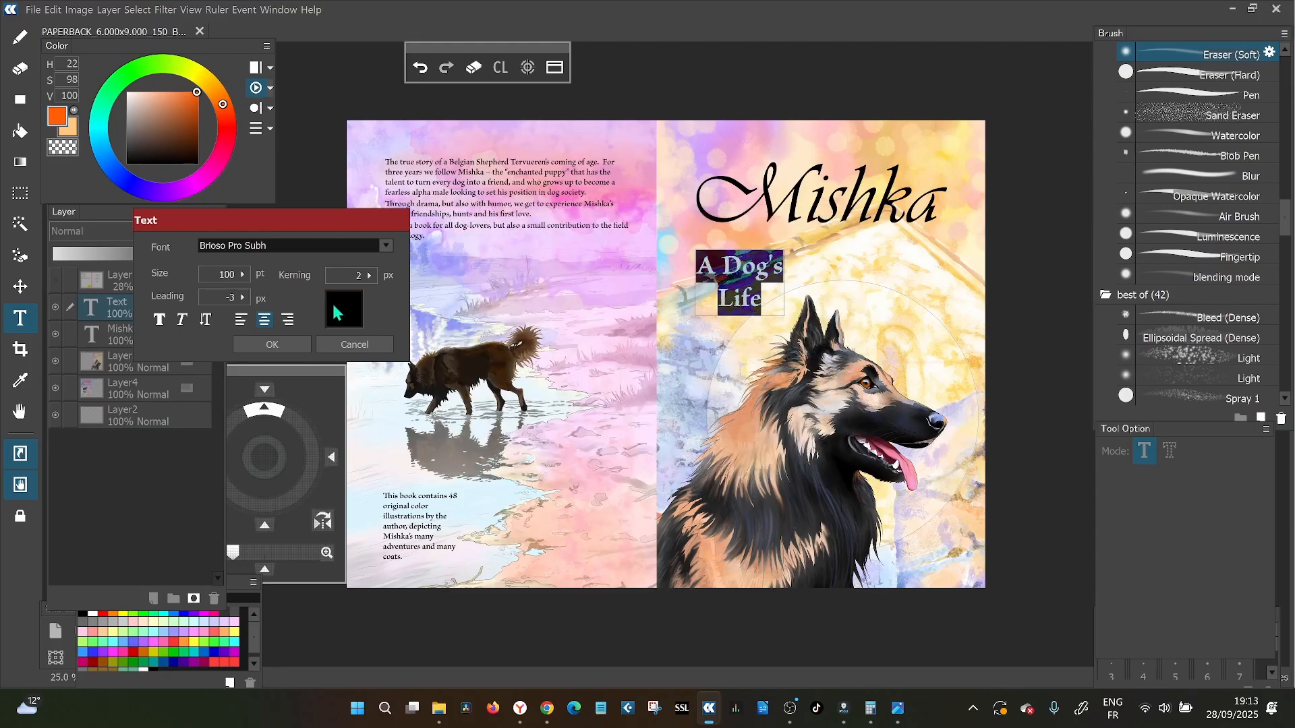
pyautogui.moveTo(735, 333); pyautogui.dragTo(823, 315)
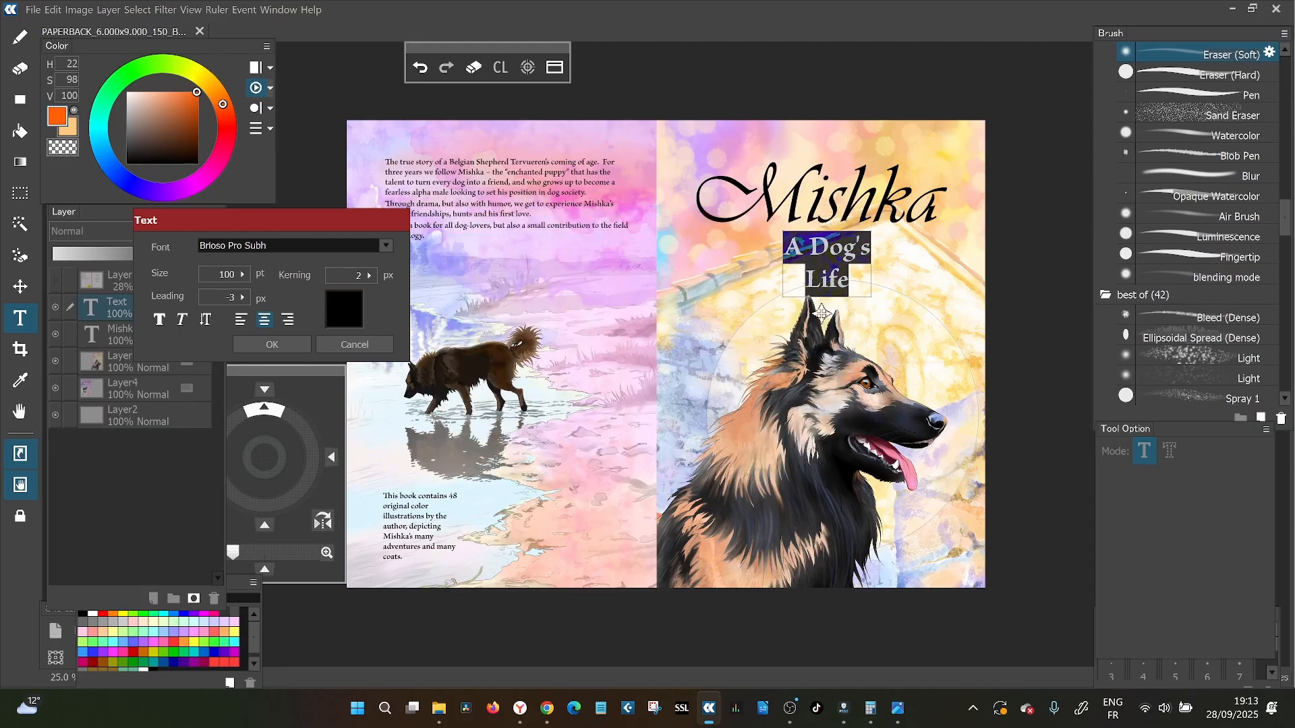
pyautogui.click(264, 342)
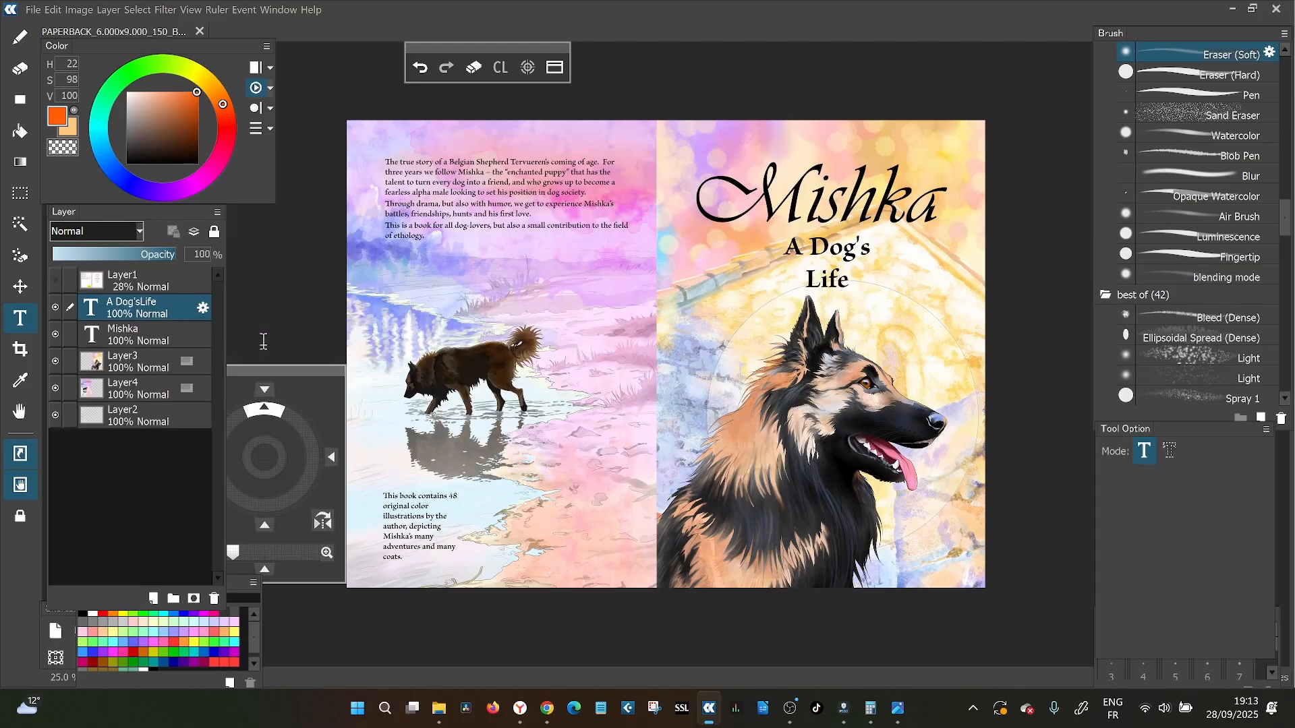
# Try Brioso Pro Medium Disp on the whole "A Dog's Life" subtitle, and set its font to Brioso Pro Medium
pyautogui.click(837, 251)
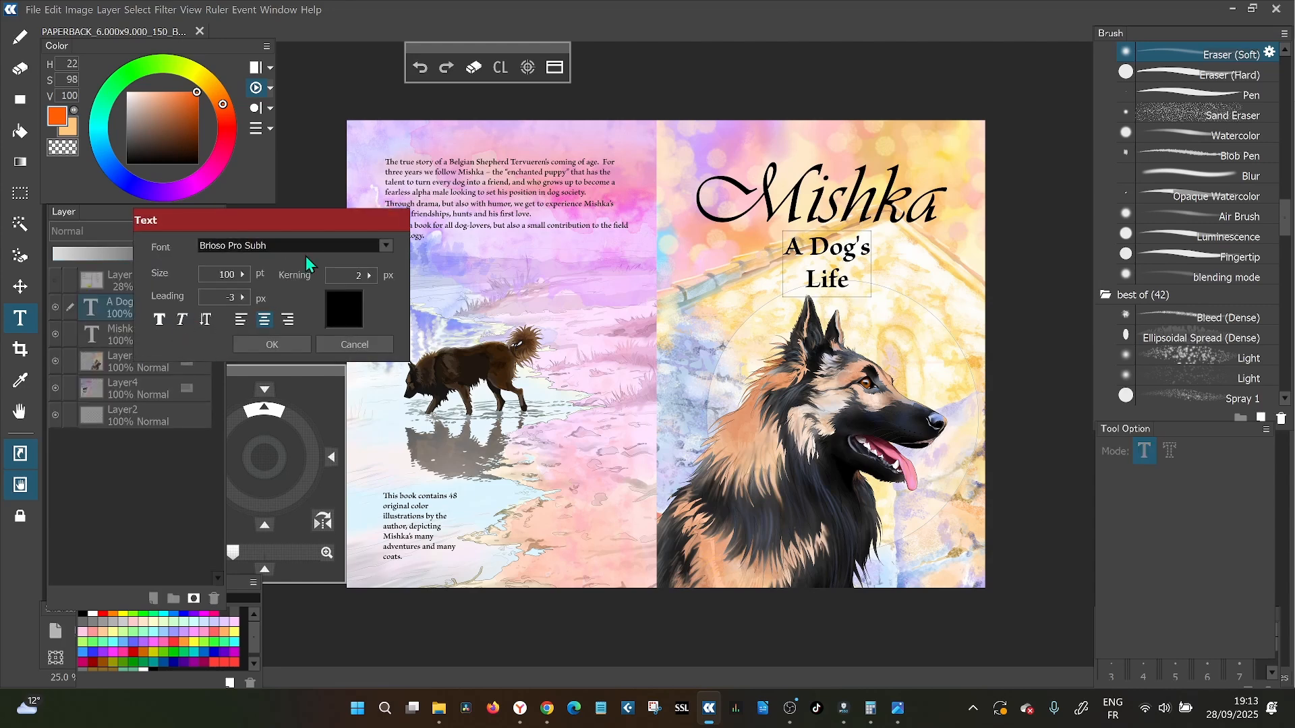
pyautogui.click(387, 247)
pyautogui.scroll(7, 344, 267)
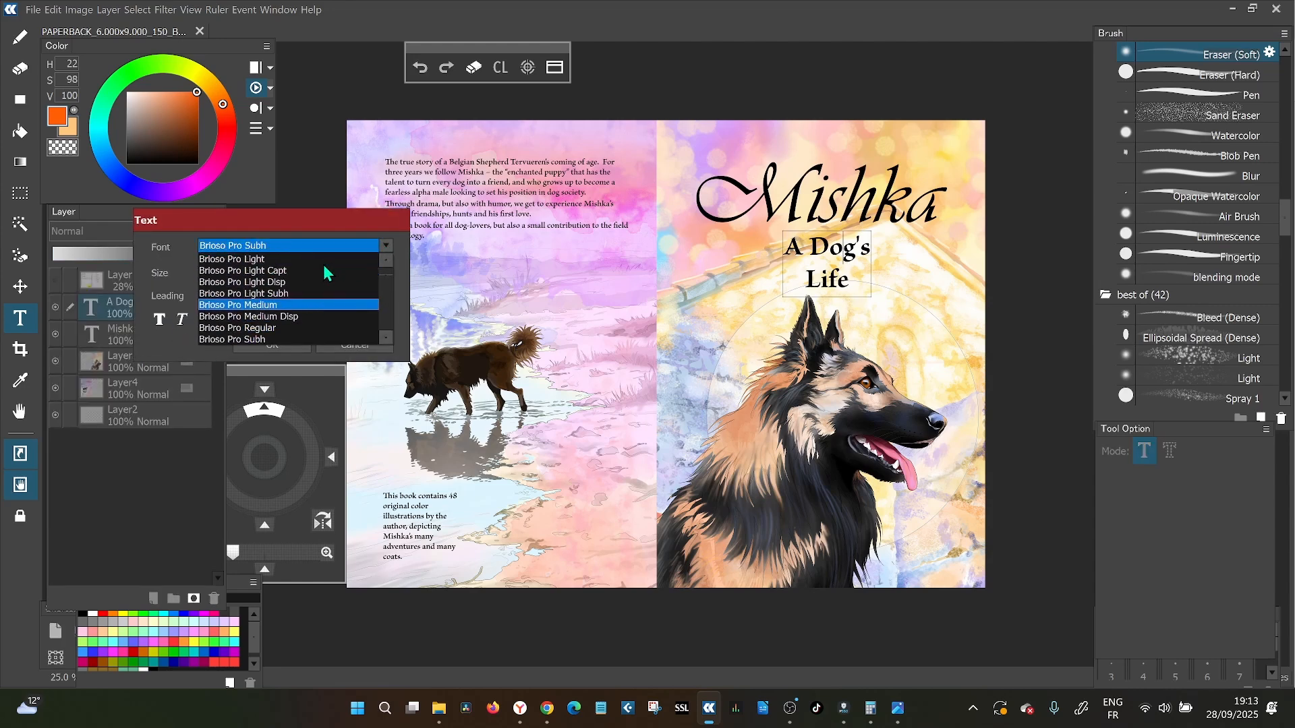
pyautogui.click(328, 306)
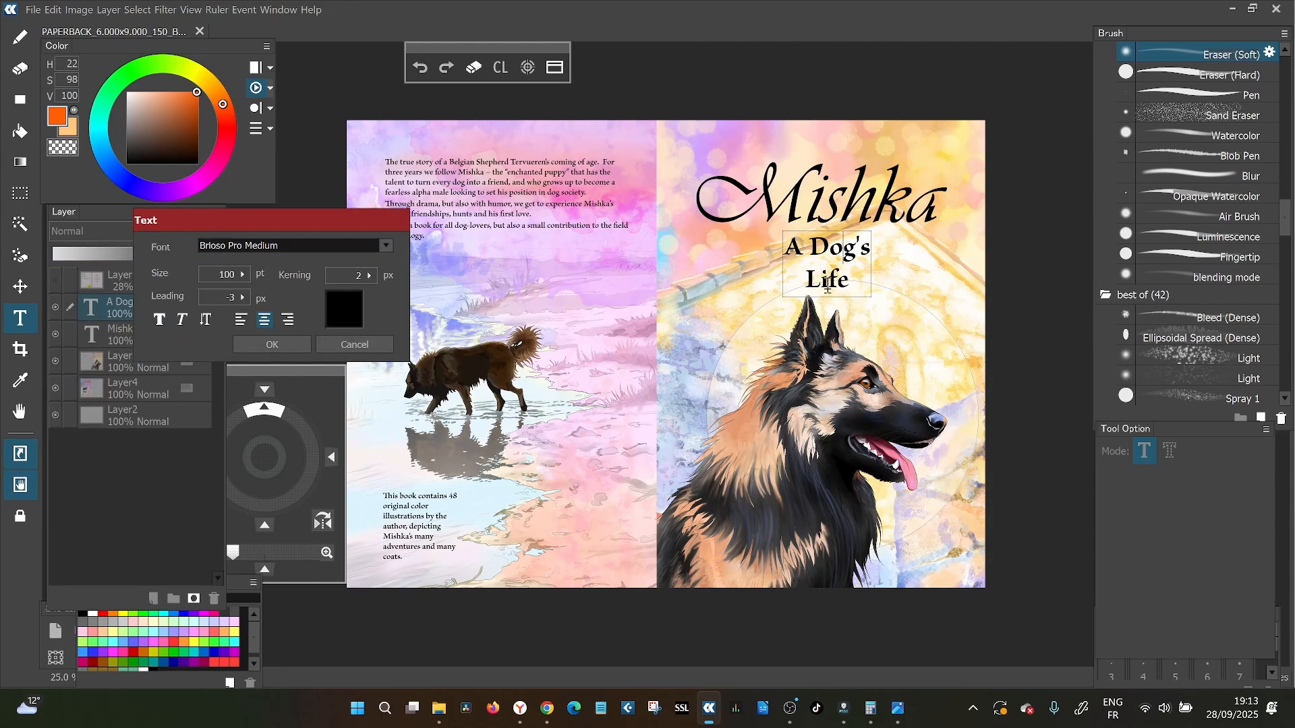
pyautogui.moveTo(854, 280); pyautogui.dragTo(768, 246)
pyautogui.click(387, 246)
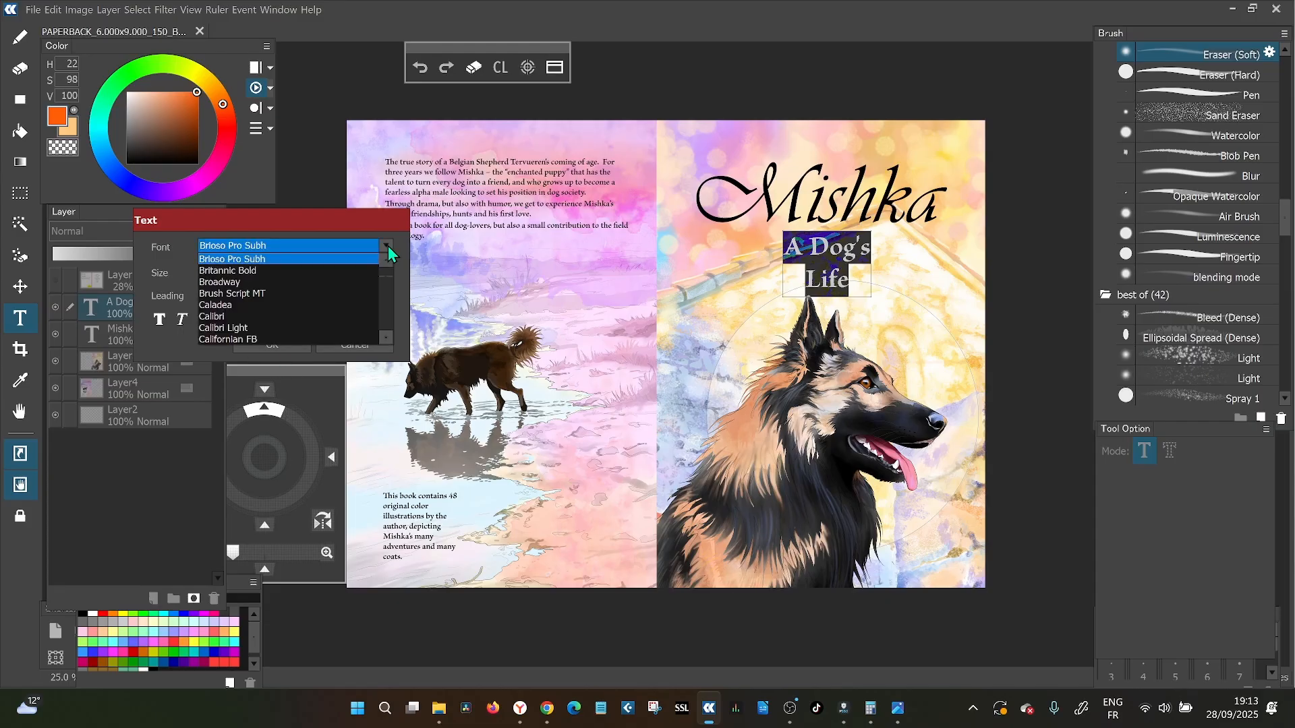
pyautogui.click(334, 282)
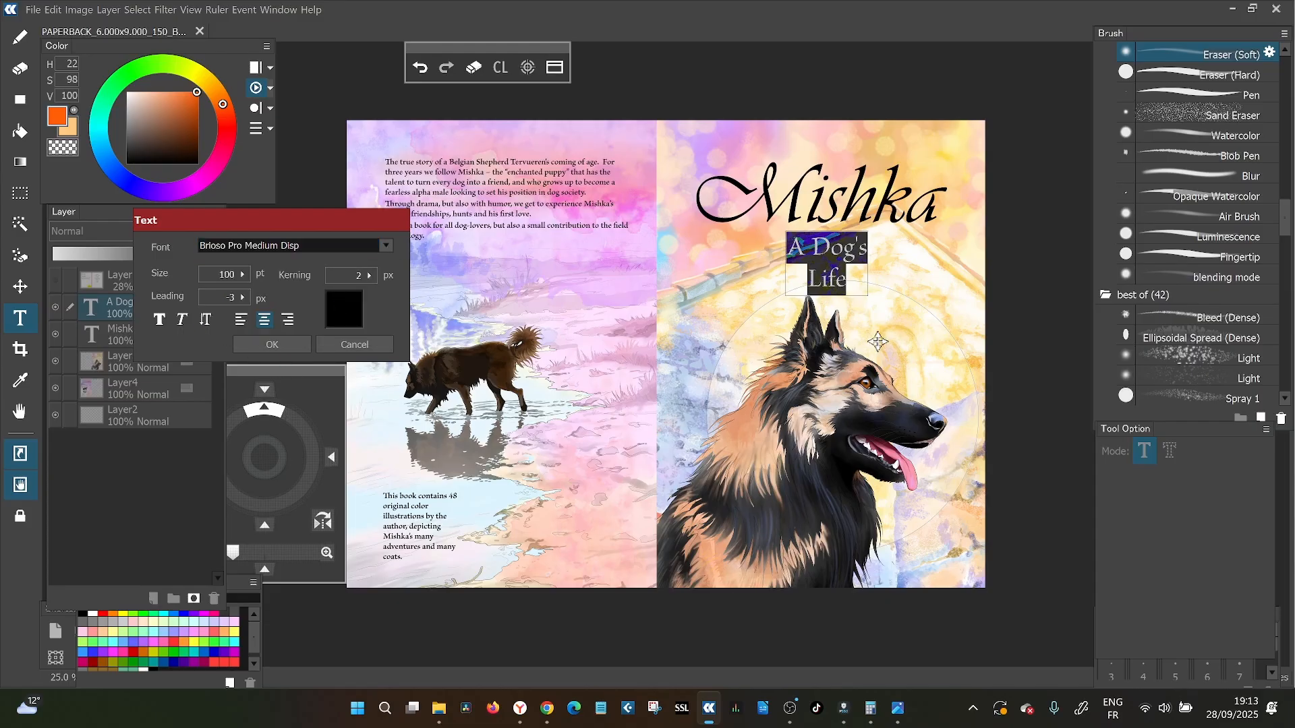
pyautogui.click(387, 245)
pyautogui.scroll(2, 342, 283)
pyautogui.click(341, 283)
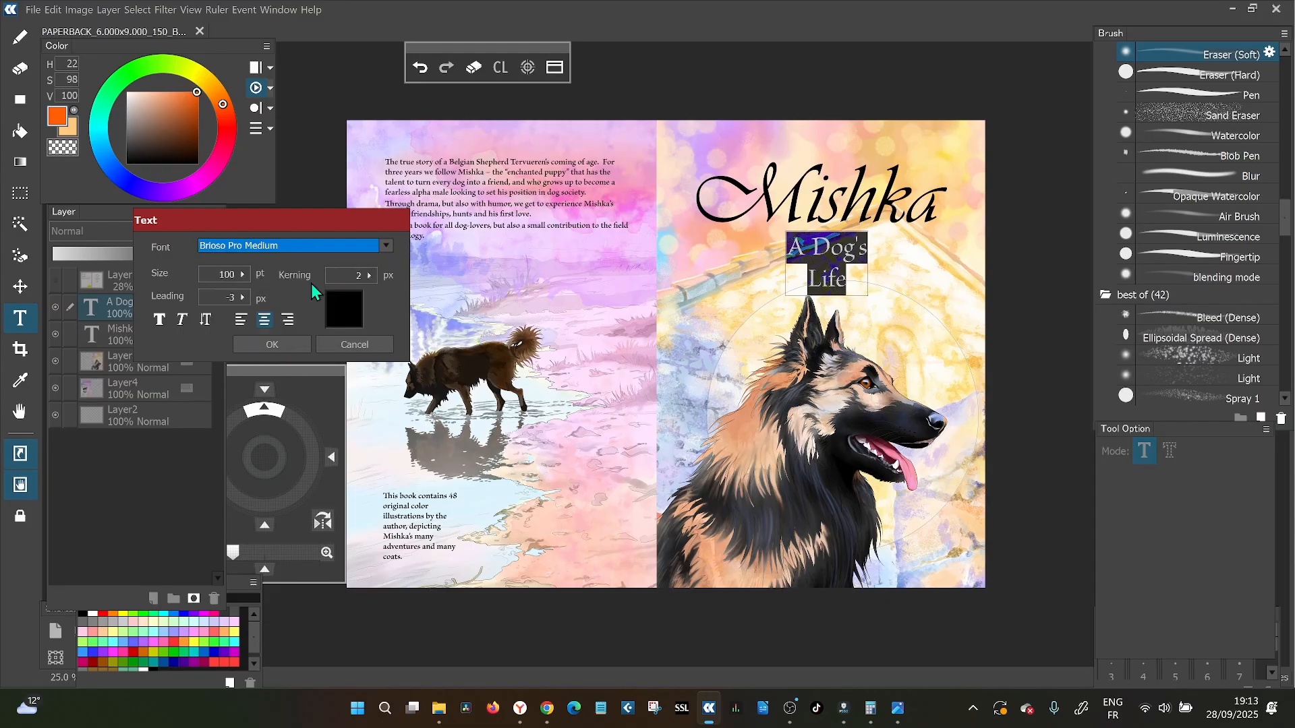
# Tighten the line spacing of the two-line "A Dog's Life" subtitle by setting its leading to -200 px
pyautogui.click(242, 298)
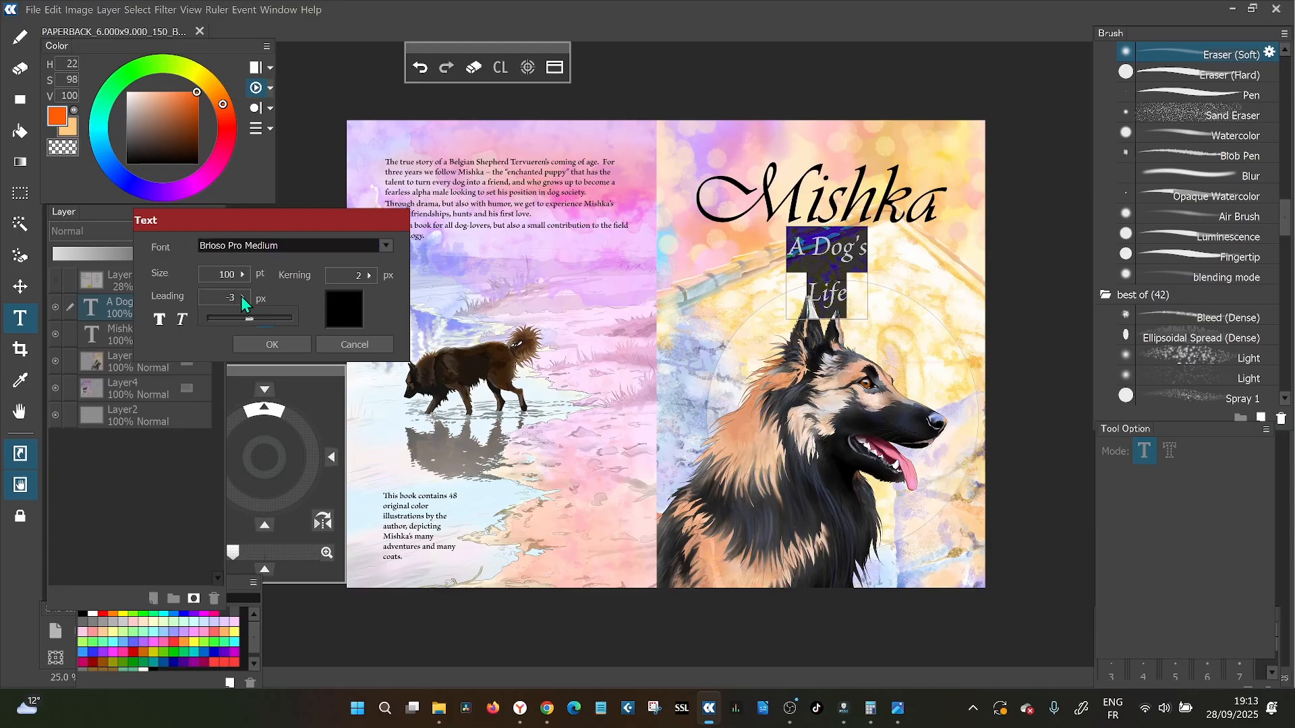
pyautogui.moveTo(239, 317); pyautogui.dragTo(237, 318)
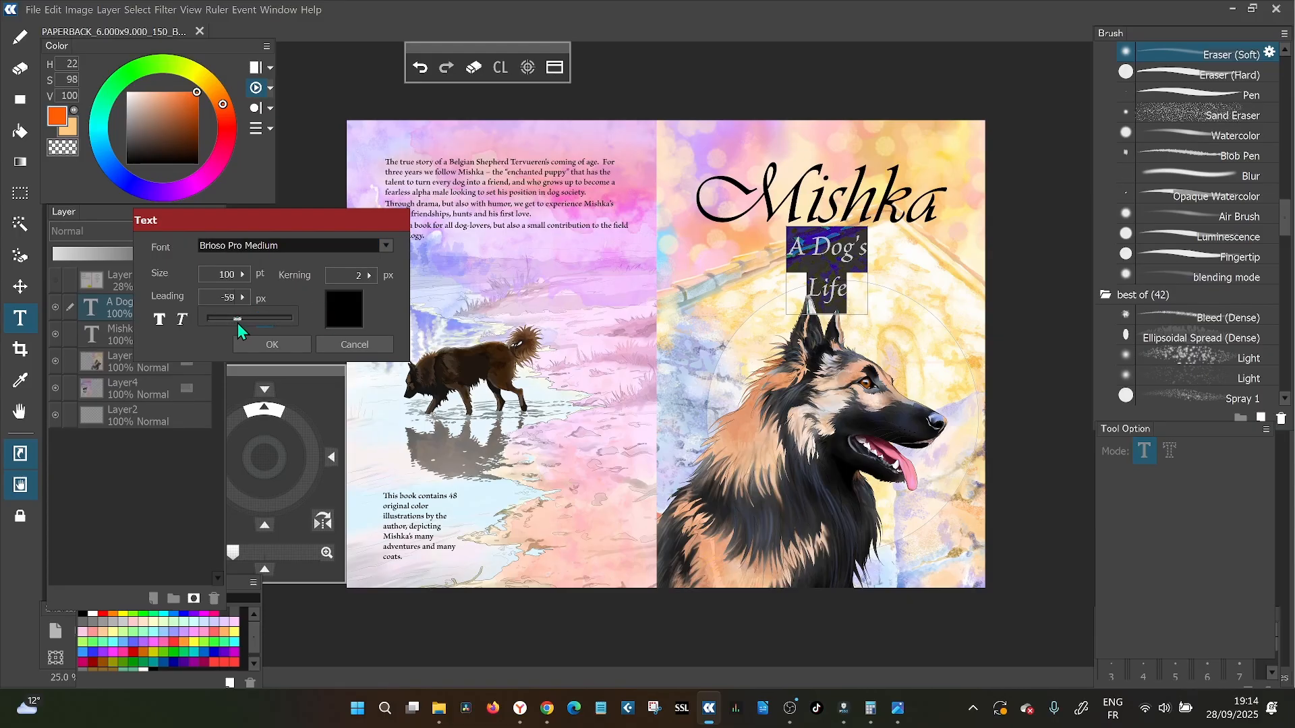
pyautogui.click(294, 344)
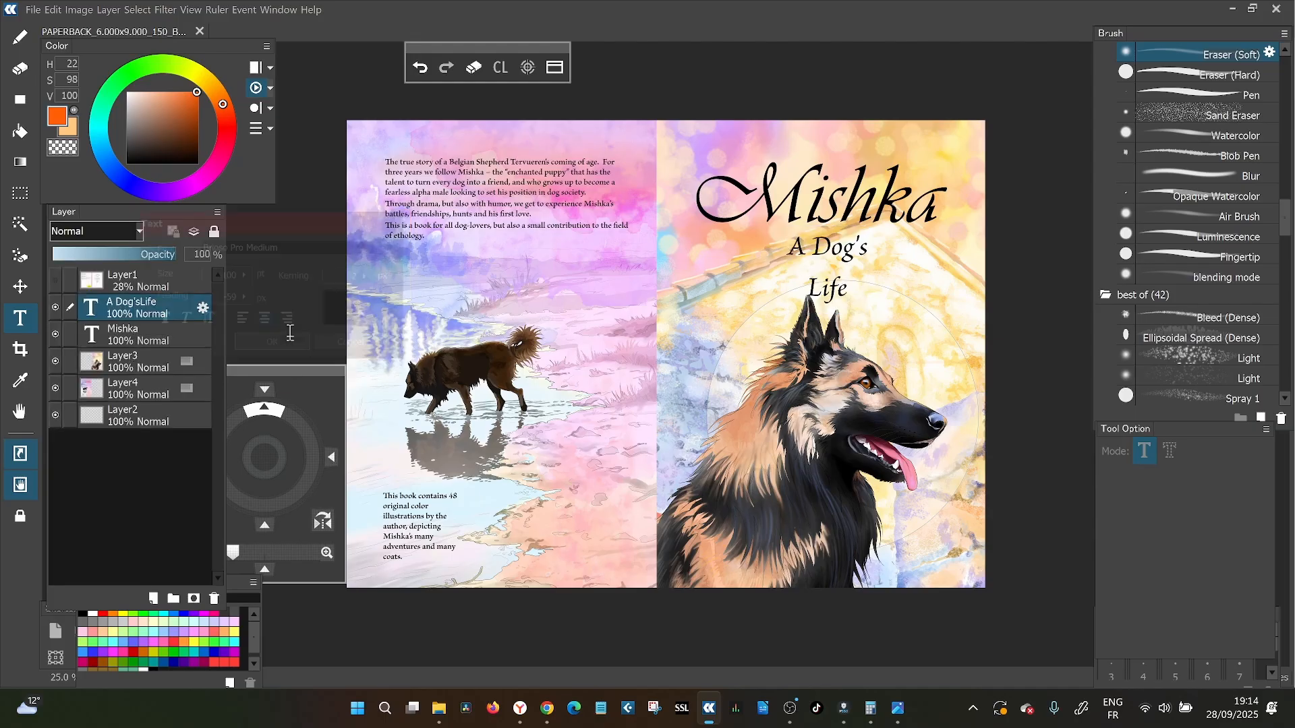
pyautogui.click(846, 260)
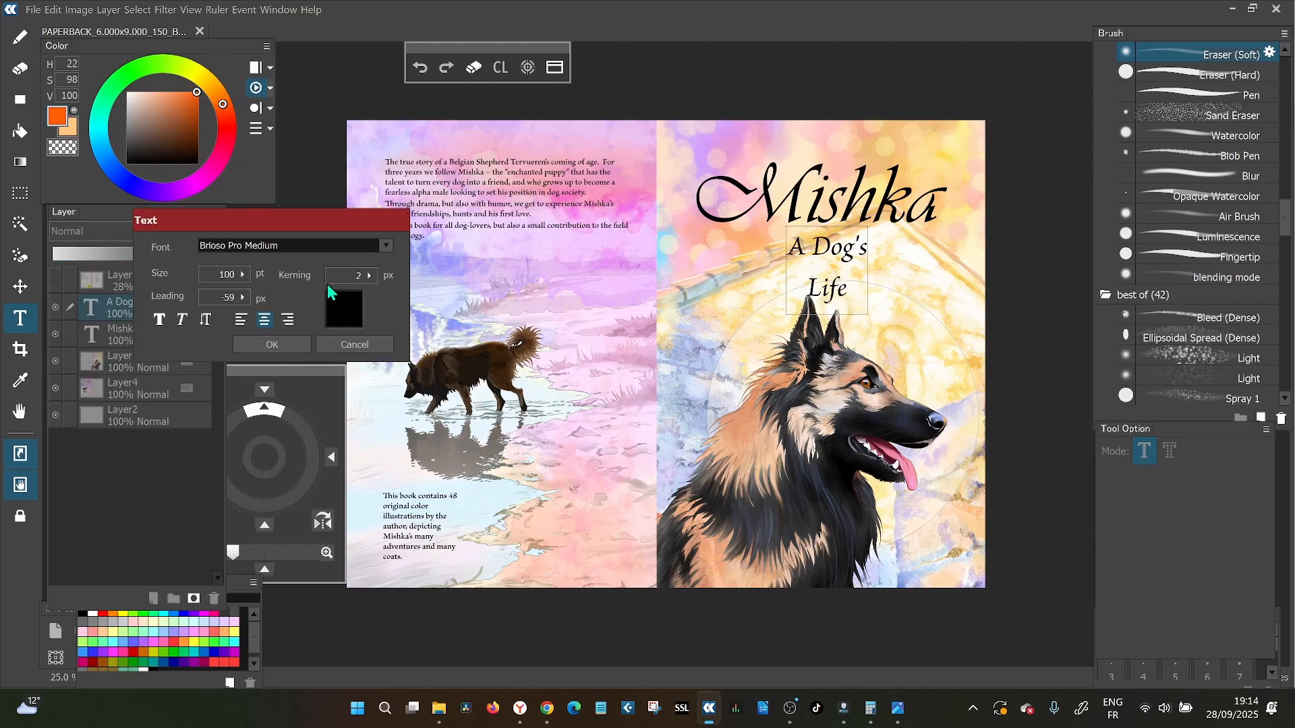
pyautogui.moveTo(239, 318); pyautogui.dragTo(202, 314)
pyautogui.click(240, 344)
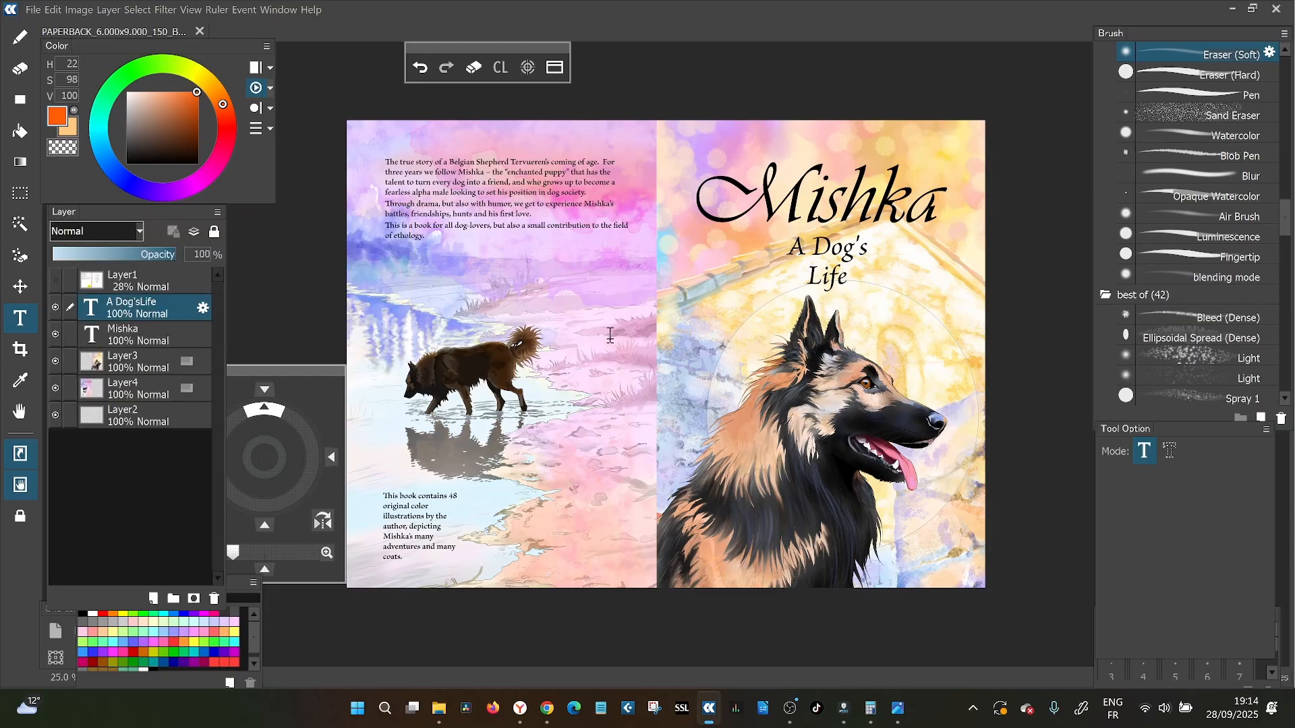
# Increase the size of the whole "A Dog's Life" subtitle to 110 pt
pyautogui.click(817, 249)
pyautogui.doubleClick(229, 274)
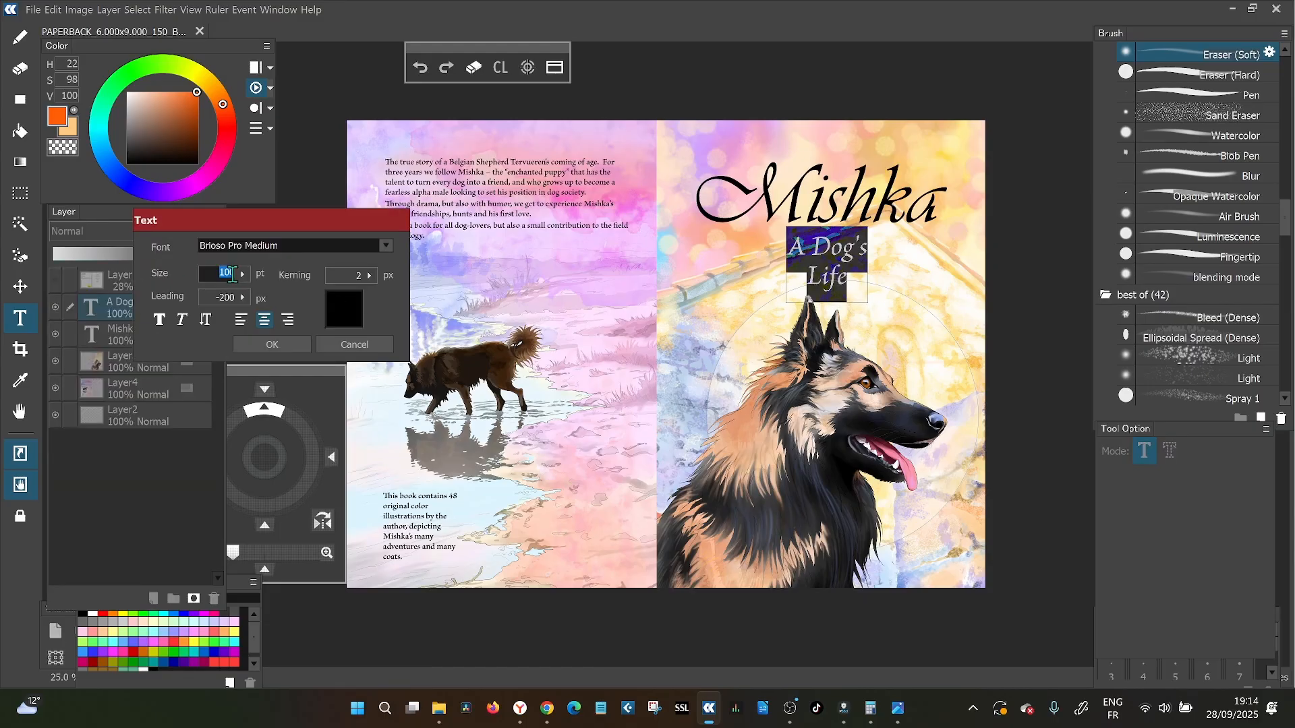
pyautogui.write('110')
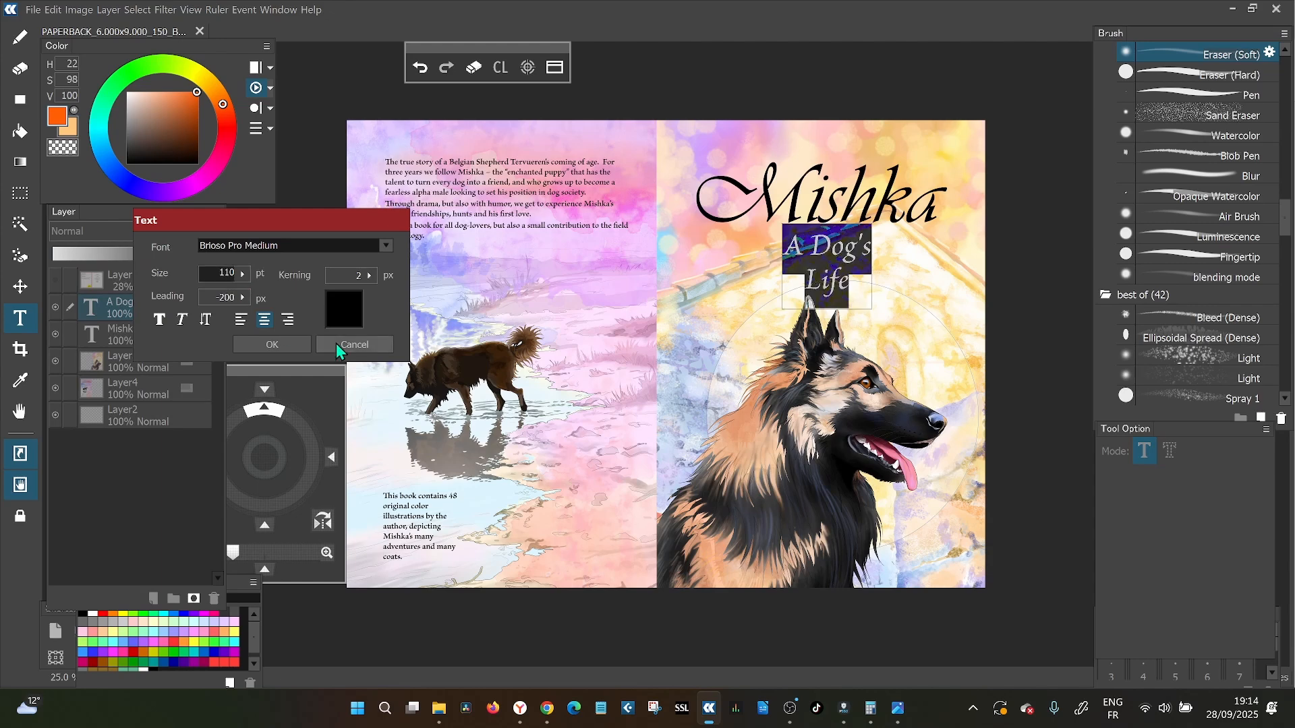
pyautogui.click(243, 343)
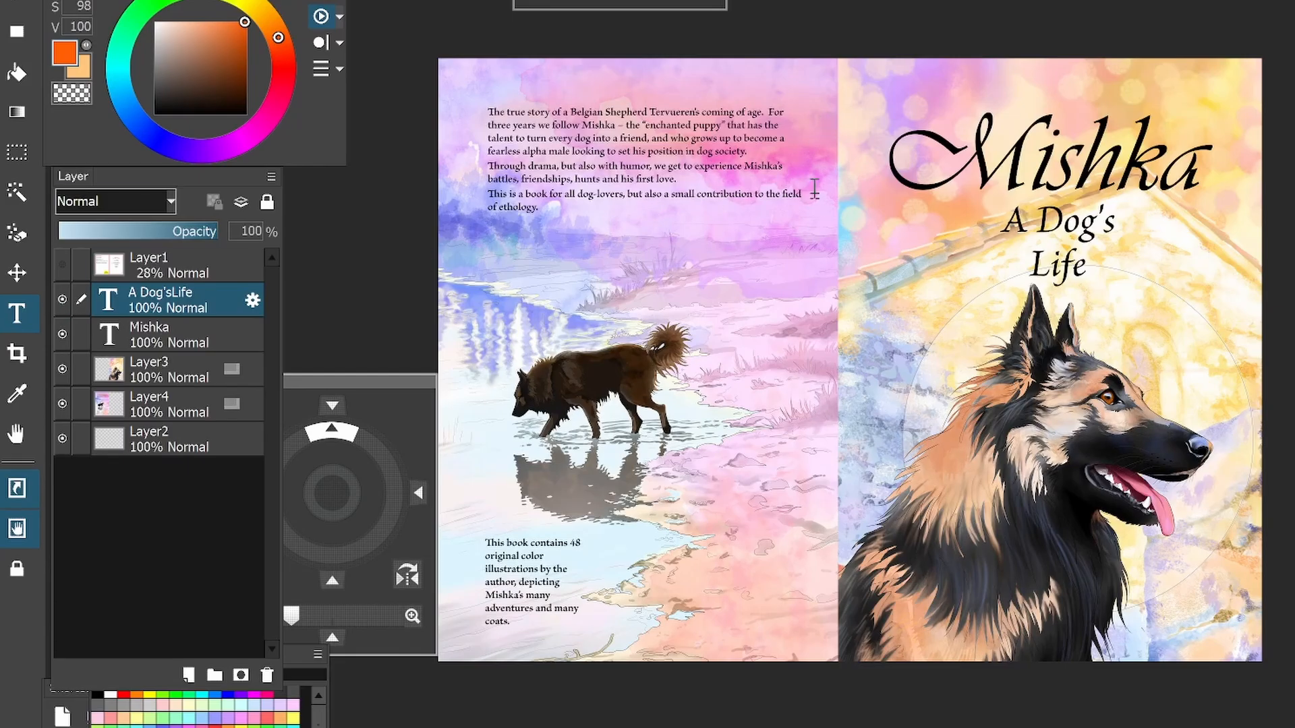
# Start a new left-aligned vertical text near the upper part of the spine, with its size set to 19 pt
pyautogui.click(841, 147)
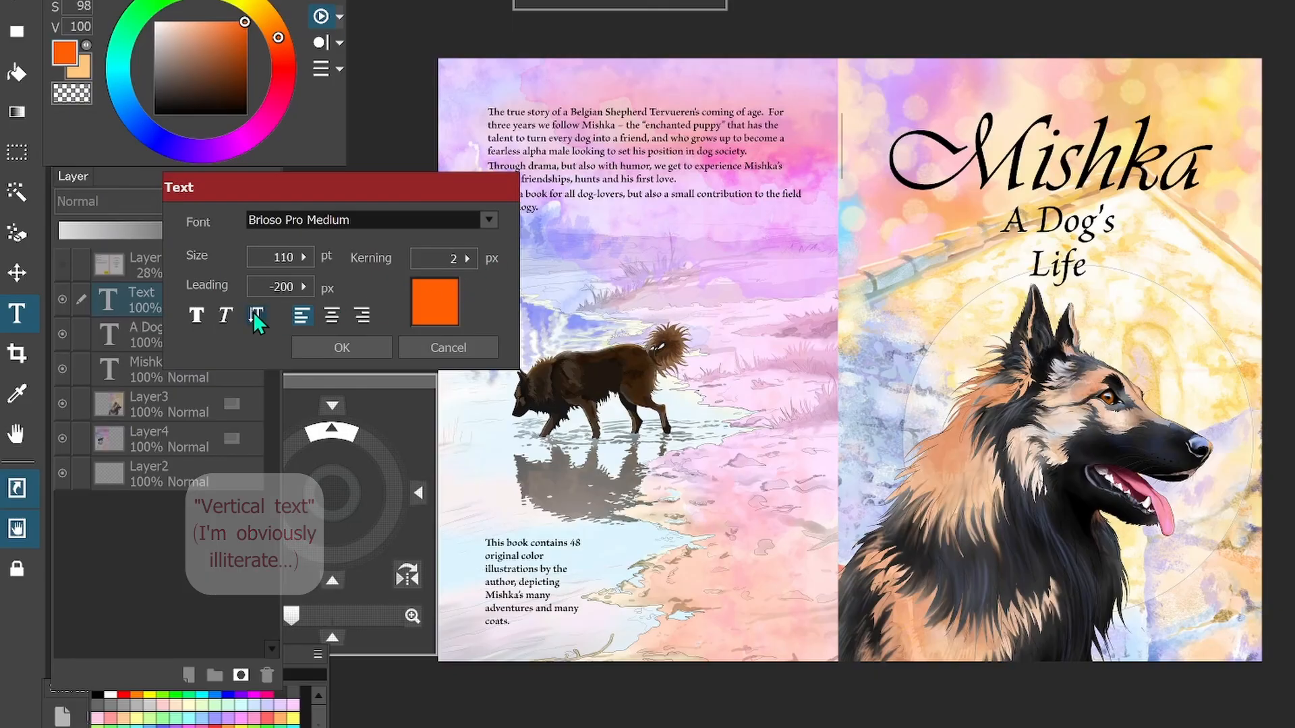
pyautogui.click(297, 316)
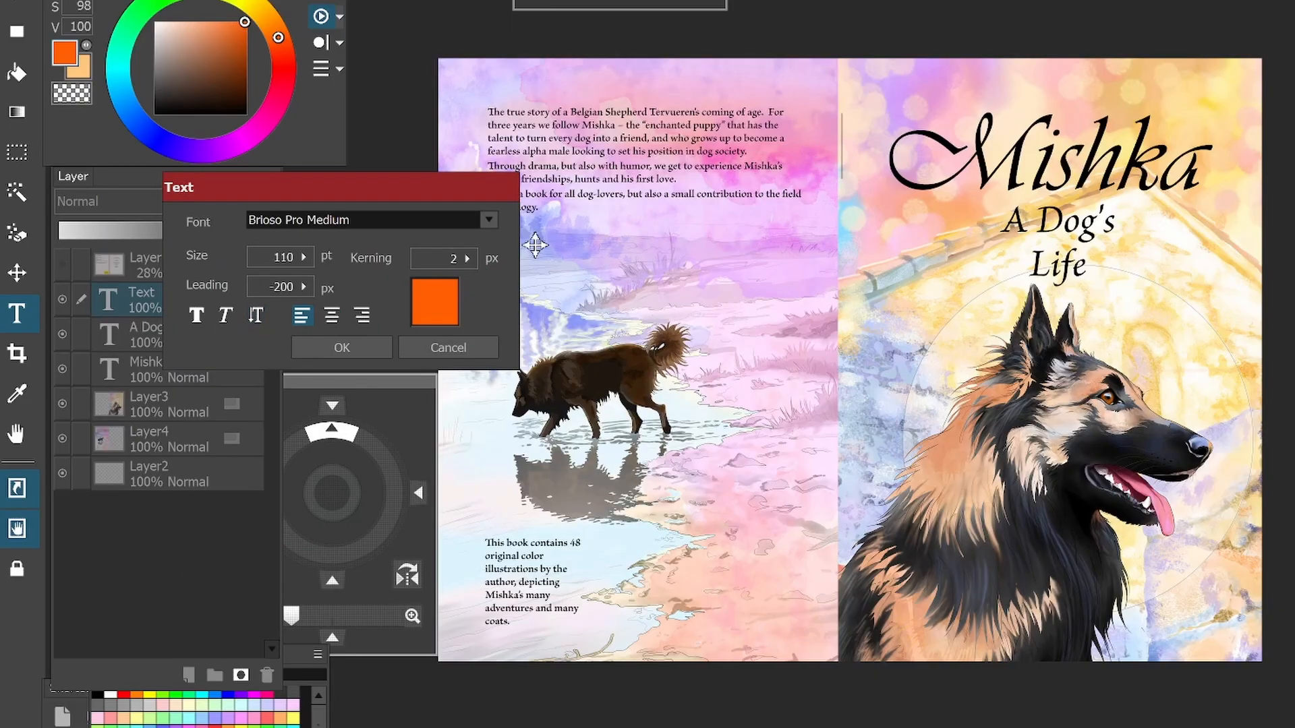
pyautogui.click(252, 317)
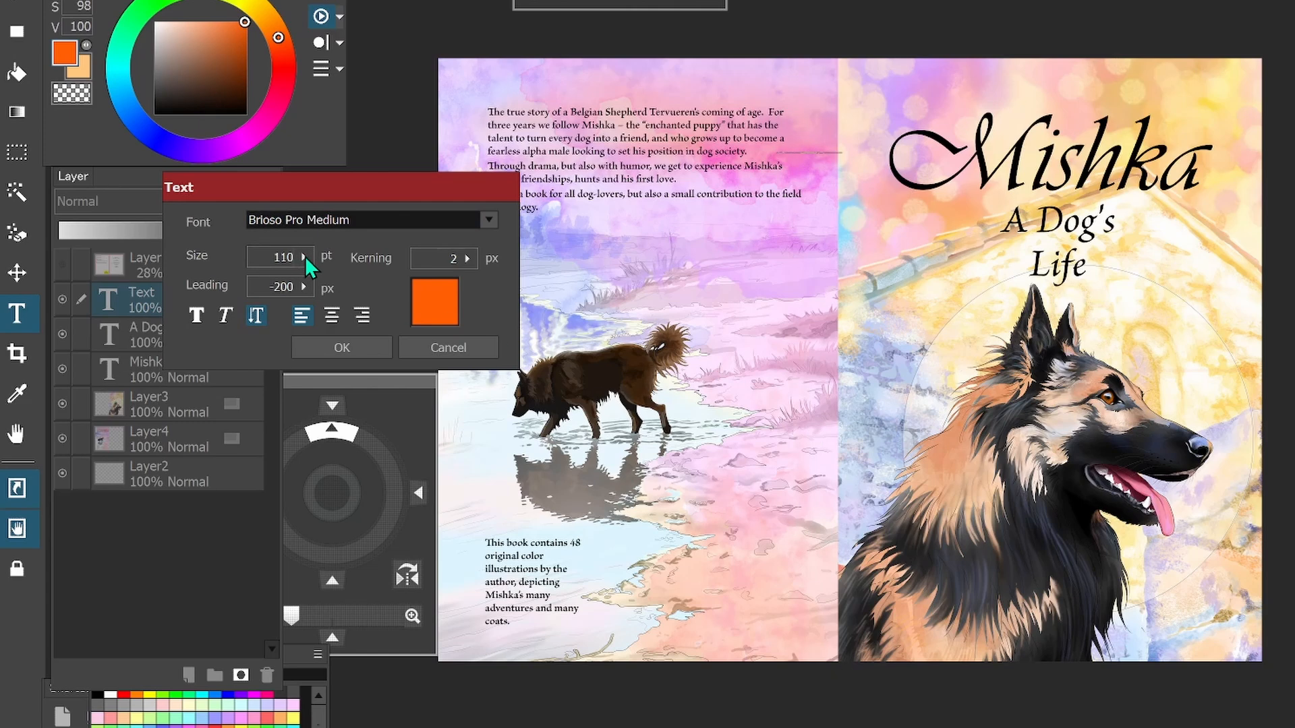
pyautogui.click(281, 255)
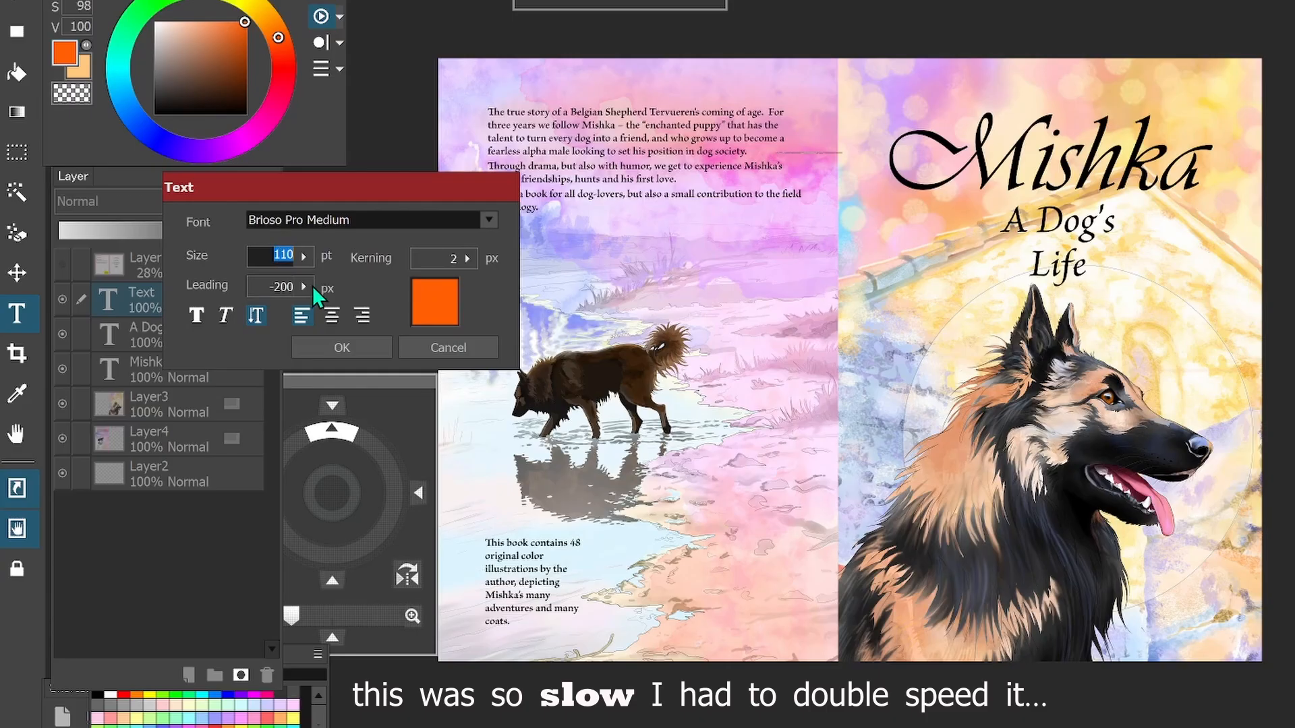
pyautogui.write('19')
pyautogui.press('Return')
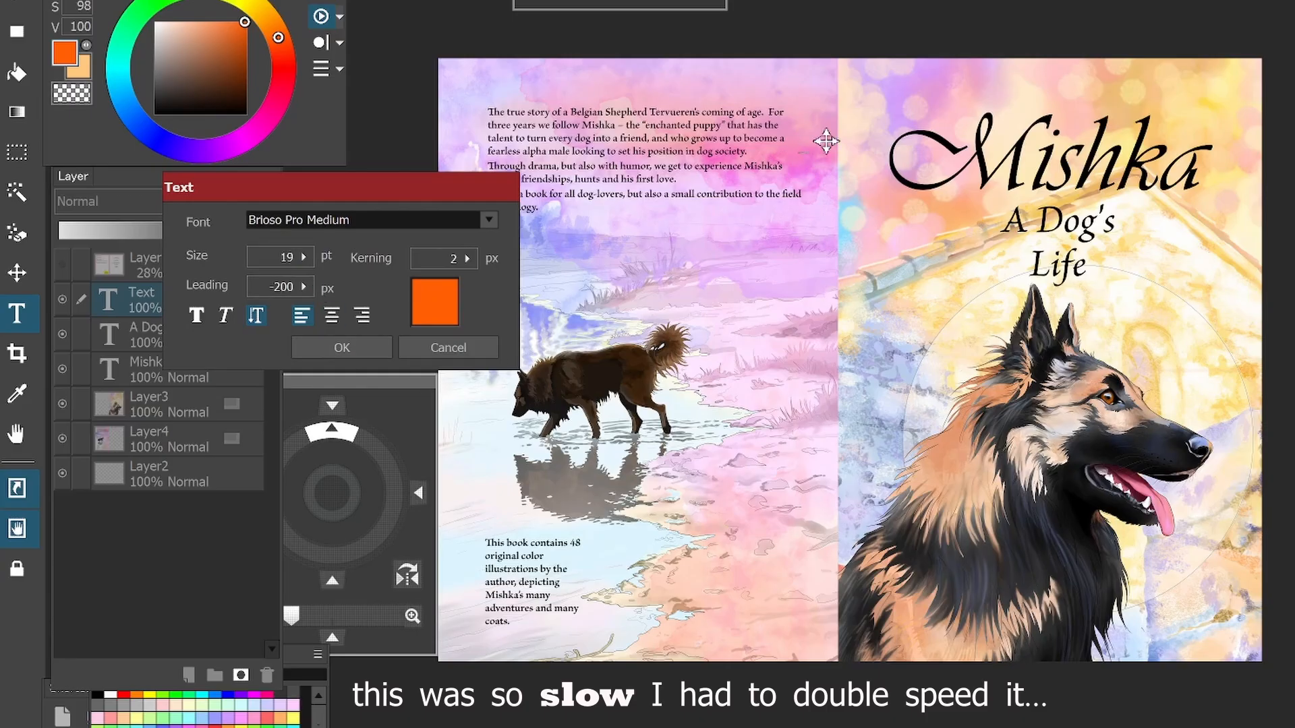
# Colour the vertical spine text black and enter its wording as "Mishka - A Dog's Life"
pyautogui.click(435, 304)
pyautogui.click(834, 441)
pyautogui.click(854, 482)
pyautogui.click(1020, 215)
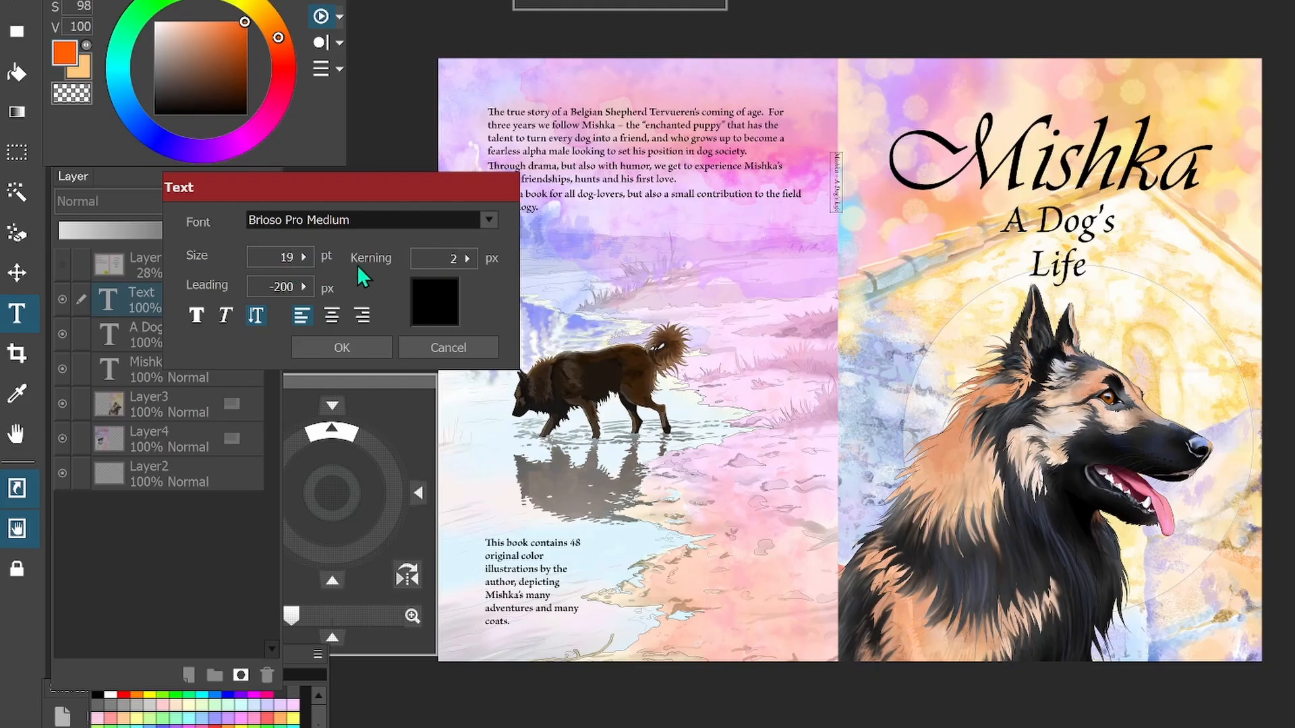
# Set all of the vertical "Mishka - A Dog's Life" text to 40 pt
pyautogui.hotkey('ctrl', 'a')
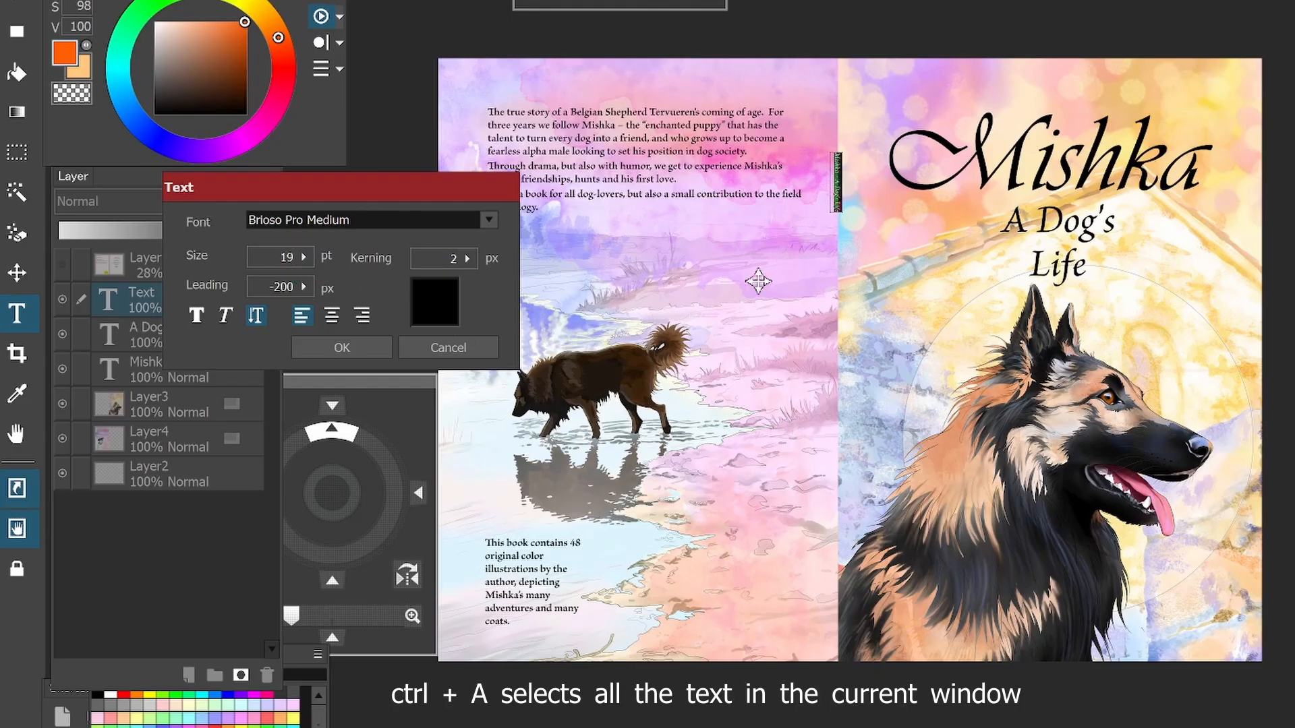
pyautogui.doubleClick(281, 256)
pyautogui.write('40')
pyautogui.press('Return')
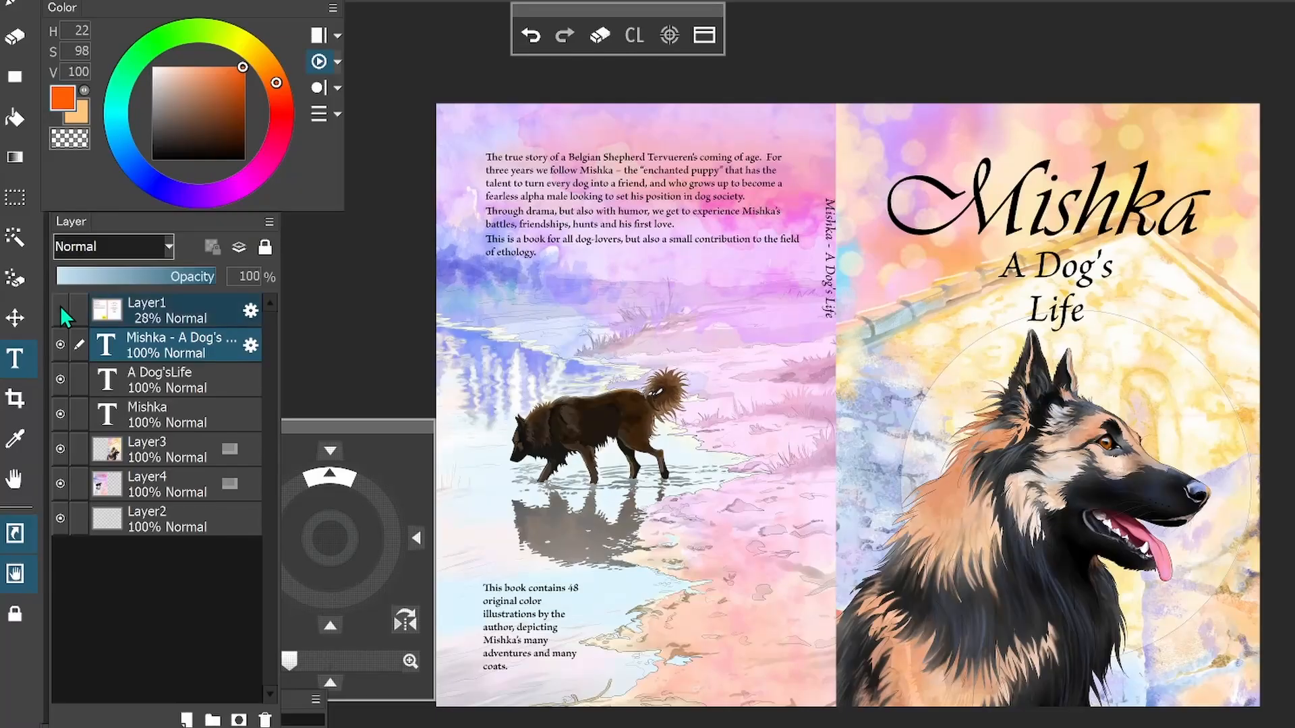
# Show the template guide layer and move the vertical title between the dashed spine fold lines
pyautogui.click(60, 309)
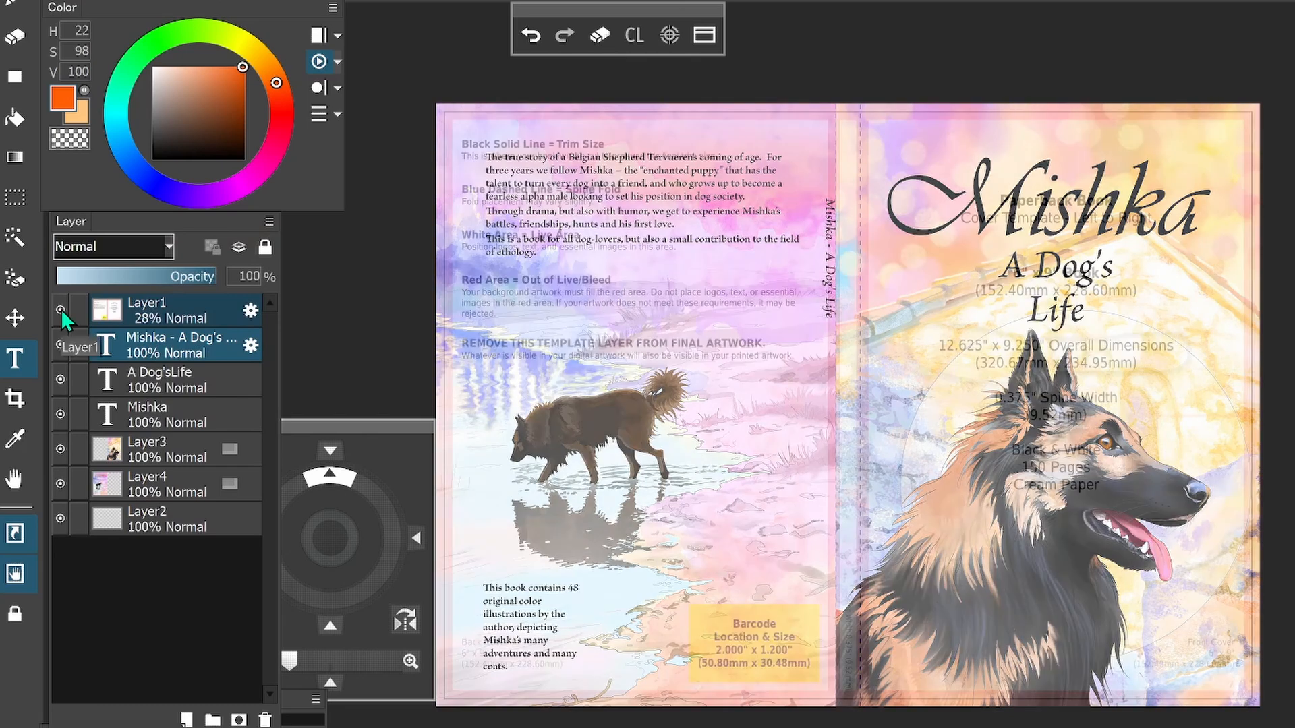
pyautogui.hotkey('ctrl', '+')
pyautogui.hotkey('ctrl', '+')
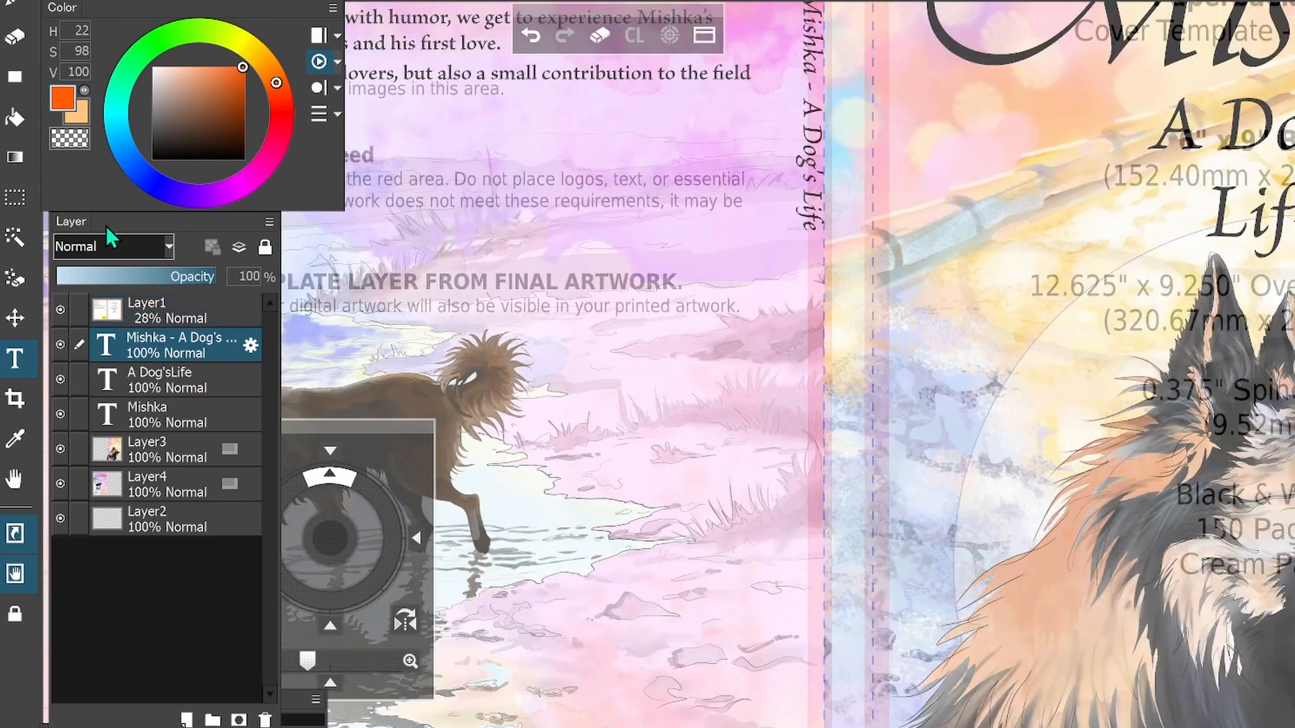
pyautogui.keyDown('ctrl'); pyautogui.click(252, 393); pyautogui.keyUp('ctrl')
pyautogui.click(19, 320)
pyautogui.moveTo(816, 139); pyautogui.dragTo(857, 174)
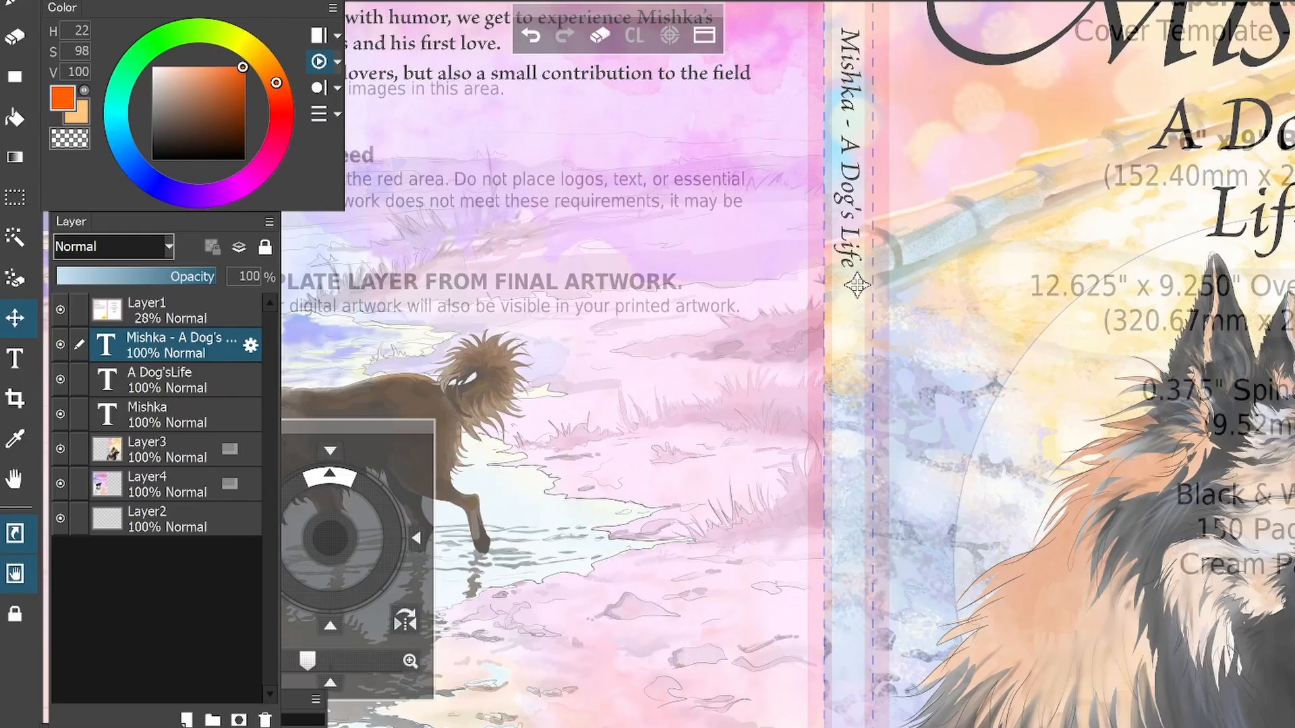
# Change the font of the spine title to Copperplate Gothic Bold
pyautogui.press('t')
pyautogui.click(847, 193)
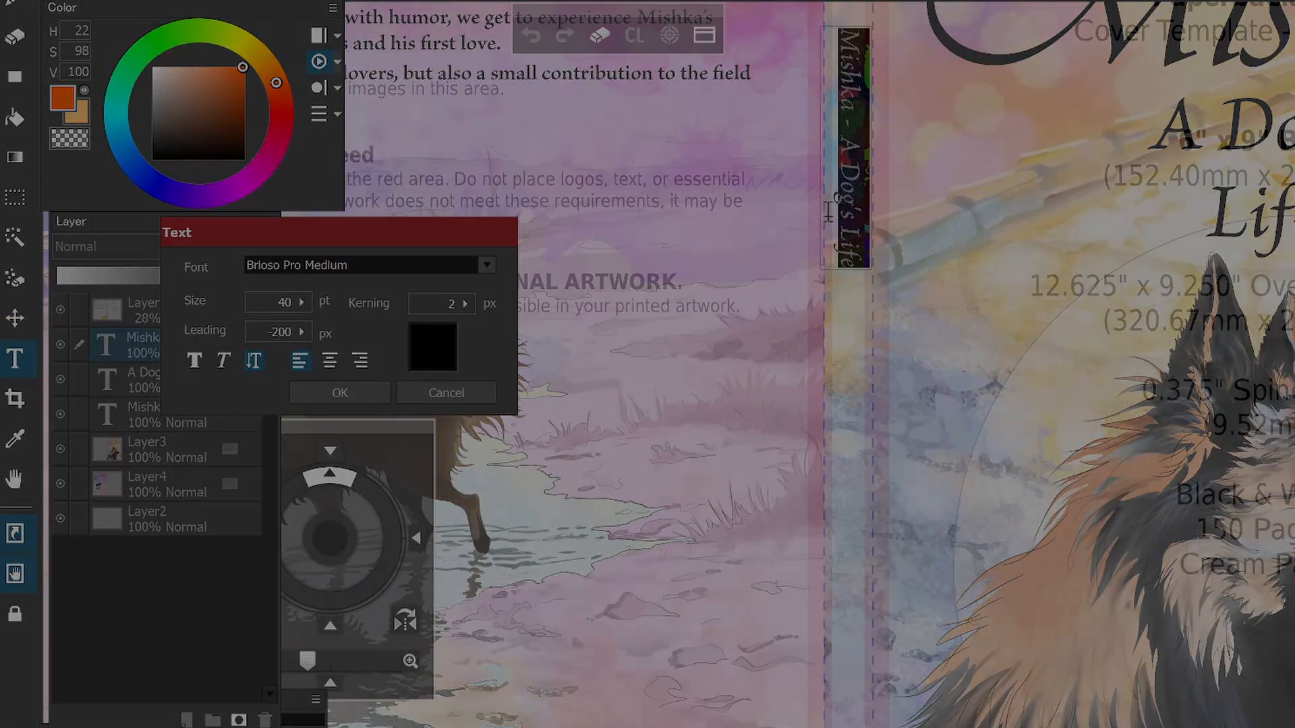
pyautogui.click(480, 262)
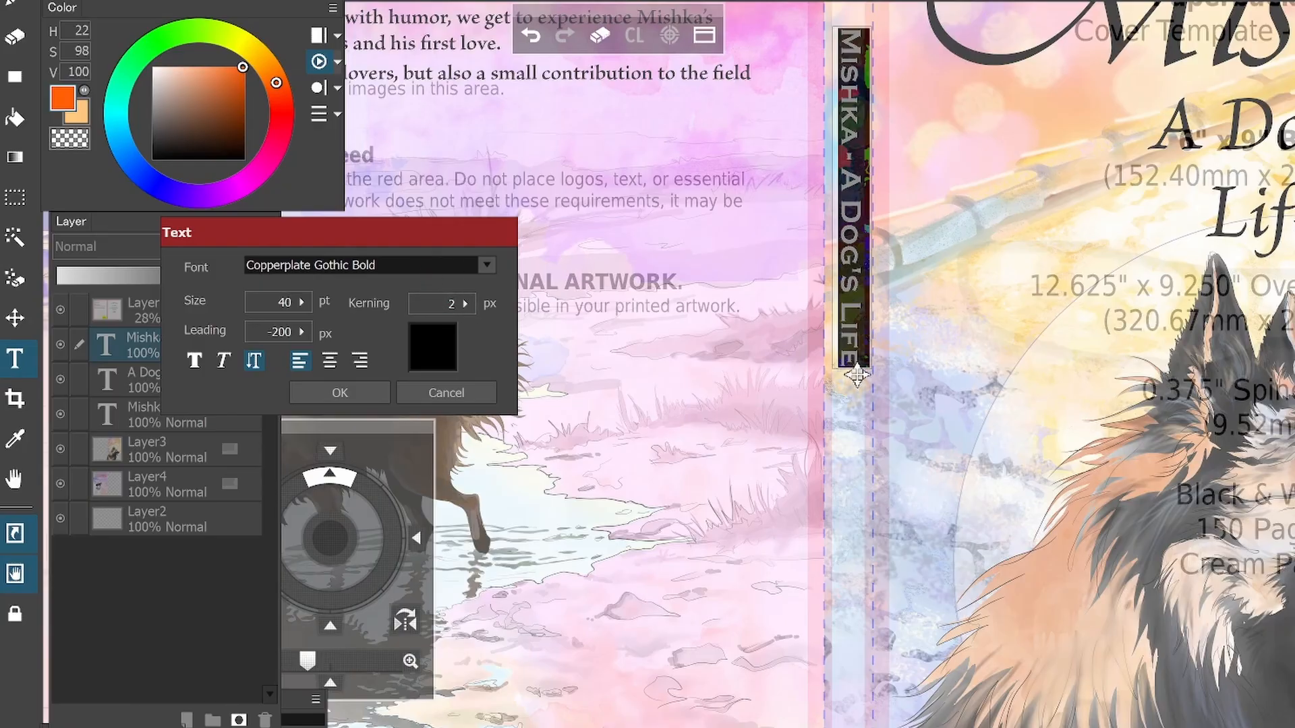
pyautogui.click(363, 394)
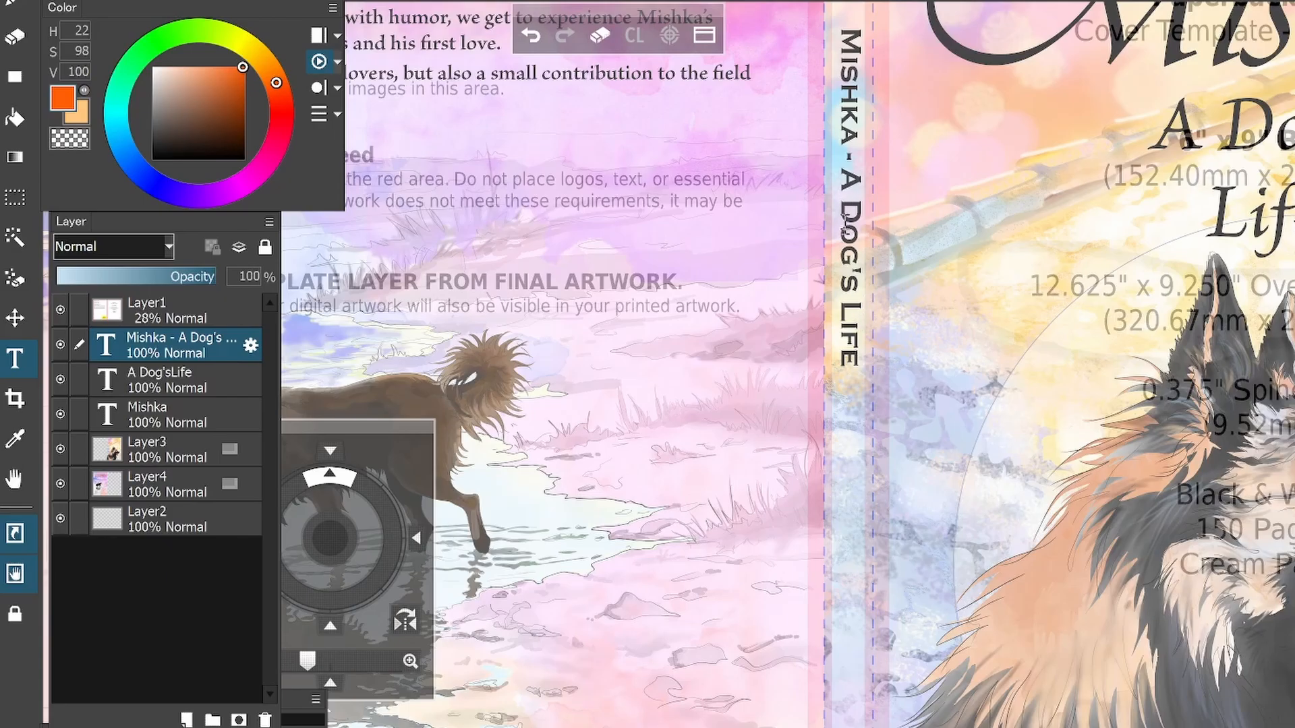
# Enlarge the spine title to 50 pt and re-centre it between the spine fold lines
pyautogui.click(846, 221)
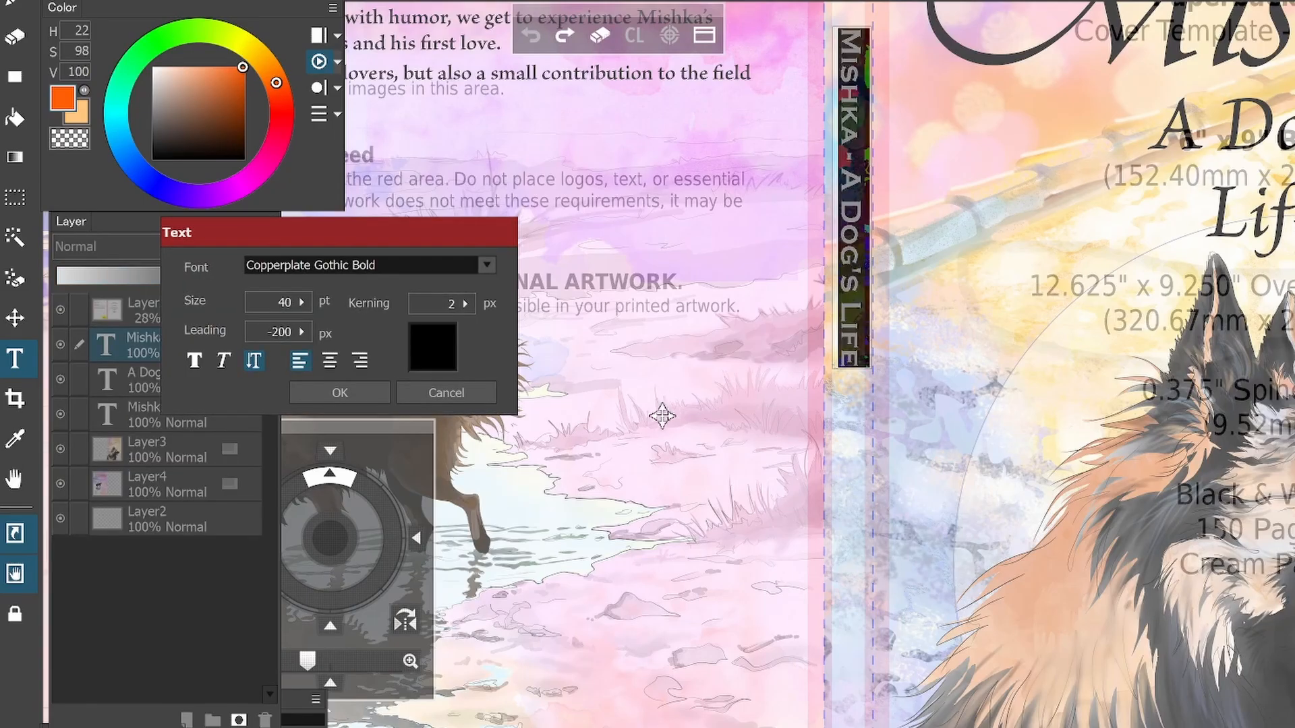
pyautogui.doubleClick(277, 301)
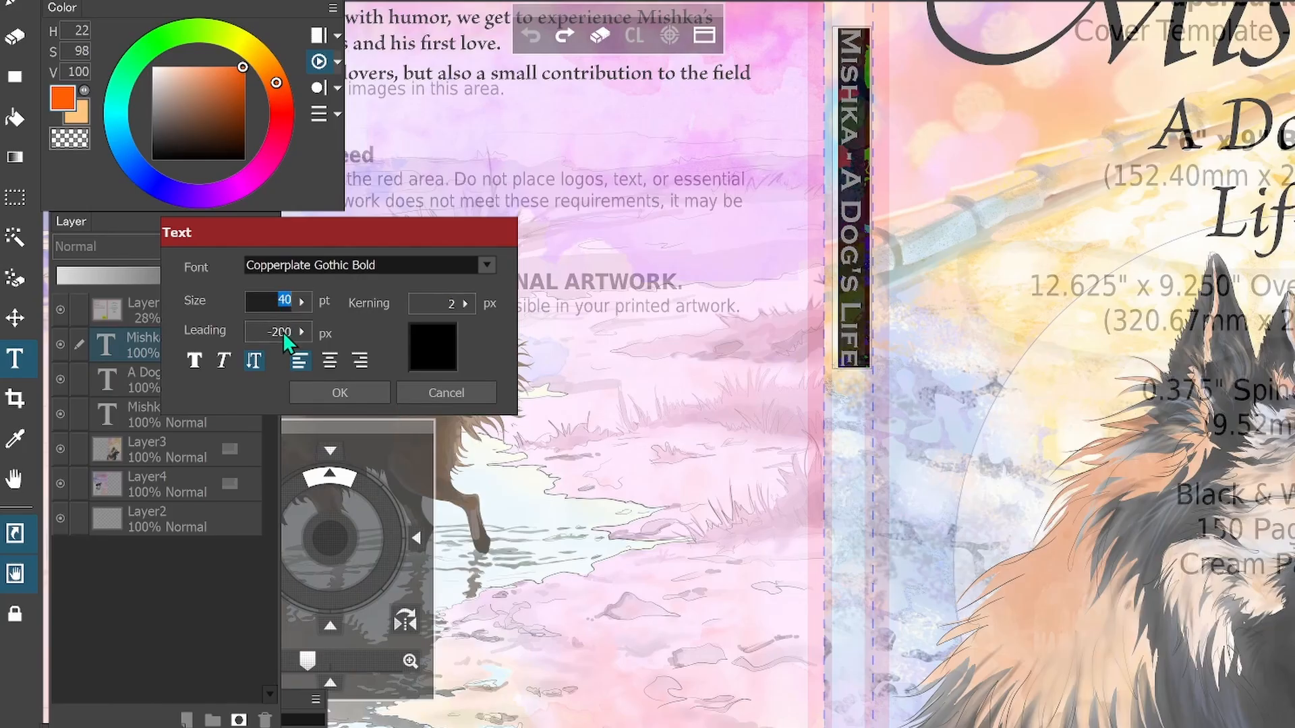
pyautogui.write('50')
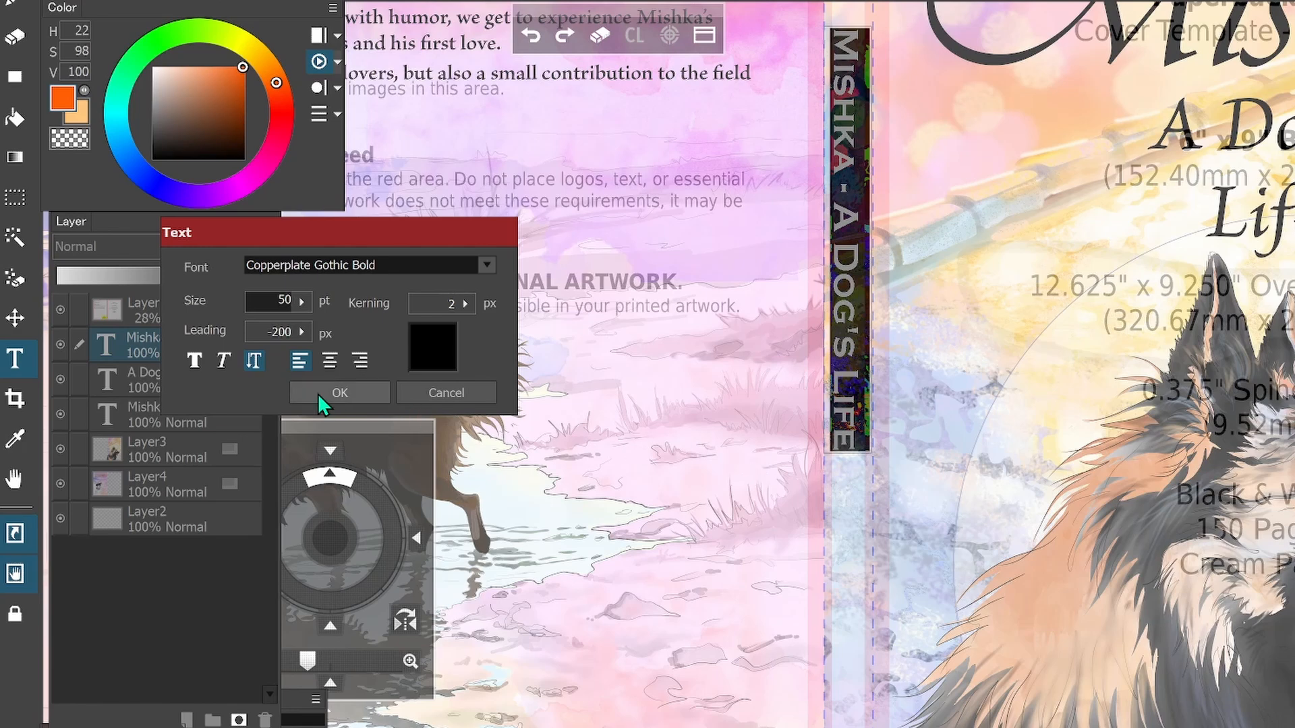
pyautogui.click(321, 393)
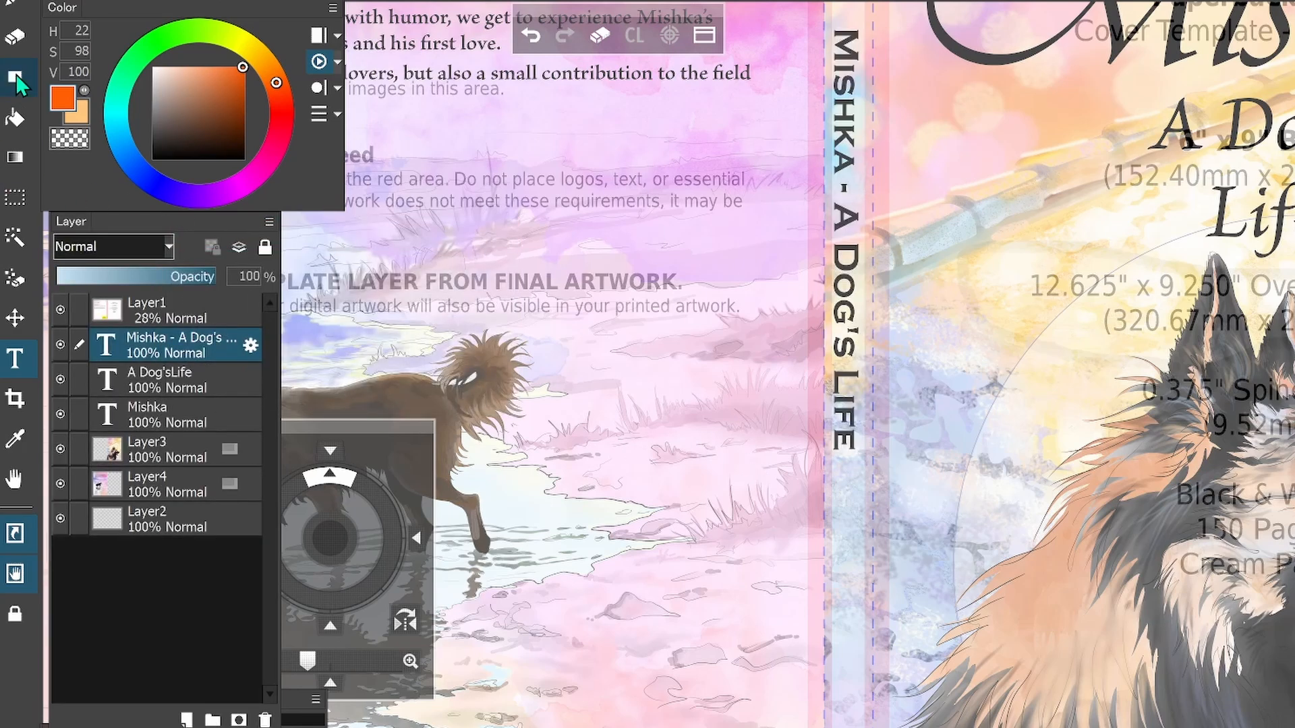
pyautogui.click(15, 317)
pyautogui.moveTo(845, 283); pyautogui.dragTo(844, 277)
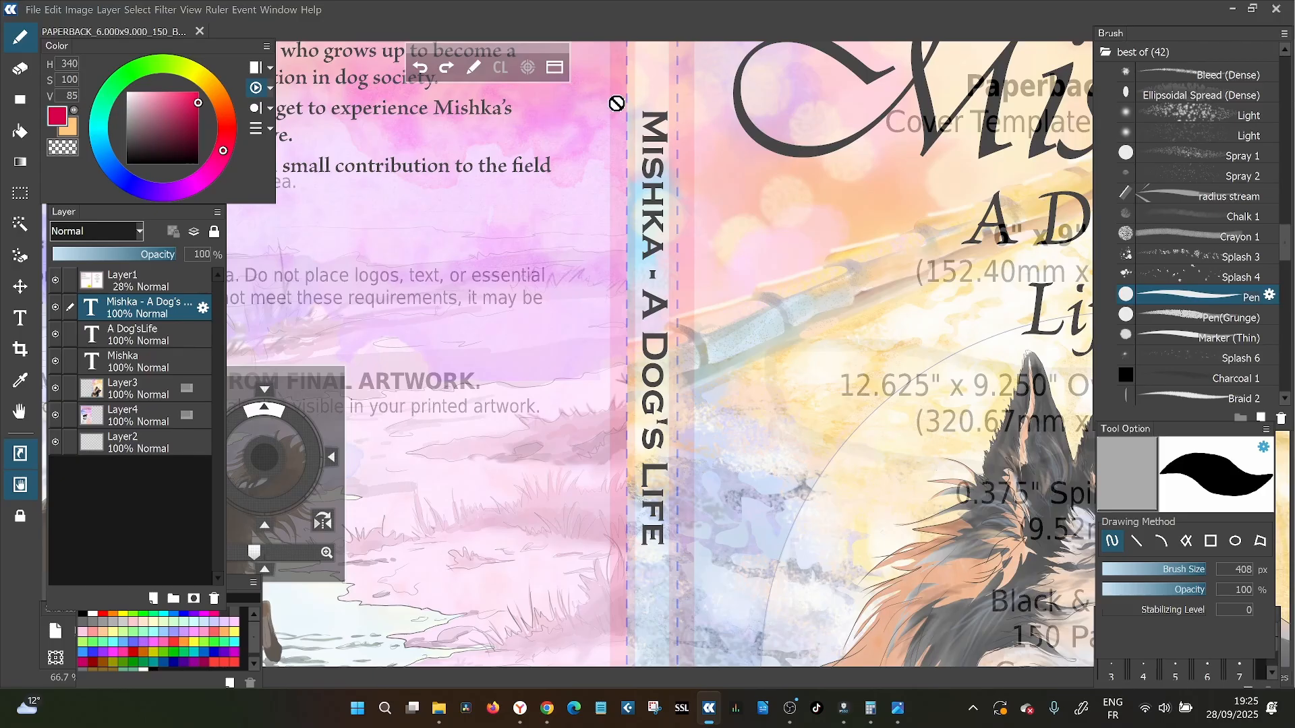
# Try to free-transform the spine title while it is still a text layer
pyautogui.hotkey('ctrl', 't')
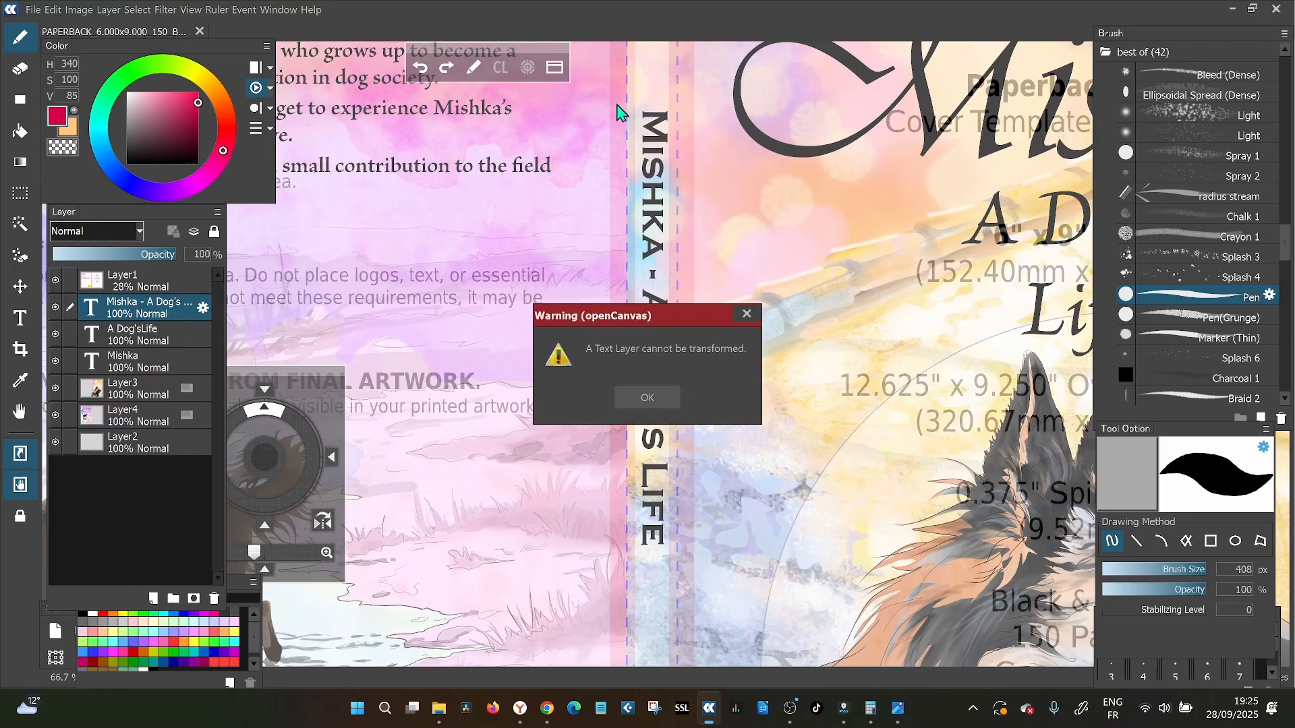
pyautogui.click(640, 398)
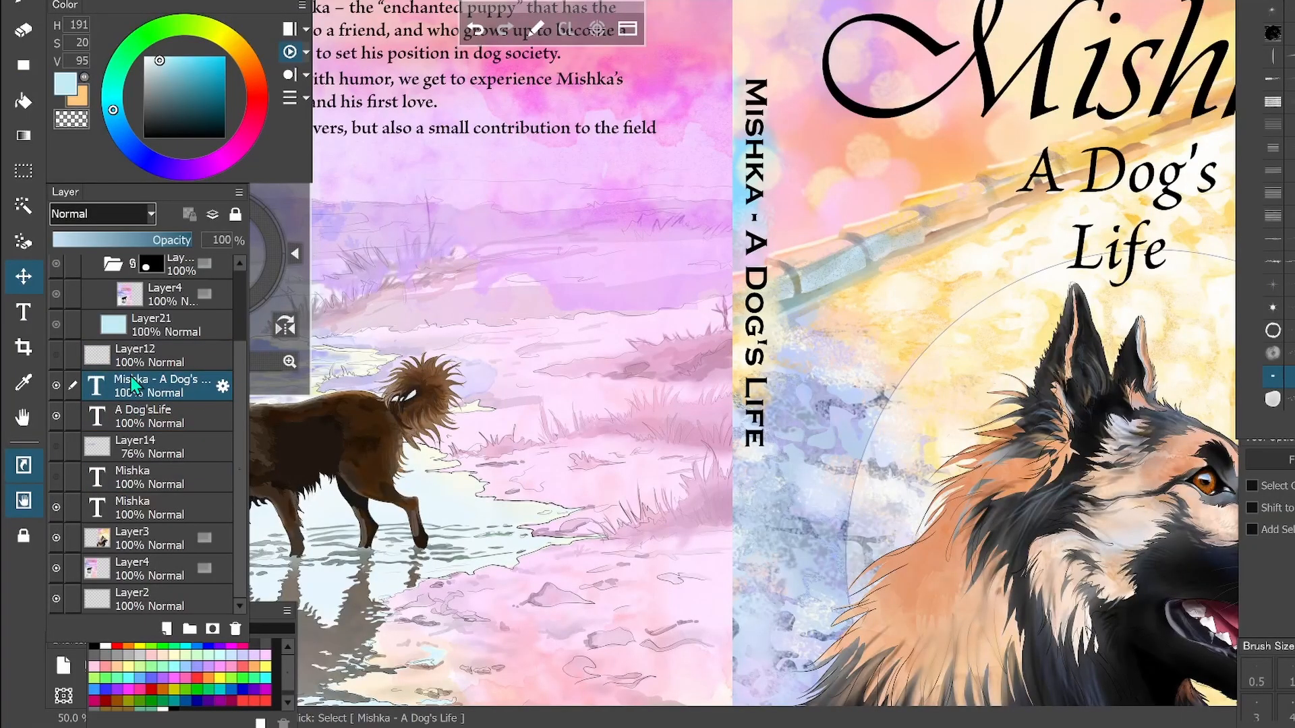
# Rasterize the vertical spine title's text layer
pyautogui.click(56, 385)
pyautogui.click(56, 386)
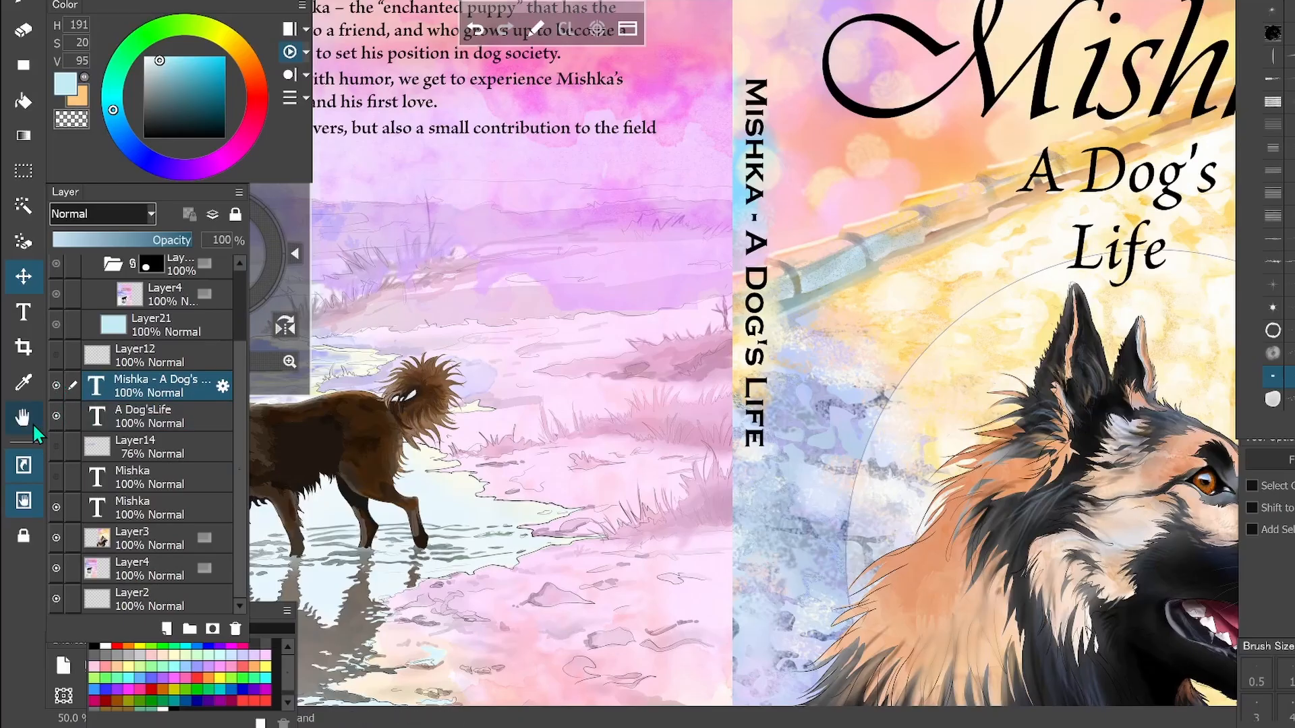
pyautogui.click(238, 194)
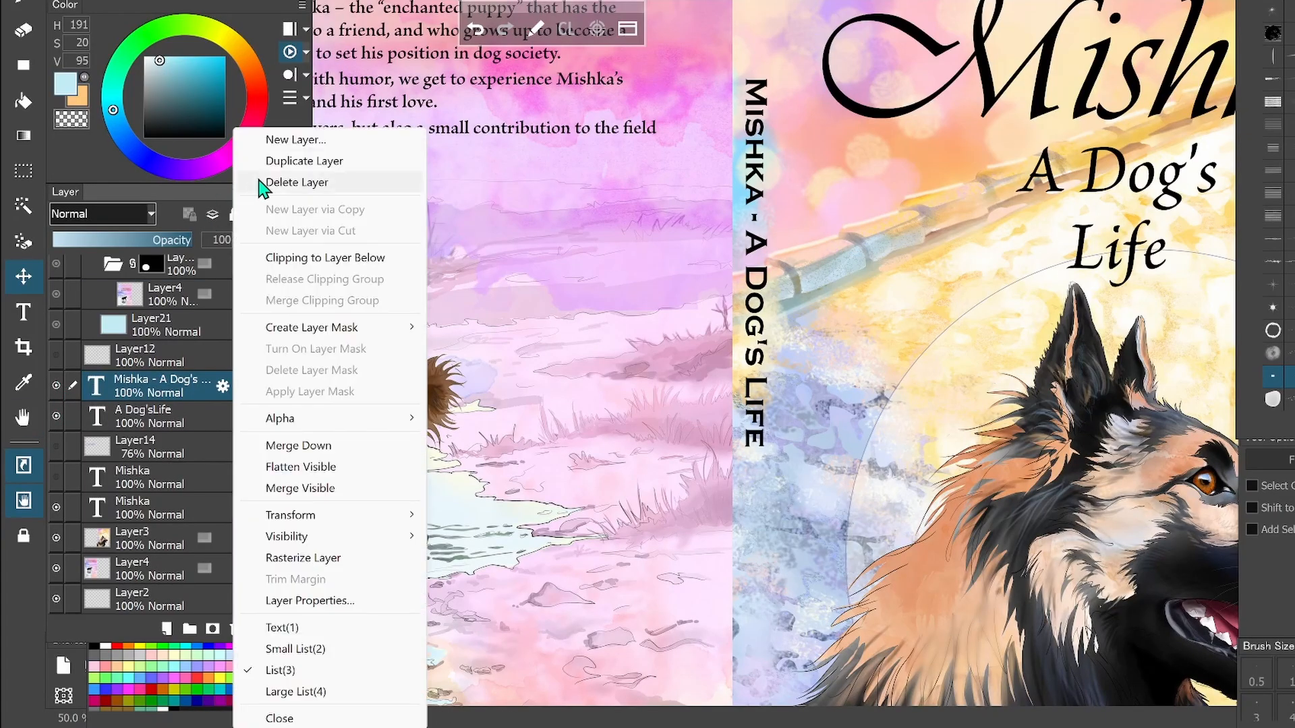
pyautogui.click(334, 560)
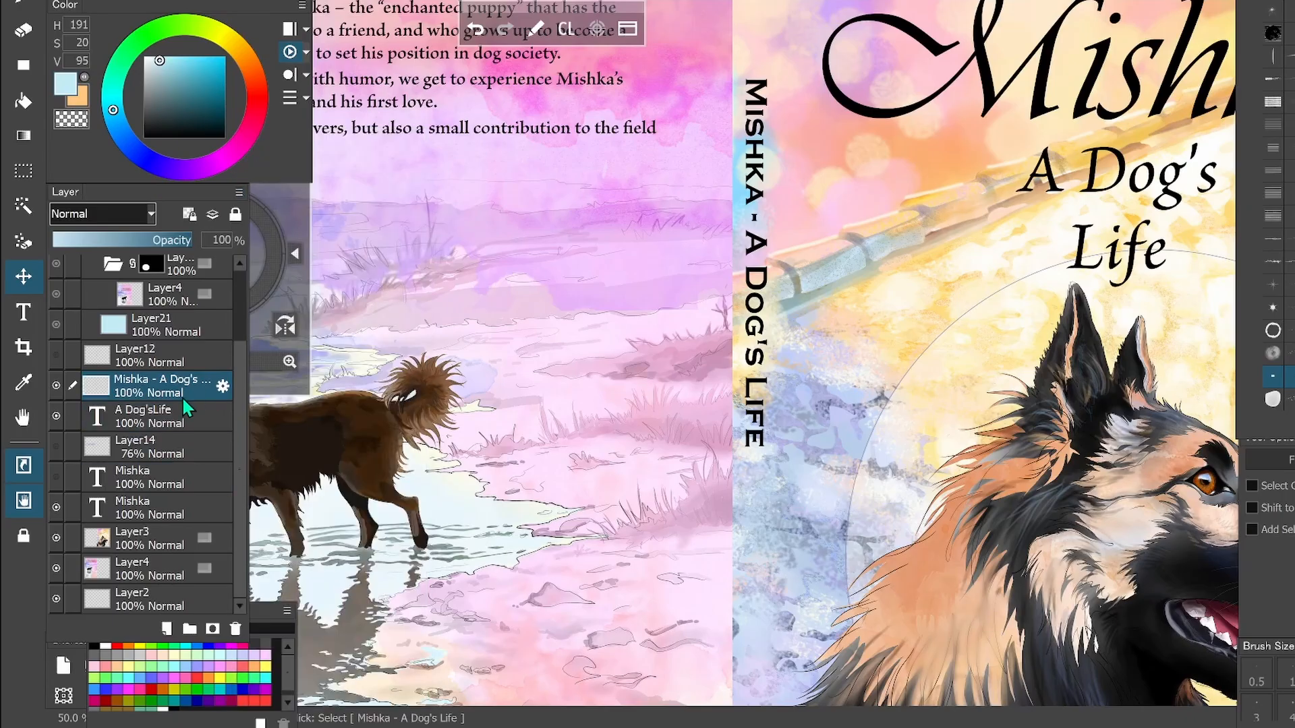
# Free-transform the rasterized spine title, rotating it 180° and stretching it slightly downward along the spine
pyautogui.keyDown('ctrl'); pyautogui.click(96, 418); pyautogui.keyUp('ctrl')
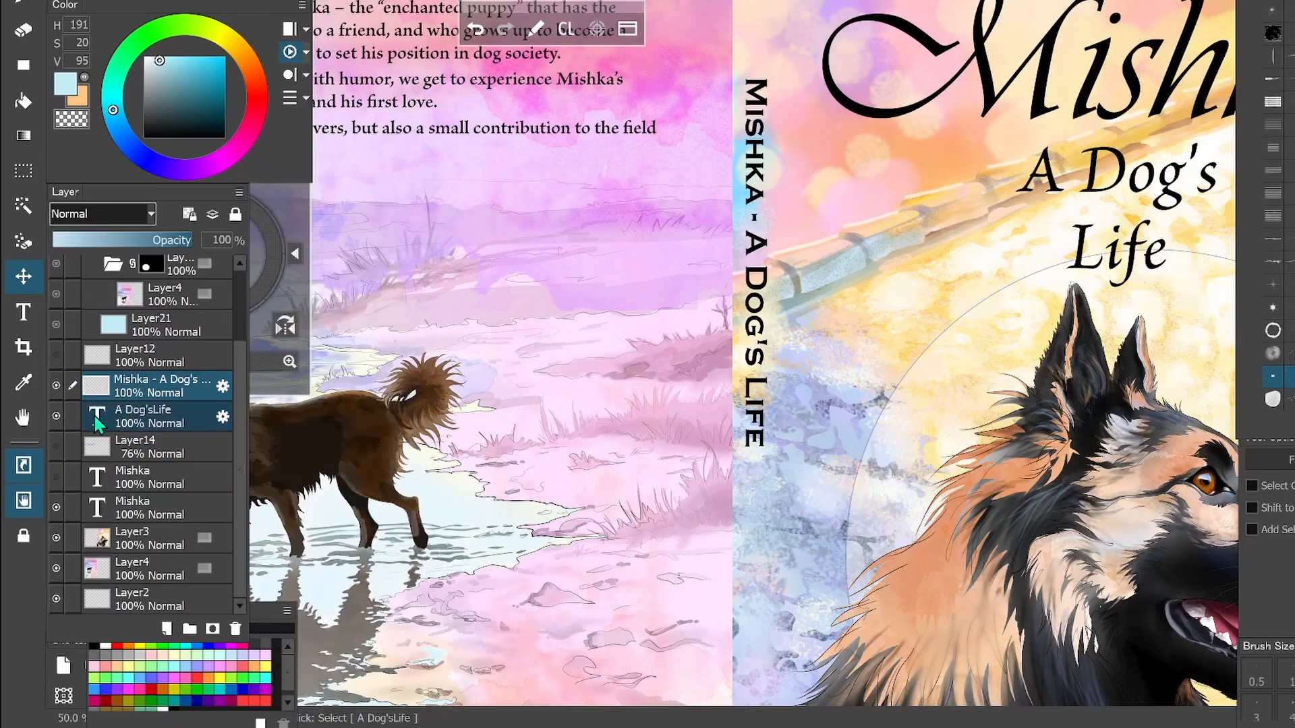
pyautogui.keyDown('ctrl'); pyautogui.click(114, 412); pyautogui.keyUp('ctrl')
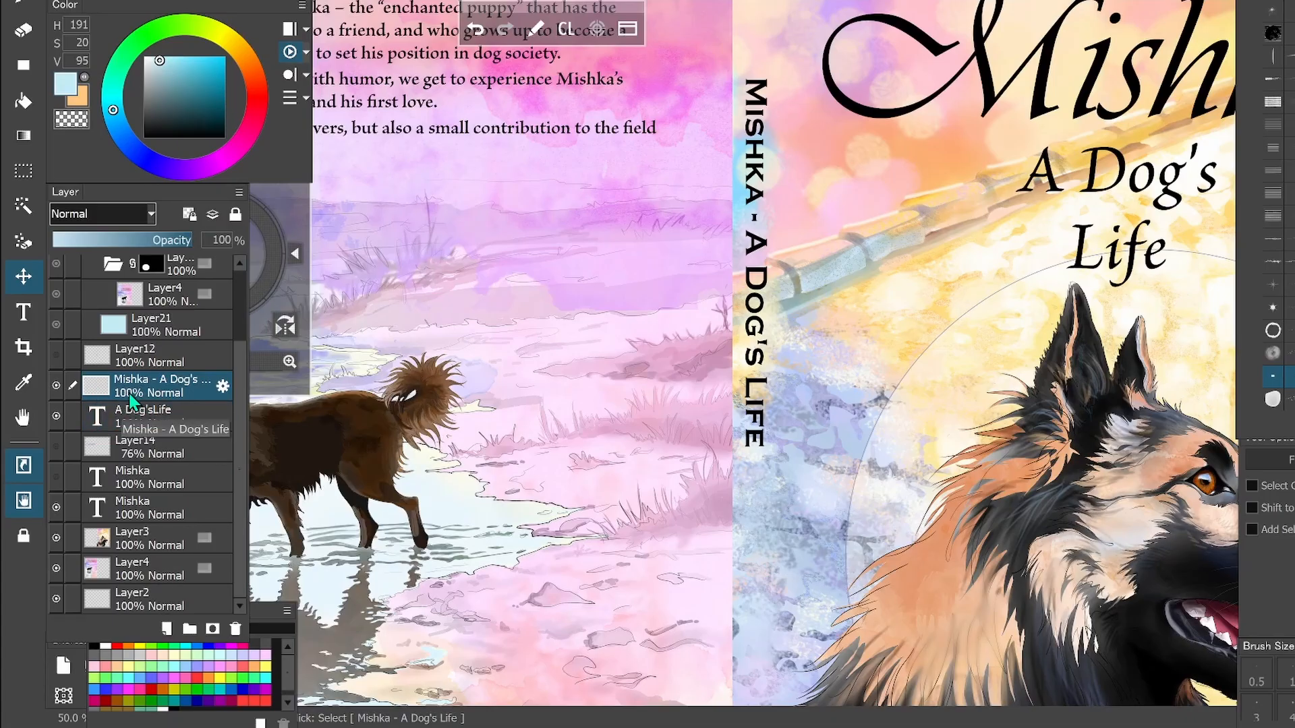
pyautogui.hotkey('ctrl', 't')
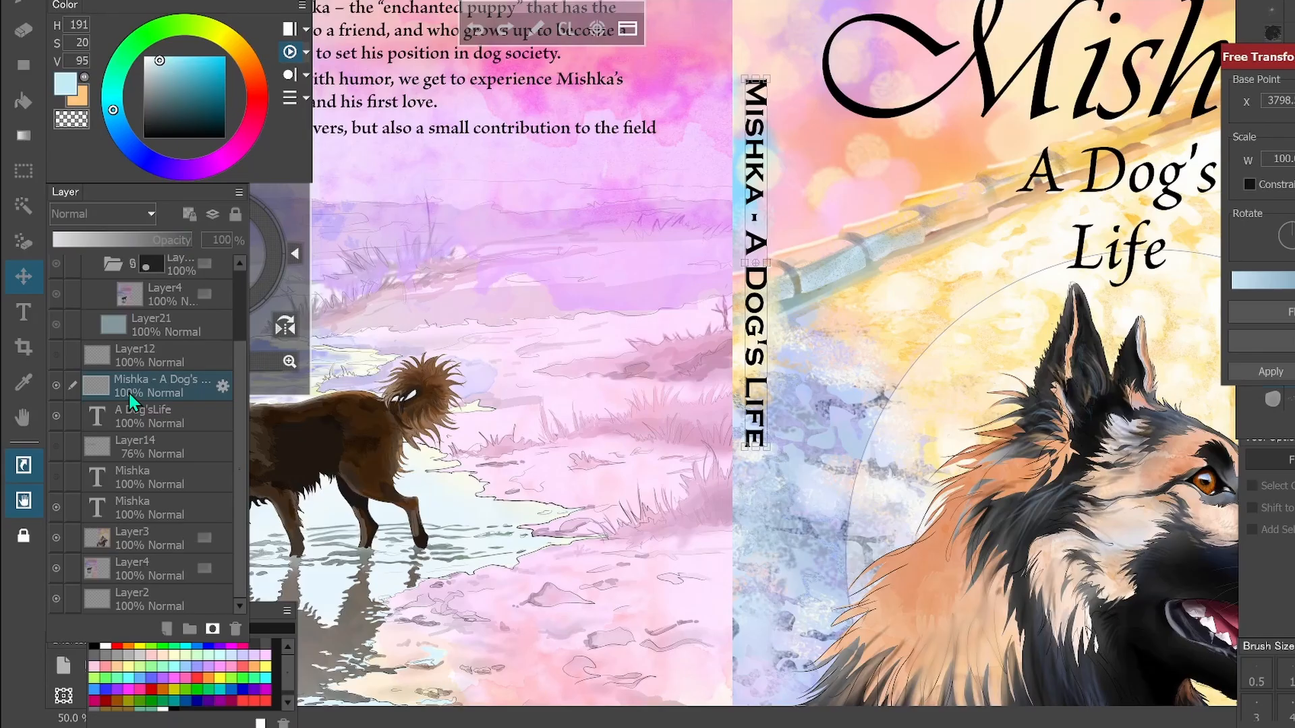
pyautogui.moveTo(777, 457); pyautogui.dragTo(740, 100)
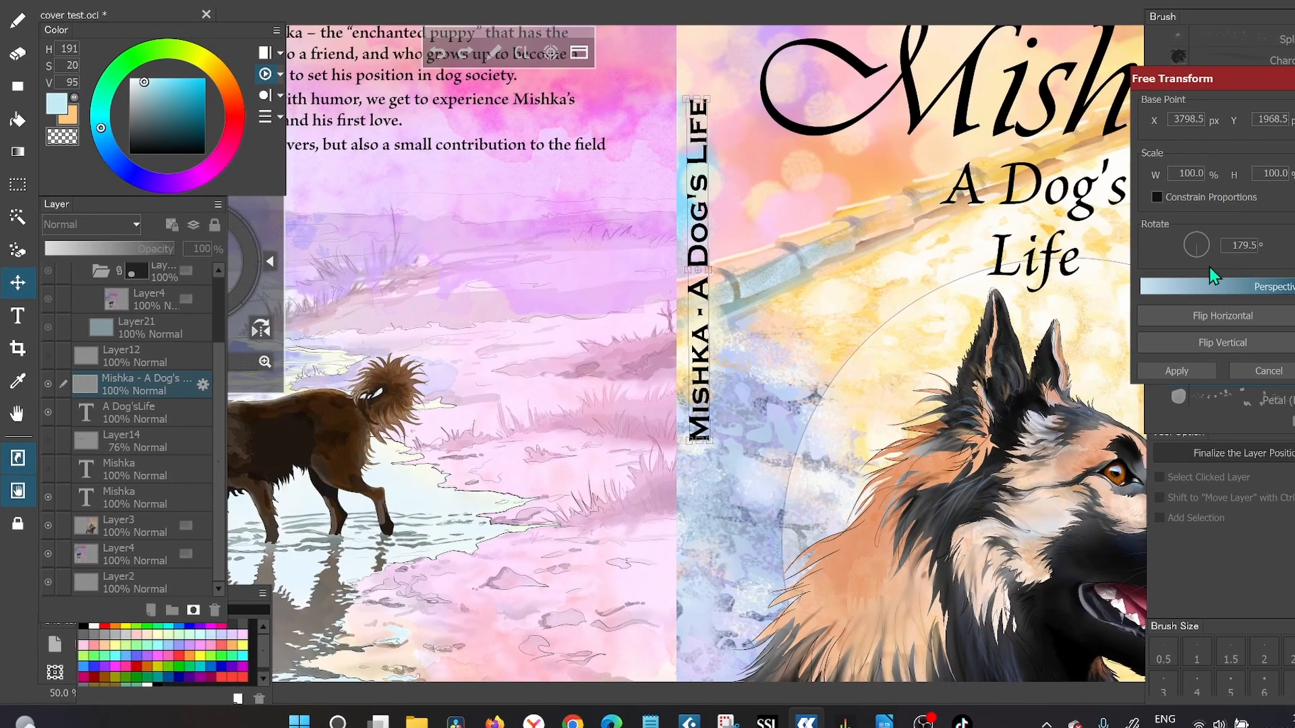
pyautogui.doubleClick(1240, 245)
pyautogui.press('BackSpace')
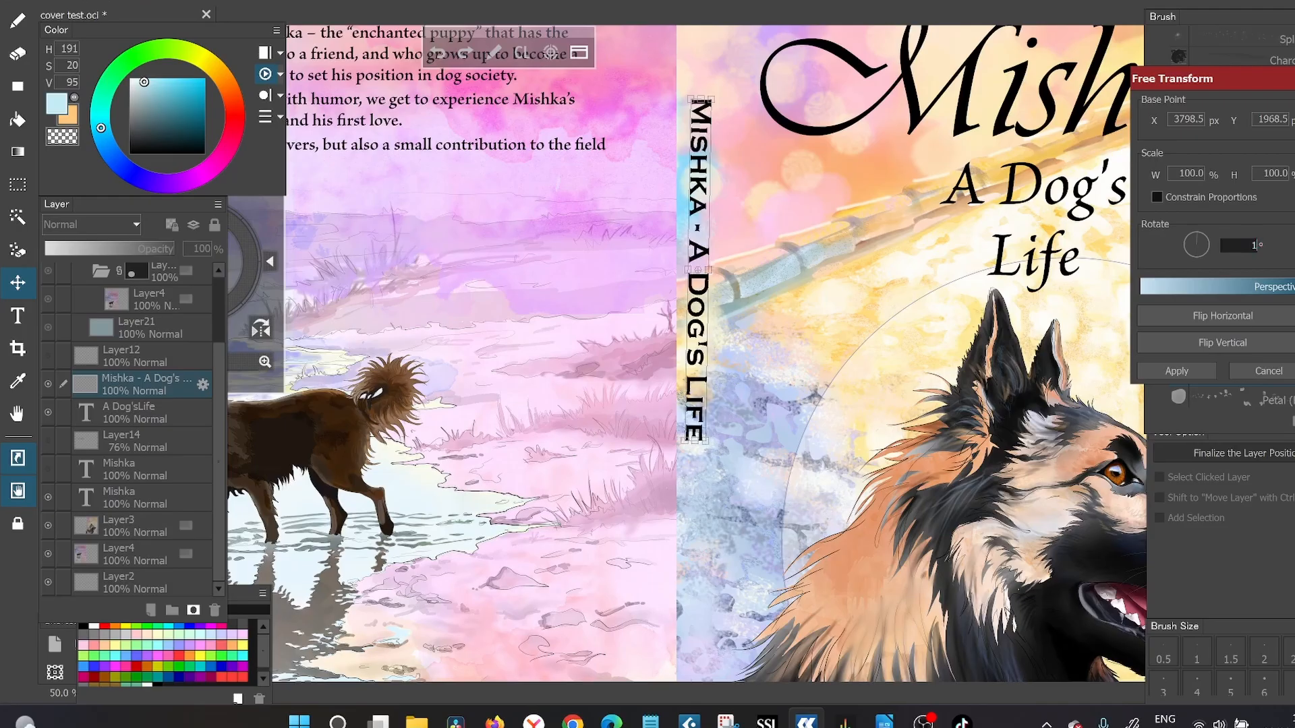
pyautogui.write('18')
pyautogui.press('Return')
pyautogui.write('0')
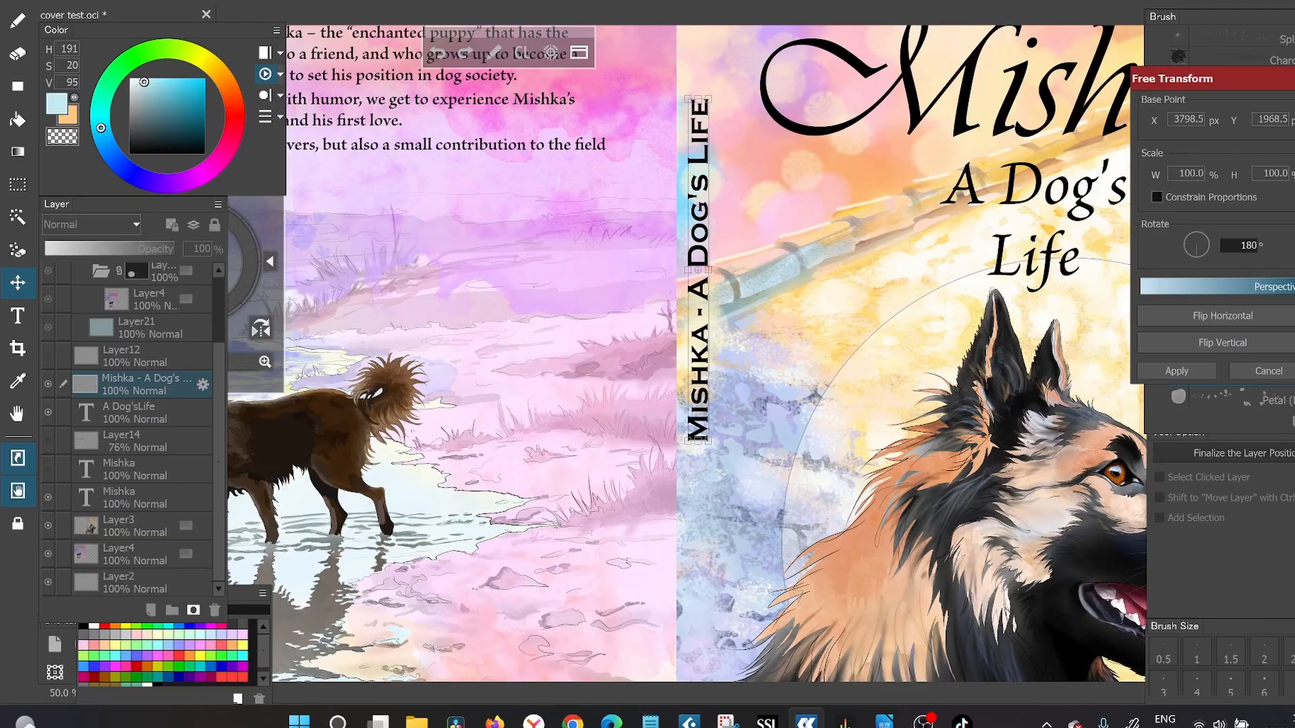
pyautogui.moveTo(698, 439); pyautogui.dragTo(698, 491)
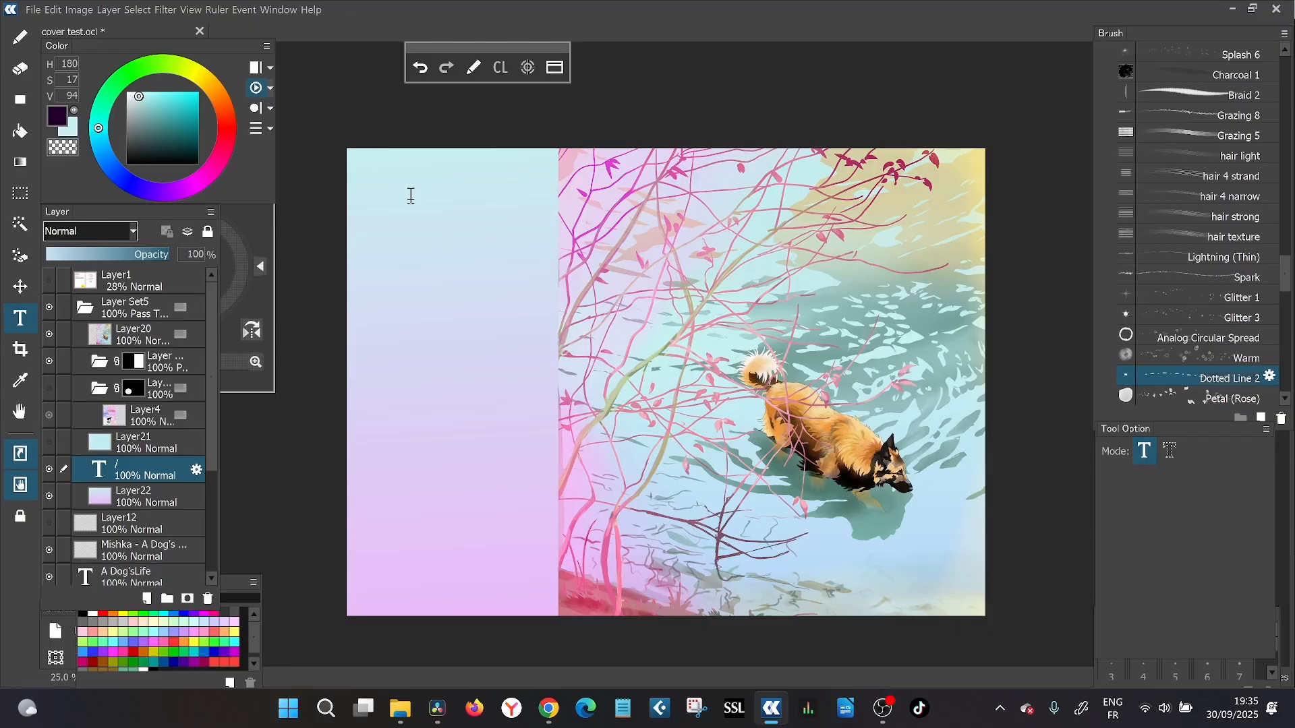
# Start a 30 pt Vivaldi text block near the top of the back cover and enter placeholder text with a line break
pyautogui.click(410, 195)
pyautogui.write('df')
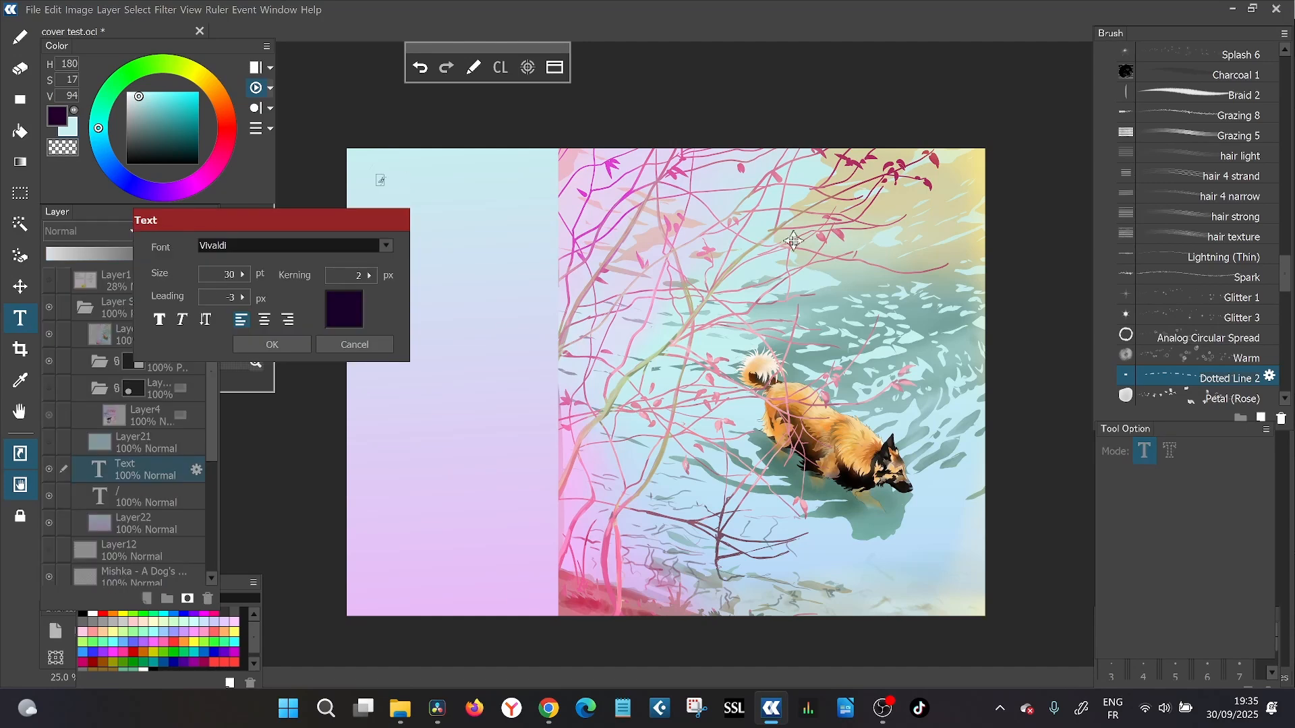
pyautogui.write('jdfn dfkjndlfhnk f')
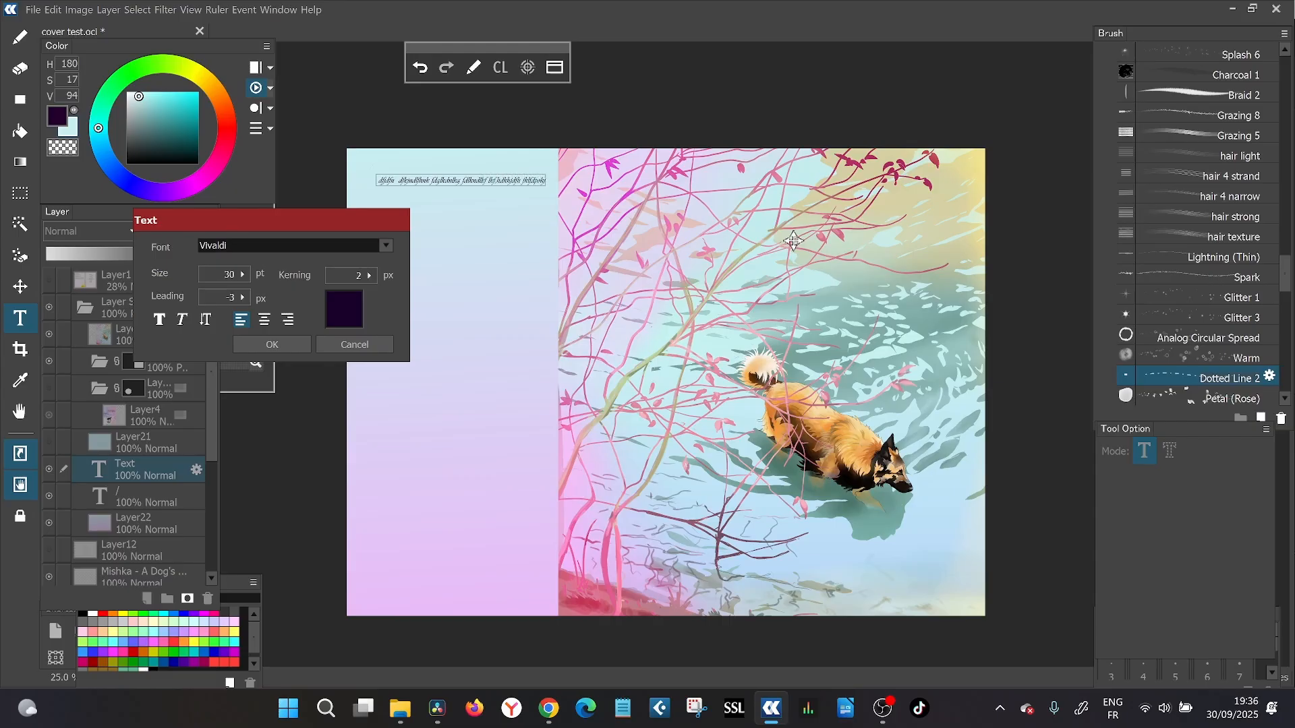
pyautogui.write('f')
pyautogui.press('Return')
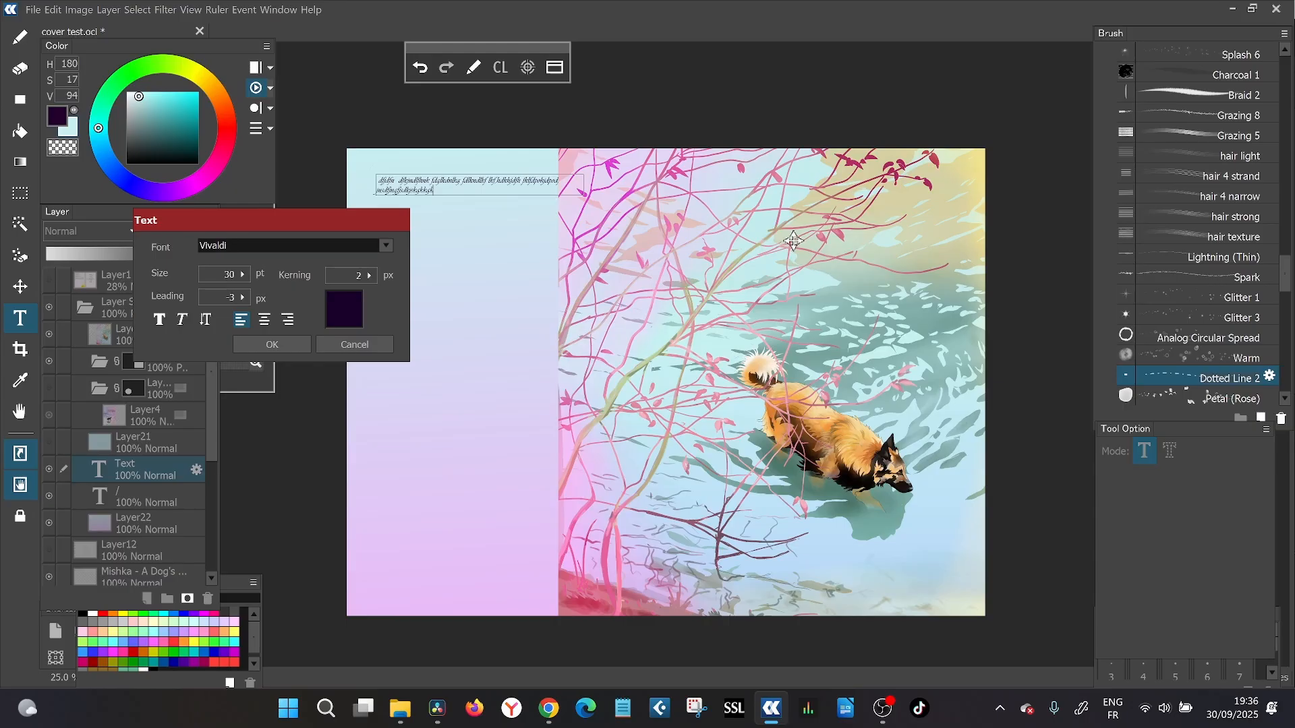
# Paste a longer passage into the back-cover text block and break its lines to fit the cover width
pyautogui.hotkey('ctrl', 'v')
pyautogui.moveTo(601, 195)
pyautogui.mouseDown()
pyautogui.moveTo(607, 178)
pyautogui.moveTo(602, 198)
pyautogui.mouseUp()
pyautogui.click(612, 189)
pyautogui.press('Return')
pyautogui.moveTo(600, 208); pyautogui.dragTo(618, 192)
pyautogui.press('Return')
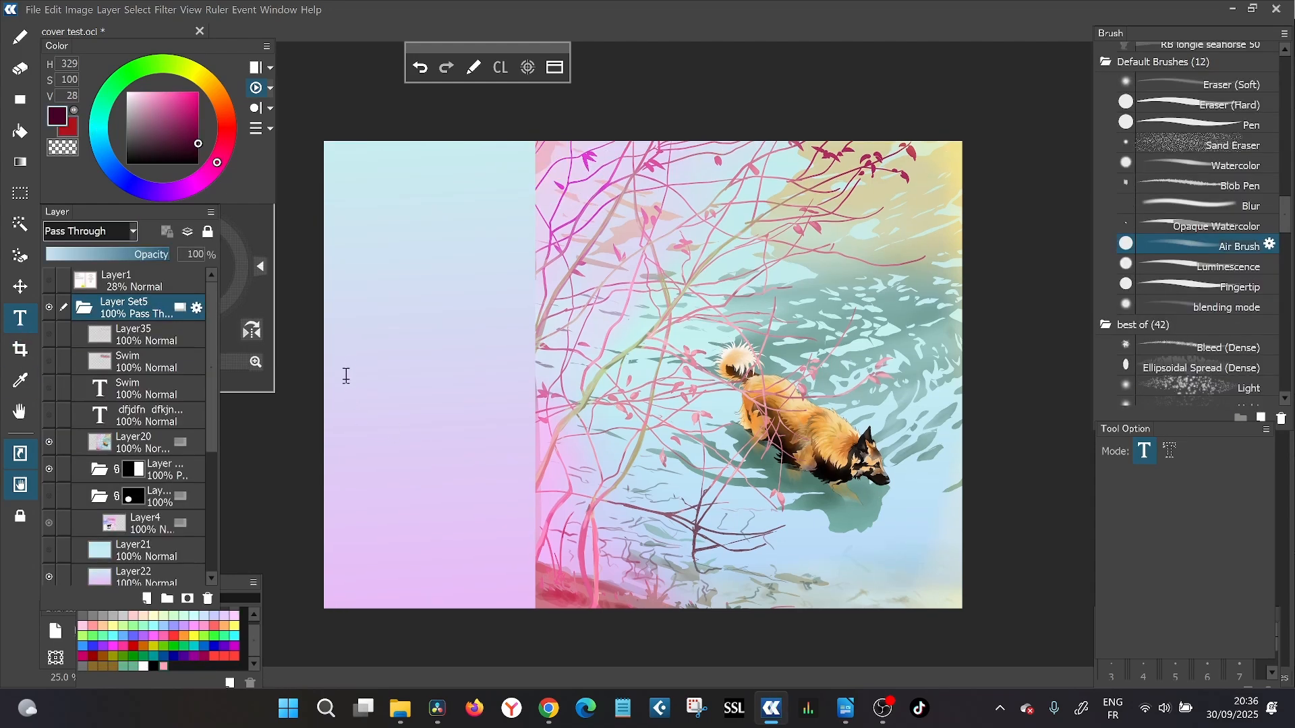
# Paste a short placeholder paragraph into a new 35 pt Footlight MT Light text block on the lower back cover
pyautogui.click(352, 405)
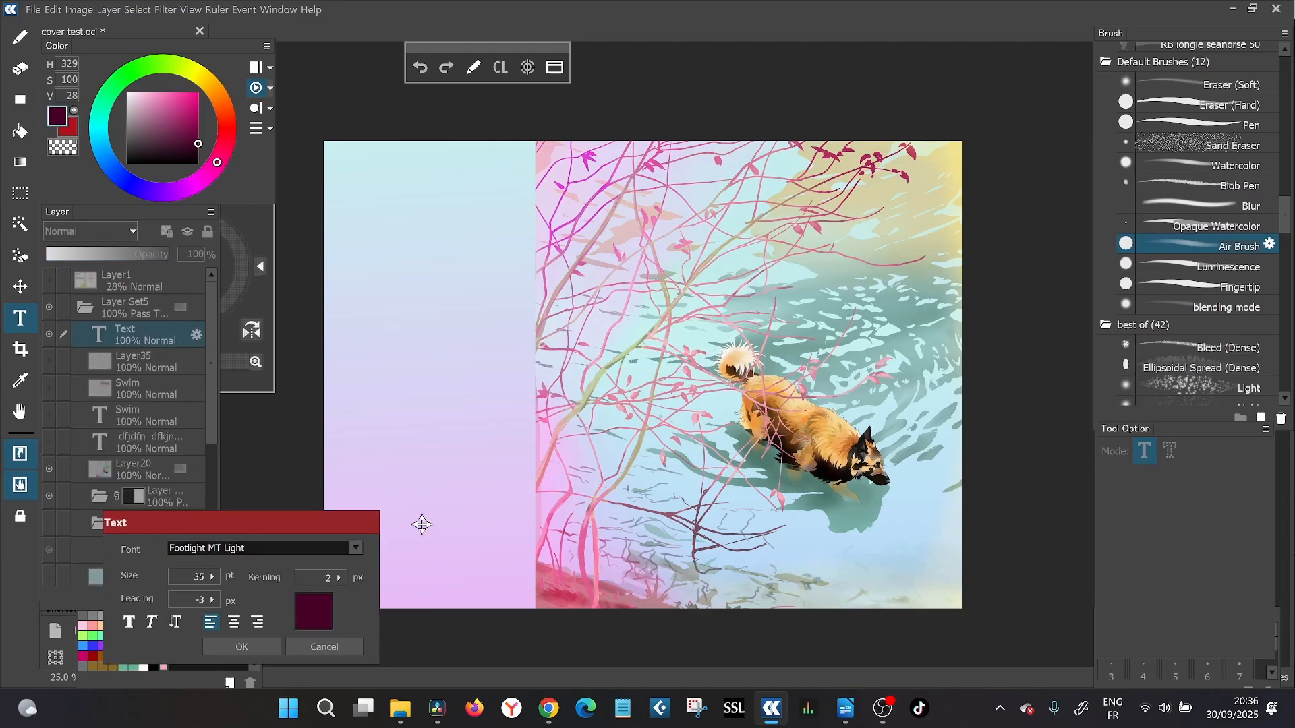
pyautogui.hotkey('ctrl', 'v')
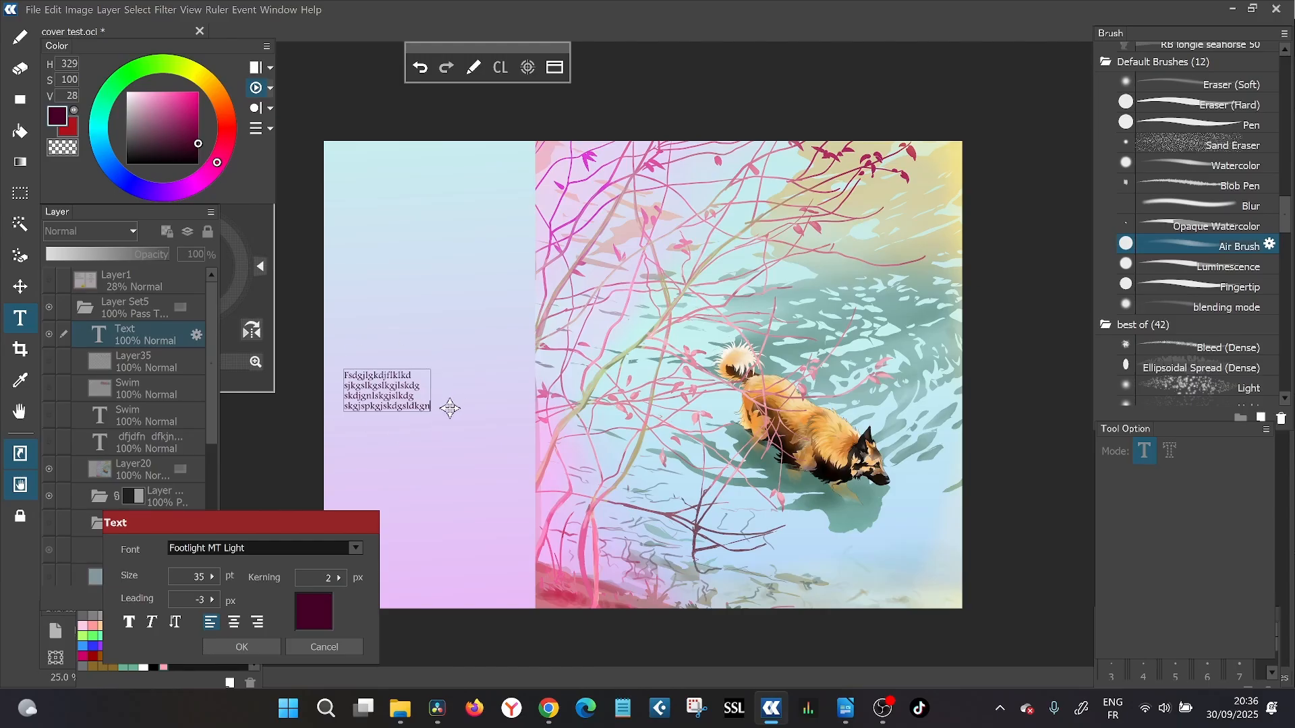
pyautogui.click(242, 647)
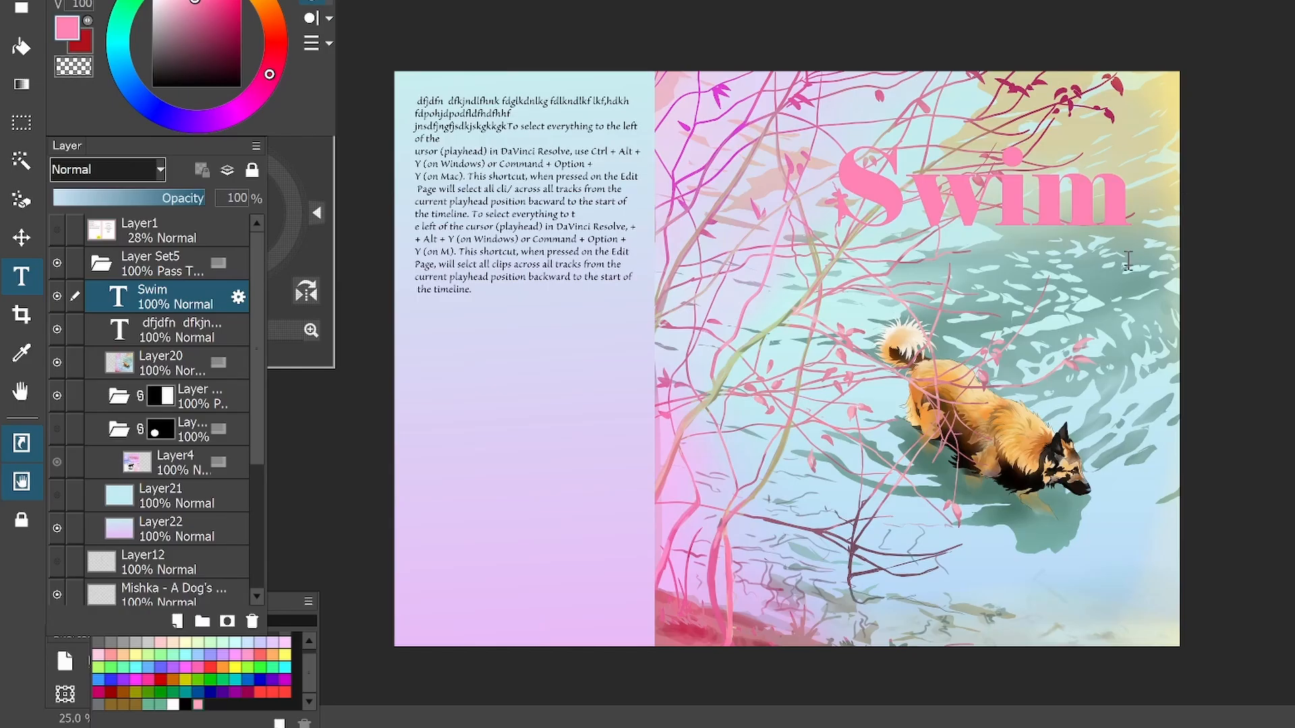
# Check the cover text against the template guide, and preview the Saturation and Hue blend modes on the Swim title
pyautogui.click(57, 230)
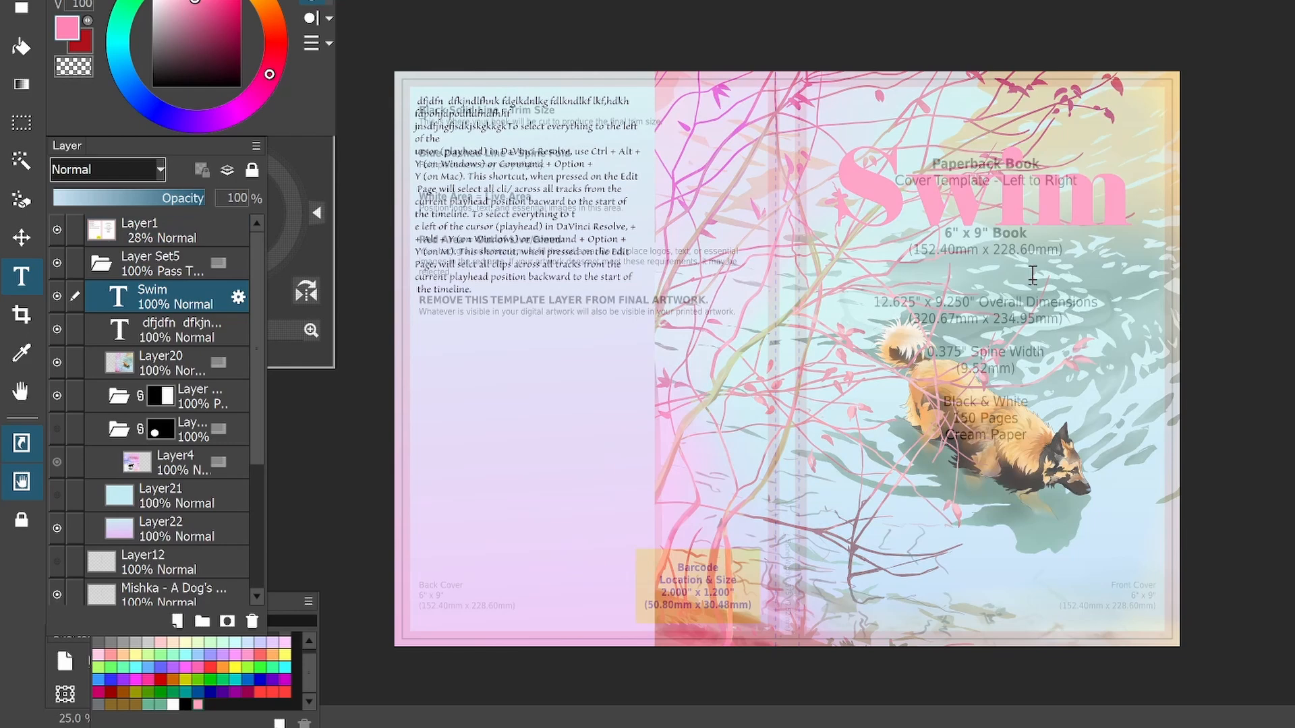
pyautogui.click(57, 229)
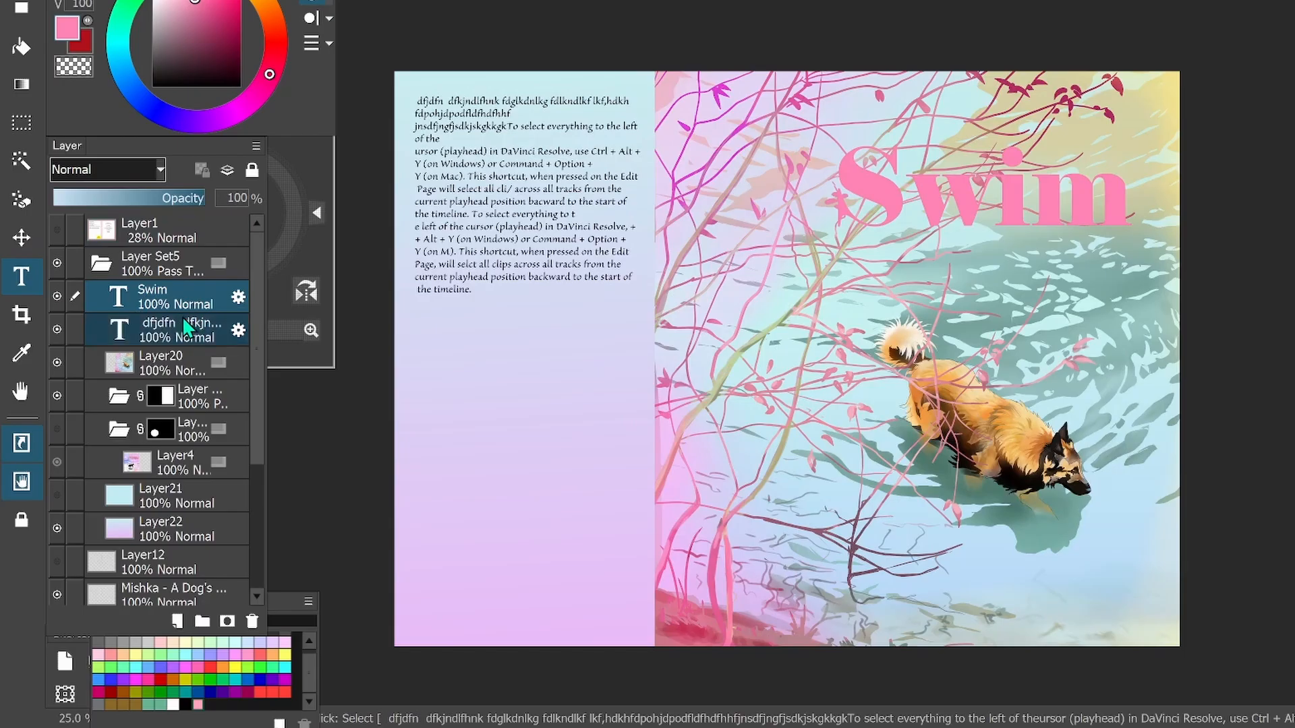
pyautogui.click(160, 169)
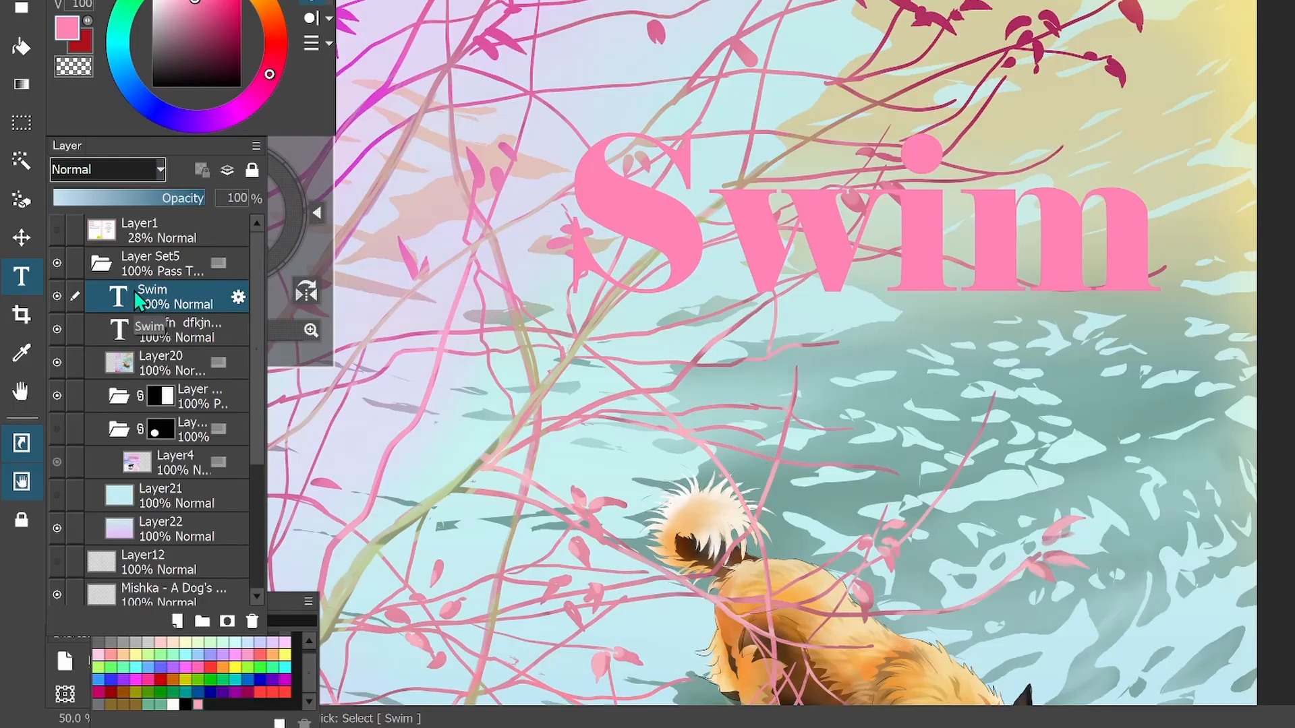
pyautogui.click(161, 171)
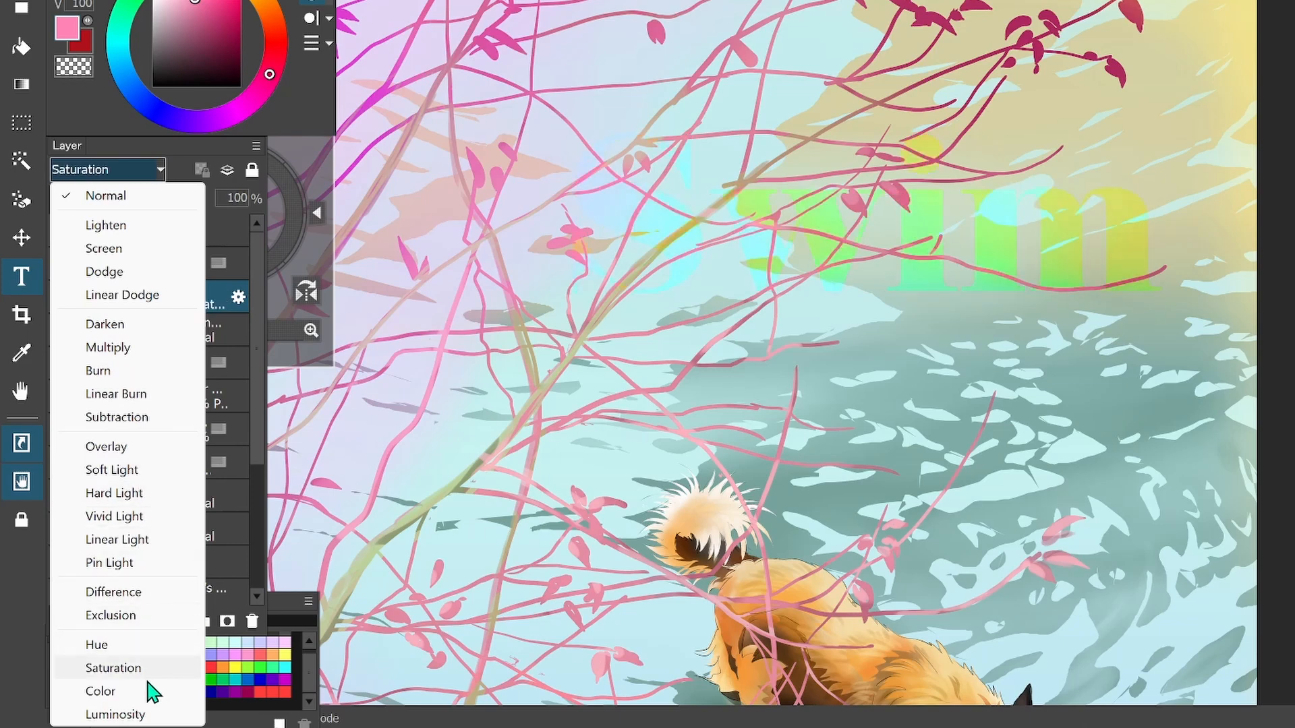
pyautogui.click(192, 192)
pyautogui.click(160, 169)
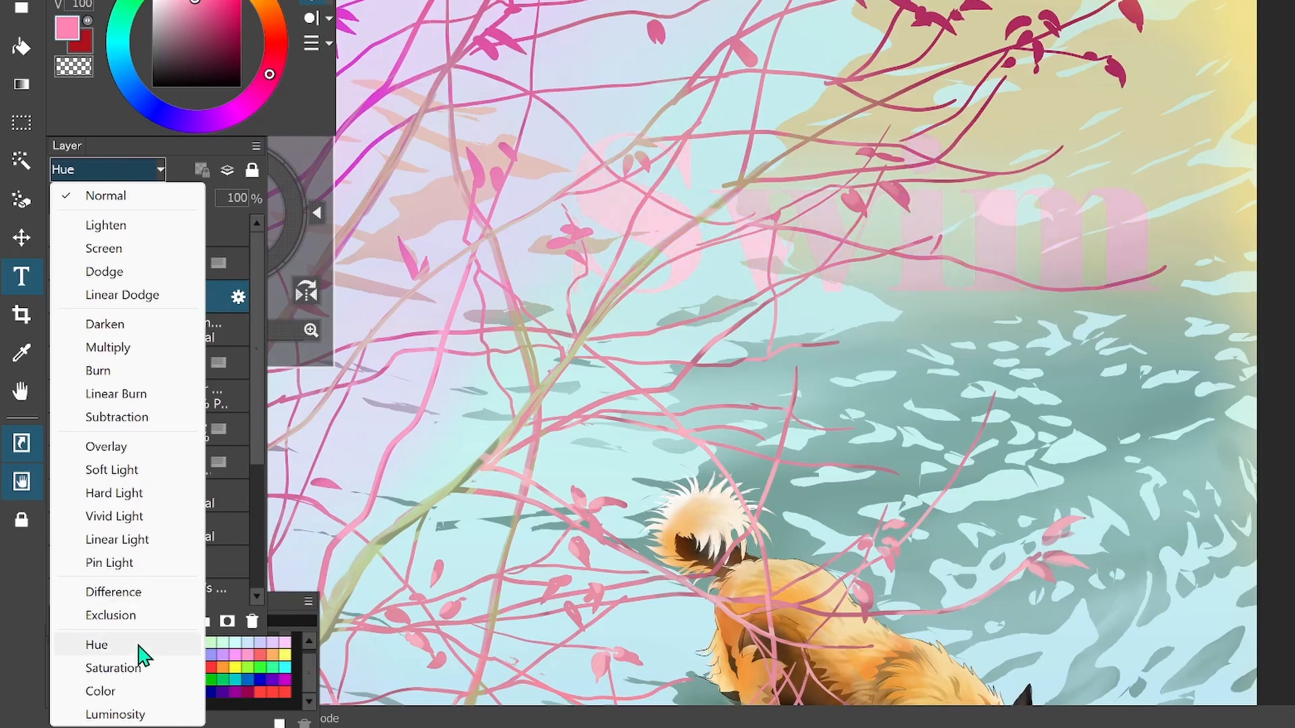
pyautogui.press('Escape')
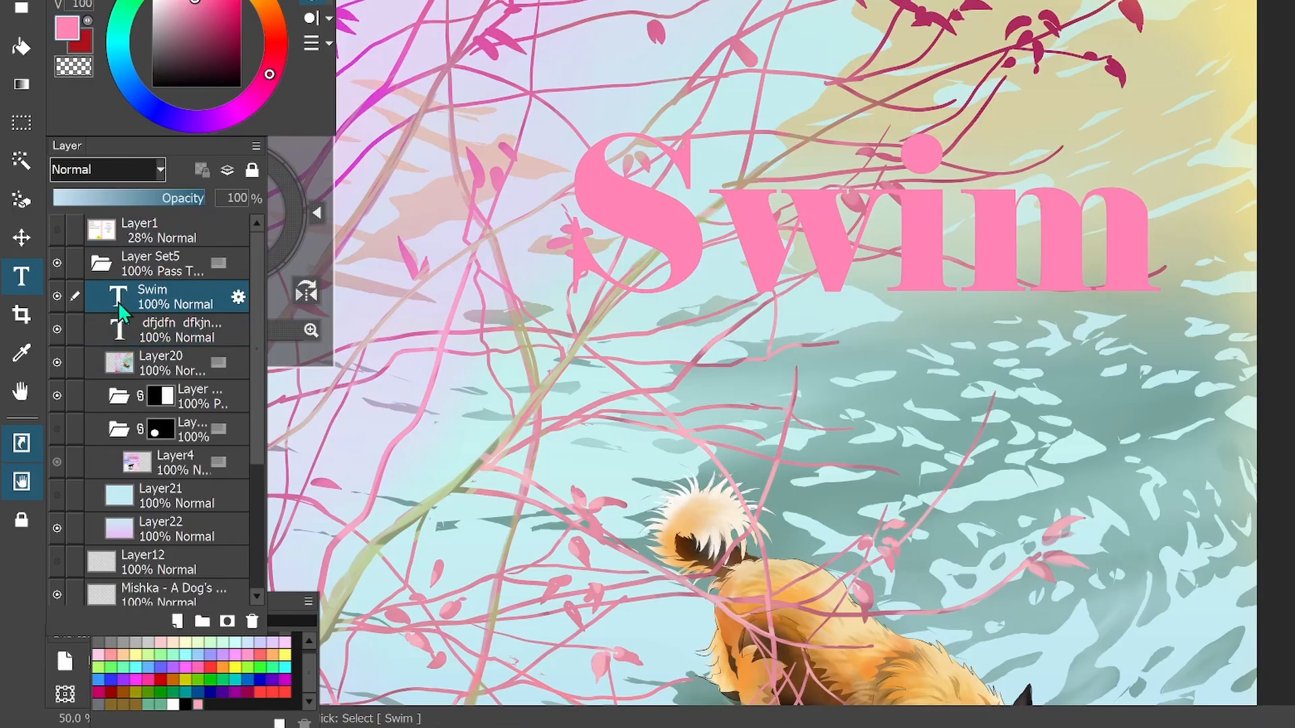
# Select the shape of the Swim lettering and airbrush dark pink shading inside it on a new layer above the title
pyautogui.keyDown('ctrl'); pyautogui.click(112, 341); pyautogui.keyUp('ctrl')
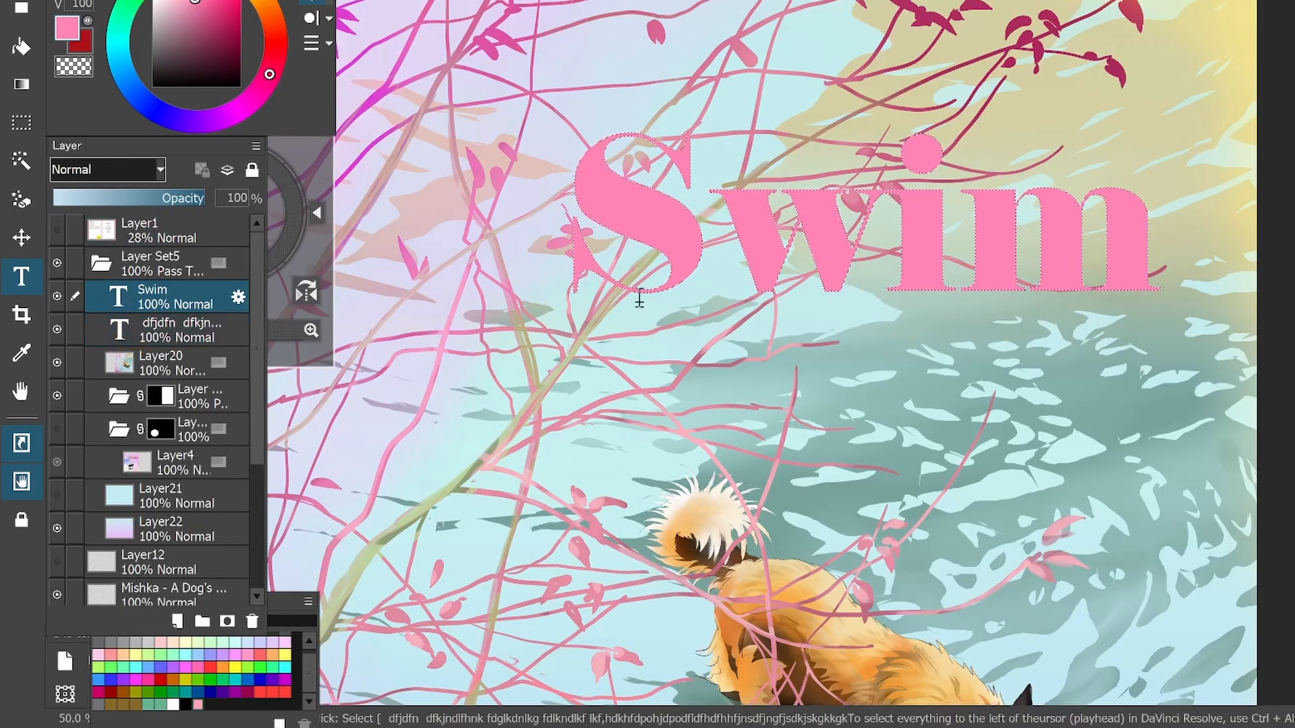
pyautogui.click(176, 621)
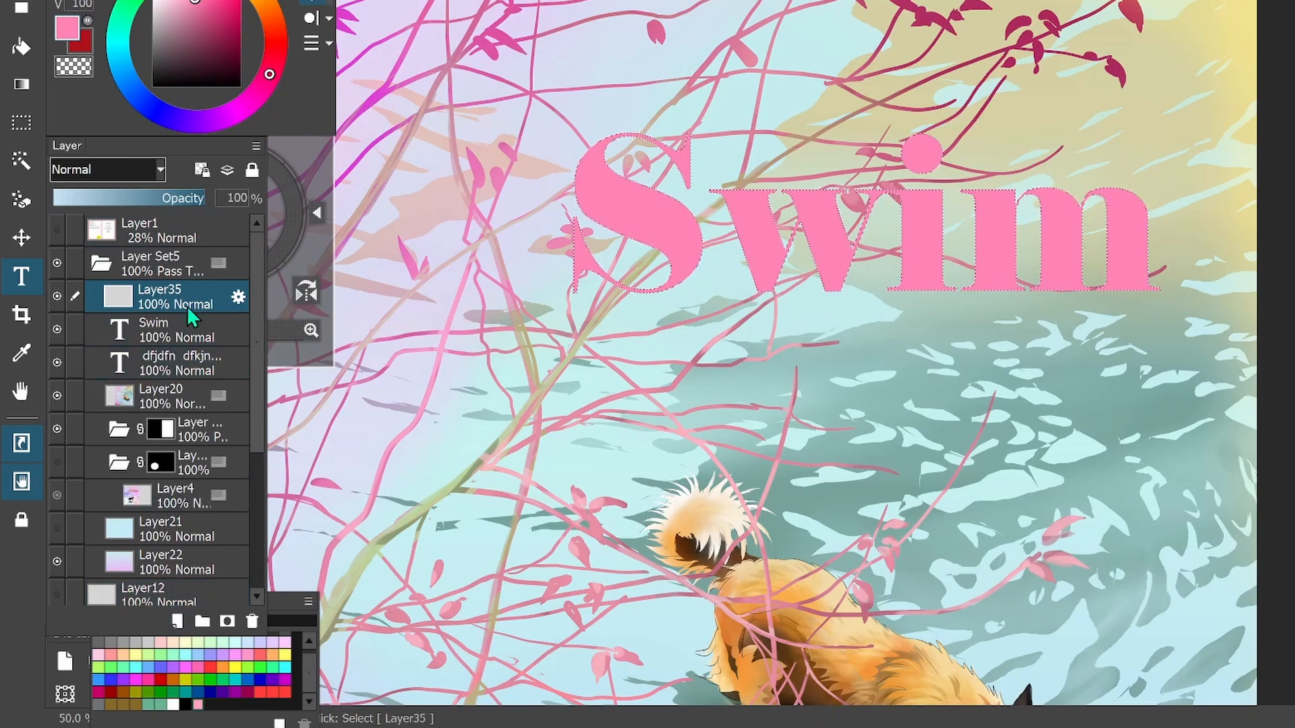
pyautogui.moveTo(199, 2); pyautogui.dragTo(226, 28)
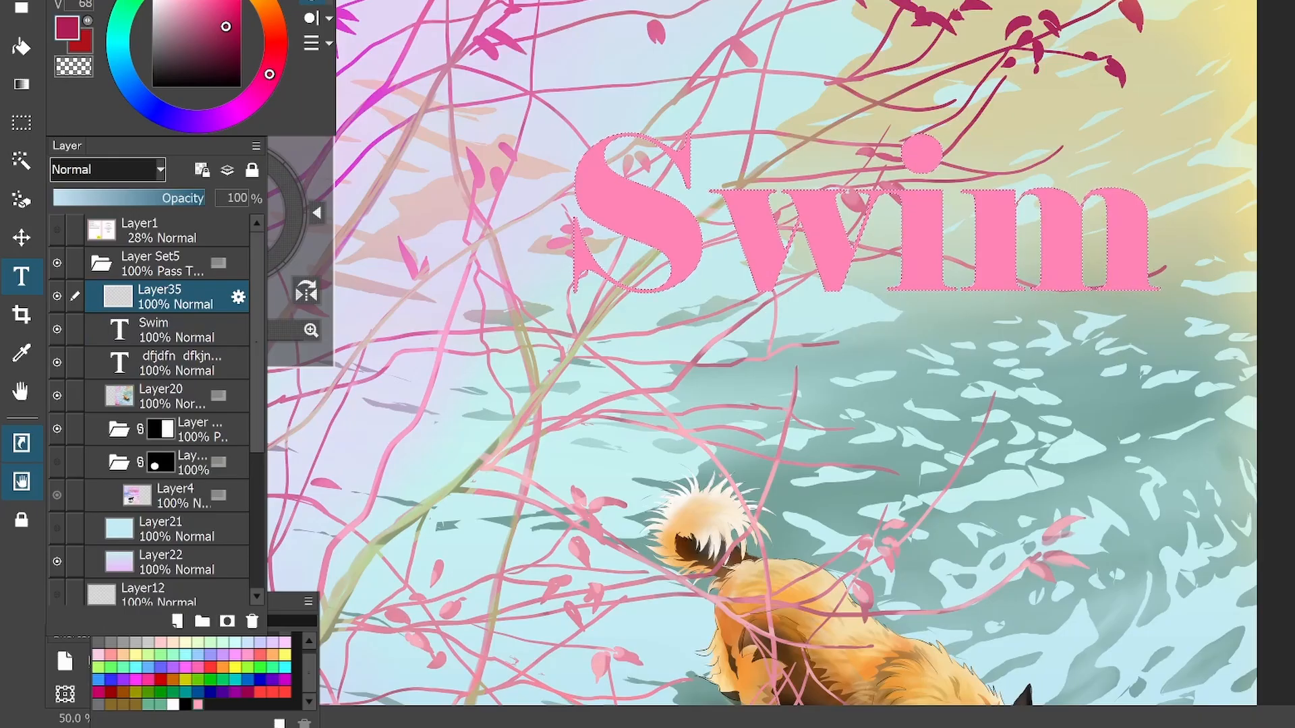
pyautogui.press('b')
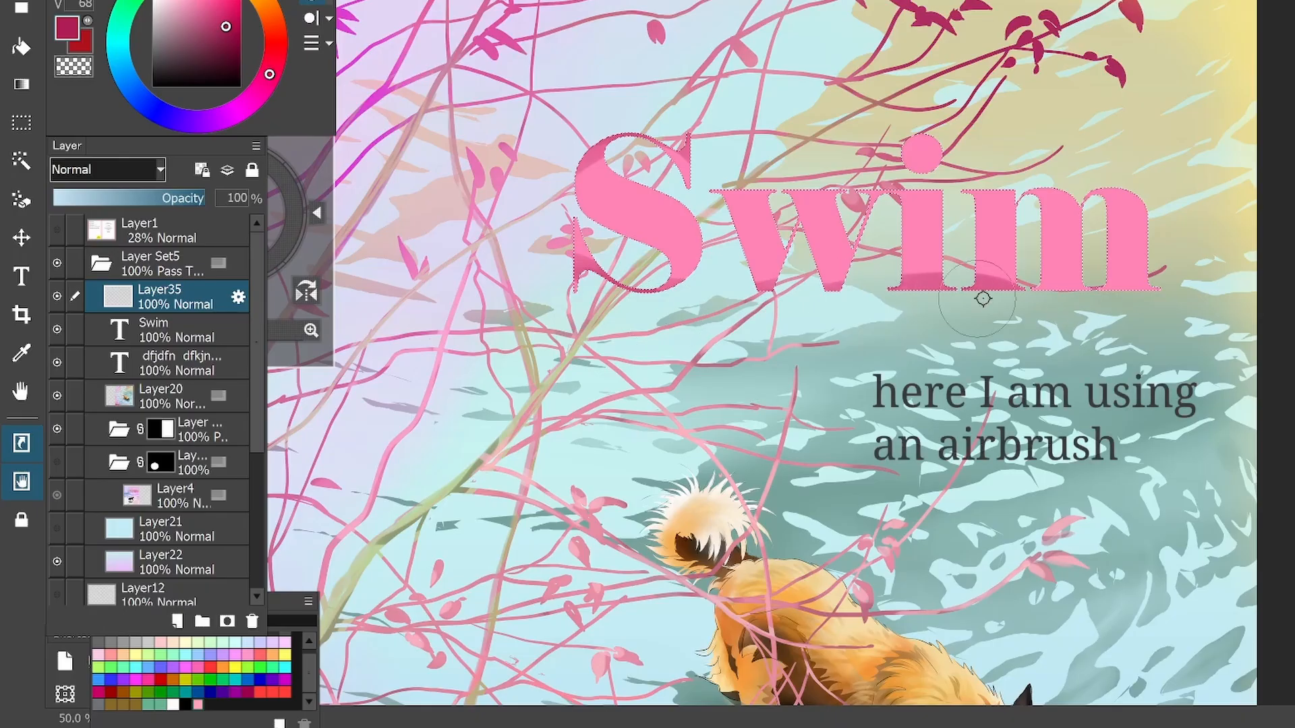
pyautogui.moveTo(982, 299); pyautogui.dragTo(1187, 280)
pyautogui.moveTo(894, 123)
pyautogui.mouseDown()
pyautogui.moveTo(963, 130)
pyautogui.moveTo(1160, 206)
pyautogui.moveTo(704, 196)
pyautogui.moveTo(599, 158)
pyautogui.moveTo(585, 194)
pyautogui.moveTo(611, 273)
pyautogui.mouseUp()
pyautogui.moveTo(680, 142); pyautogui.dragTo(579, 216)
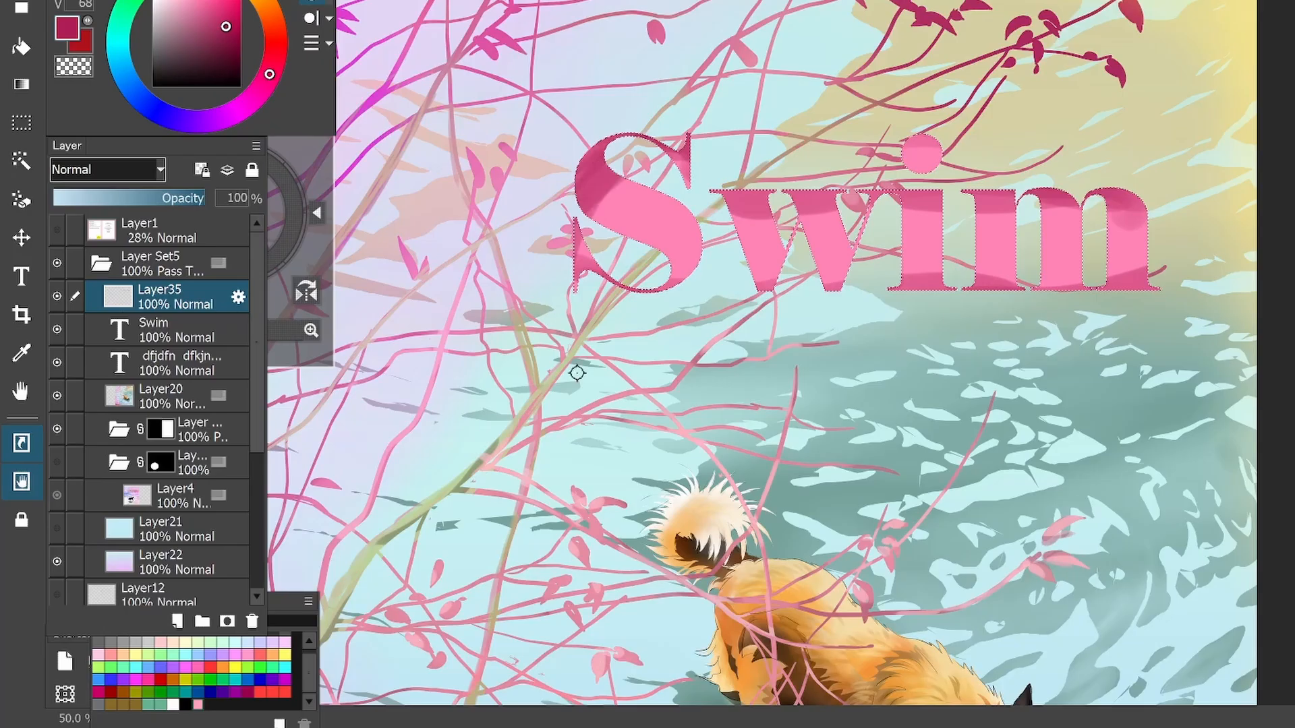
pyautogui.moveTo(900, 286)
pyautogui.mouseDown()
pyautogui.moveTo(1147, 283)
pyautogui.moveTo(1190, 252)
pyautogui.moveTo(1154, 253)
pyautogui.mouseUp()
# Airbrush orange and yellow streaks across the middle of the Swim letters on the new layer
pyautogui.click(271, 14)
pyautogui.moveTo(226, 27); pyautogui.dragTo(224, 1)
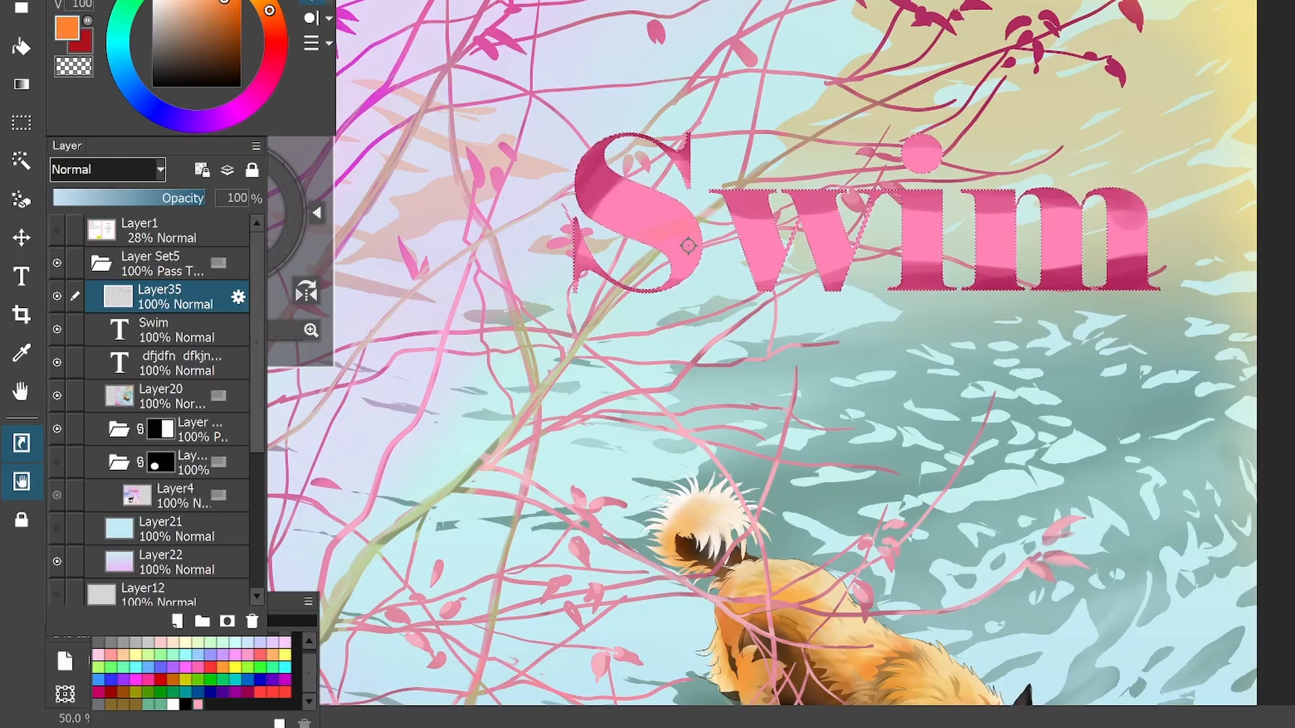
pyautogui.click(246, 2)
pyautogui.moveTo(604, 221)
pyautogui.mouseDown()
pyautogui.moveTo(743, 230)
pyautogui.moveTo(610, 226)
pyautogui.moveTo(882, 259)
pyautogui.mouseUp()
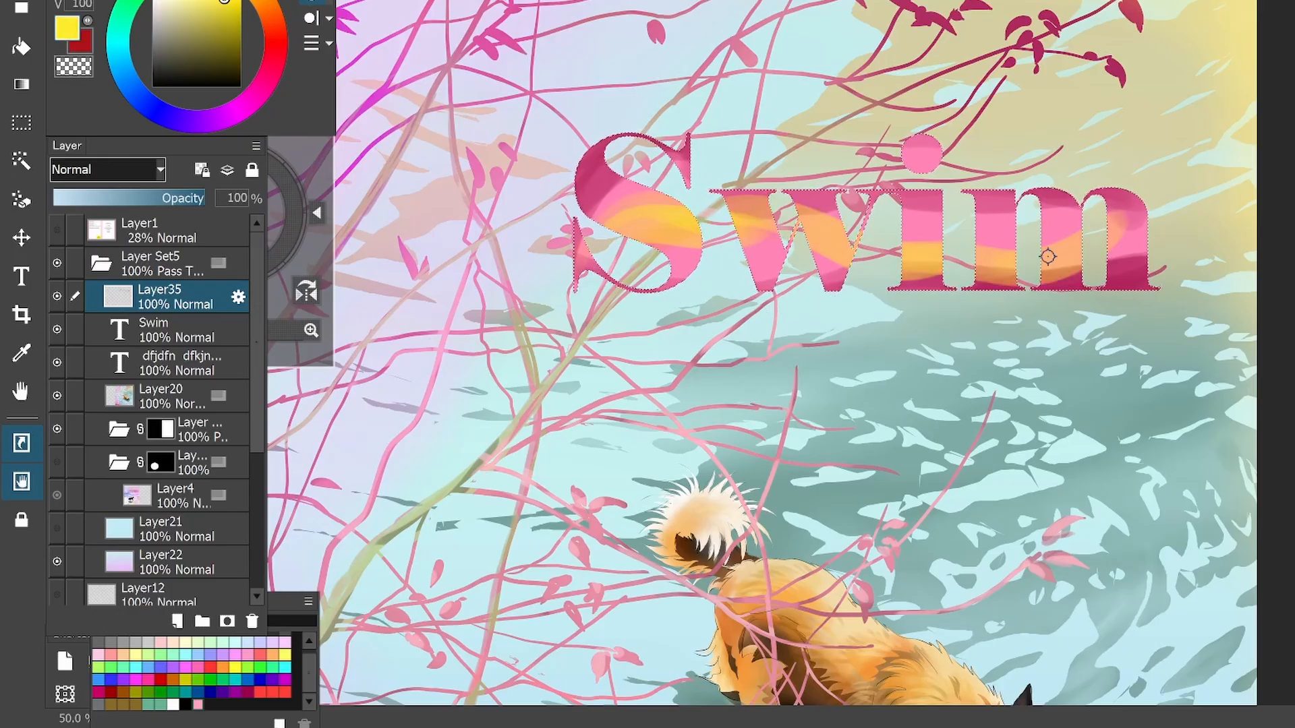
pyautogui.moveTo(689, 231); pyautogui.dragTo(574, 375)
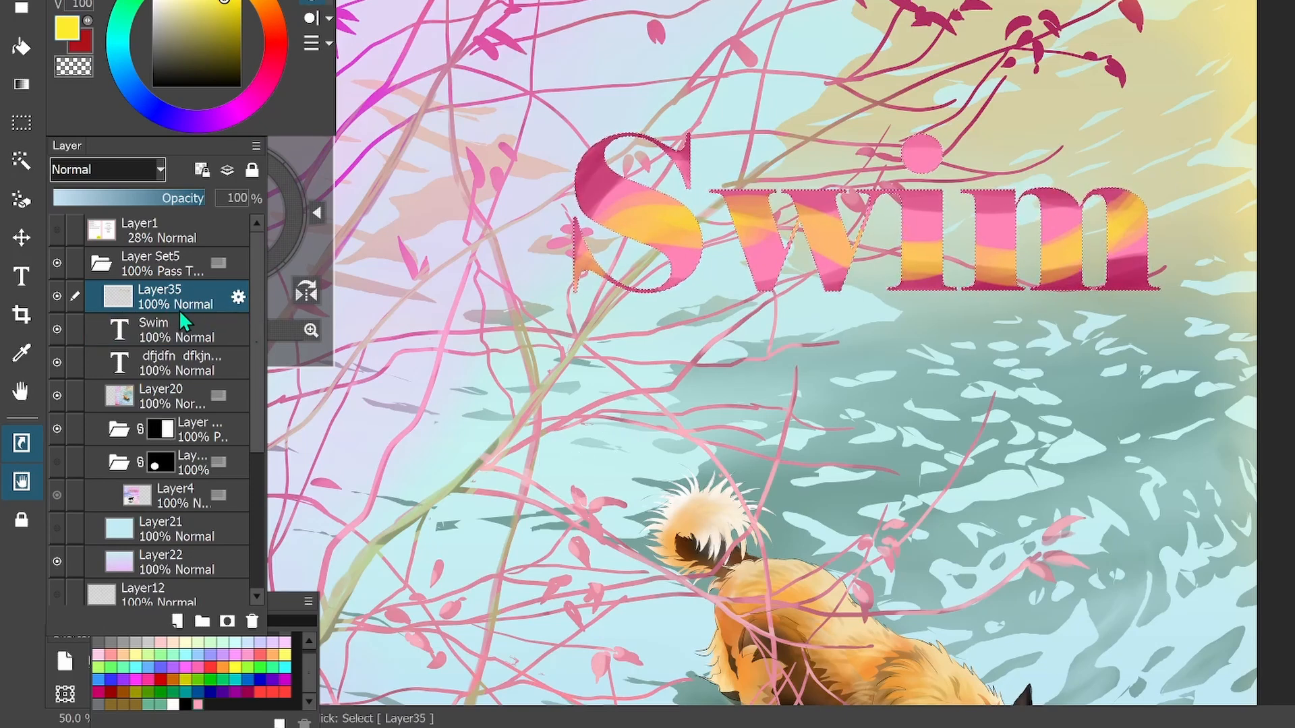
# Toggle the Swim text layer off and on to view the painted shading alone, and adjust the shading layer's opacity
pyautogui.keyDown('ctrl'); pyautogui.click(182, 331); pyautogui.keyUp('ctrl')
pyautogui.click(57, 329)
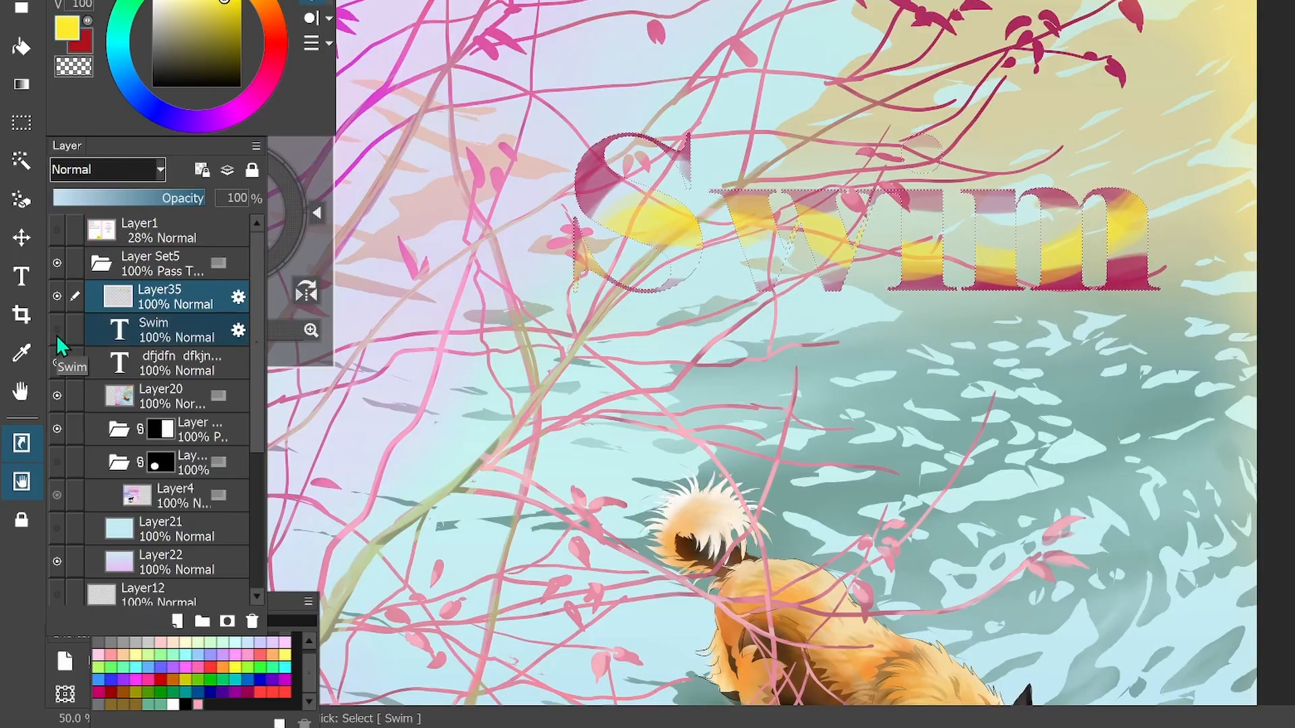
pyautogui.click(58, 331)
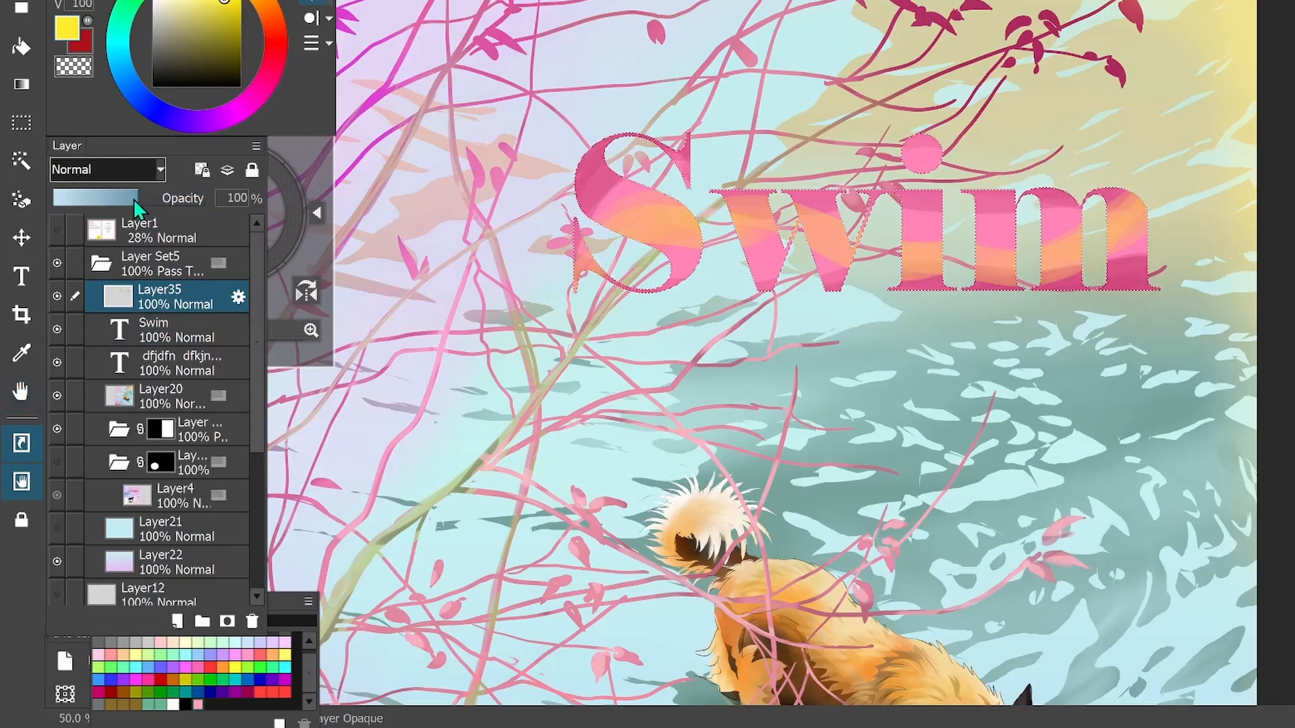
pyautogui.moveTo(122, 197); pyautogui.dragTo(191, 181)
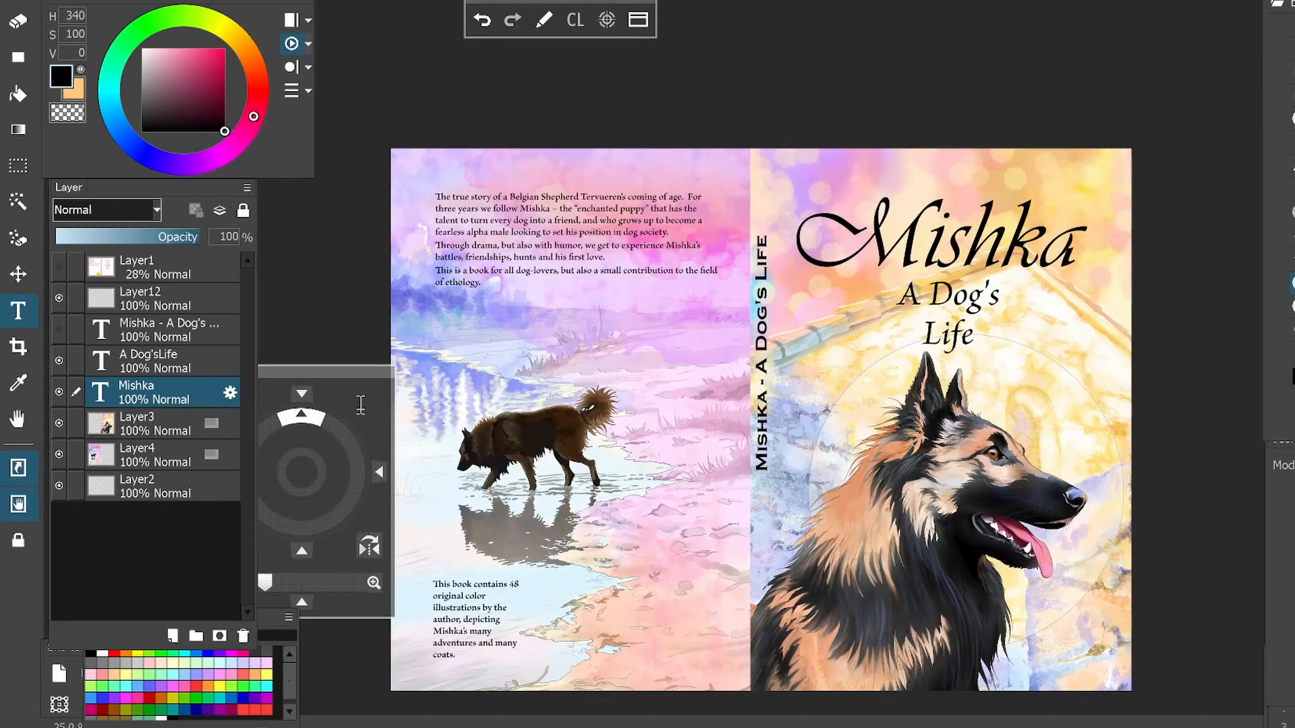
# Duplicate the front-cover Mishka title text layer
pyautogui.click(247, 188)
pyautogui.click(345, 158)
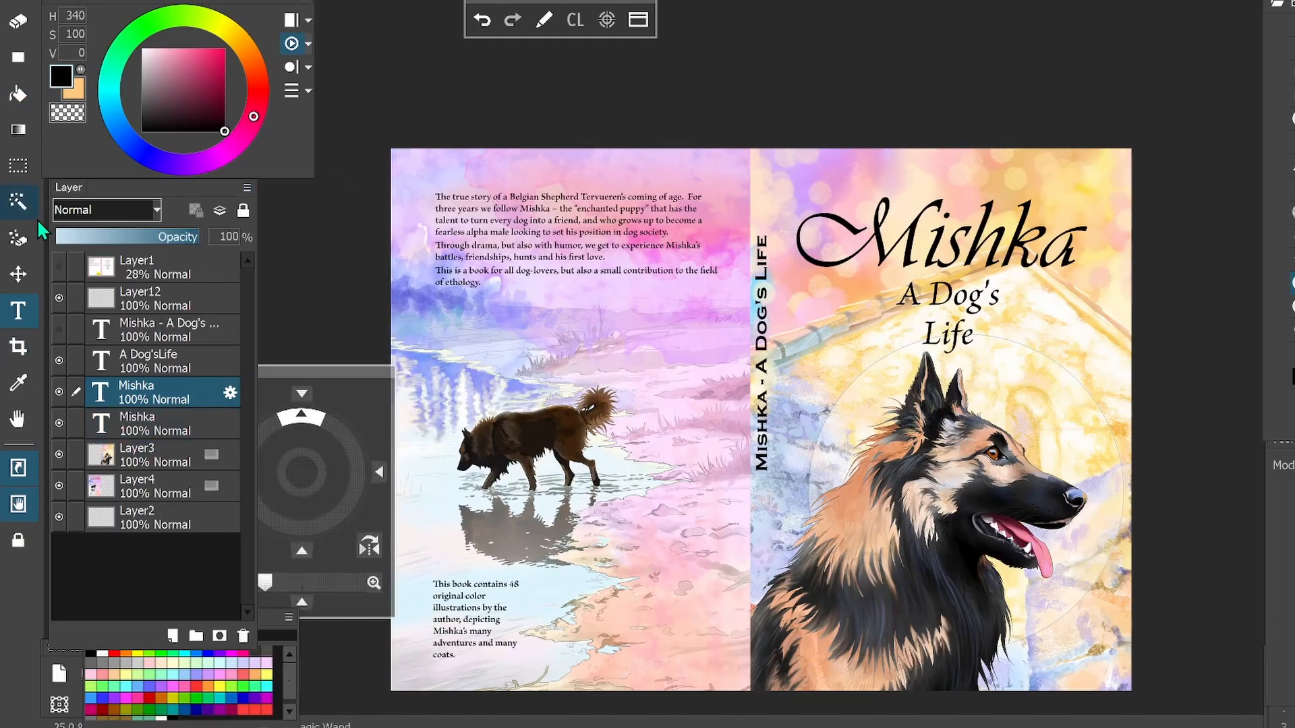
# Move the duplicated Mishka title onto the upper back cover and select the shape of its lettering
pyautogui.click(27, 271)
pyautogui.moveTo(950, 246); pyautogui.dragTo(576, 305)
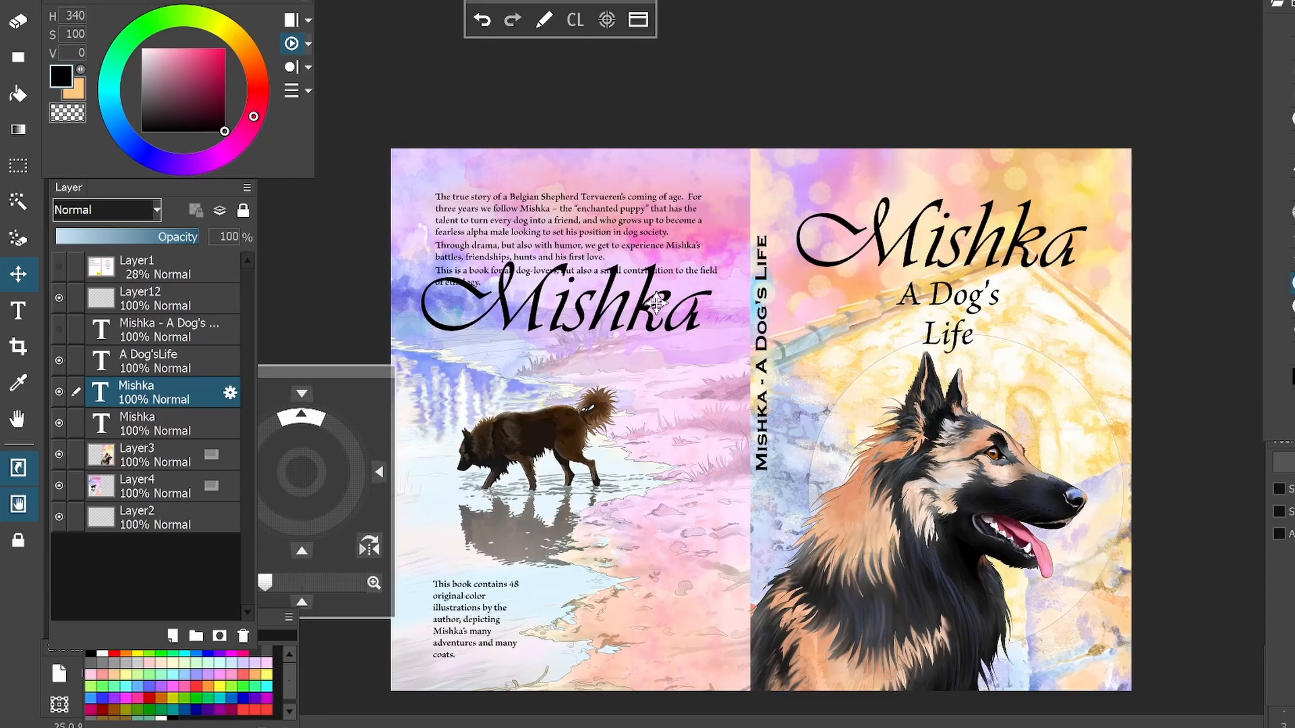
pyautogui.keyDown('ctrl'); pyautogui.click(93, 387); pyautogui.keyUp('ctrl')
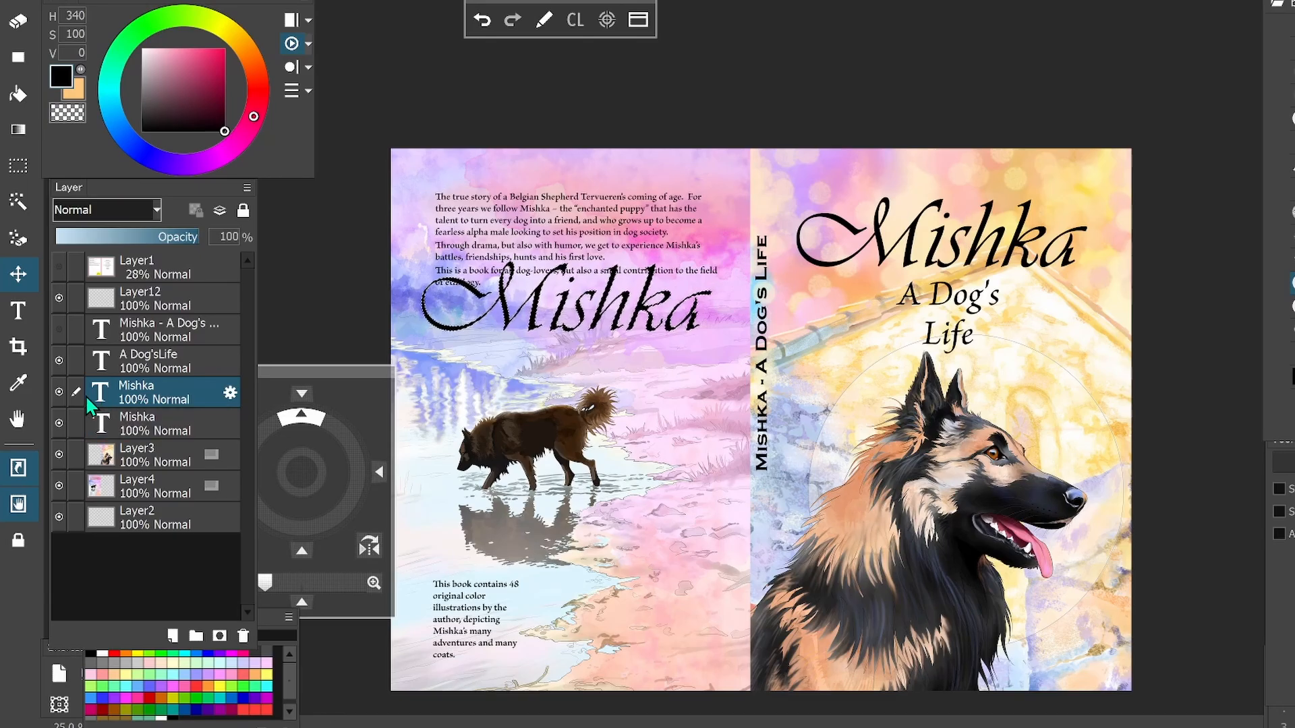
# Paint the selected back-cover Mishka letters blue-violet (H 238, S 45, V 98) on a new layer with the Pen brush, and deselect
pyautogui.moveTo(212, 100); pyautogui.dragTo(238, 47)
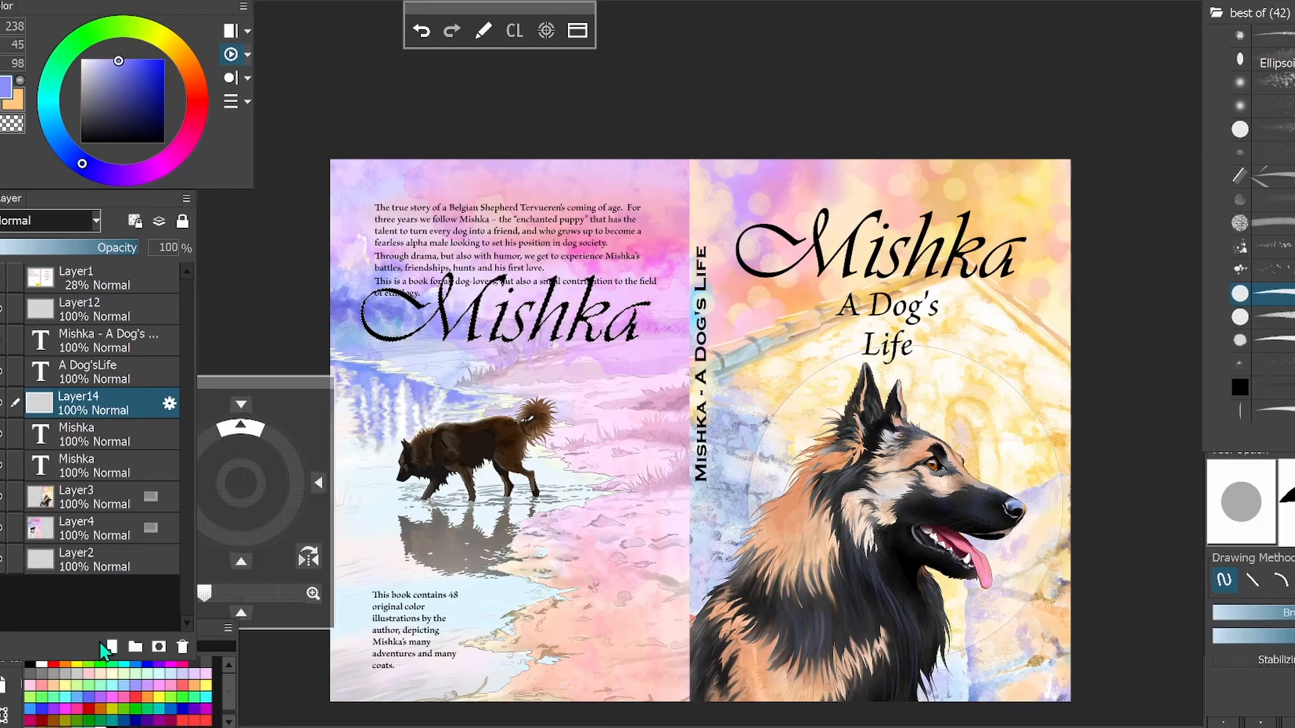
pyautogui.moveTo(591, 351)
pyautogui.mouseDown()
pyautogui.moveTo(543, 333)
pyautogui.moveTo(553, 292)
pyautogui.moveTo(417, 313)
pyautogui.moveTo(408, 273)
pyautogui.moveTo(370, 286)
pyautogui.moveTo(497, 339)
pyautogui.mouseUp()
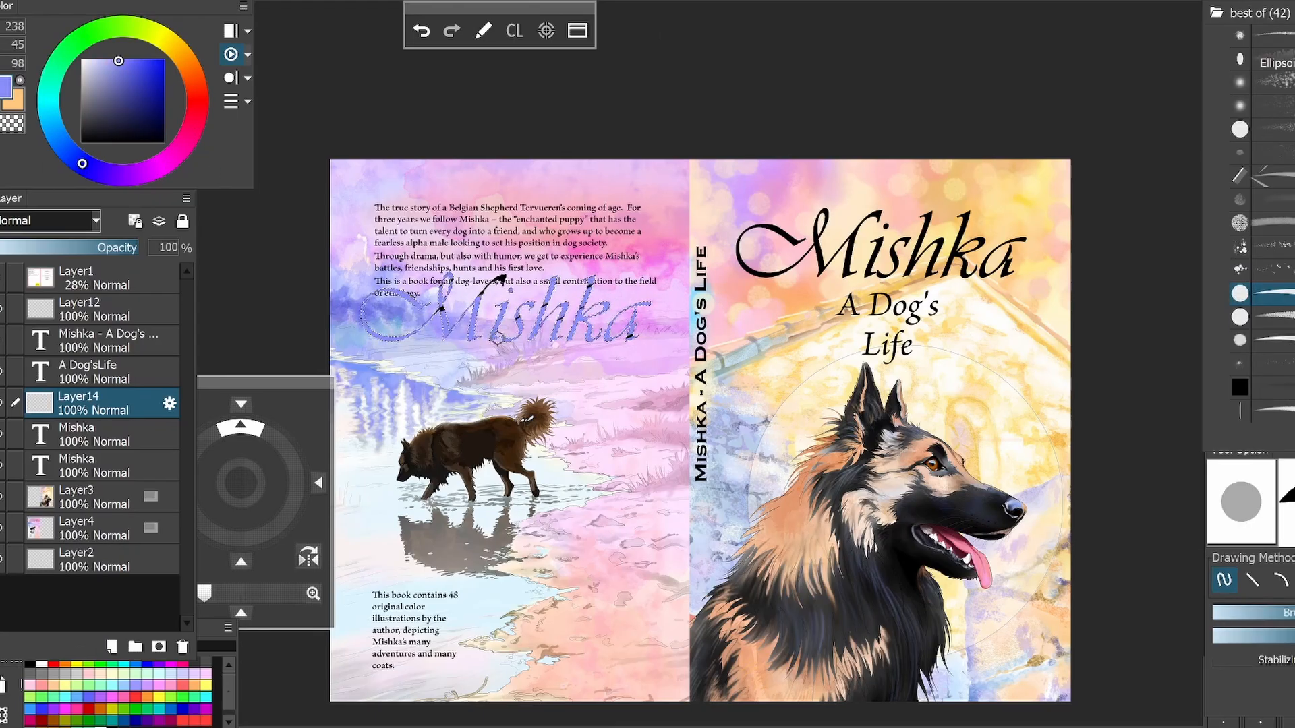
pyautogui.moveTo(1282, 613); pyautogui.dragTo(1293, 613)
pyautogui.moveTo(634, 321)
pyautogui.mouseDown()
pyautogui.moveTo(423, 305)
pyautogui.moveTo(446, 308)
pyautogui.mouseUp()
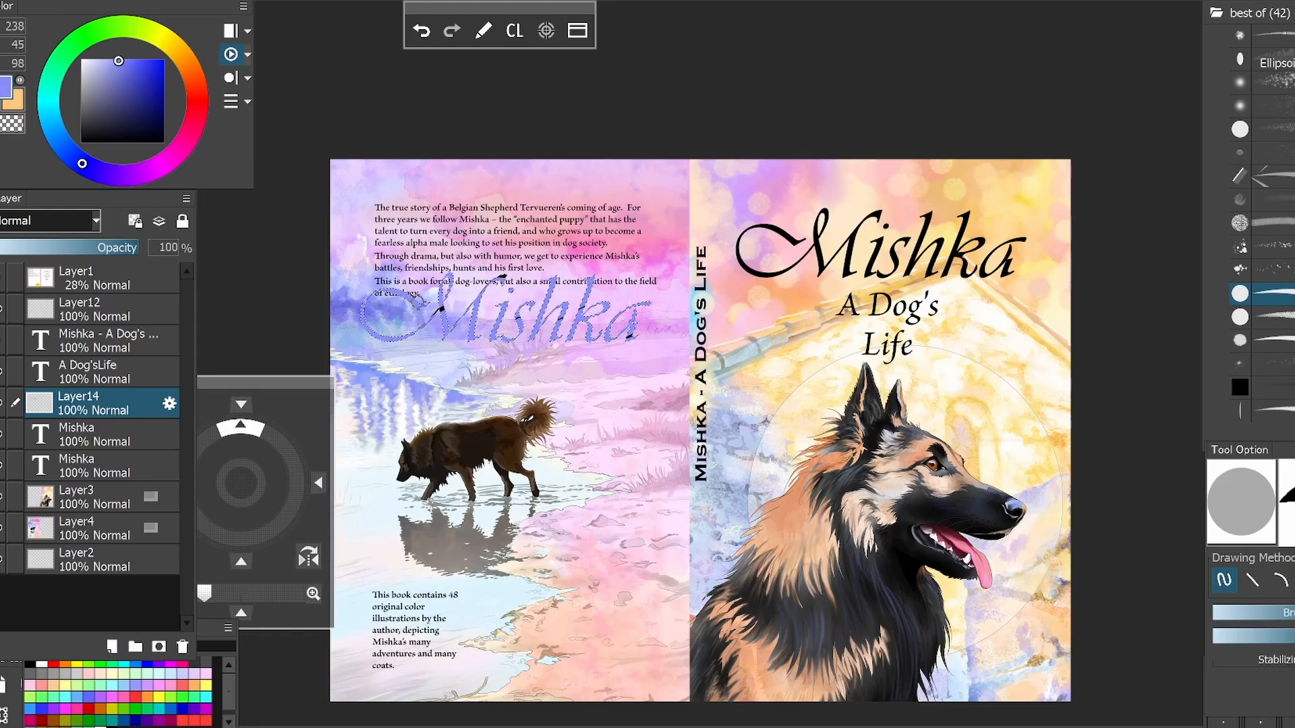
pyautogui.moveTo(532, 308)
pyautogui.mouseDown()
pyautogui.moveTo(509, 282)
pyautogui.moveTo(633, 344)
pyautogui.moveTo(492, 308)
pyautogui.mouseUp()
pyautogui.hotkey('ctrl', 'd')
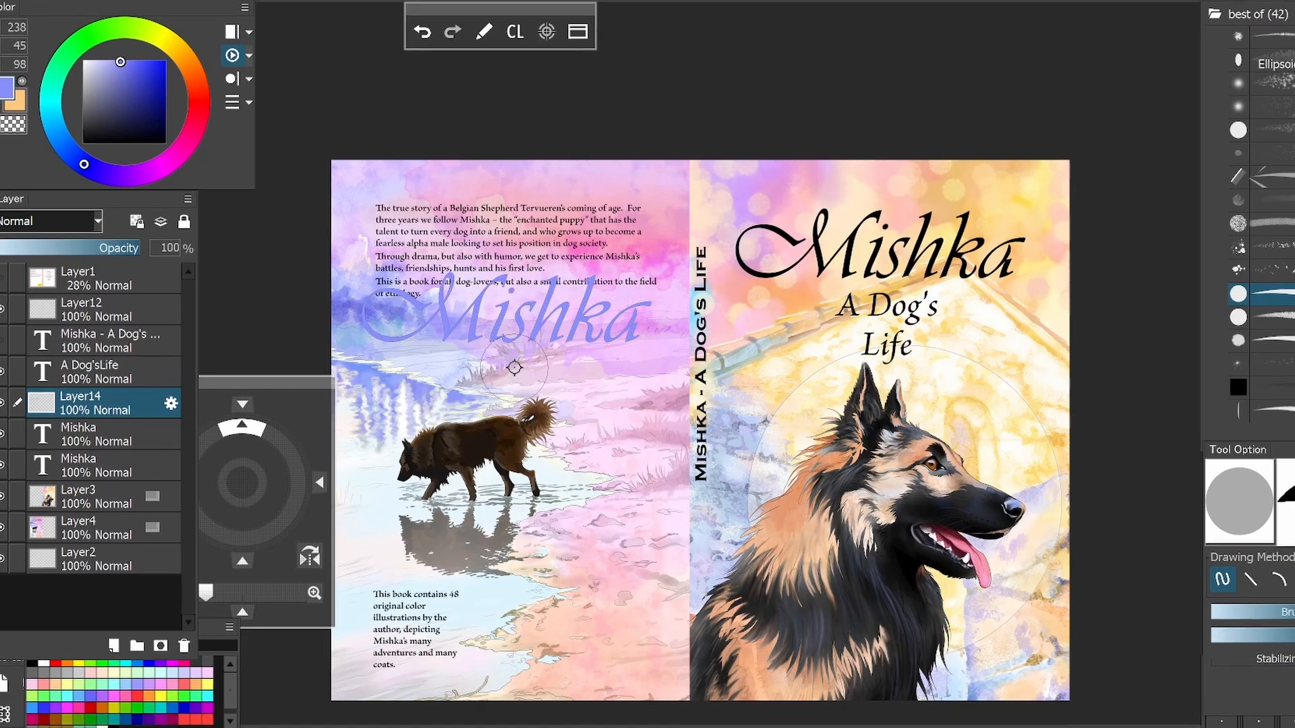
# Flip the painted blue-violet lettering vertically with Free Transform and place it directly beneath the black back-cover title as a reflection
pyautogui.hotkey('ctrl', 'shift', 't')
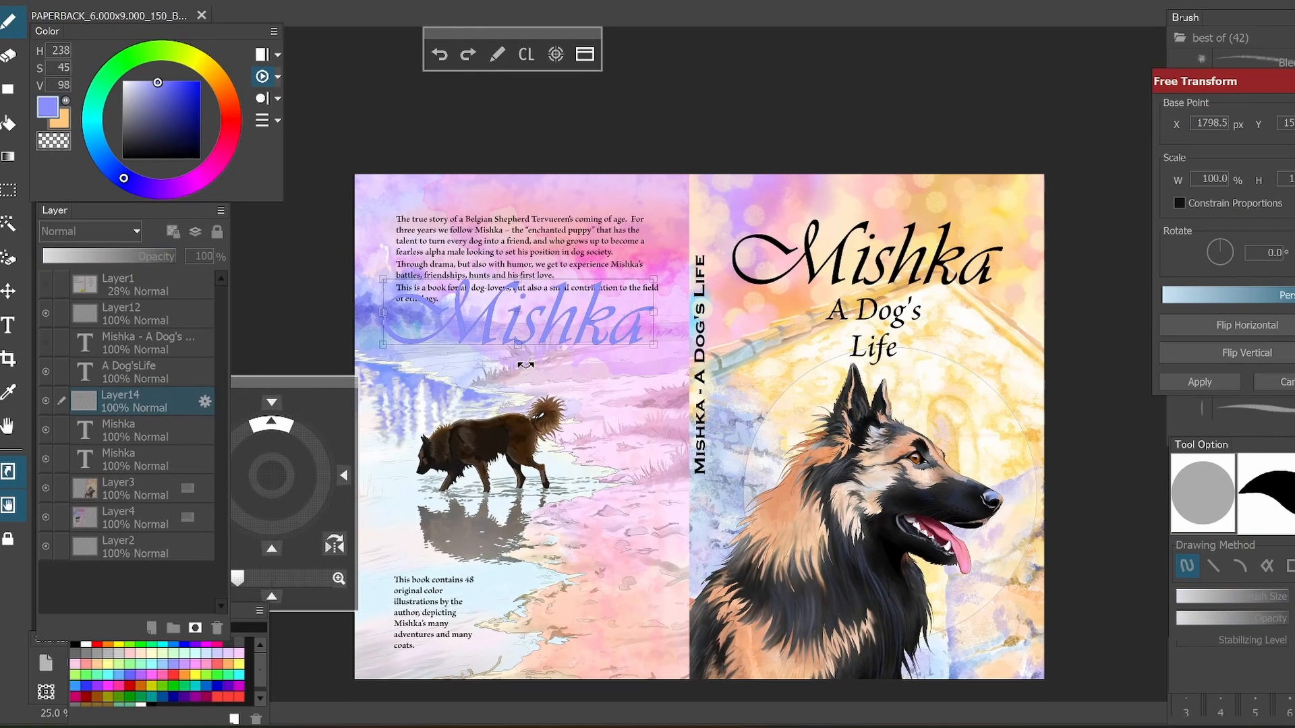
pyautogui.click(1265, 331)
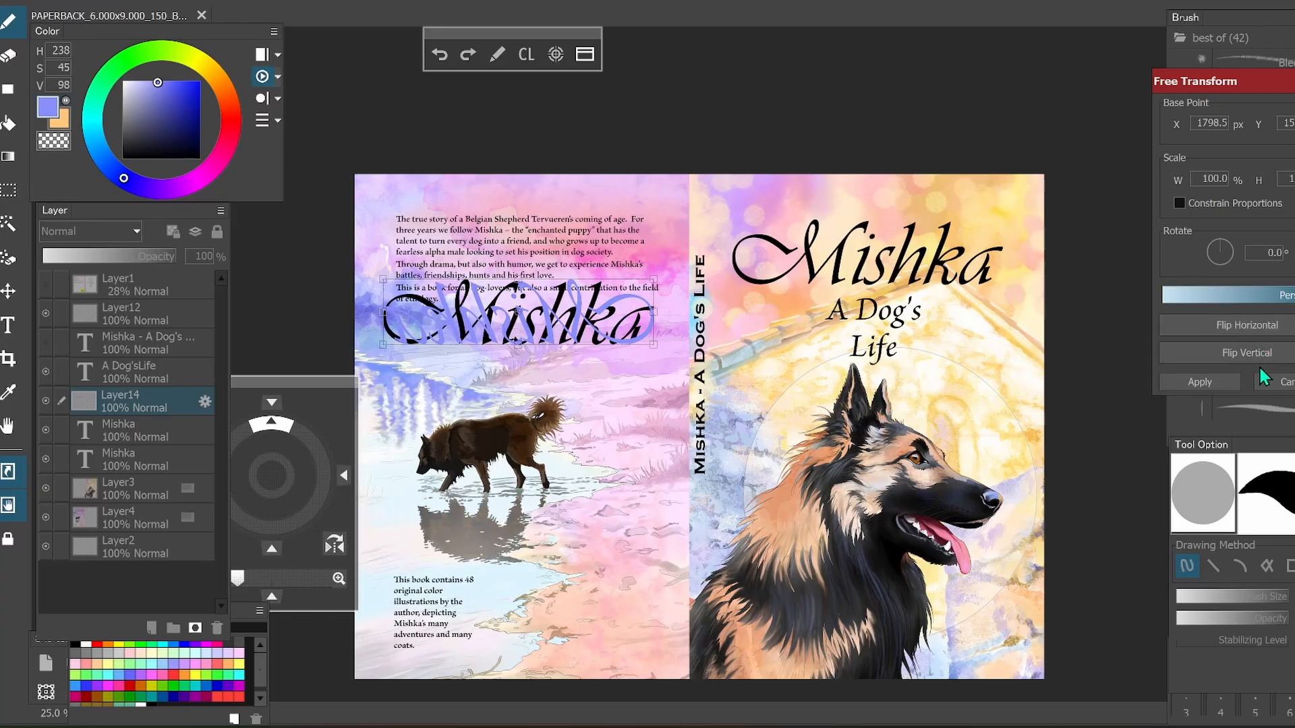
pyautogui.click(1257, 330)
pyautogui.click(1245, 355)
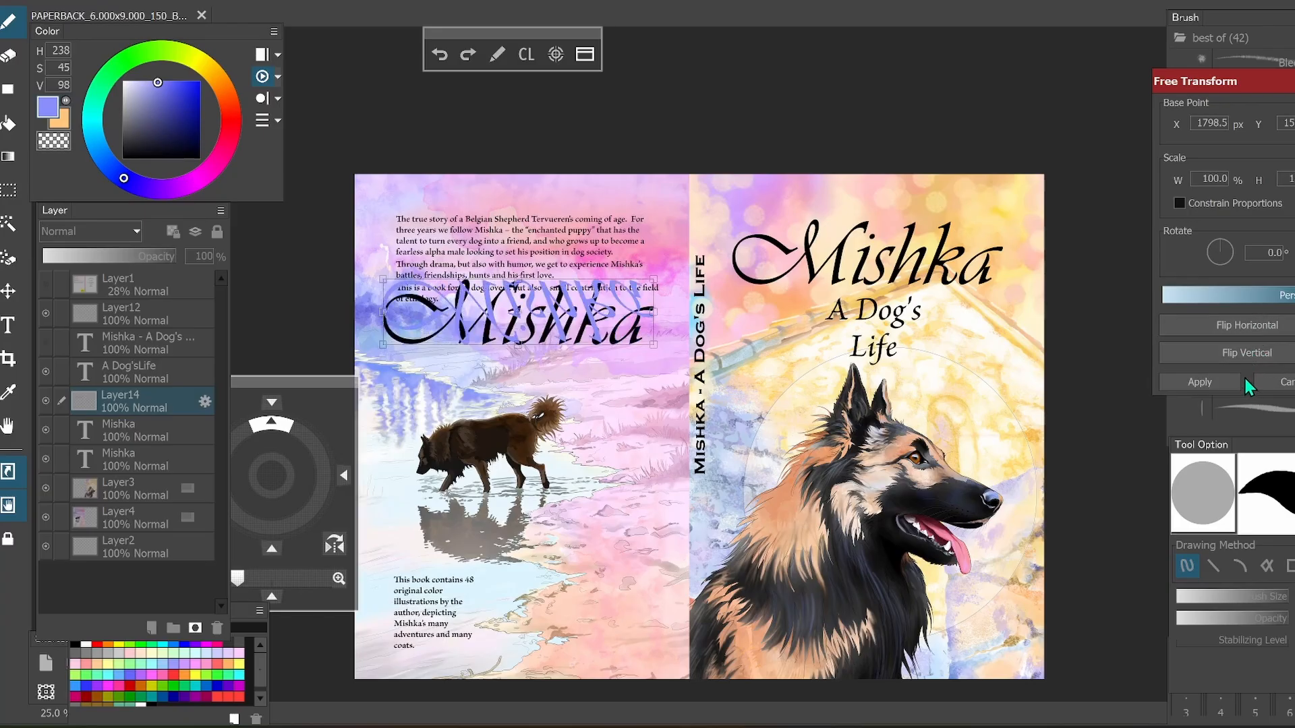
pyautogui.moveTo(549, 314); pyautogui.dragTo(548, 375)
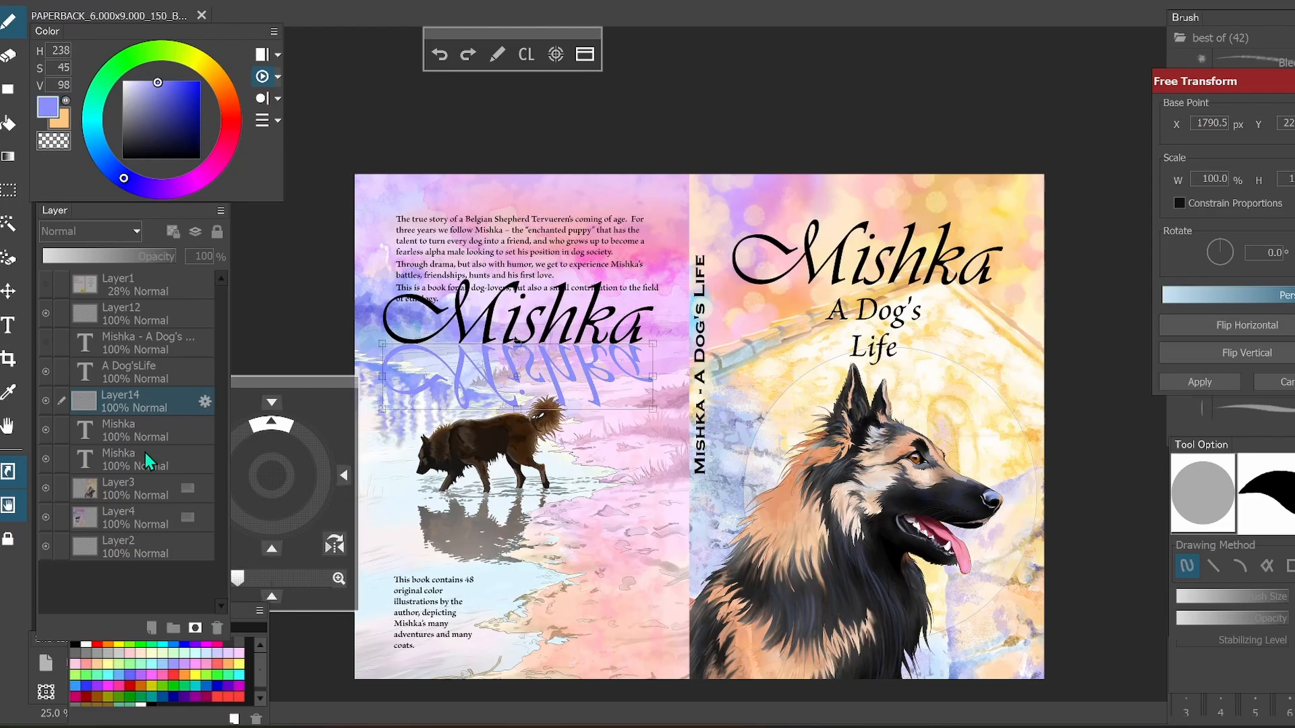
pyautogui.click(1196, 379)
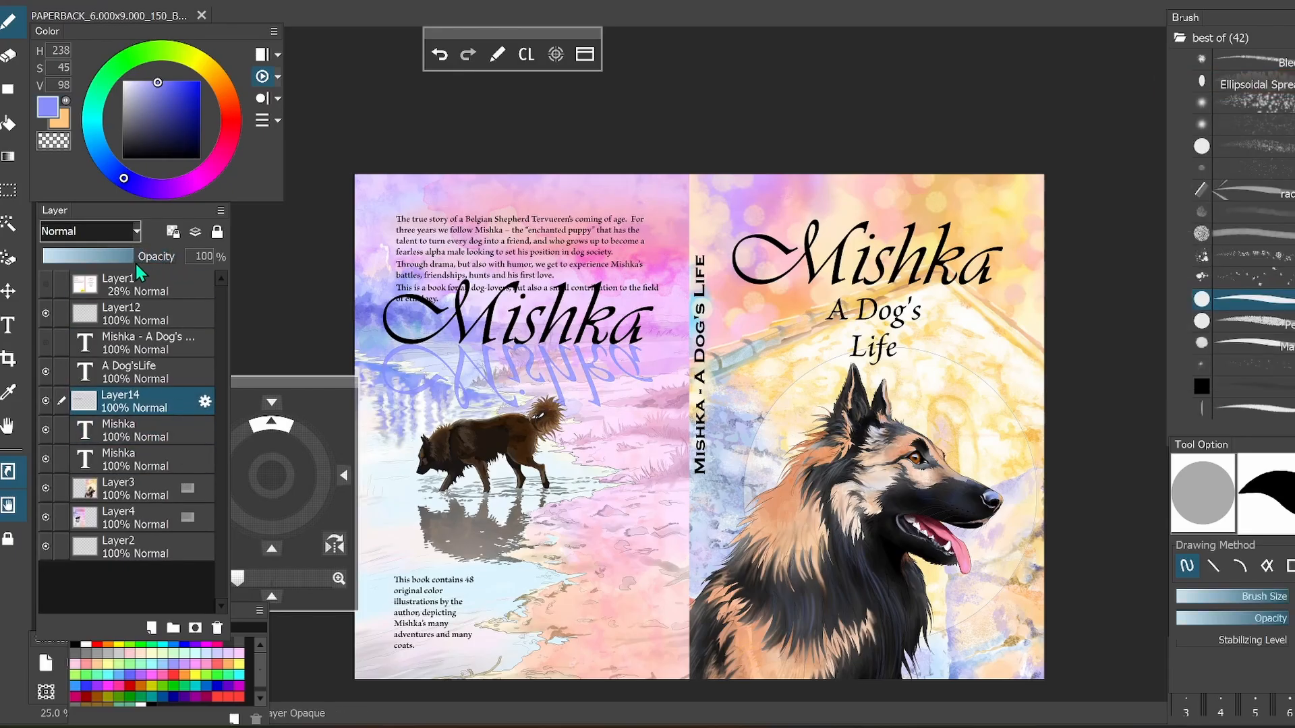
# Set the reflection layer's opacity to 76% and distort the lower corners of the reflection outward and downward with Free Transform
pyautogui.moveTo(125, 265); pyautogui.dragTo(144, 257)
pyautogui.hotkey('ctrl', 't')
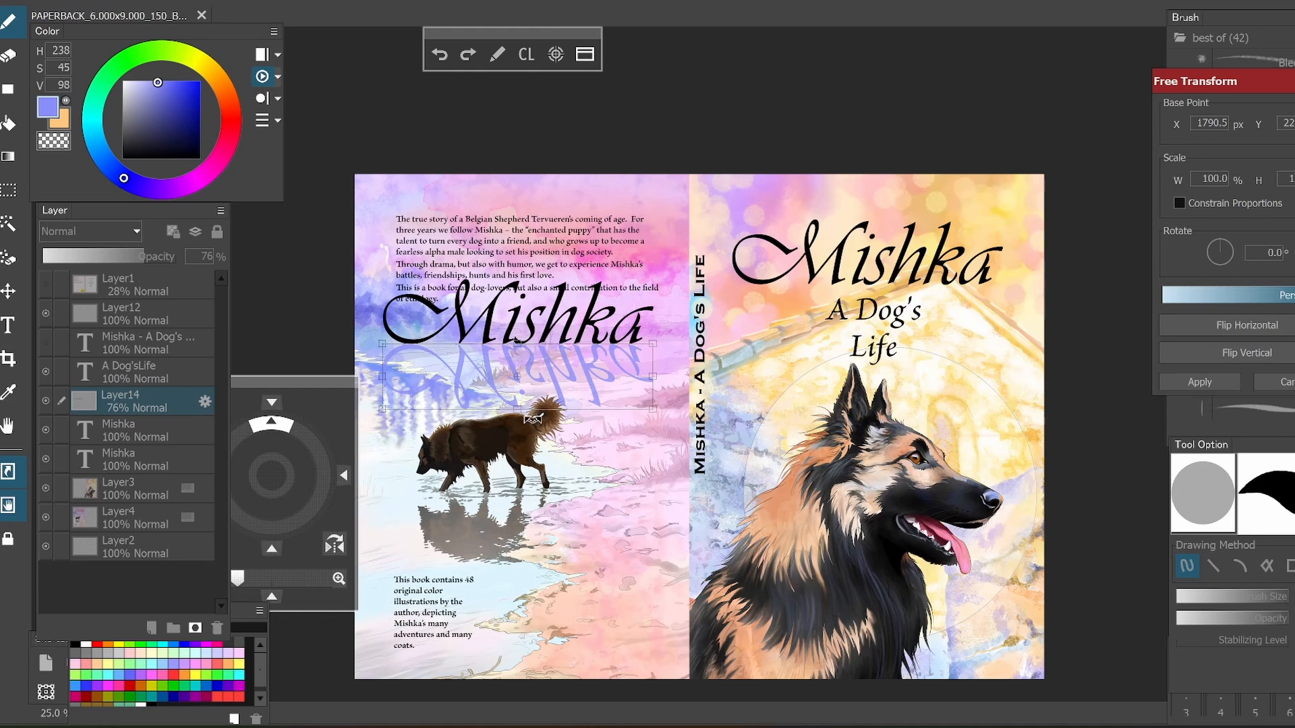
pyautogui.moveTo(653, 418)
pyautogui.mouseDown()
pyautogui.moveTo(684, 492)
pyautogui.moveTo(607, 452)
pyautogui.moveTo(652, 433)
pyautogui.moveTo(651, 417)
pyautogui.mouseUp()
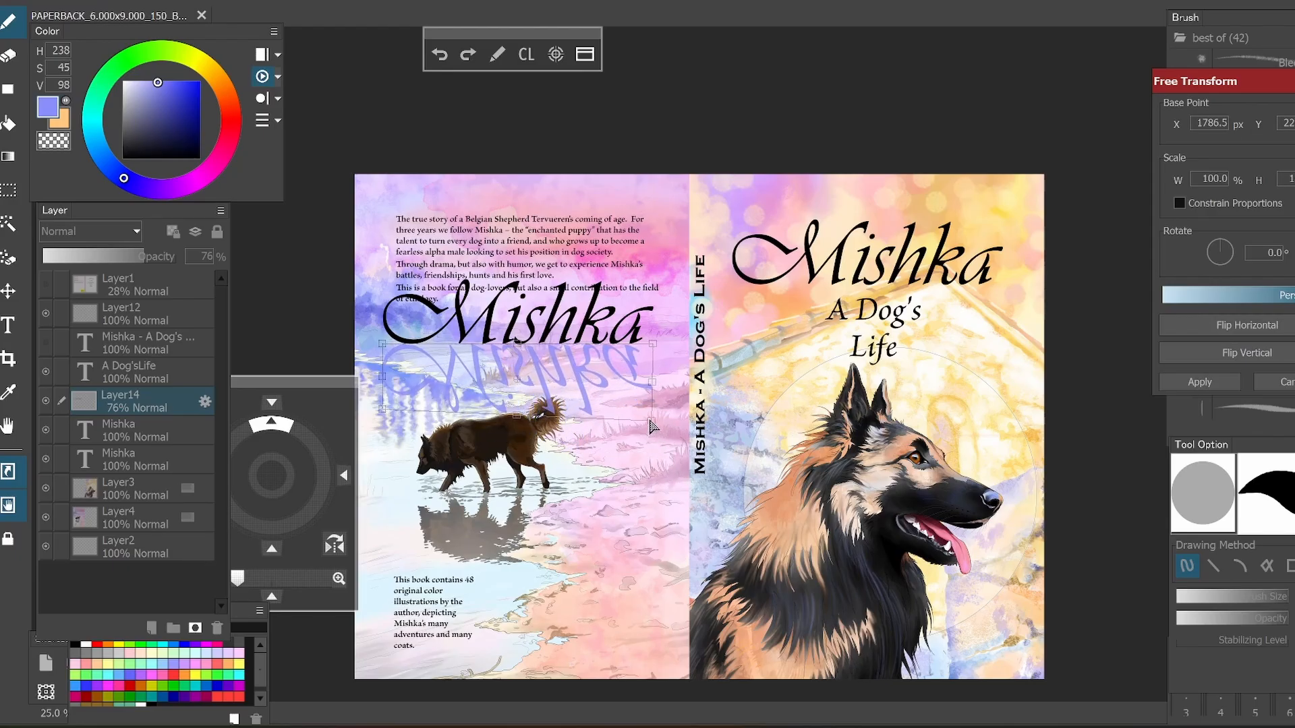
pyautogui.moveTo(381, 420); pyautogui.dragTo(320, 428)
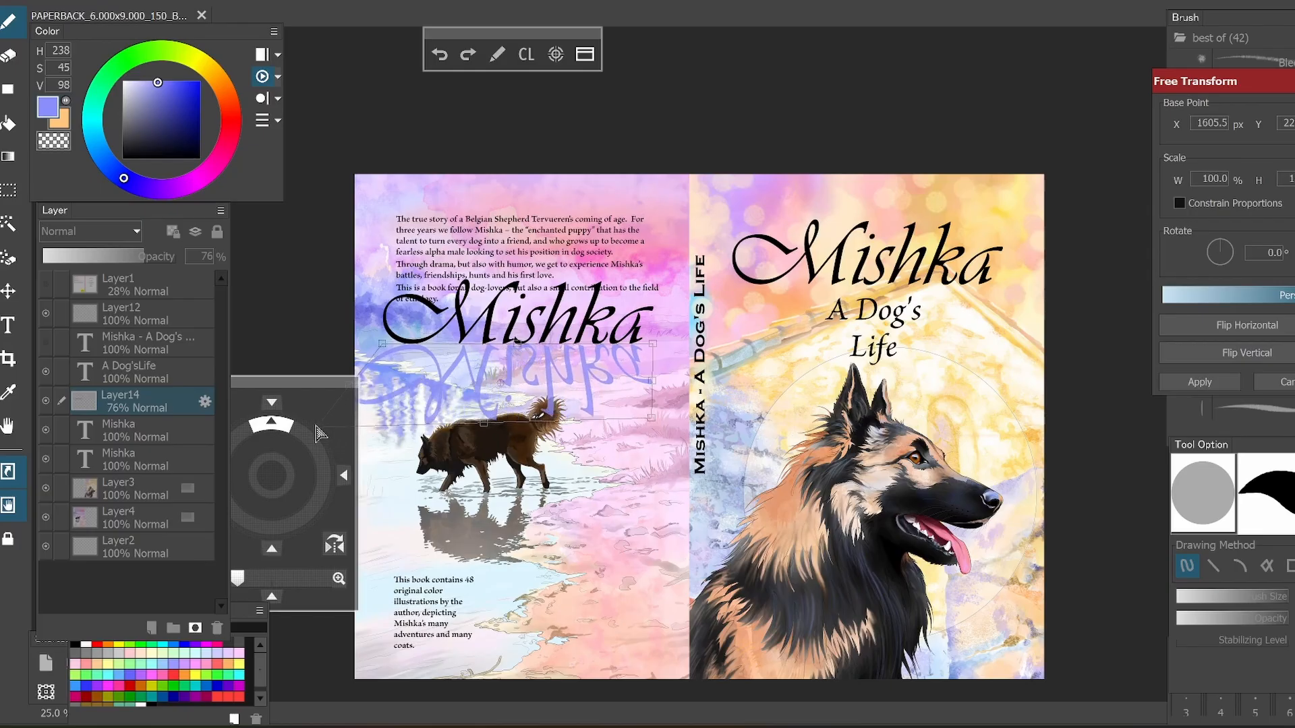
pyautogui.moveTo(652, 419); pyautogui.dragTo(739, 467)
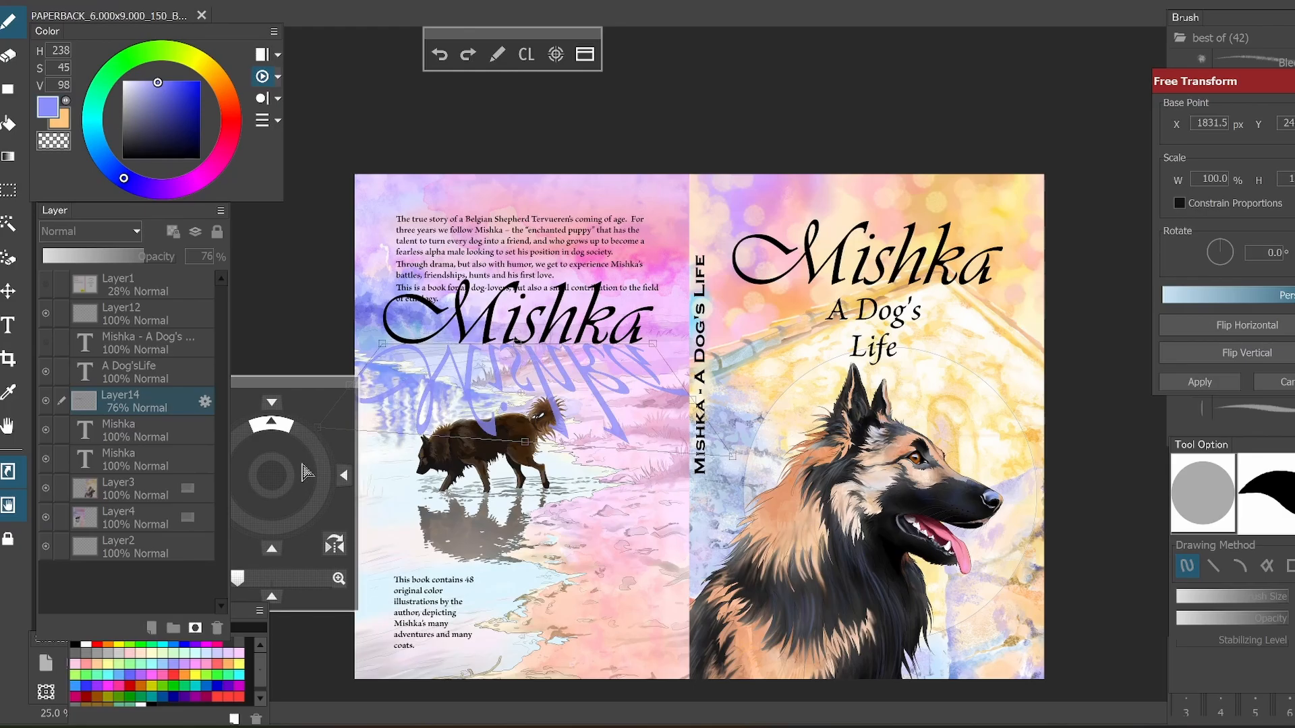
pyautogui.moveTo(302, 382); pyautogui.dragTo(229, 175)
pyautogui.moveTo(317, 427); pyautogui.dragTo(261, 472)
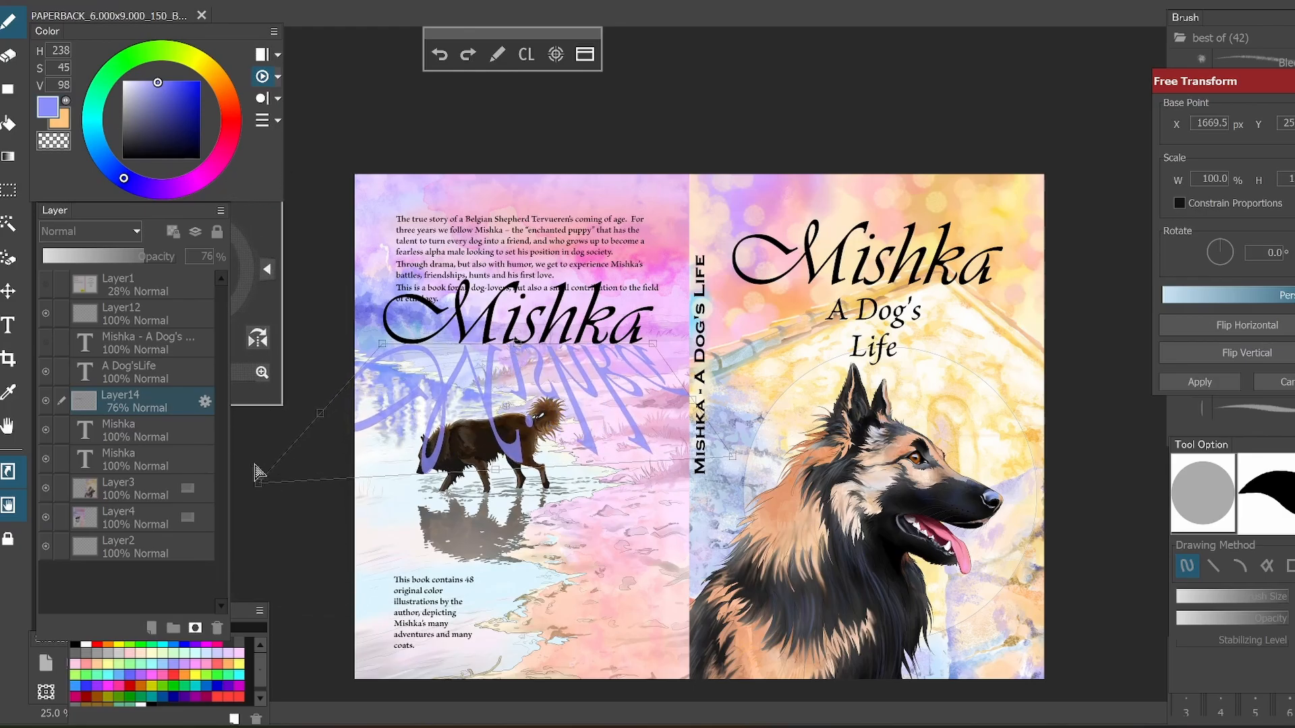
pyautogui.moveTo(731, 457)
pyautogui.mouseDown()
pyautogui.moveTo(766, 495)
pyautogui.moveTo(732, 500)
pyautogui.moveTo(730, 454)
pyautogui.mouseUp()
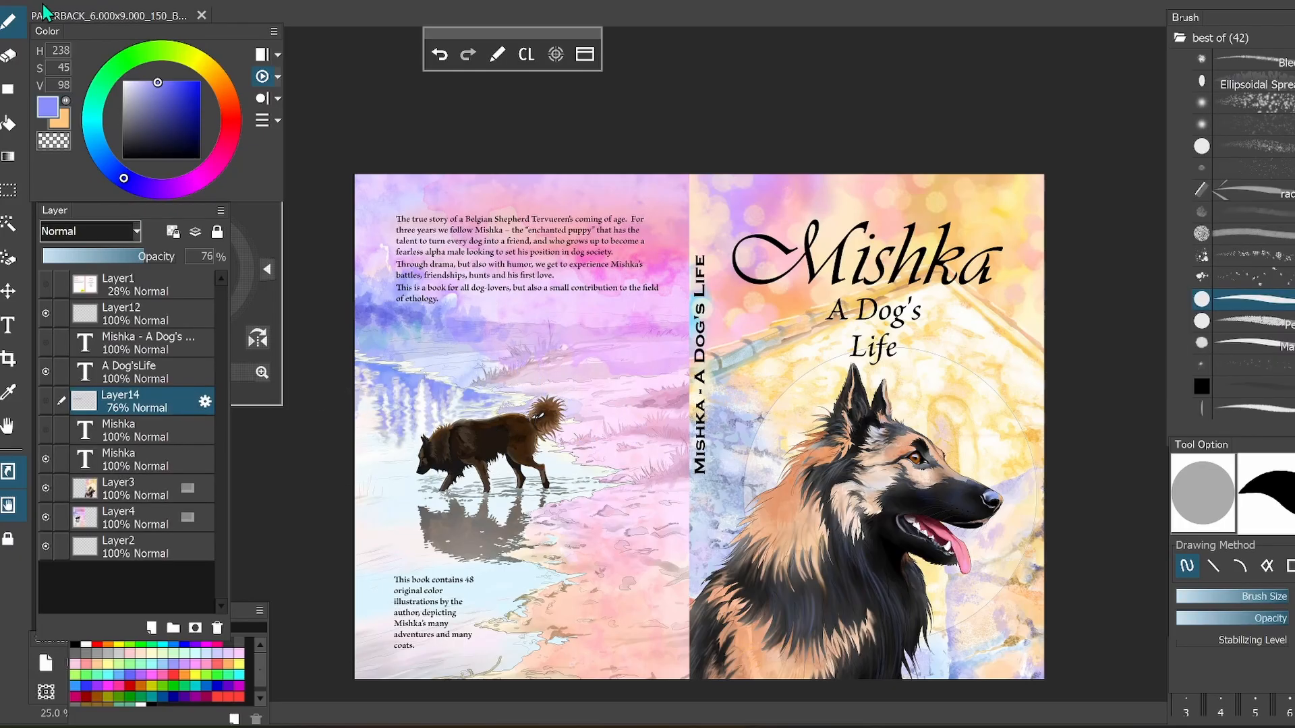
# Save the cover as a 24 bit PNG named "cover test"
pyautogui.click(25, 0)
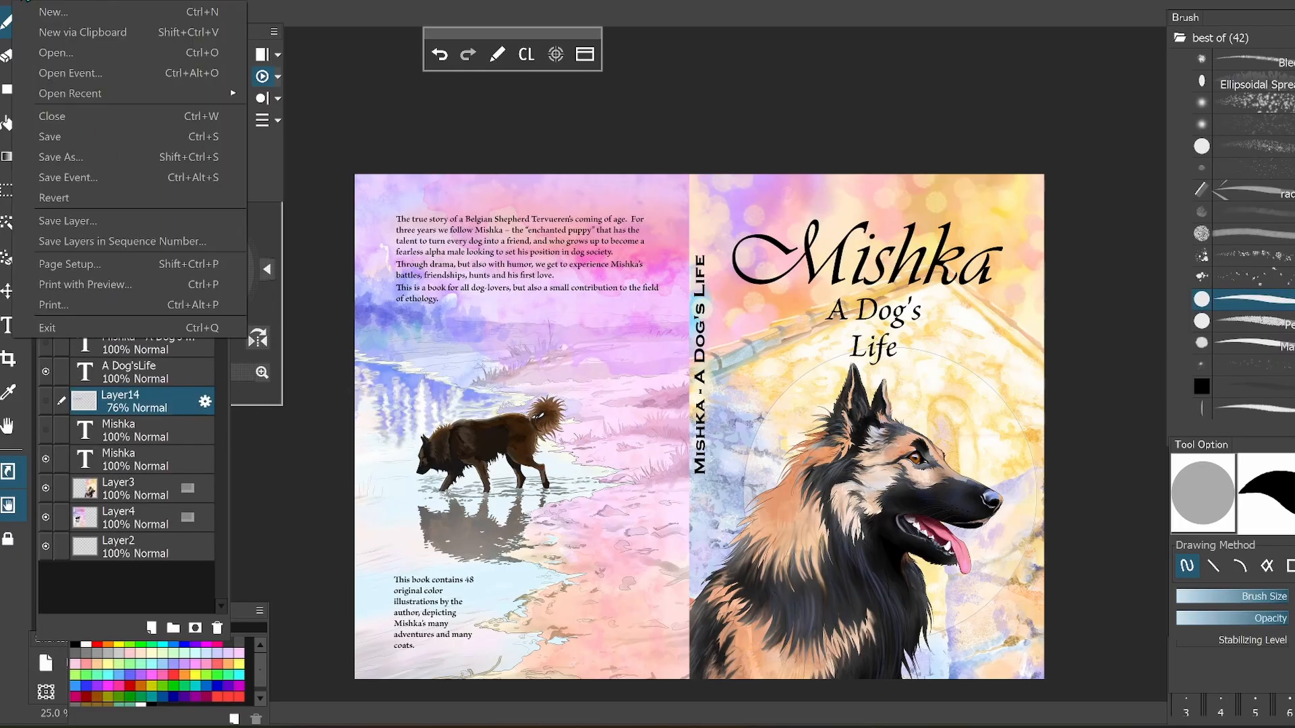
pyautogui.click(74, 157)
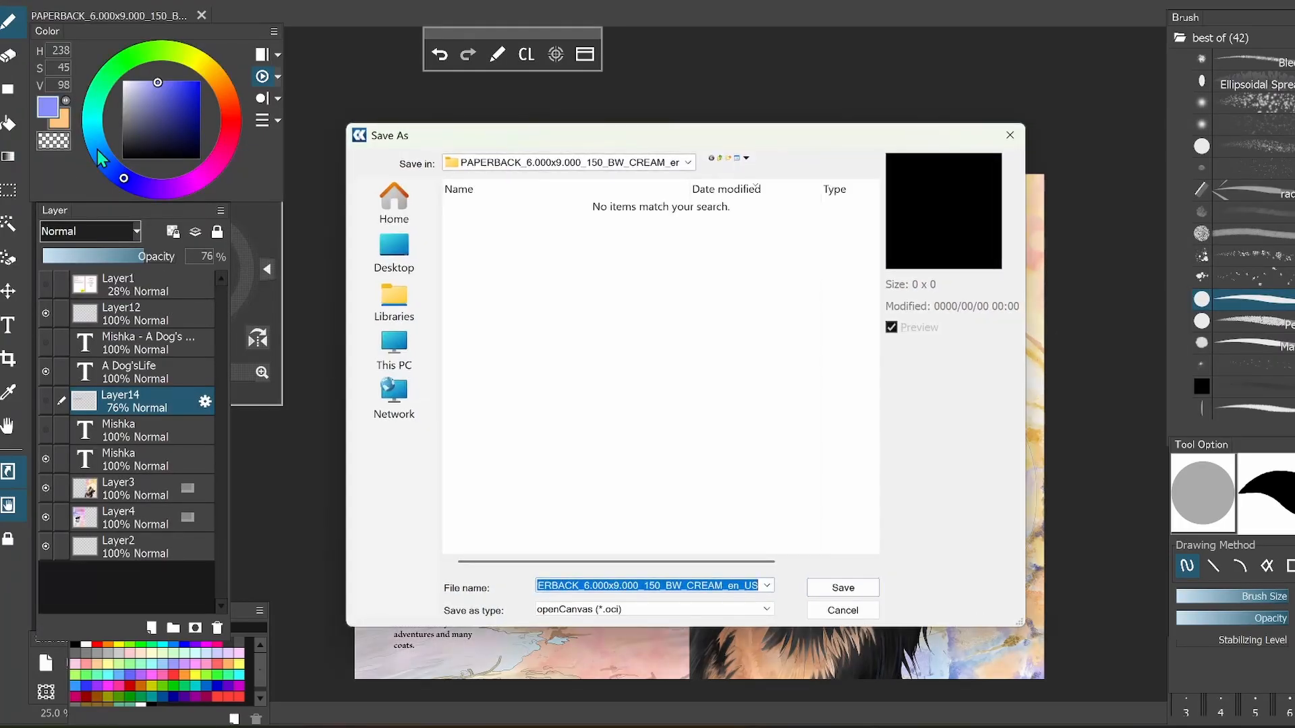
pyautogui.click(667, 610)
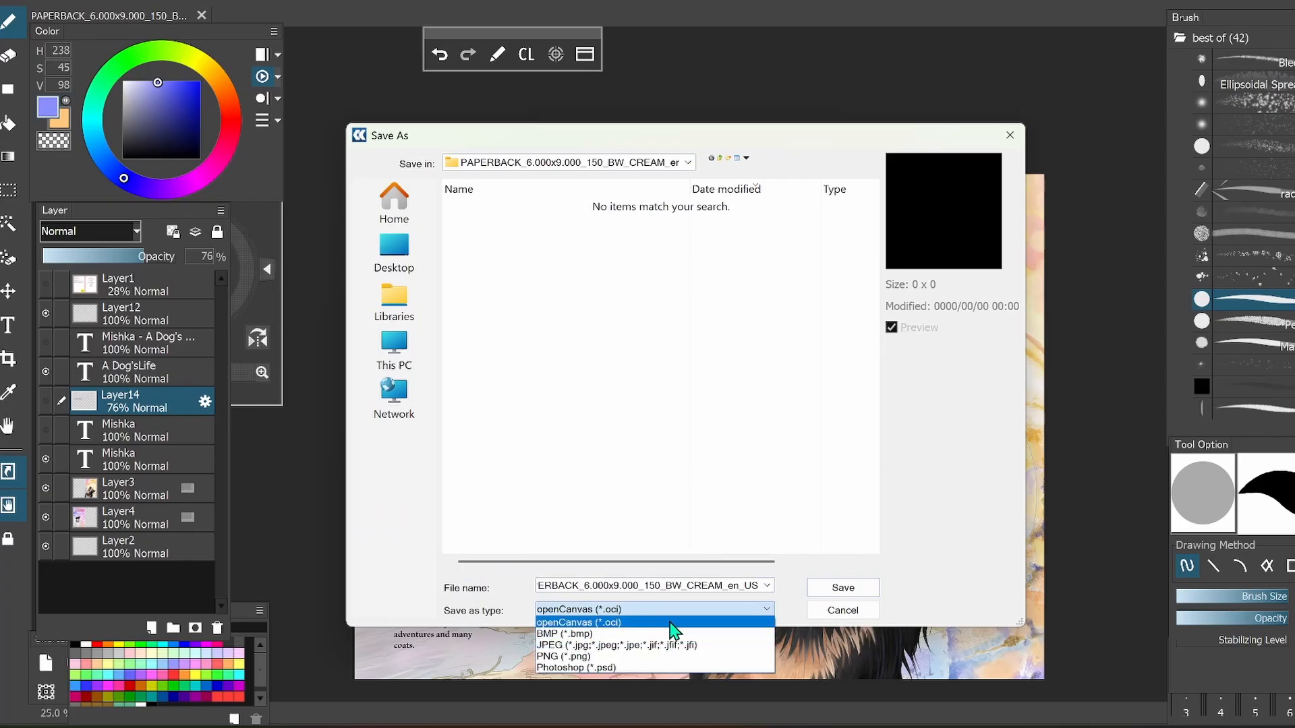
pyautogui.click(663, 658)
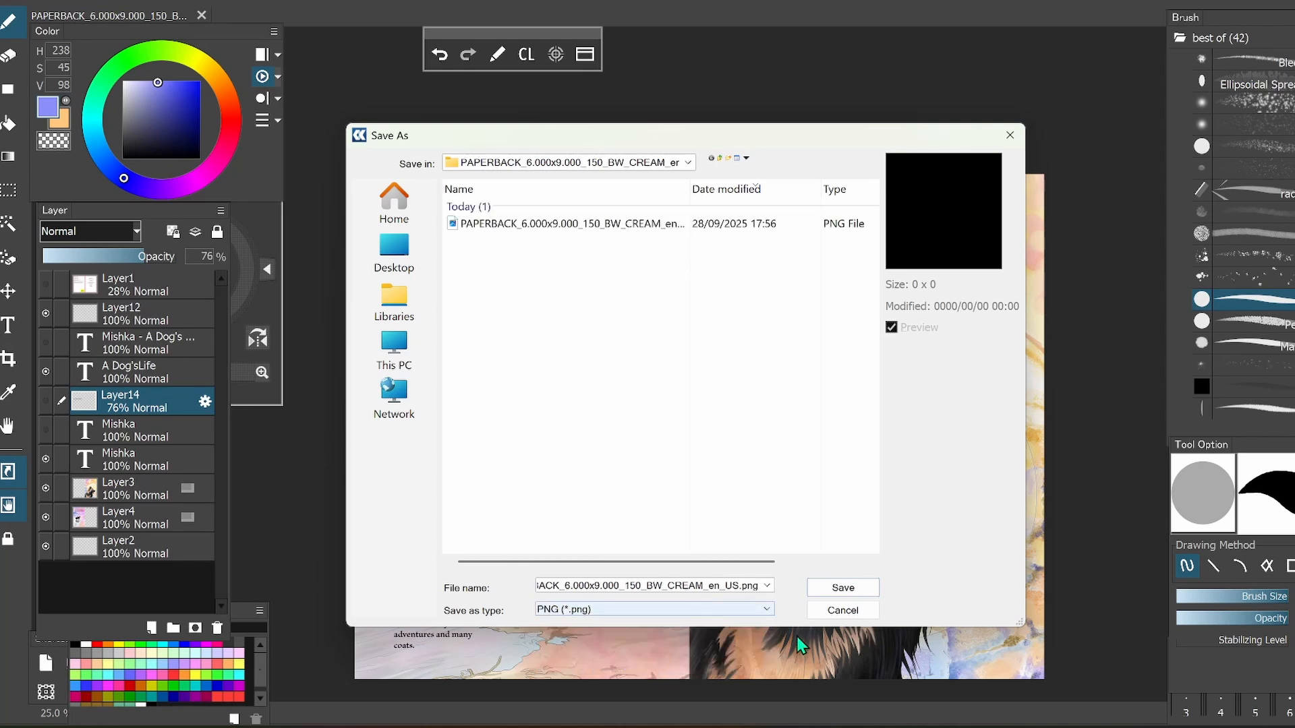
pyautogui.doubleClick(734, 584)
pyautogui.press('BackSpace')
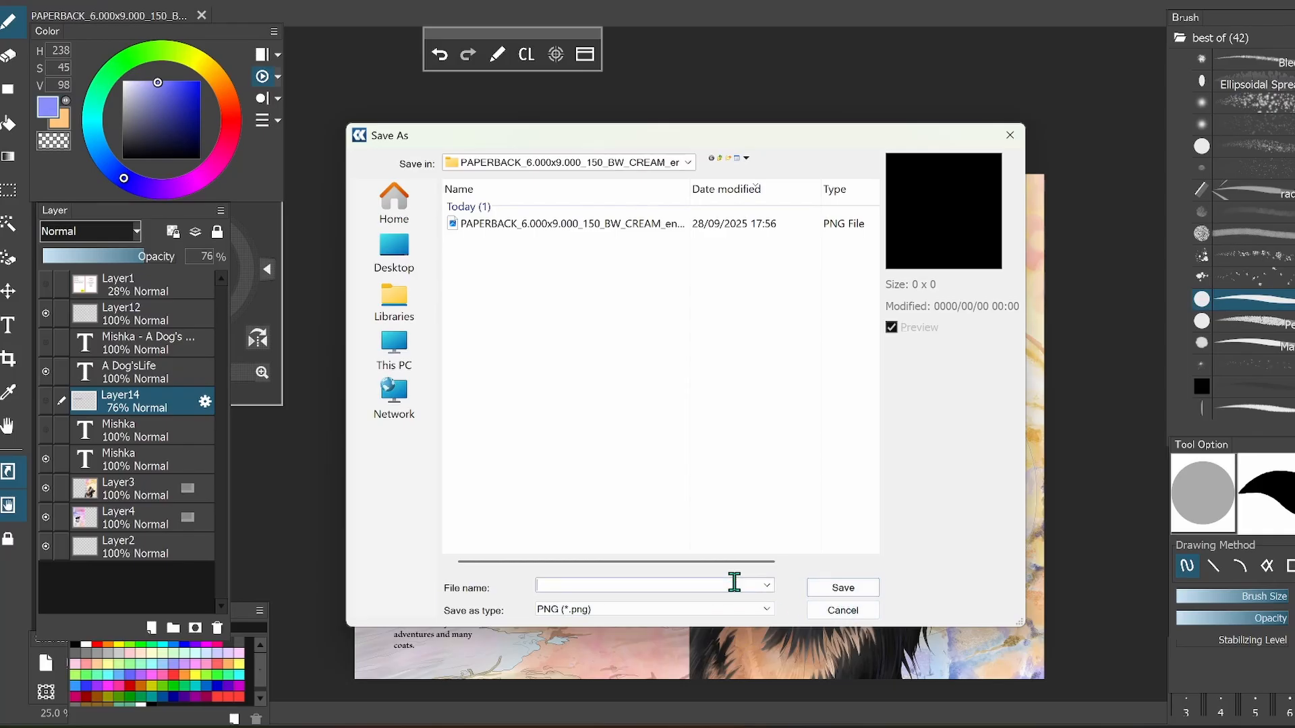
pyautogui.write('cio')
pyautogui.click(544, 588)
pyautogui.press('BackSpace')
pyautogui.click(844, 589)
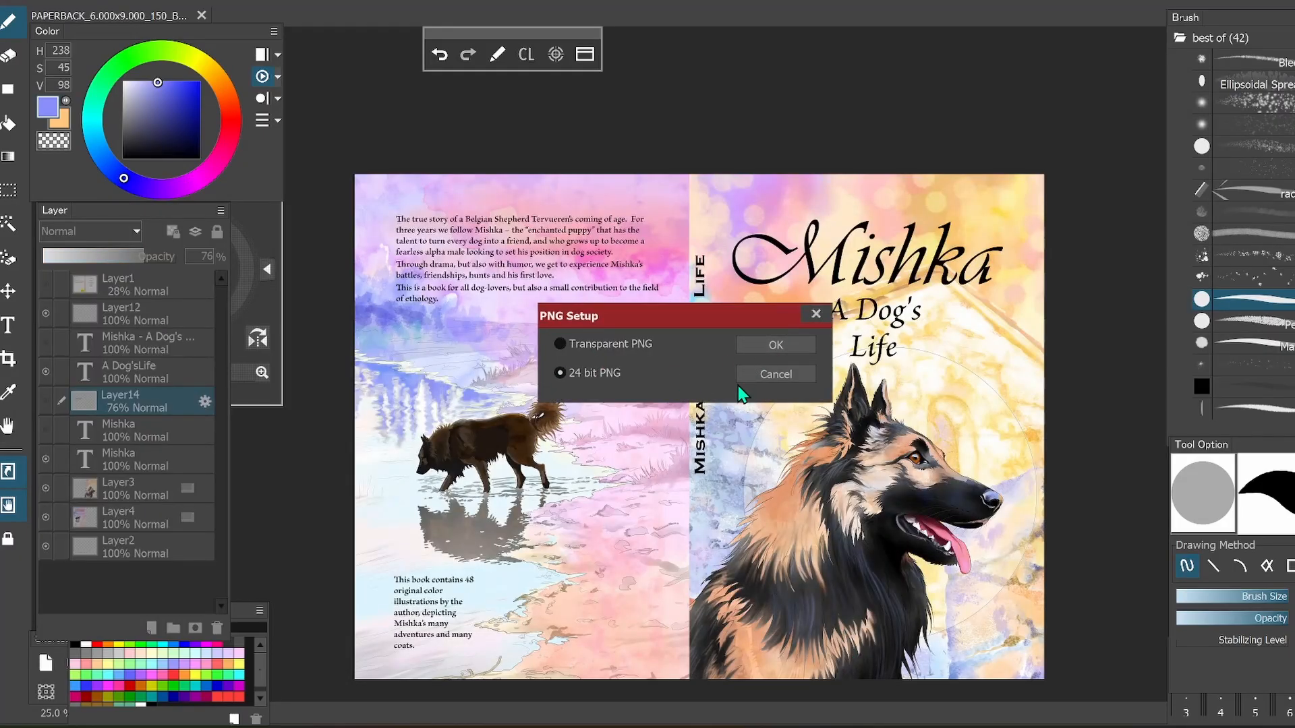
pyautogui.click(775, 344)
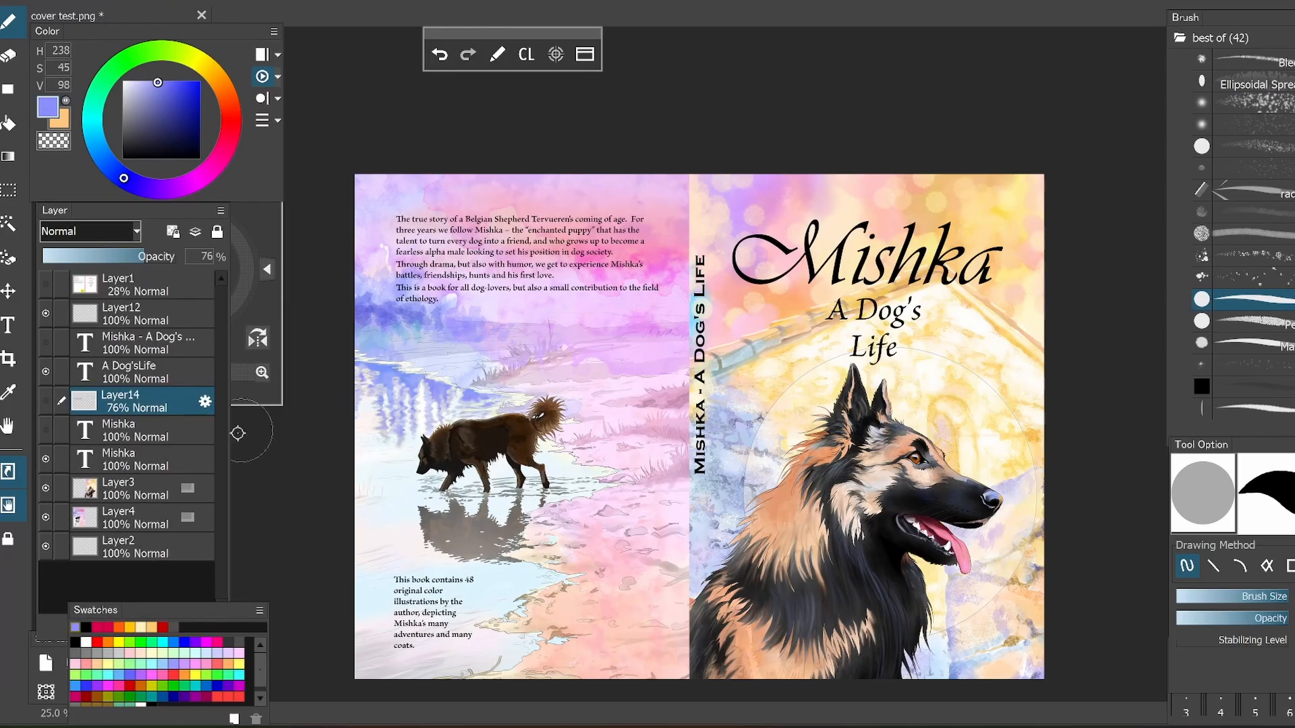
# Show the KDP template layer over the artwork and check the front cover against its guides
pyautogui.click(45, 284)
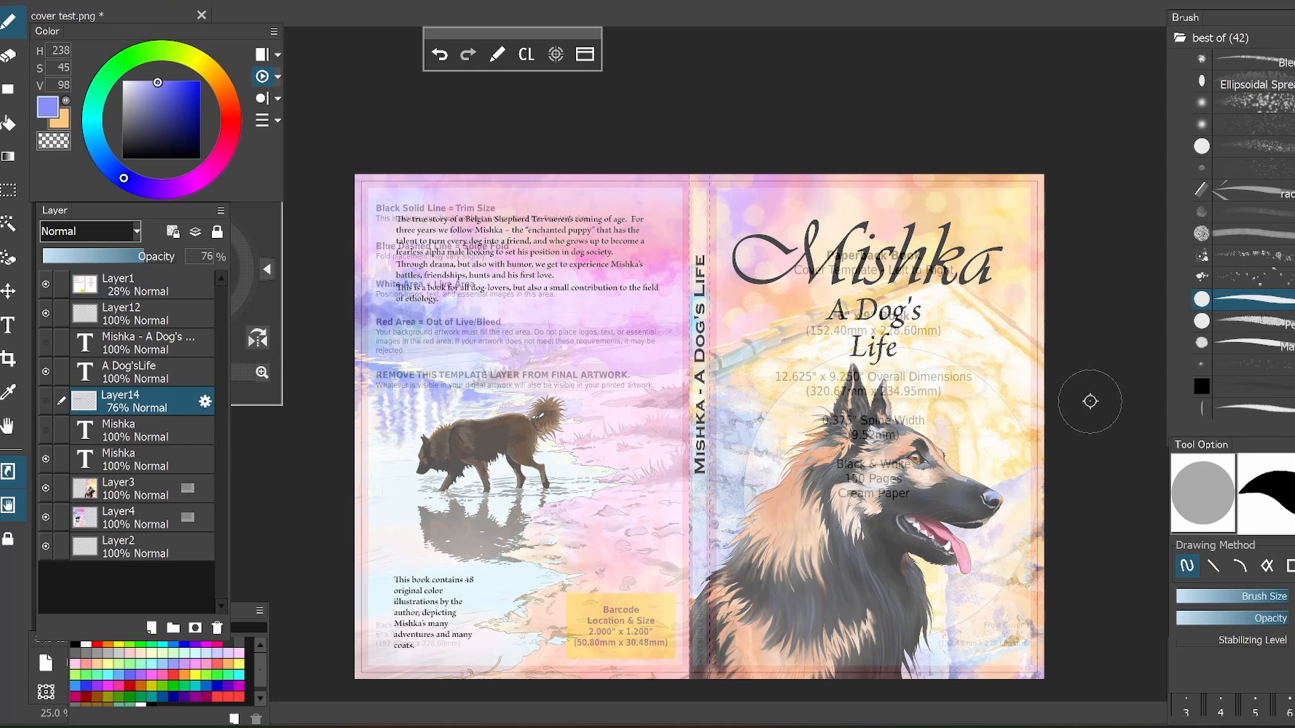
pyautogui.hotkey('ctrl', '+')
pyautogui.moveTo(1089, 400); pyautogui.dragTo(488, 501)
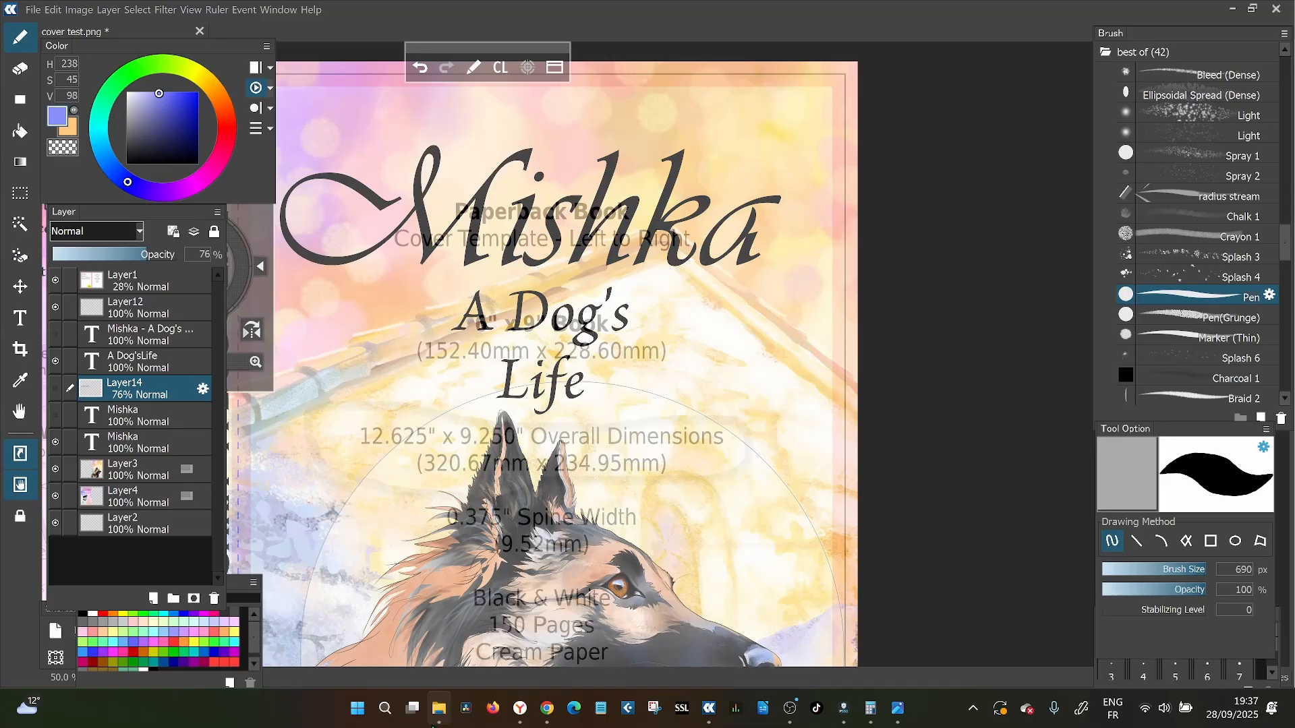
# Switch to File Explorer and locate the exported cover test image in the "make a KDP cover in Open Canvas" folder
pyautogui.moveTo(435, 721)
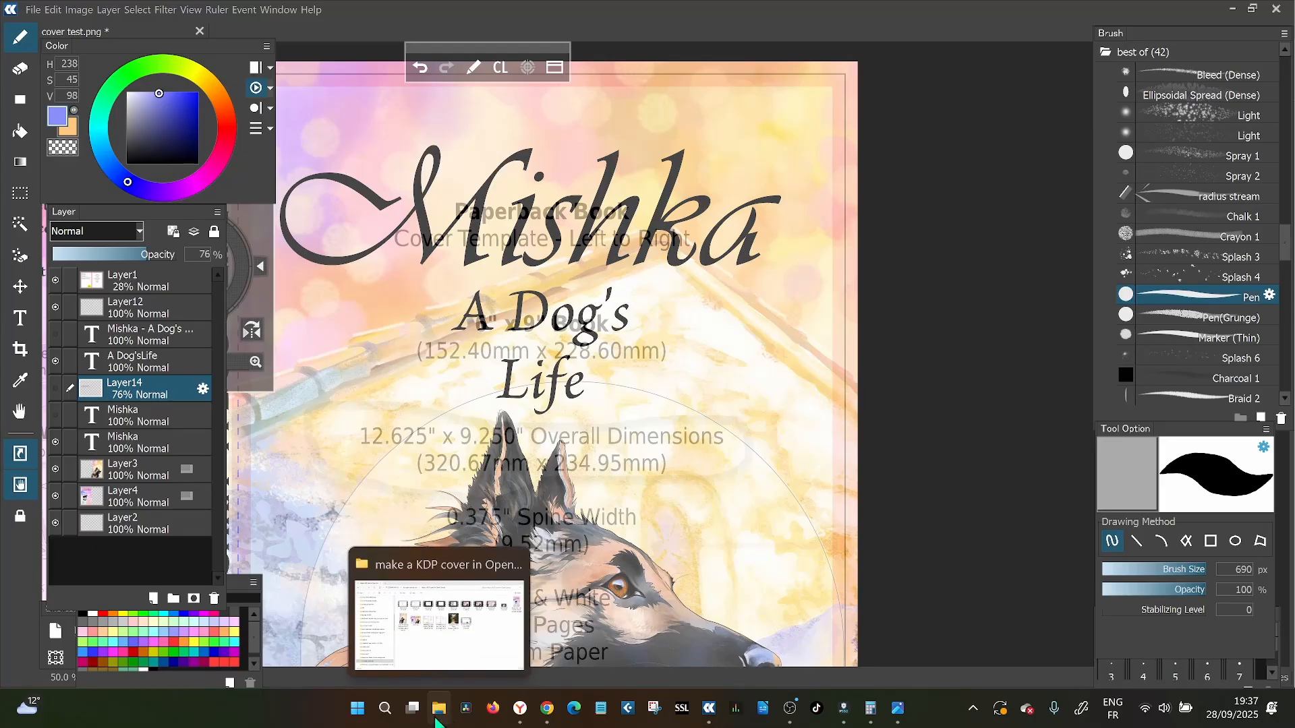
pyautogui.click(425, 671)
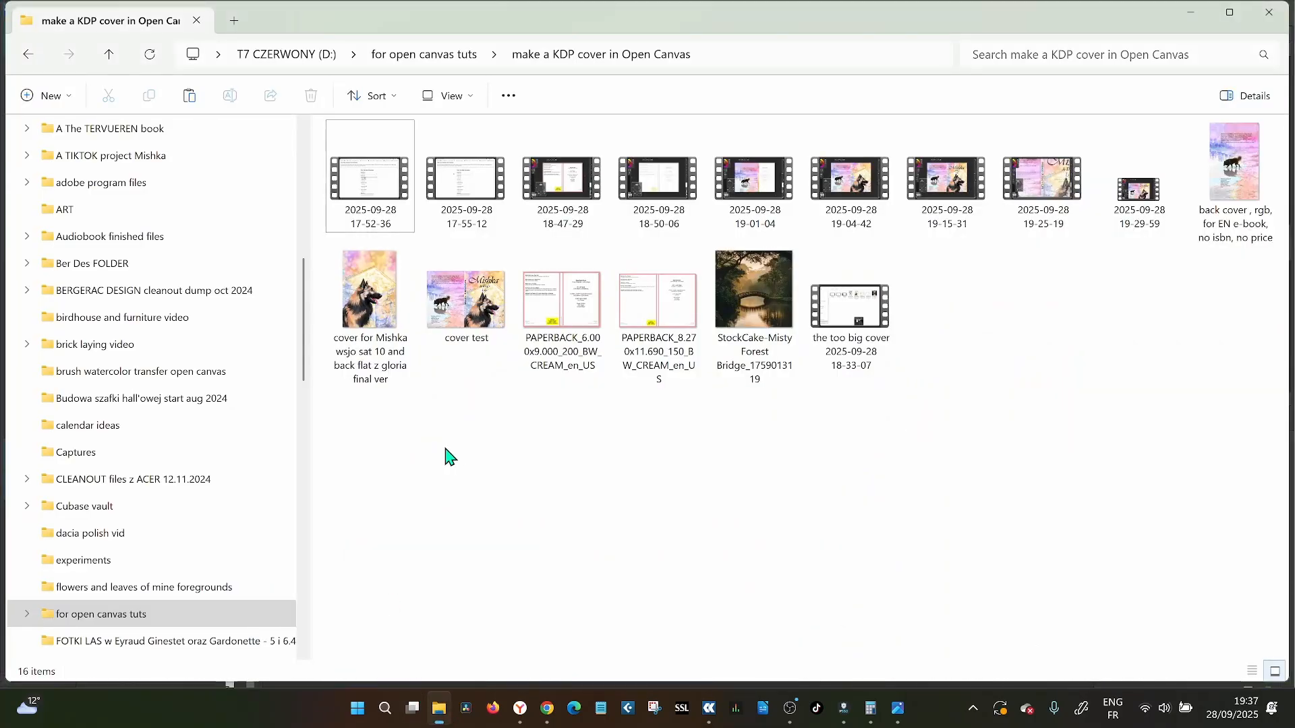
pyautogui.moveTo(503, 344)
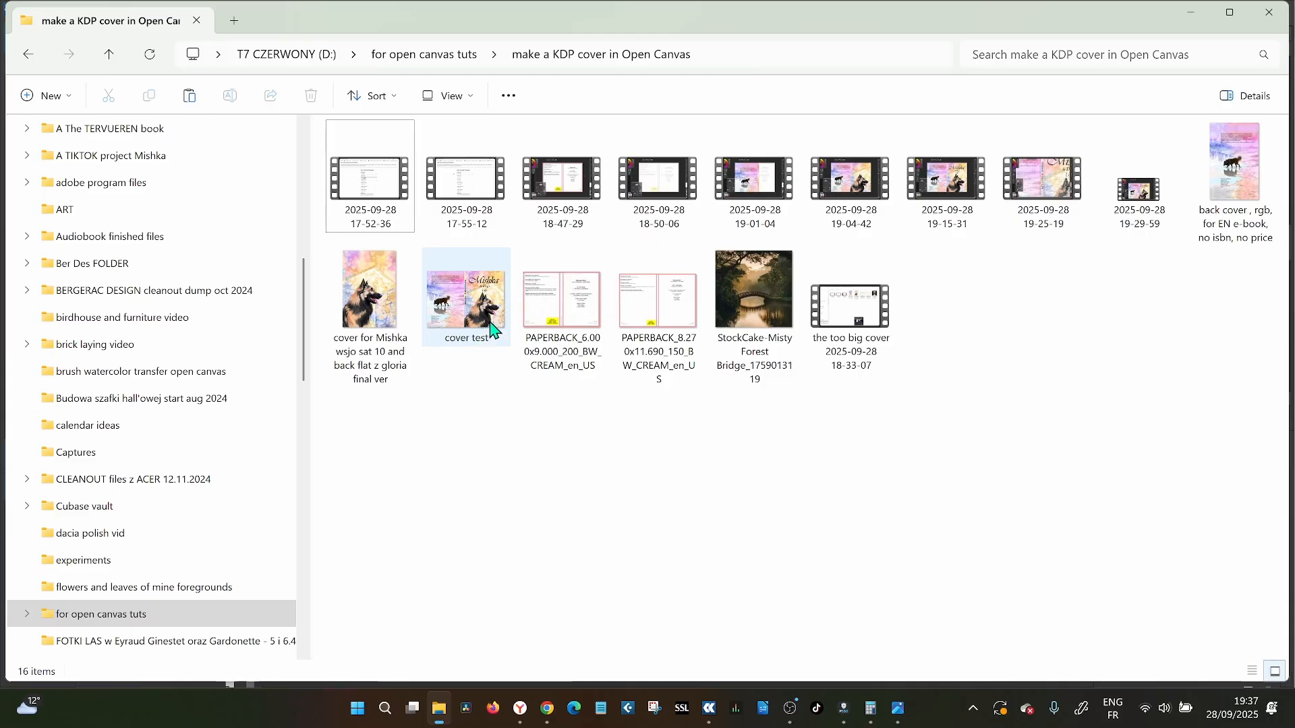
# Switch to Chrome, convert the cover test image with Adobe's JPG to PDF Converter, and review the resulting cover+test.pdf
pyautogui.moveTo(535, 711)
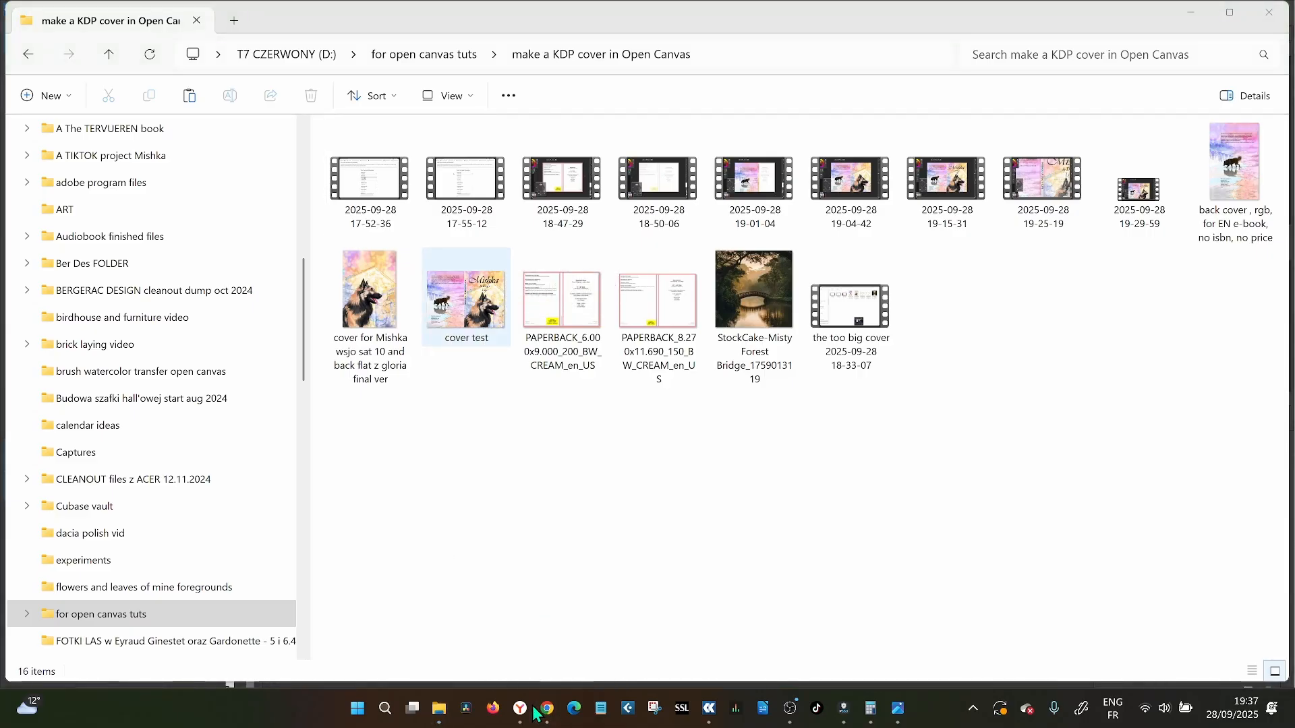
pyautogui.click(547, 709)
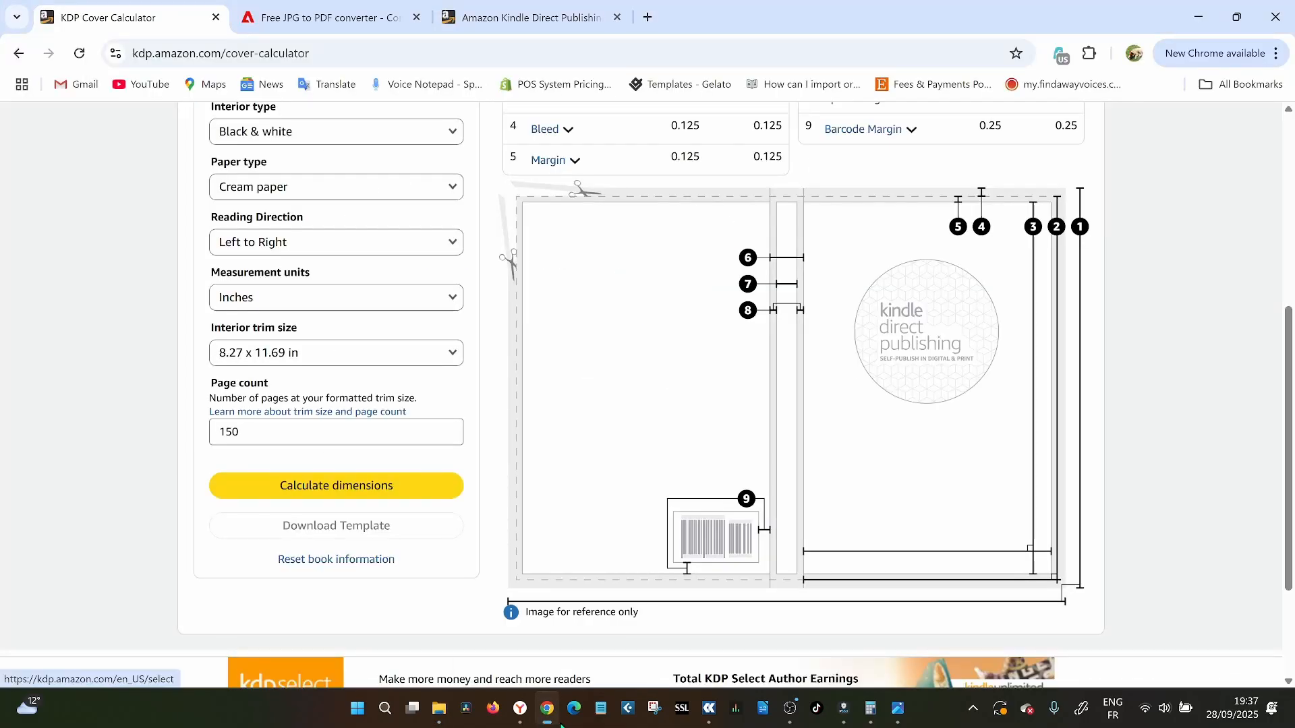
pyautogui.click(290, 15)
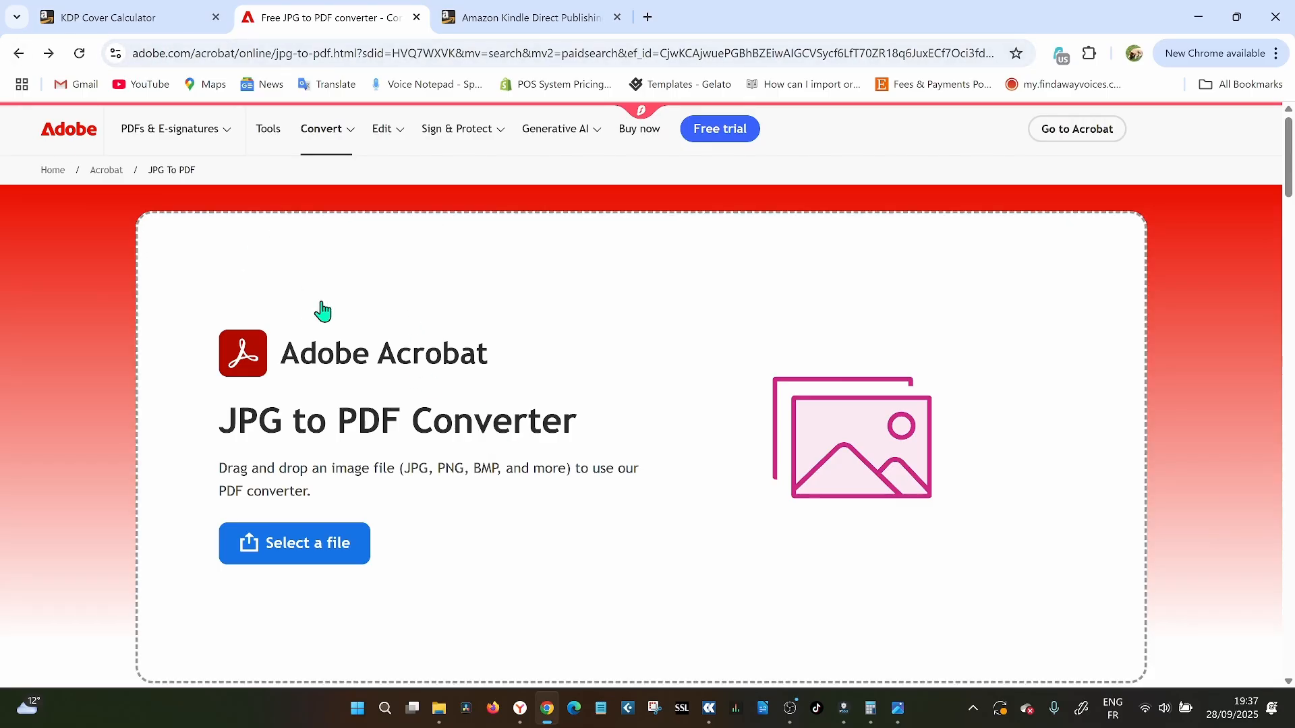
pyautogui.click(318, 560)
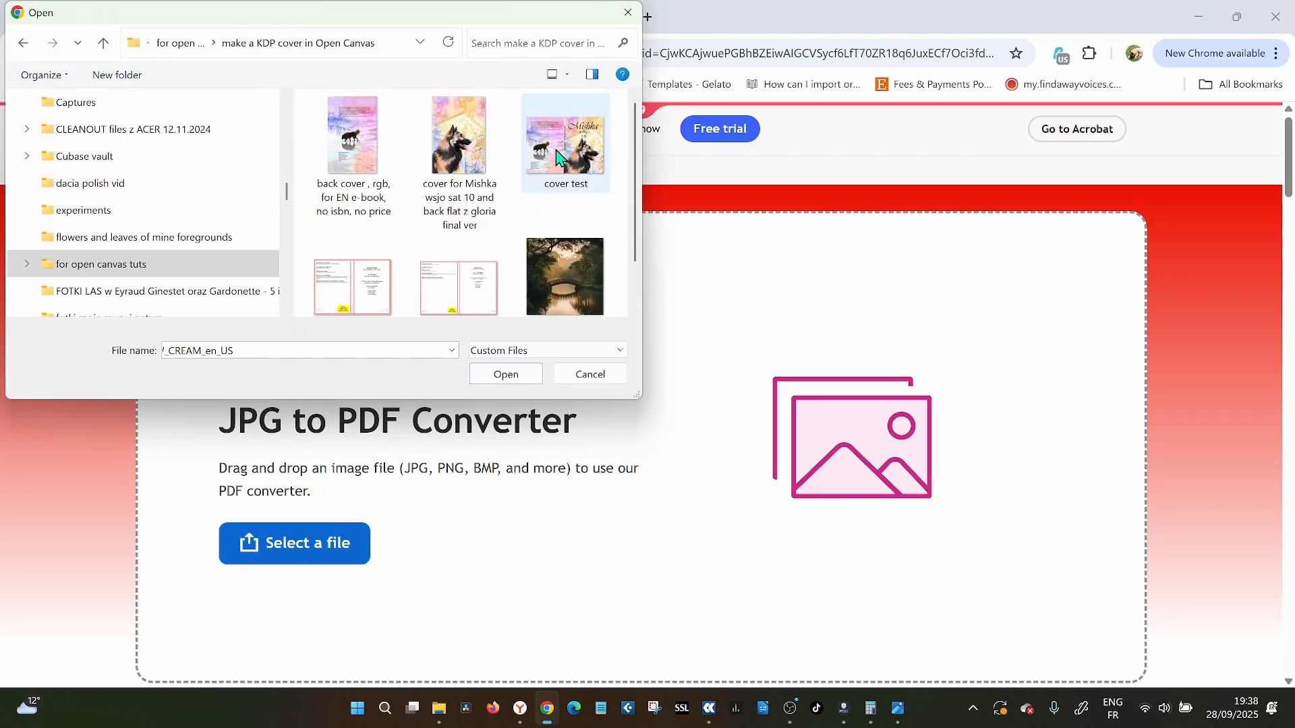
pyautogui.click(560, 159)
pyautogui.click(504, 375)
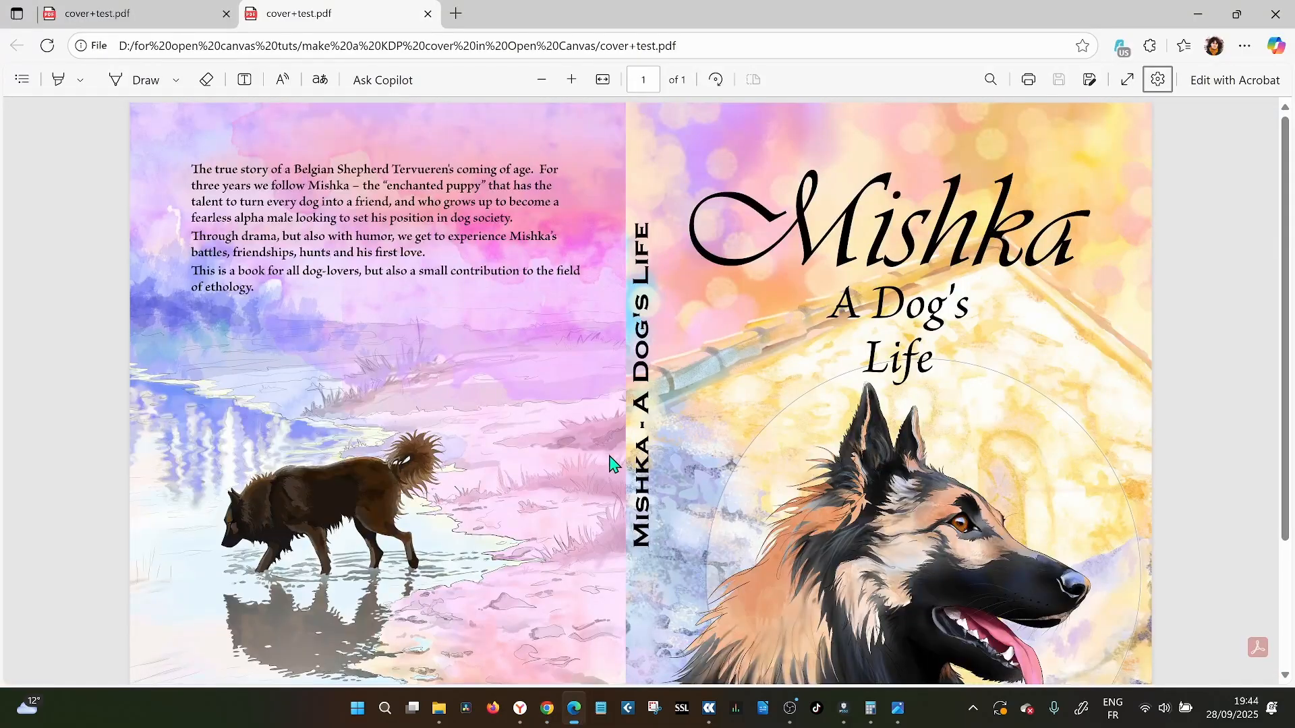
pyautogui.scroll(-3, 631, 442)
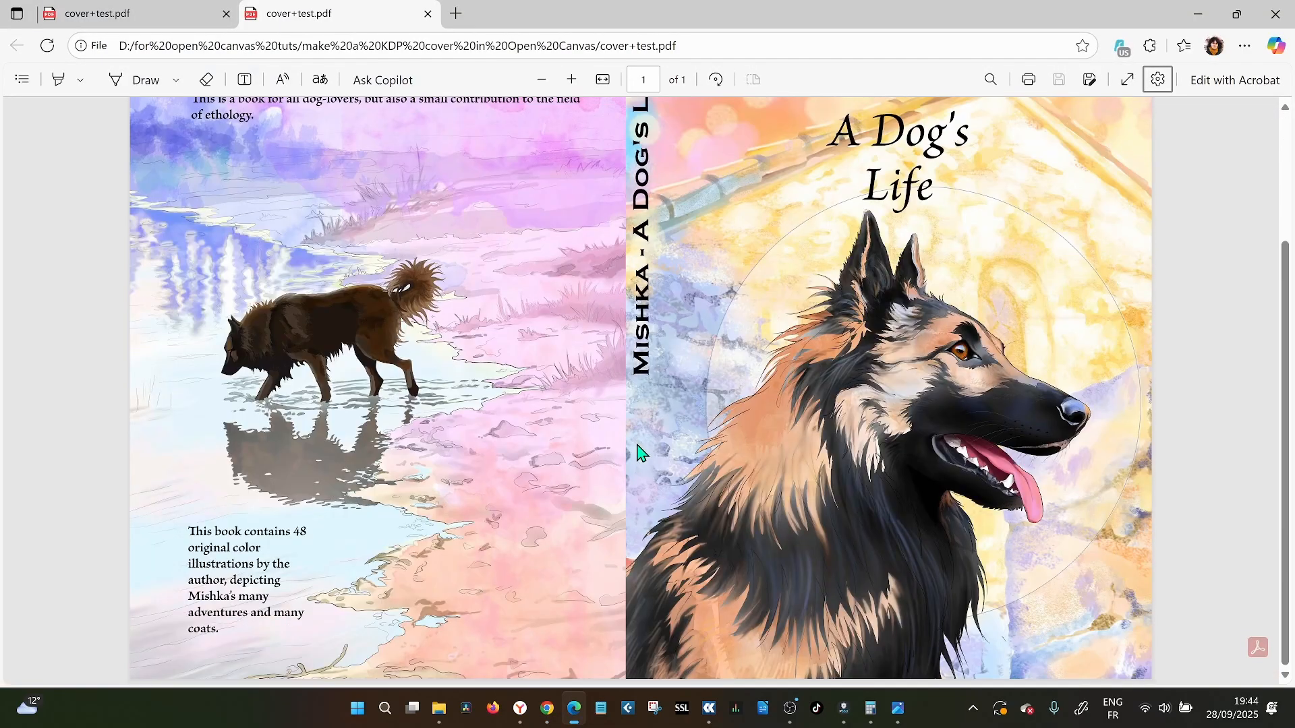
# Switch to the KDP Bookshelf in Chrome and start creating a new paperback title
pyautogui.scroll(3, 641, 454)
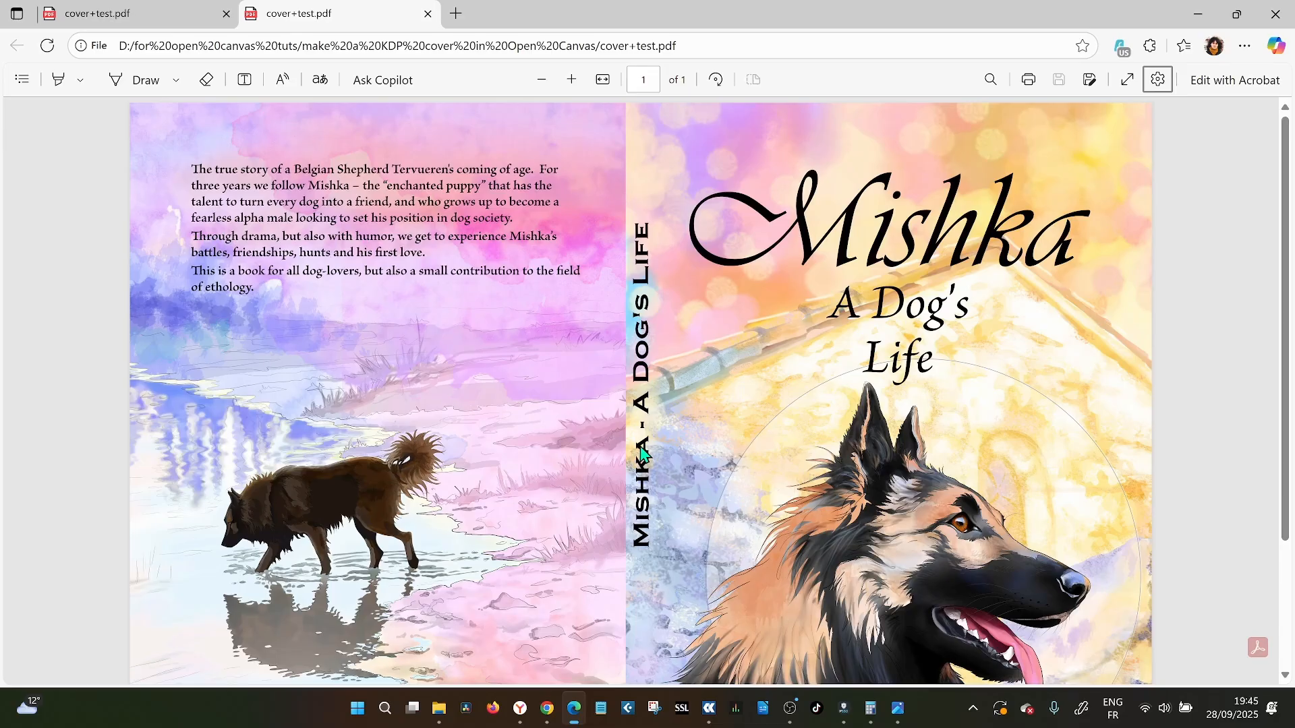
pyautogui.hotkey('alt', 'Tab')
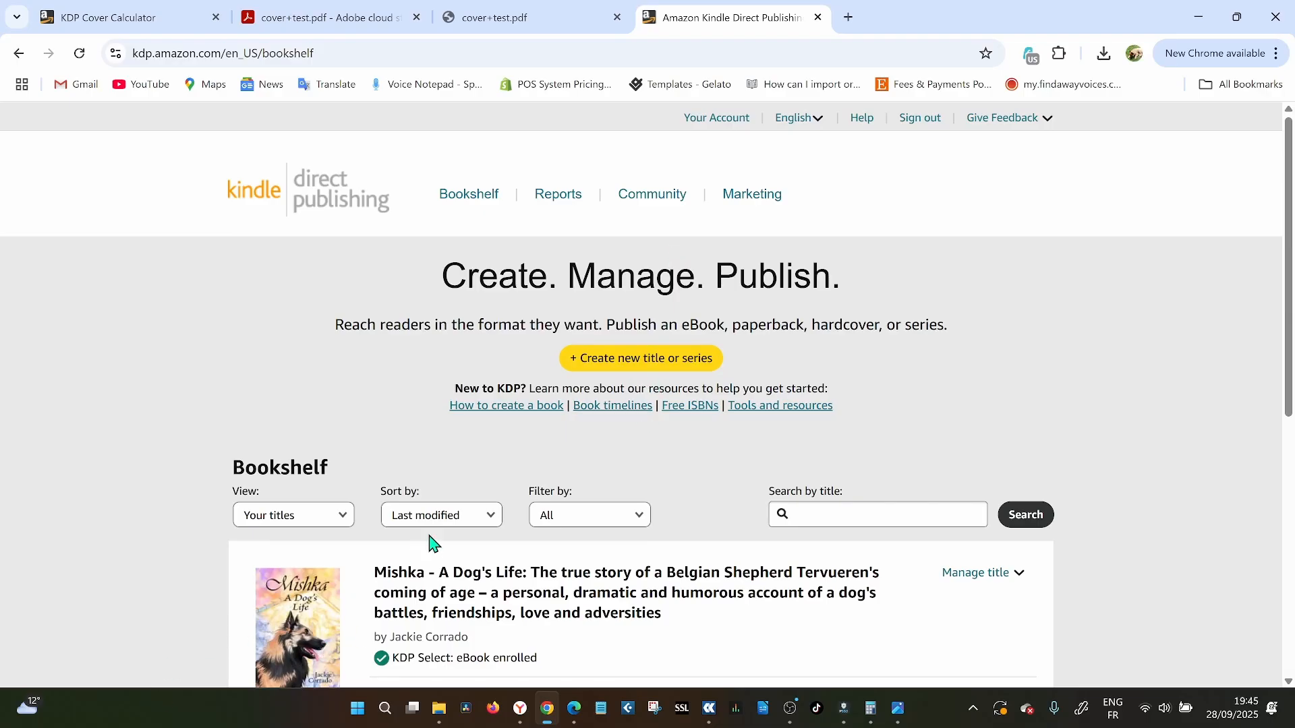
pyautogui.click(635, 368)
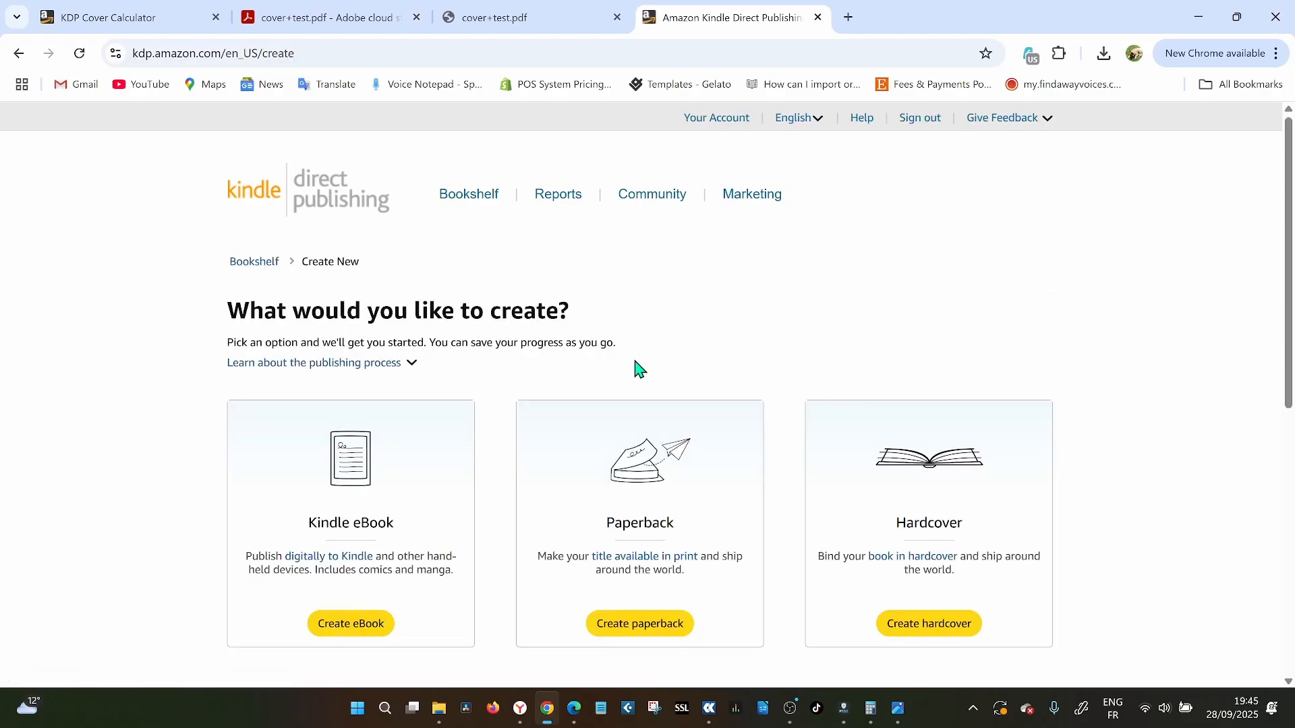
pyautogui.scroll(-2, 637, 369)
pyautogui.click(638, 457)
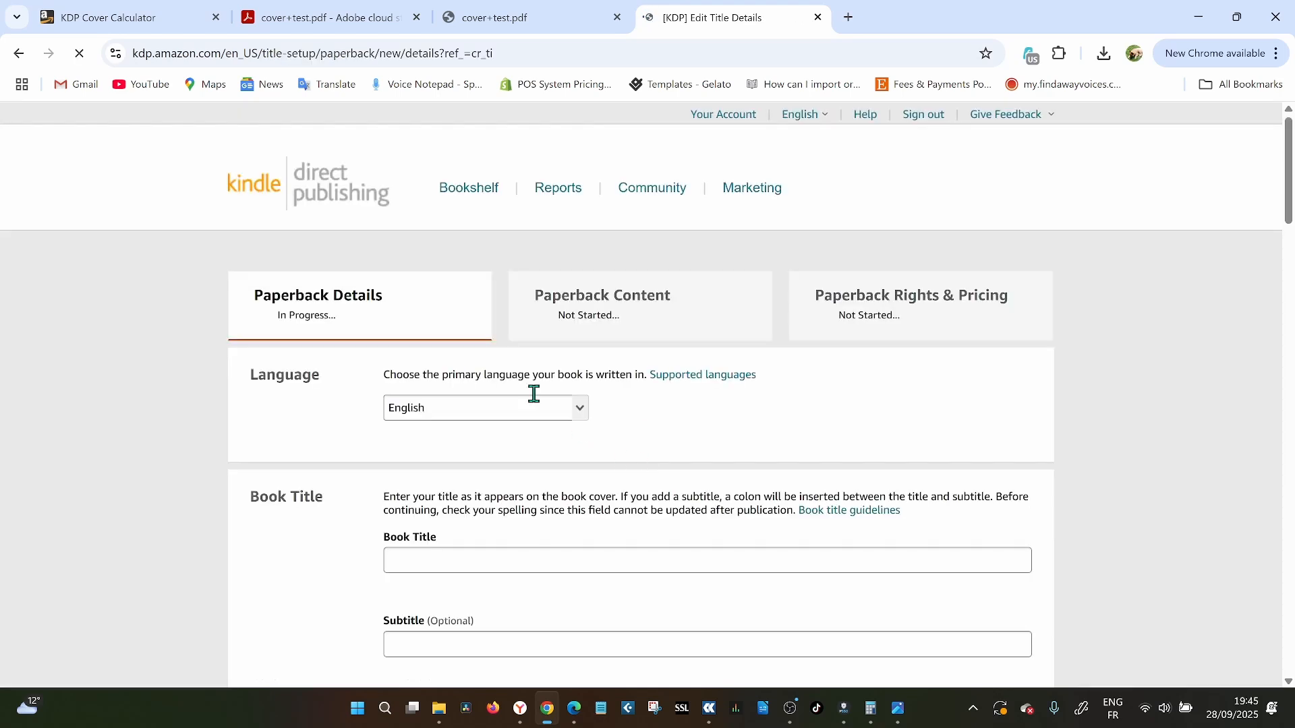
# Enter the placeholder book title "hg;j" and a placeholder subtitle in the paperback details
pyautogui.scroll(-1, 526, 330)
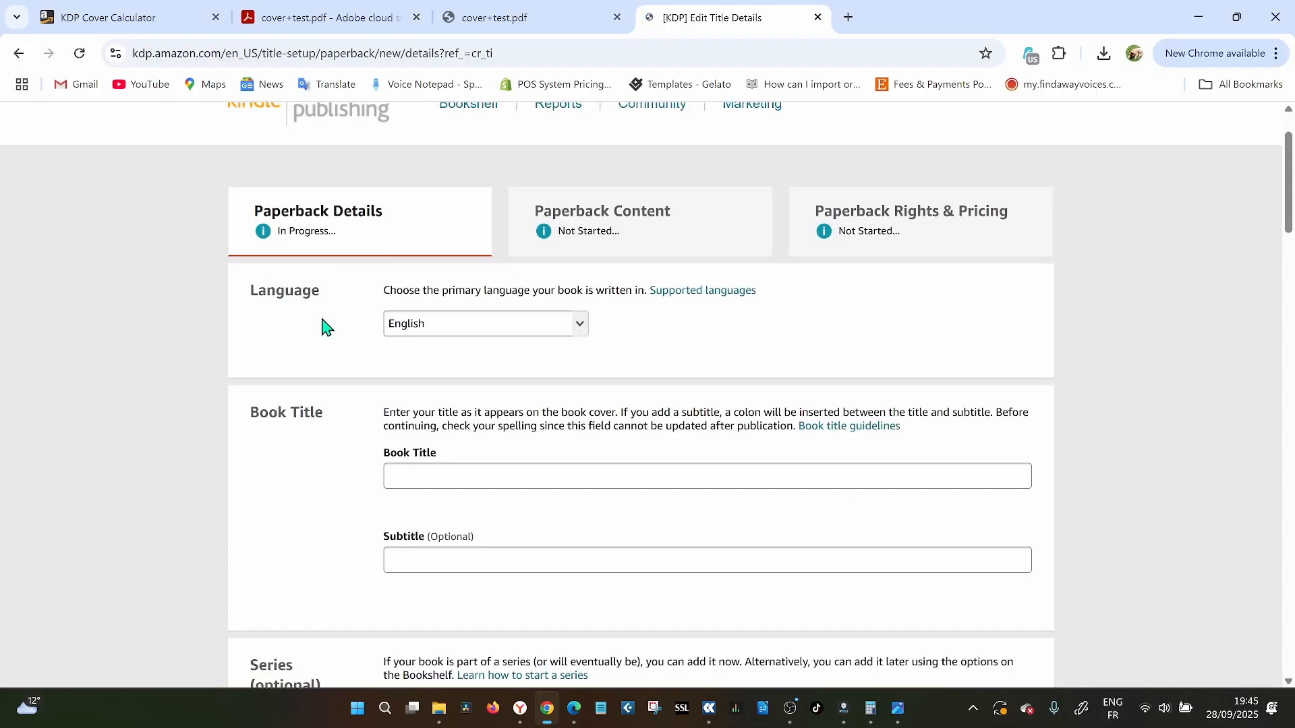
pyautogui.scroll(-2, 391, 350)
pyautogui.click(400, 303)
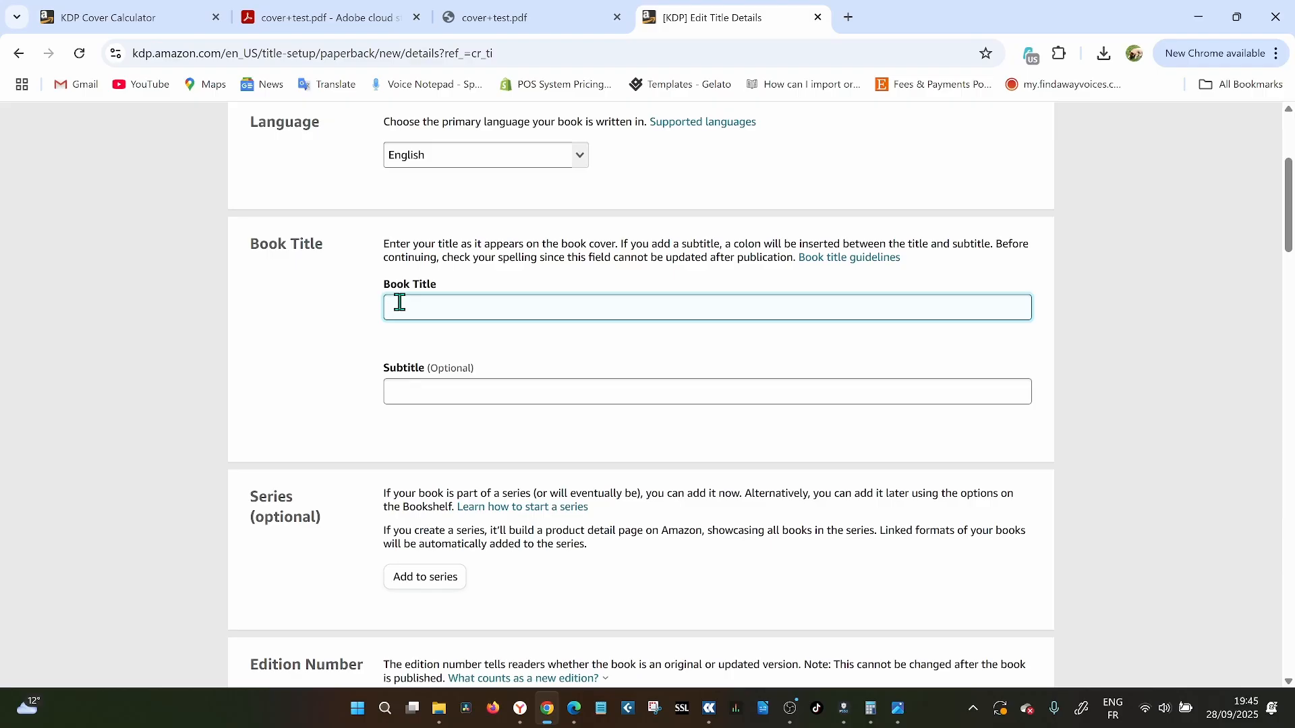
pyautogui.click(421, 390)
pyautogui.write('uhiulh')
pyautogui.scroll(-9, 427, 389)
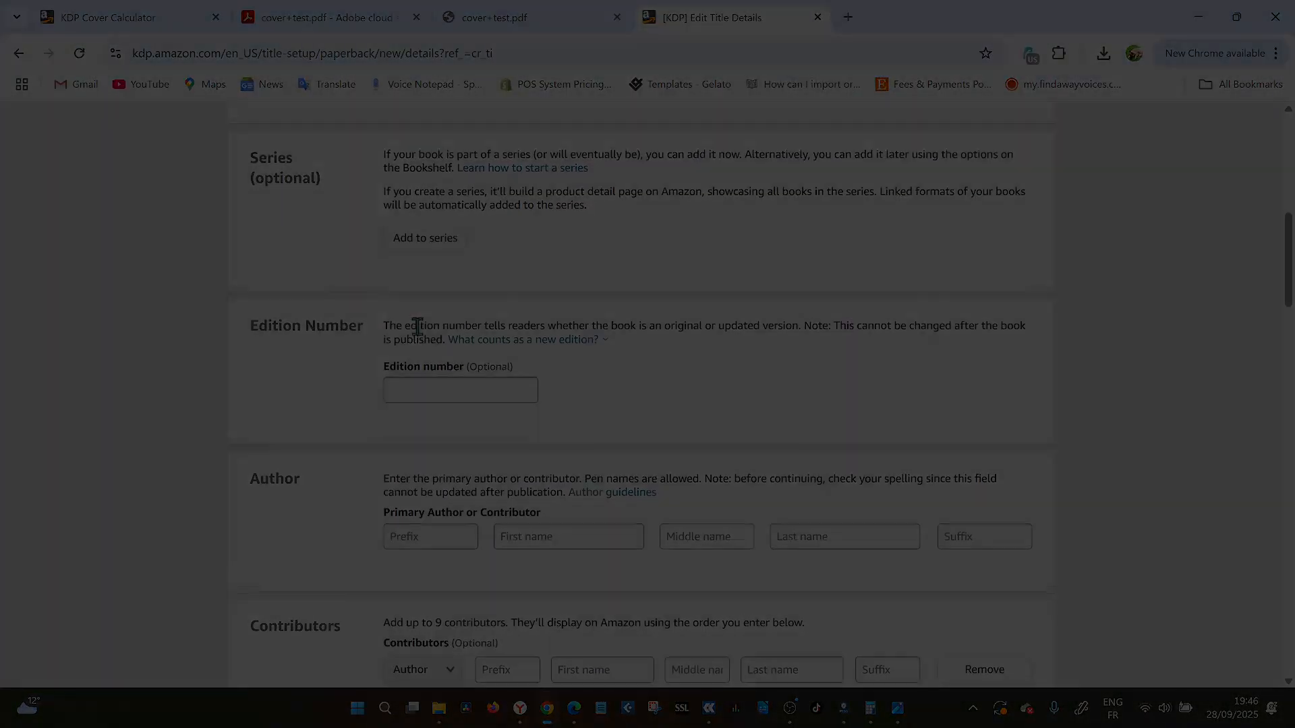
# Declare under Publishing Rights that you own the copyright and hold the necessary publishing rights
pyautogui.scroll(-8, 429, 354)
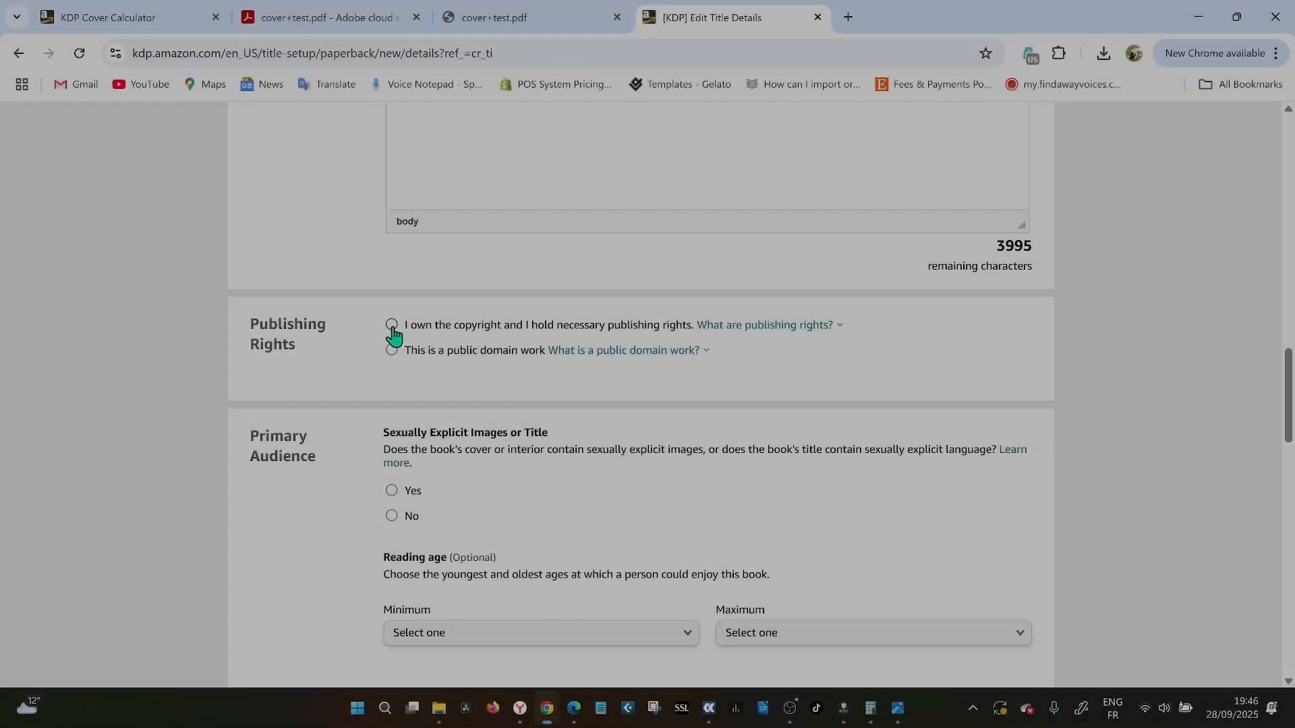
pyautogui.click(392, 326)
pyautogui.scroll(-3, 401, 425)
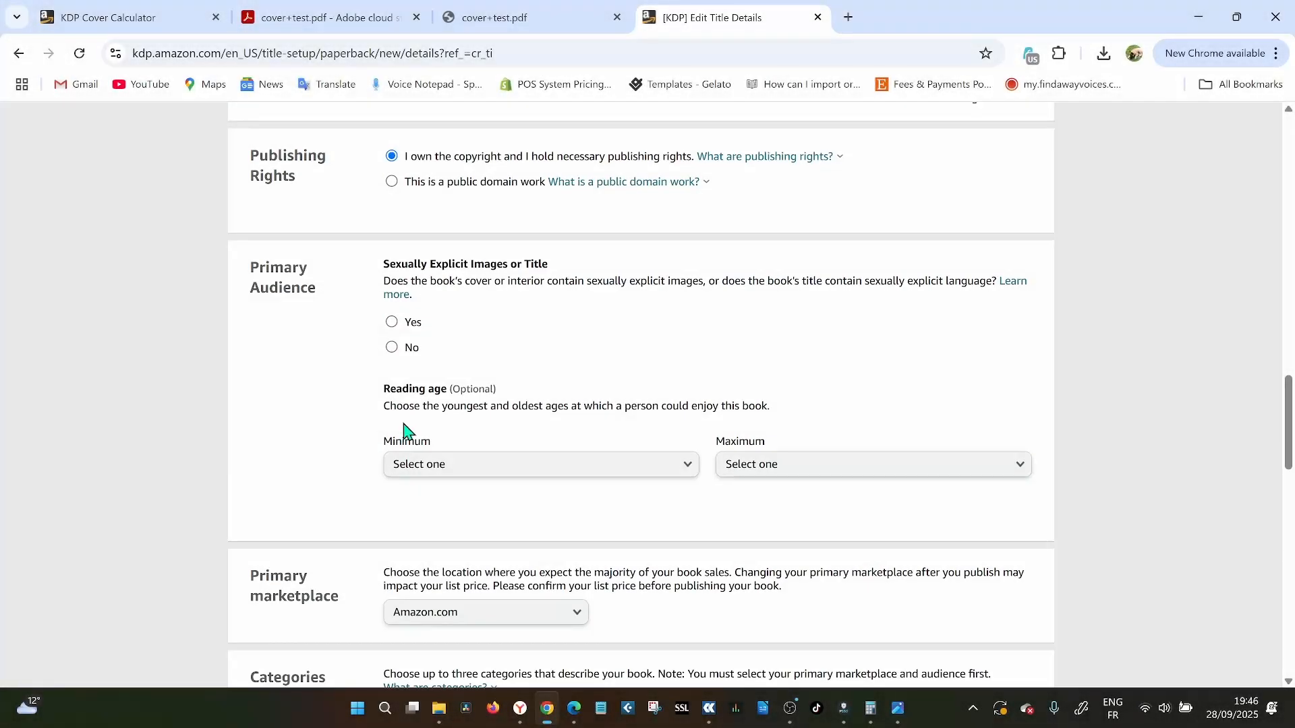
pyautogui.scroll(-5, 483, 361)
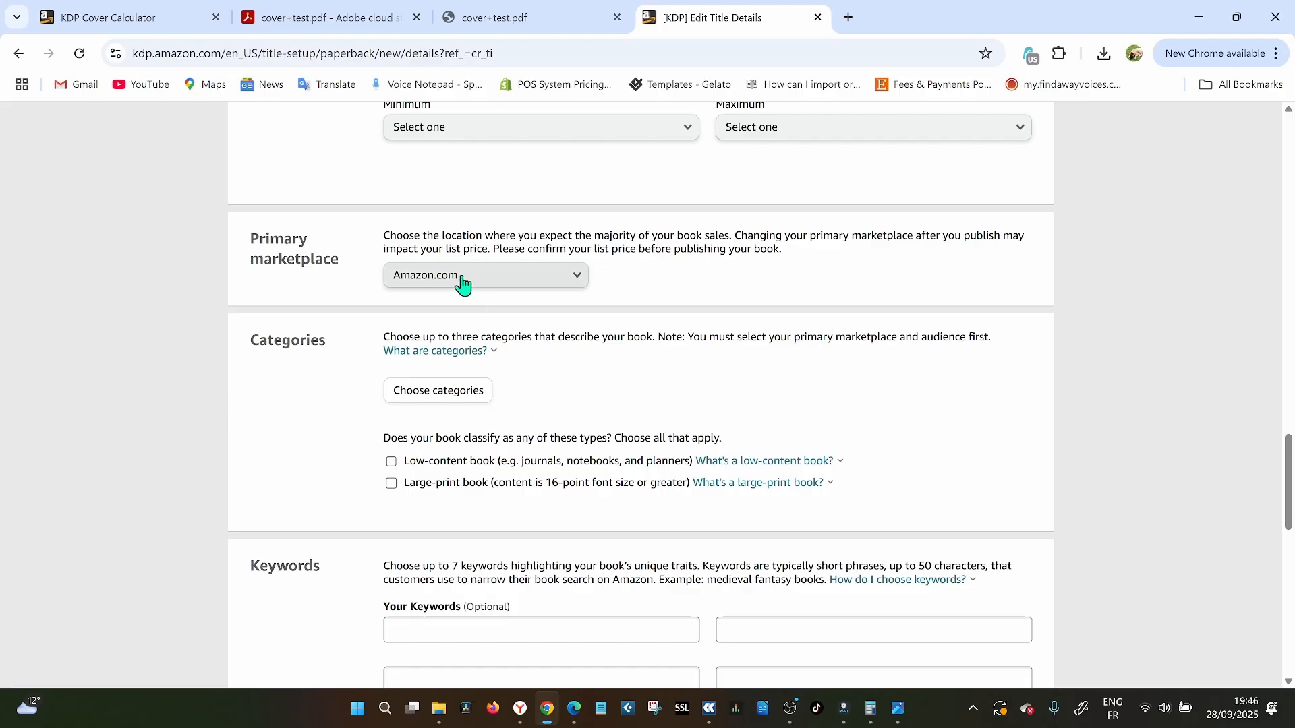
# Choose the book's categories, then save the paperback details and continue to the content page
pyautogui.scroll(-1, 462, 286)
pyautogui.click(453, 312)
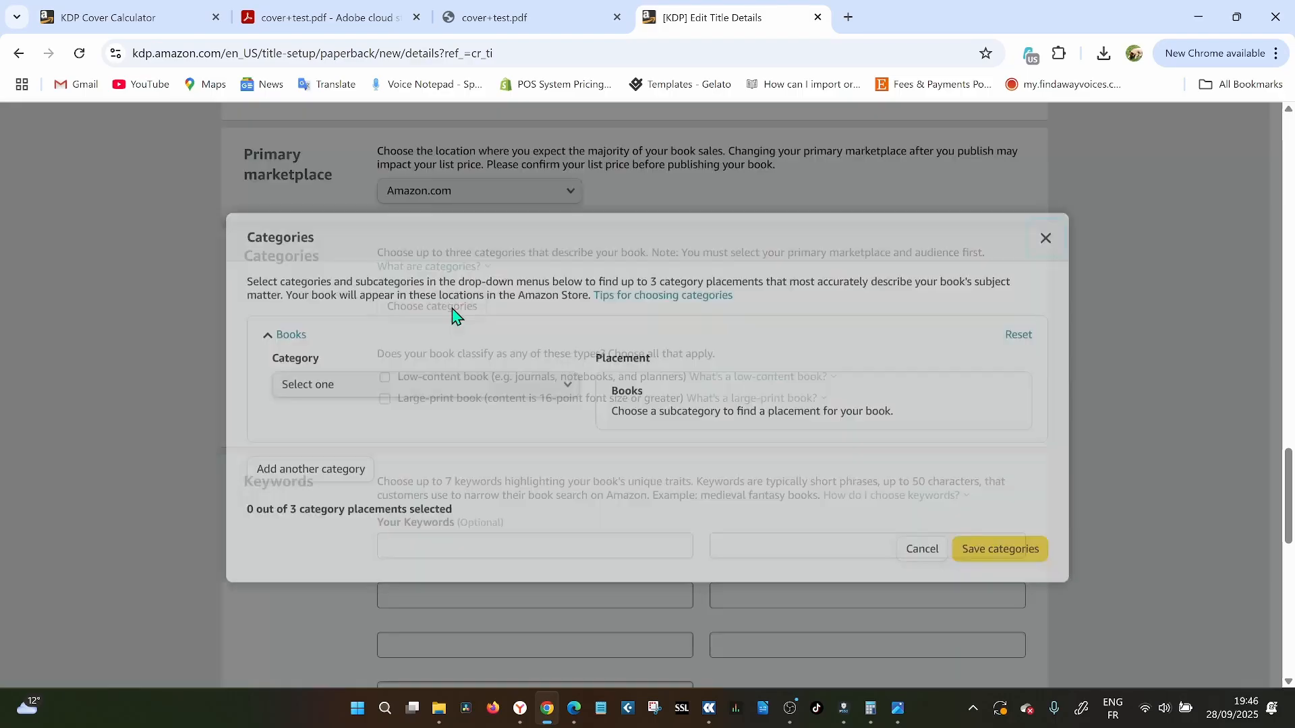
pyautogui.click(496, 391)
pyautogui.click(644, 410)
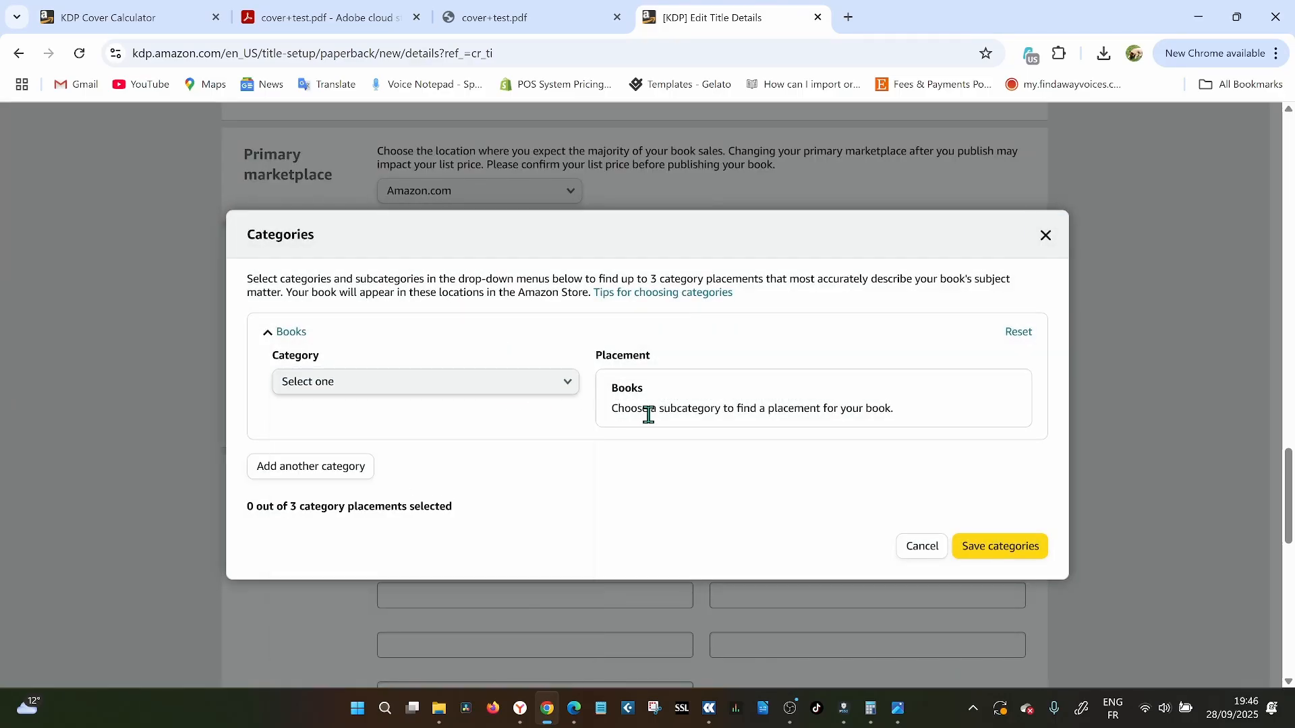
pyautogui.click(480, 402)
pyautogui.click(434, 437)
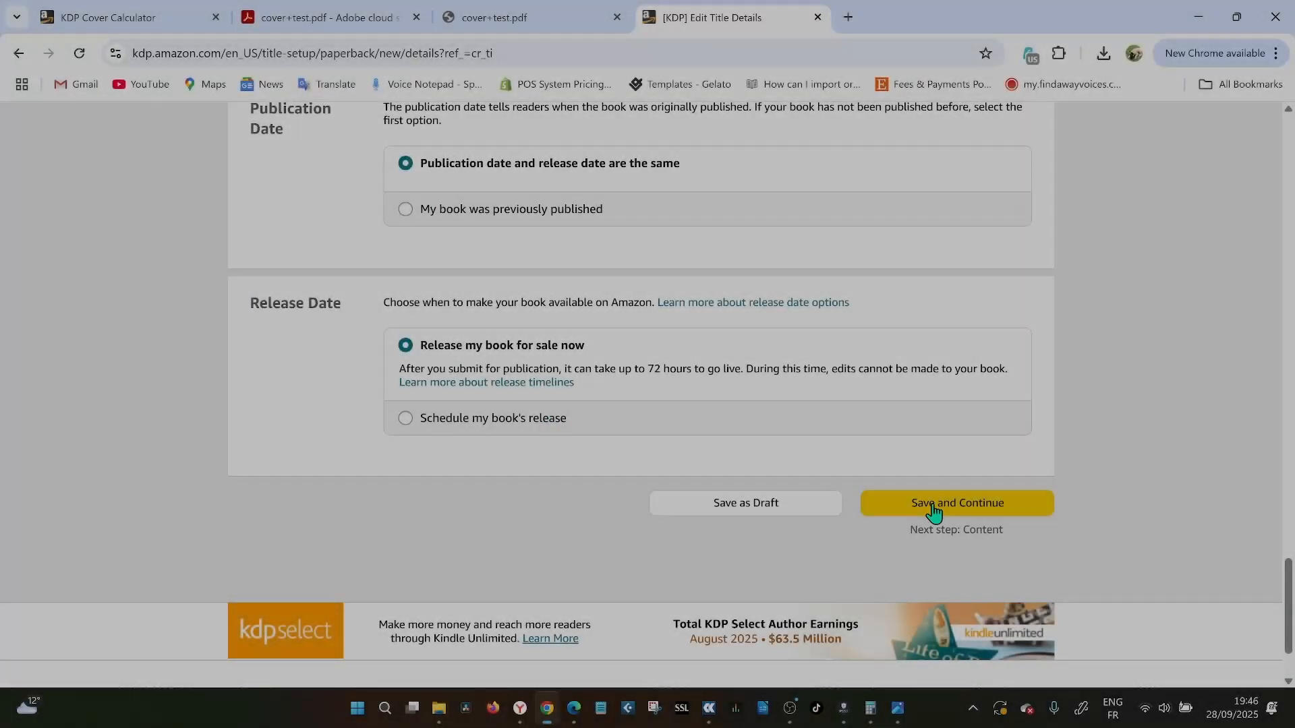
pyautogui.click(934, 504)
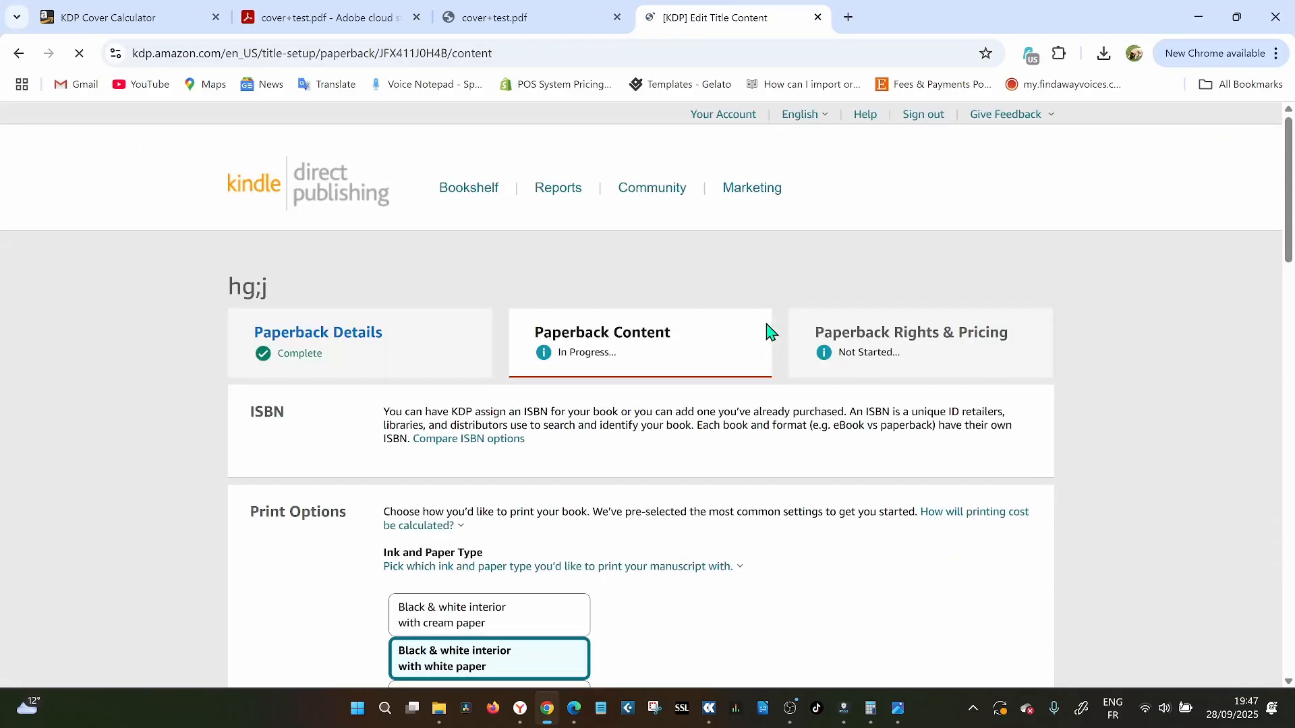
# Choose the 6 x 9 in trim size and the No Bleed setting in the print options
pyautogui.scroll(-1, 669, 337)
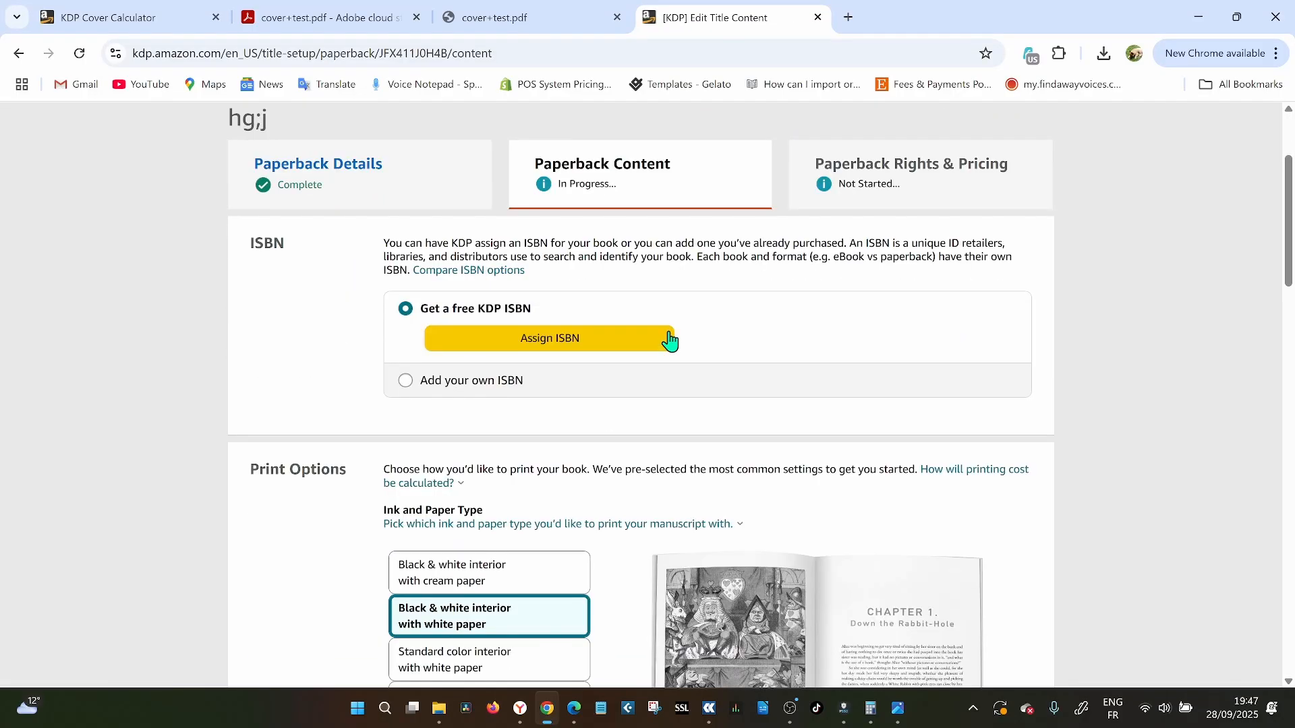
pyautogui.scroll(-1, 675, 342)
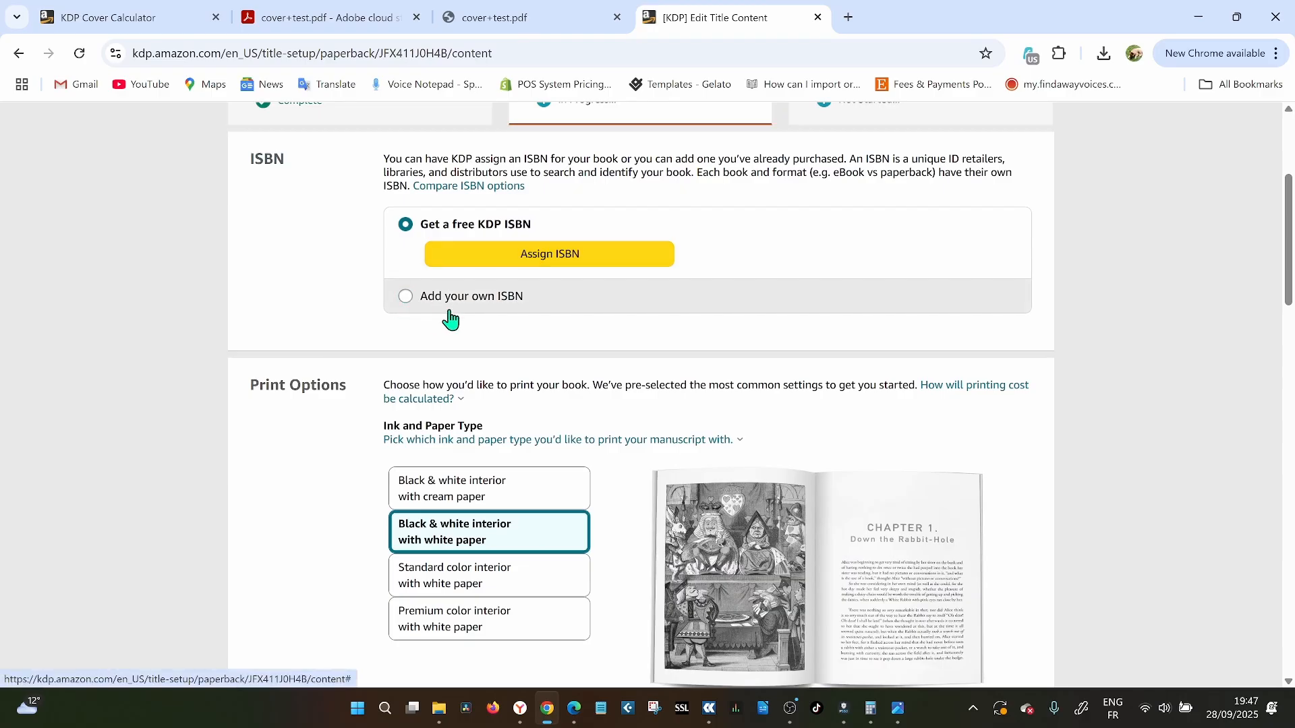
pyautogui.scroll(-4, 500, 318)
pyautogui.scroll(3, 434, 283)
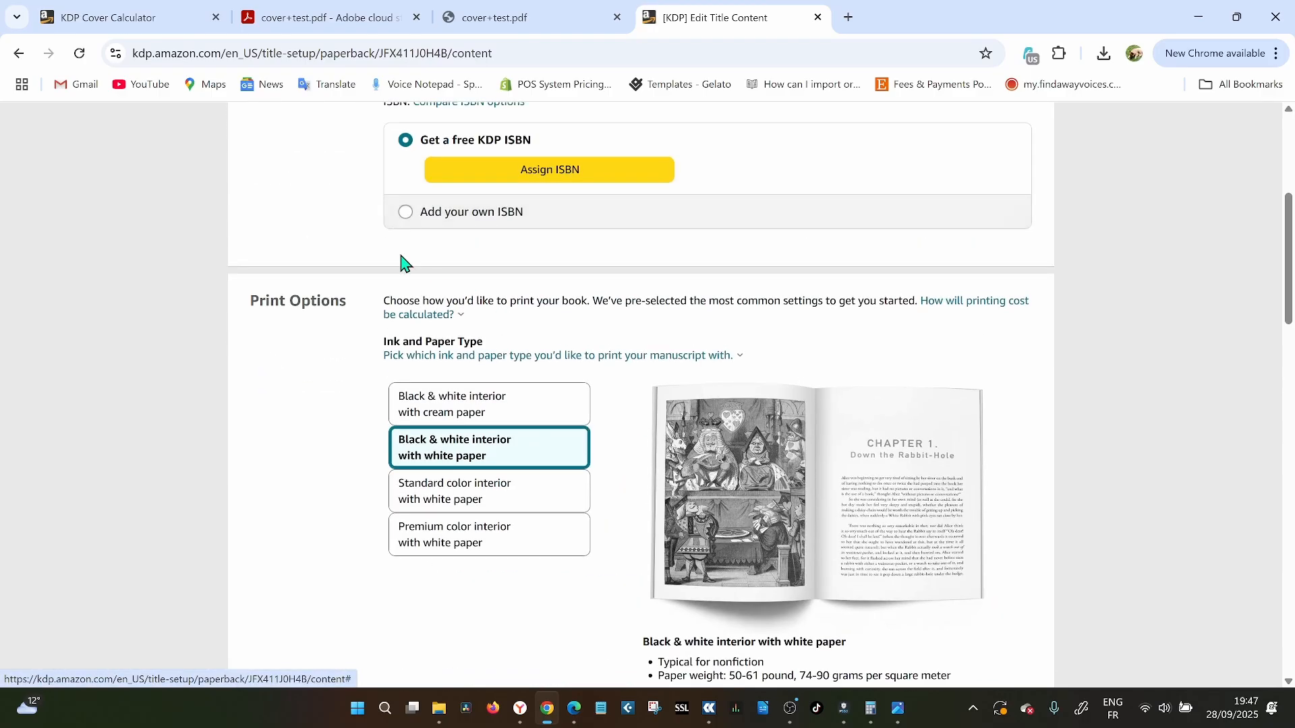
pyautogui.scroll(-3, 445, 255)
pyautogui.scroll(-4, 458, 276)
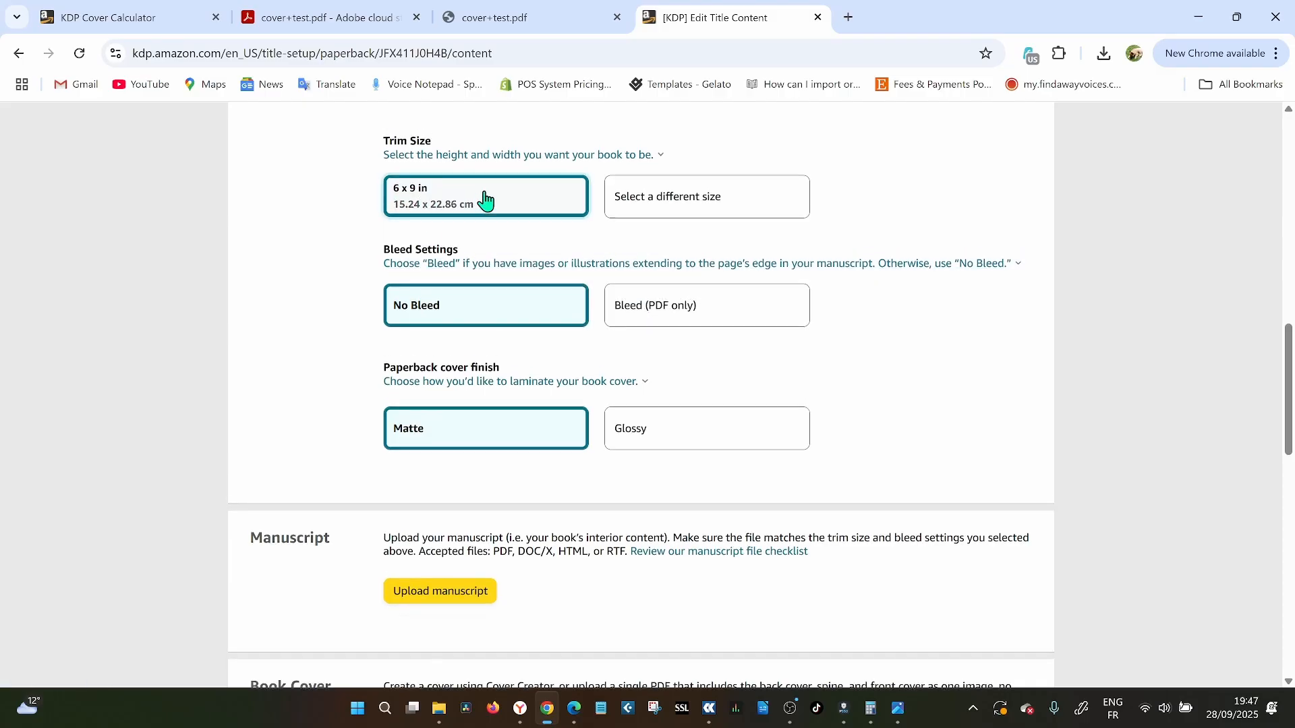
pyautogui.scroll(2, 486, 200)
pyautogui.click(679, 369)
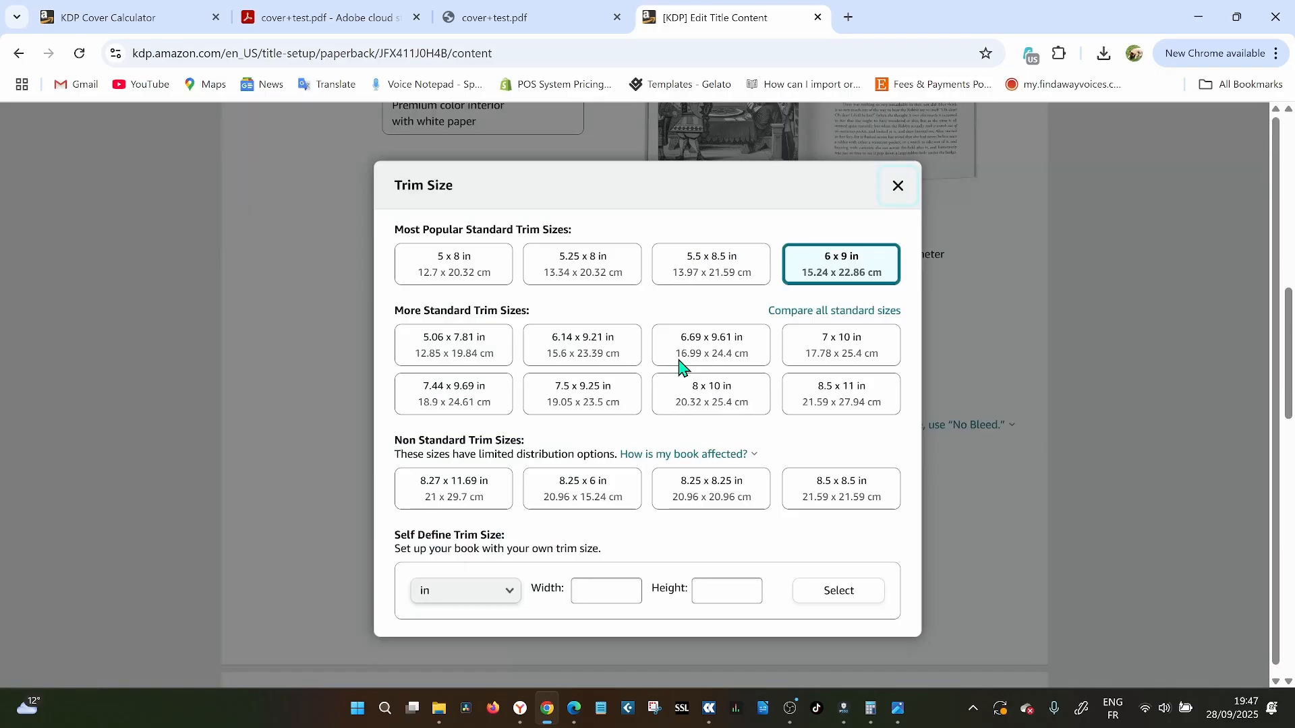
pyautogui.click(831, 263)
pyautogui.scroll(-2, 688, 310)
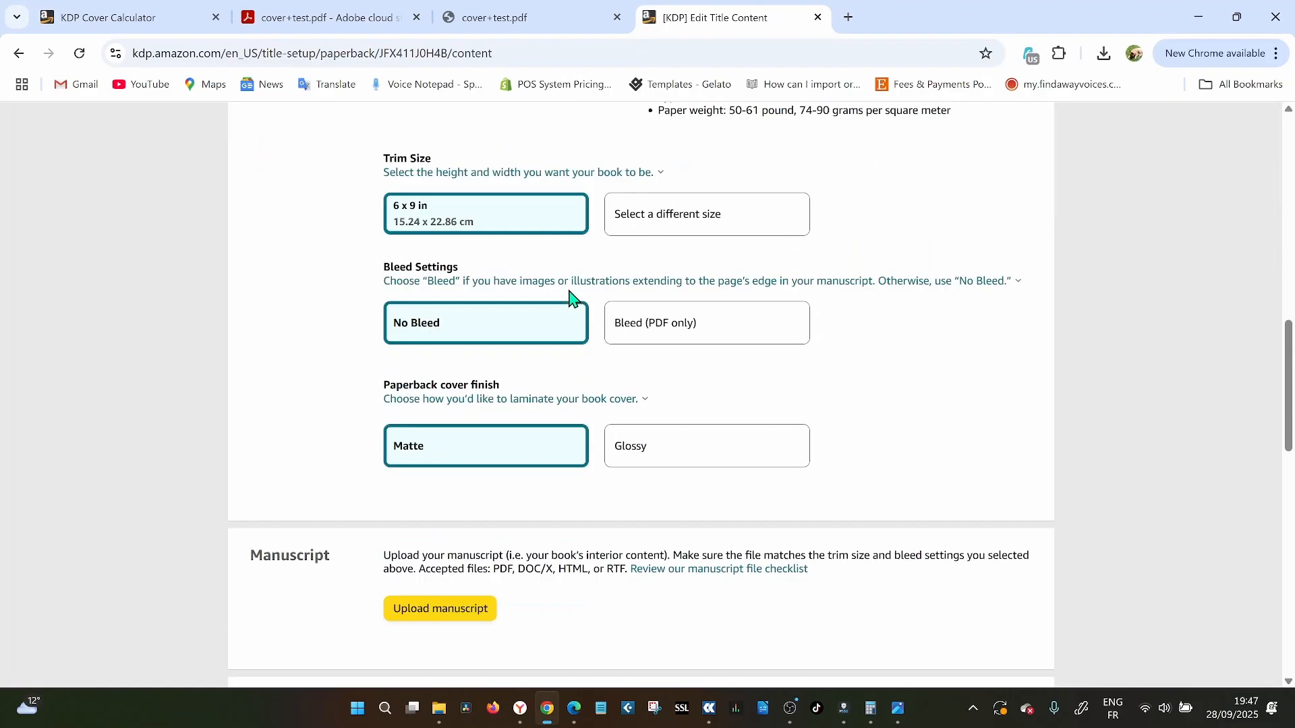
pyautogui.click(693, 309)
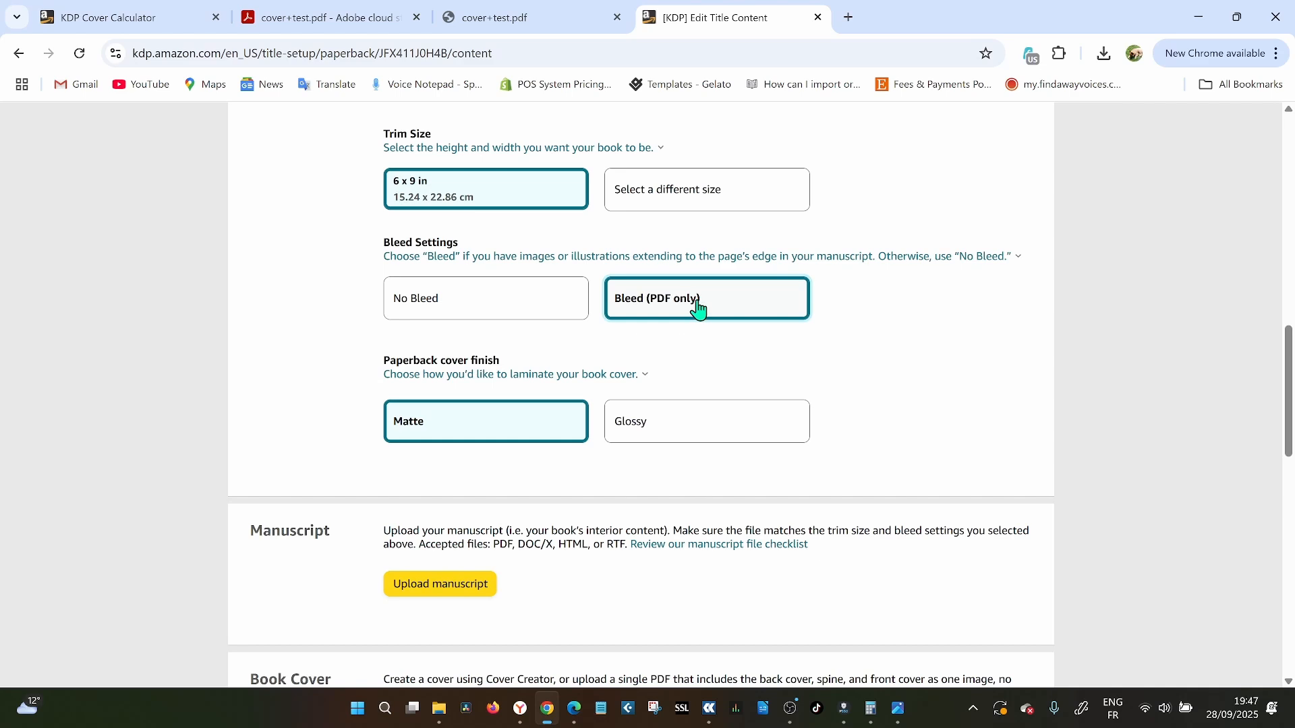
pyautogui.click(578, 305)
# Set the book cover to a print-ready PDF you already have and upload cover+test.pdf
pyautogui.scroll(-2, 651, 295)
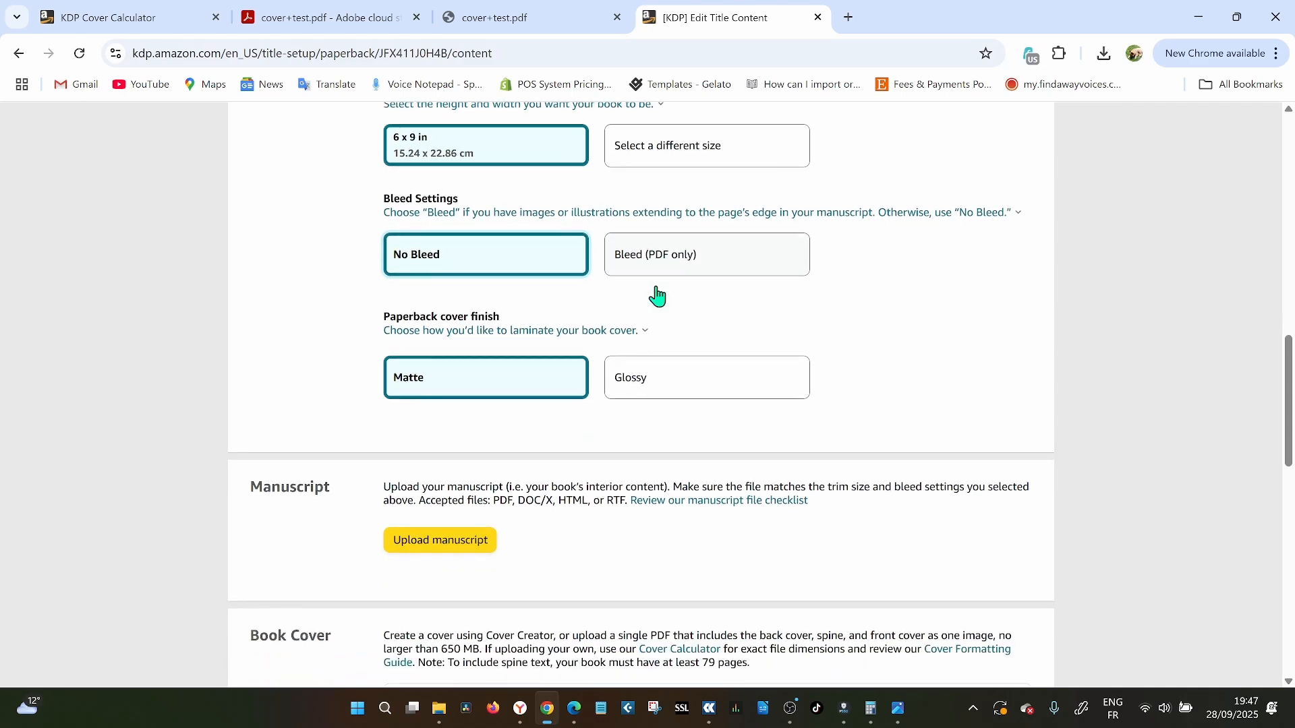
pyautogui.scroll(-2, 569, 278)
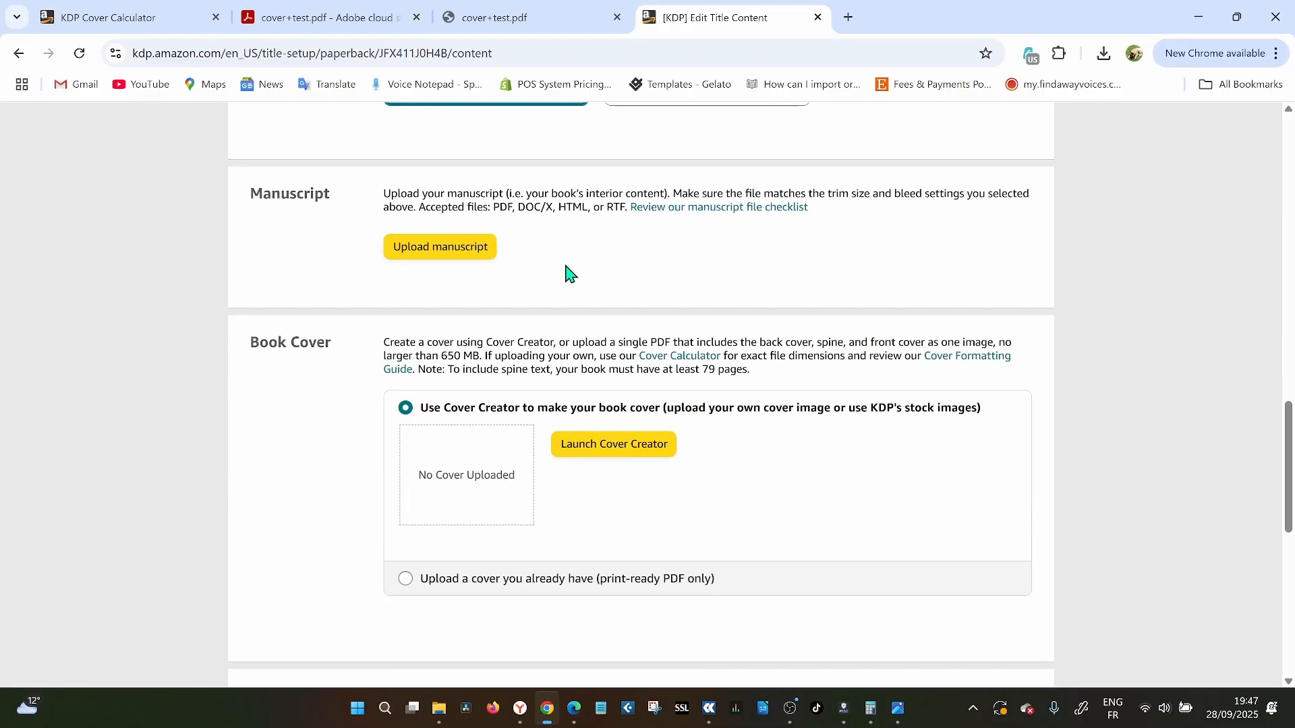
pyautogui.scroll(-1, 529, 281)
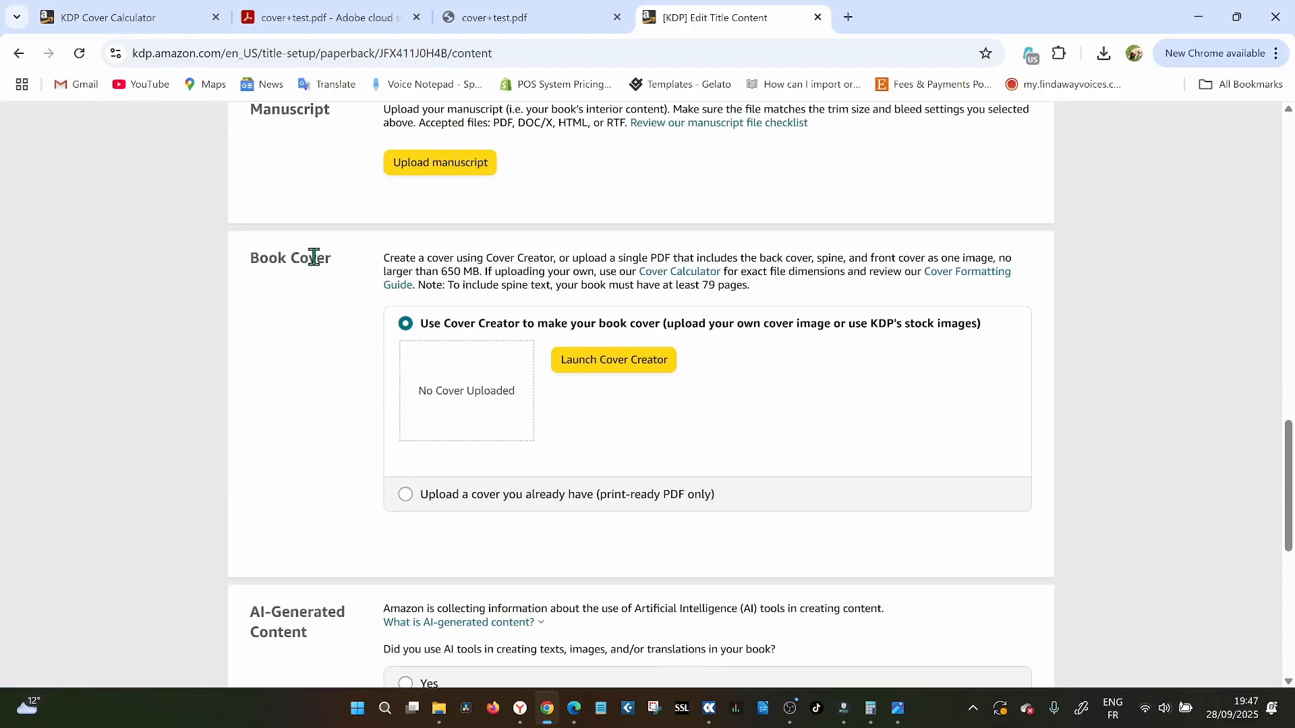
pyautogui.click(405, 496)
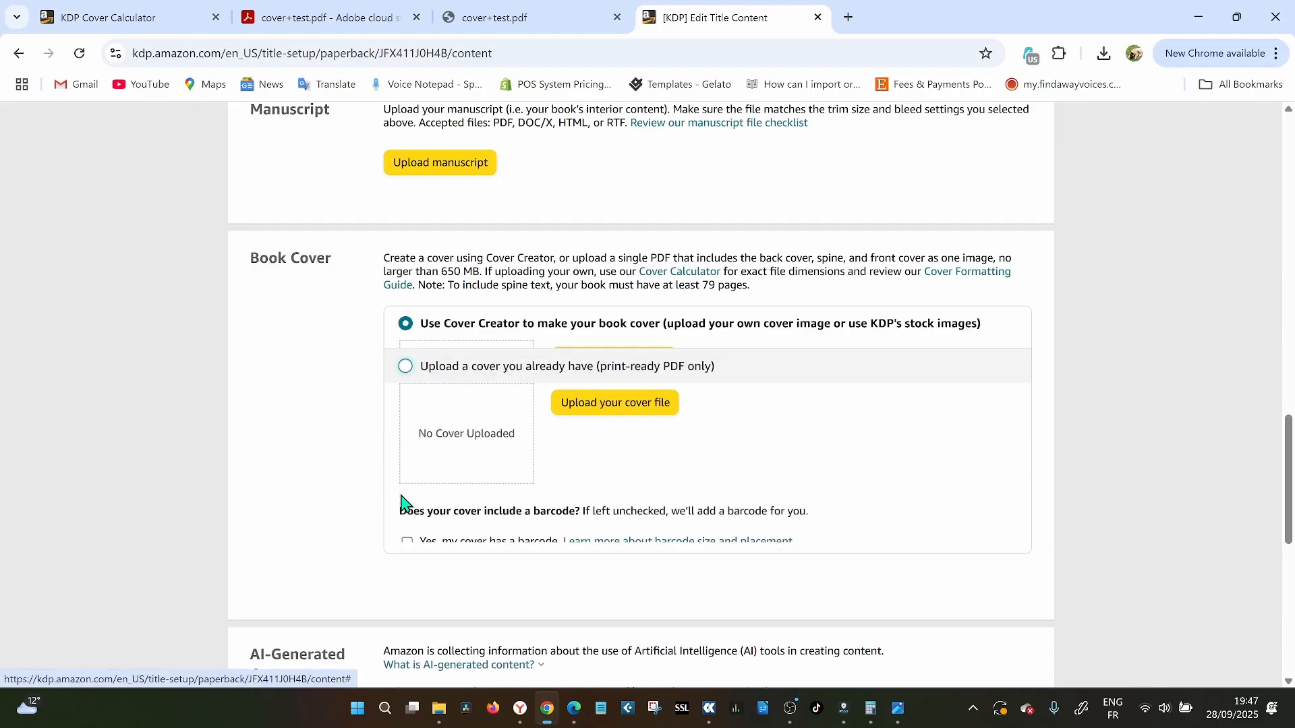
pyautogui.click(579, 405)
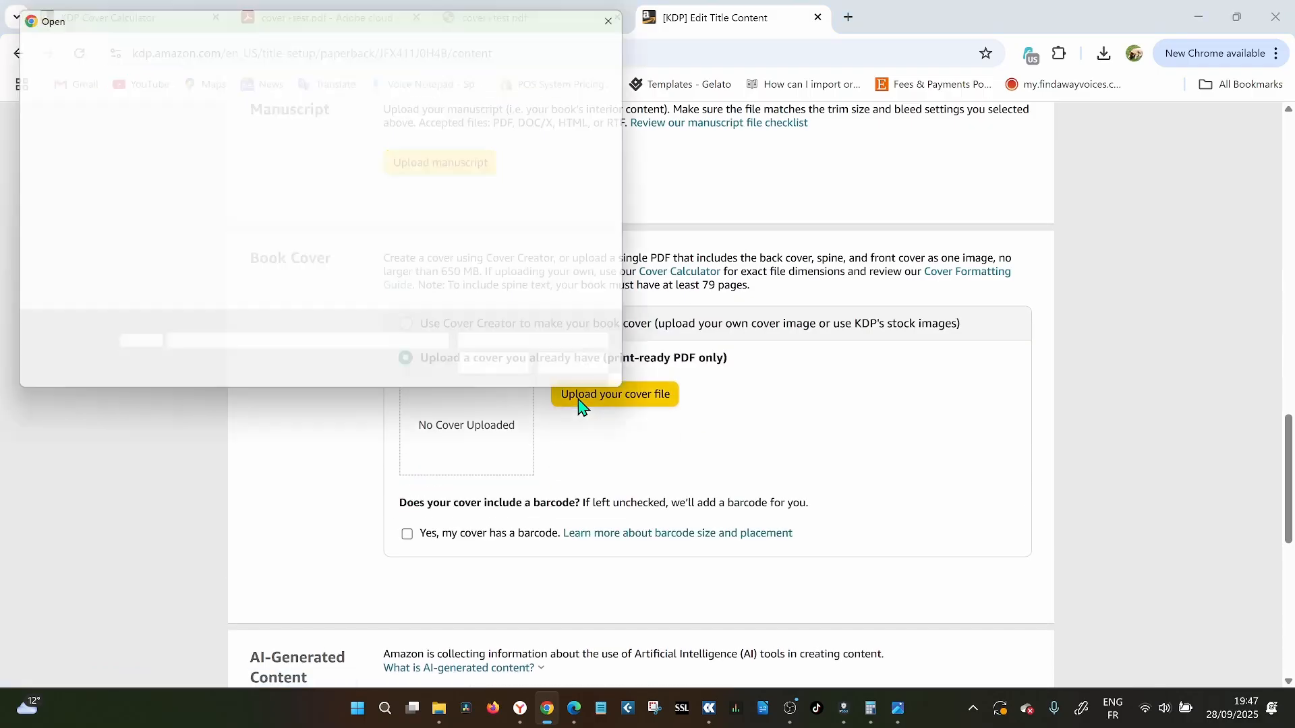
pyautogui.click(345, 162)
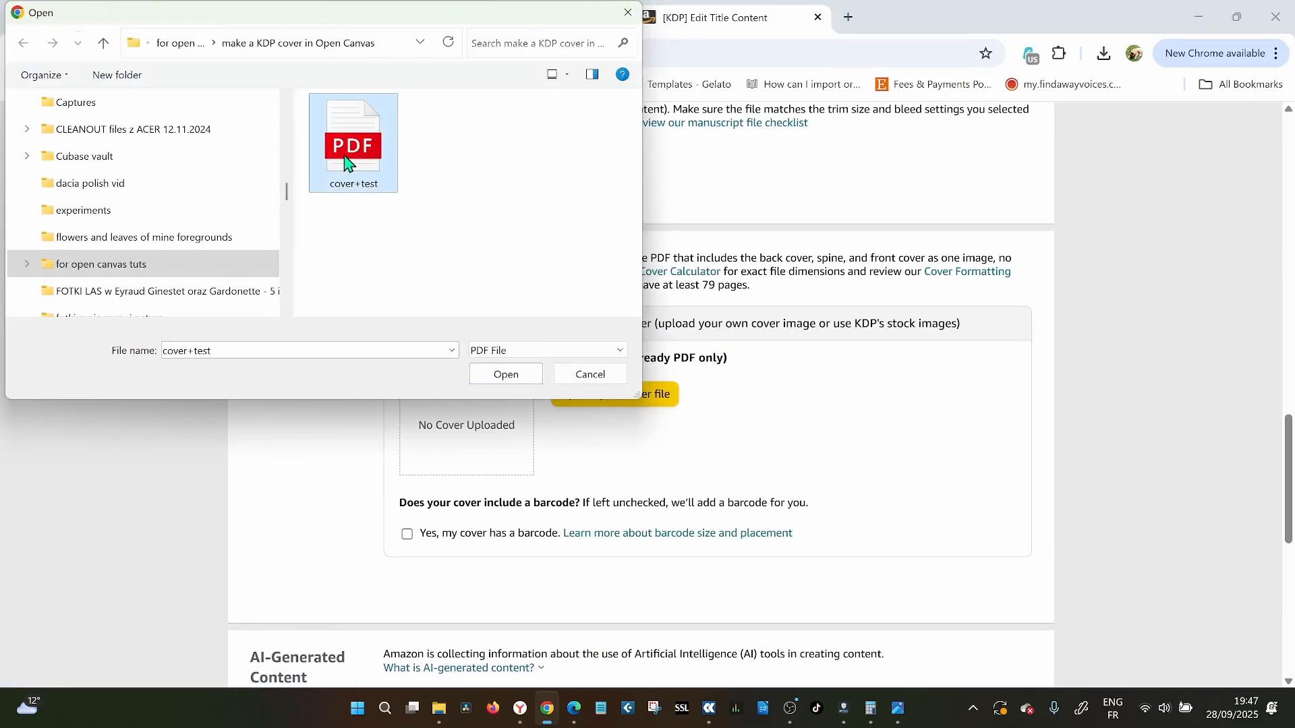
pyautogui.click(501, 374)
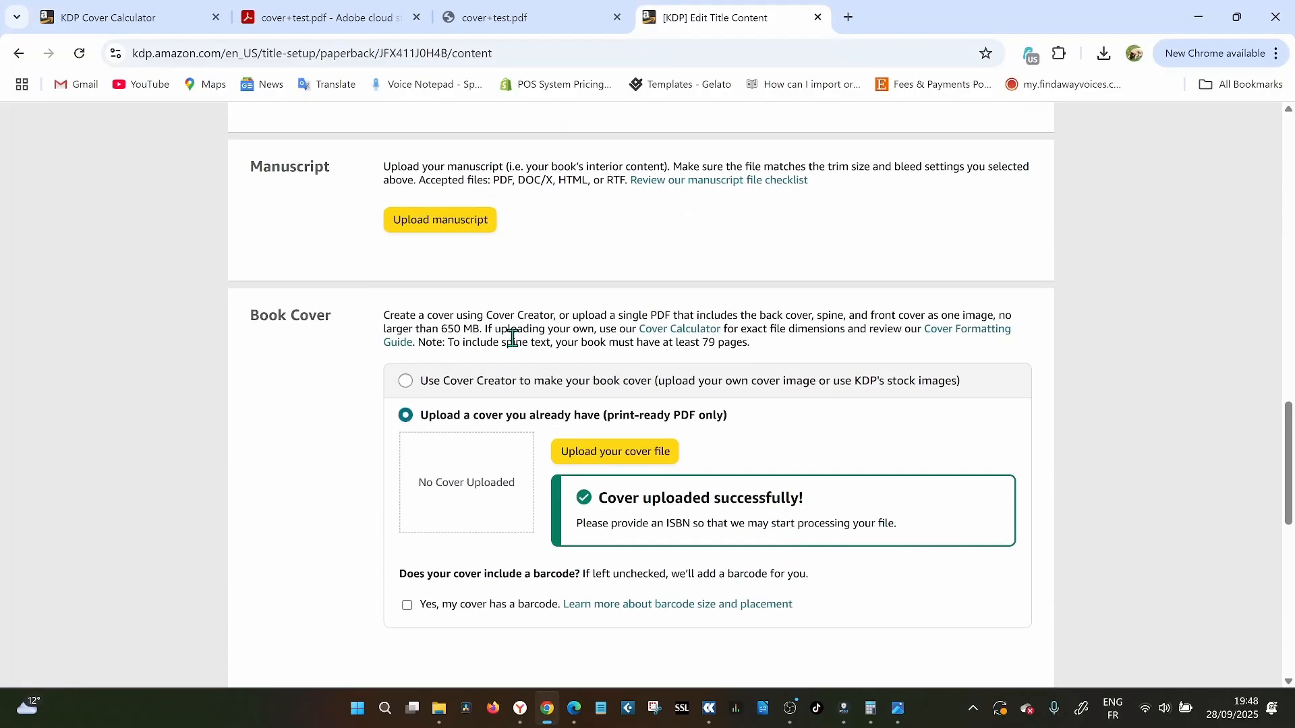
# Upload Untitled-1.pdf as the book's manuscript and check it against the chosen print options
pyautogui.click(466, 238)
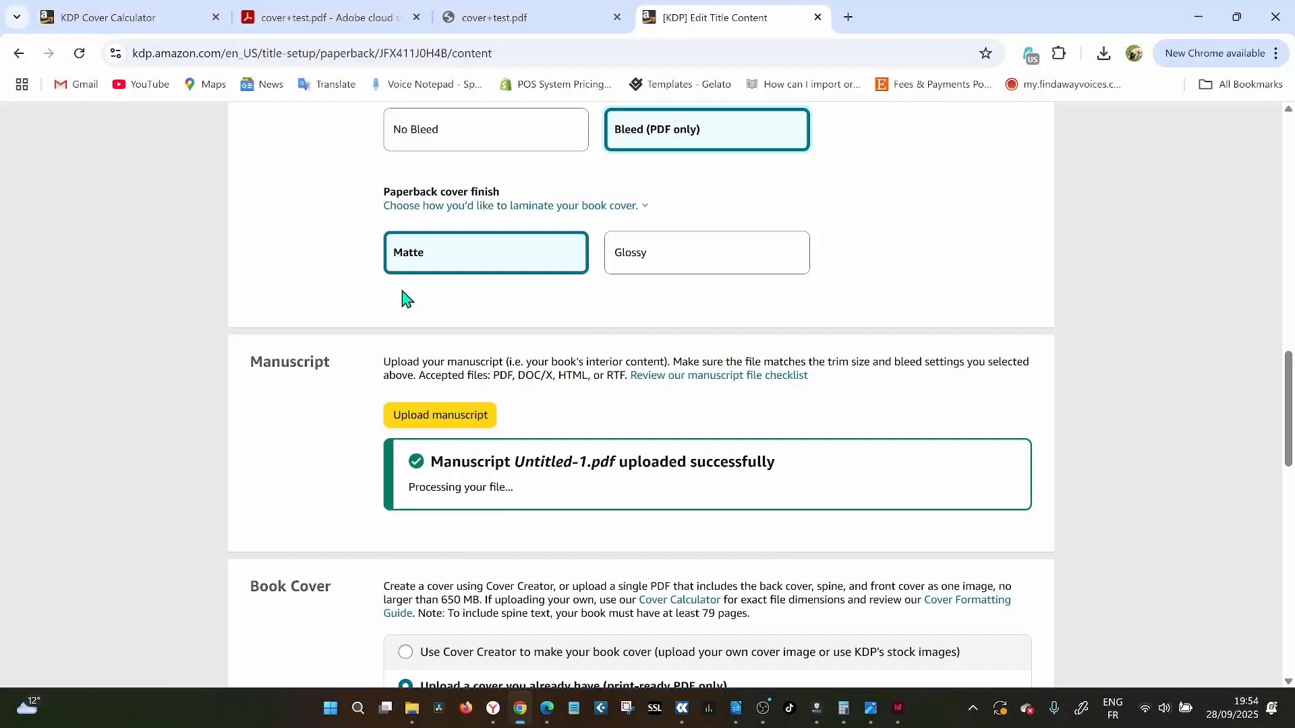
pyautogui.scroll(4, 402, 295)
pyautogui.scroll(-4, 403, 297)
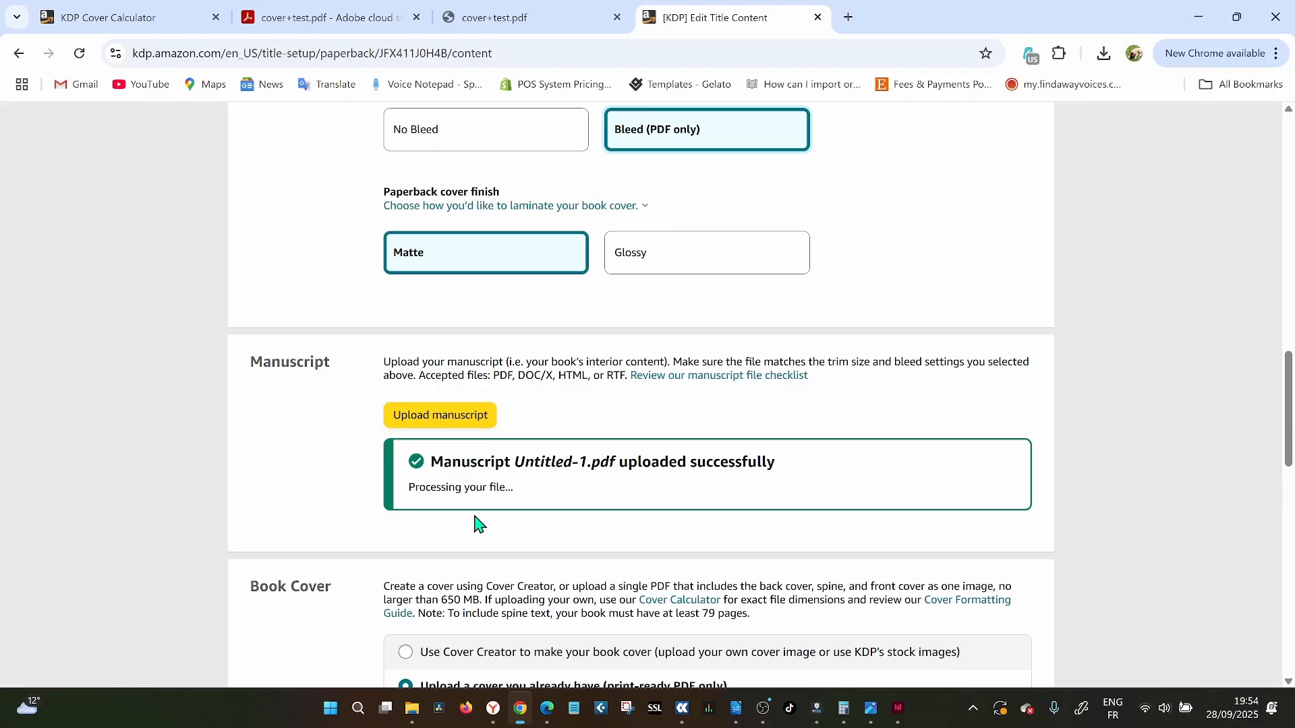
# Answer No to the question about using AI tools and launch the Print Previewer
pyautogui.scroll(-2, 479, 512)
pyautogui.scroll(-2, 483, 365)
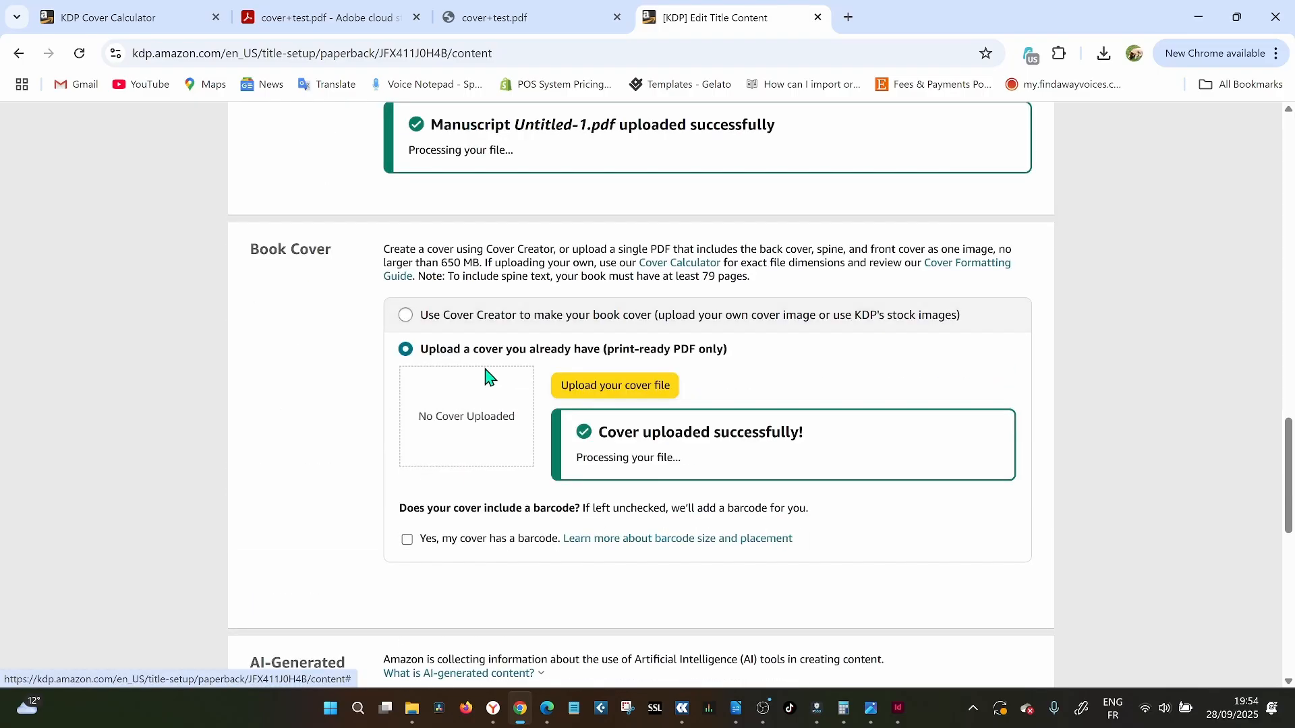
pyautogui.scroll(-2, 486, 384)
pyautogui.scroll(-3, 499, 428)
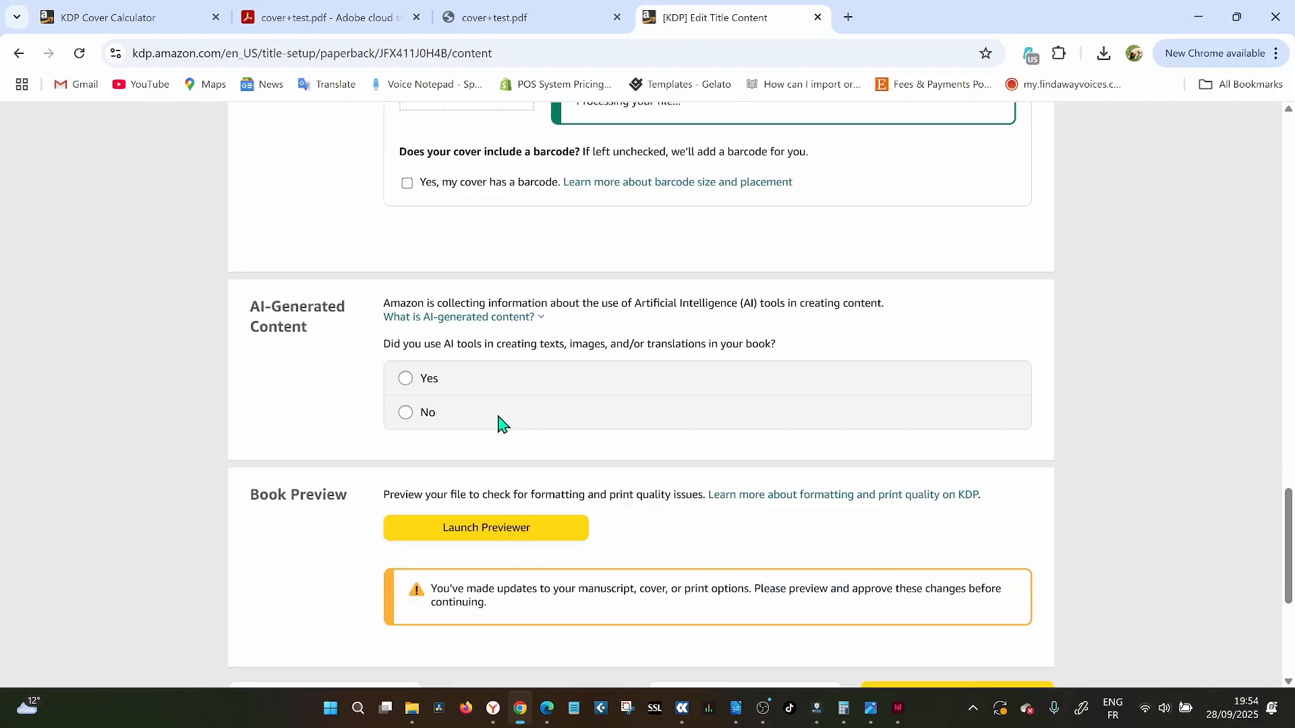
pyautogui.click(406, 349)
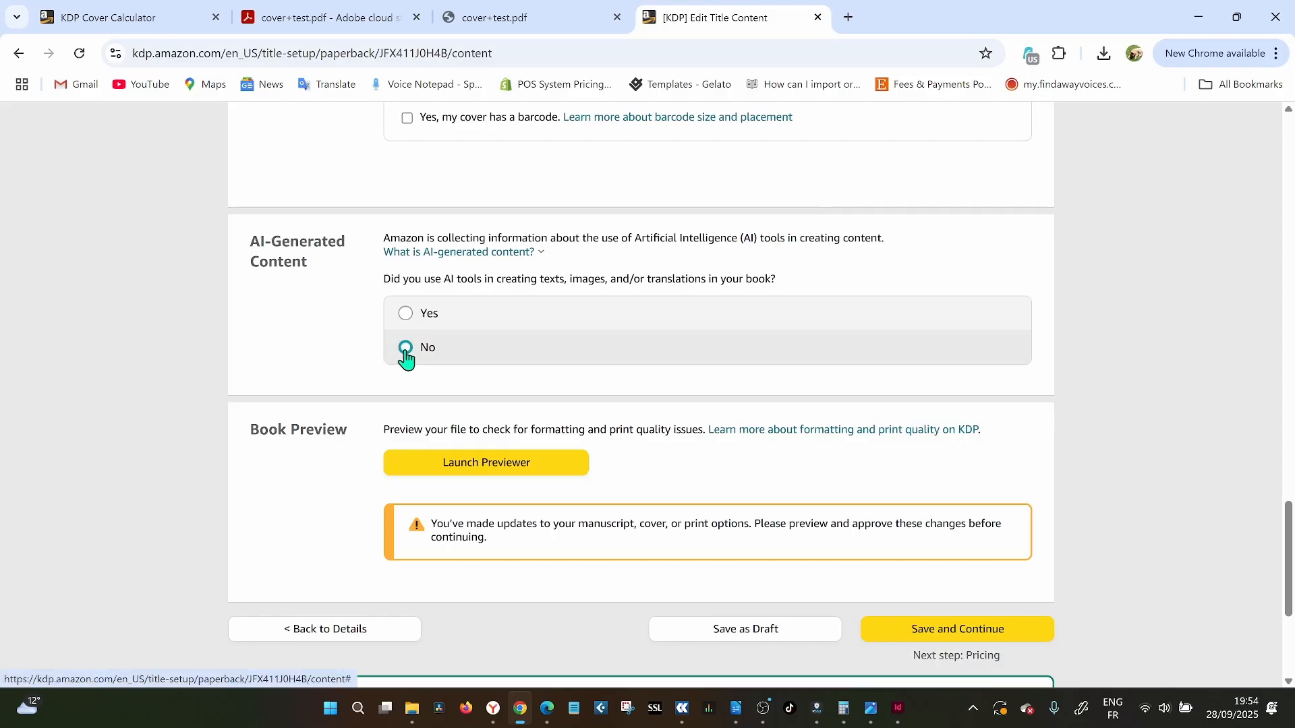
pyautogui.click(506, 472)
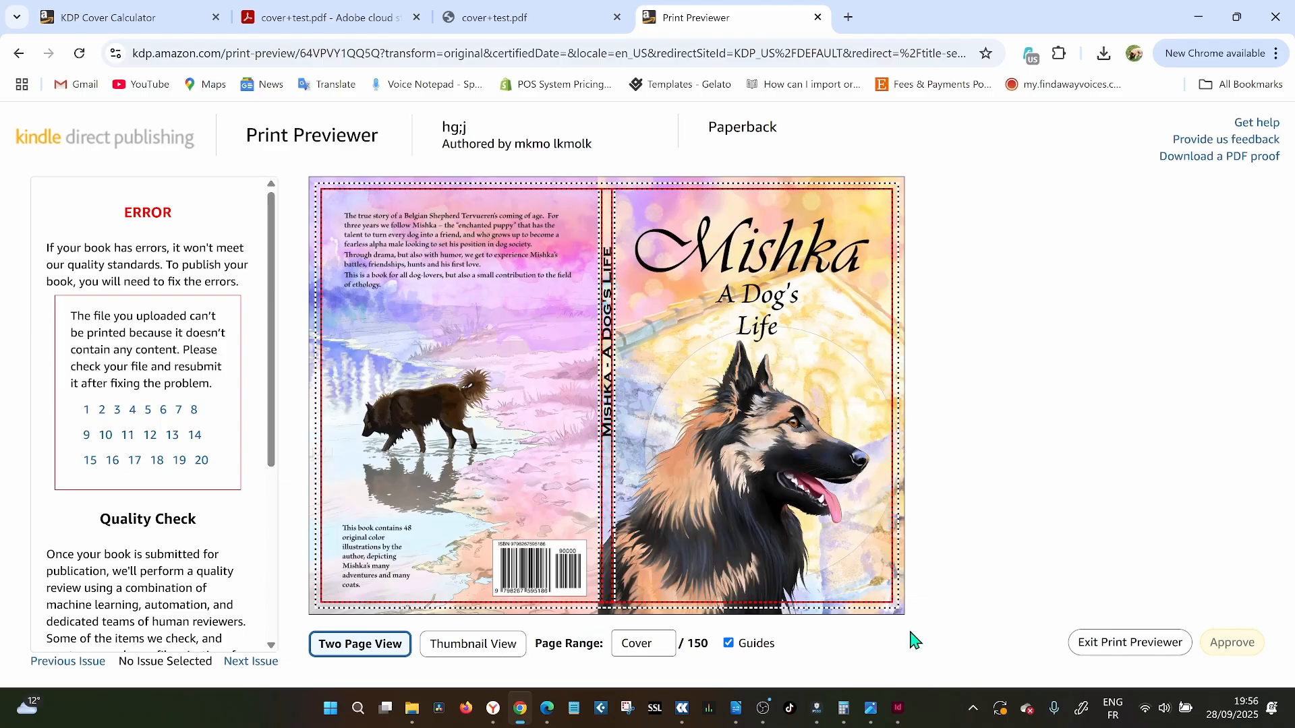
# Examine the cover against the previewer's guides, the interior pages 2-3, and the error and quality check notes
pyautogui.scroll(-1, 143, 439)
pyautogui.scroll(1, 141, 429)
pyautogui.click(865, 368)
pyautogui.click(865, 366)
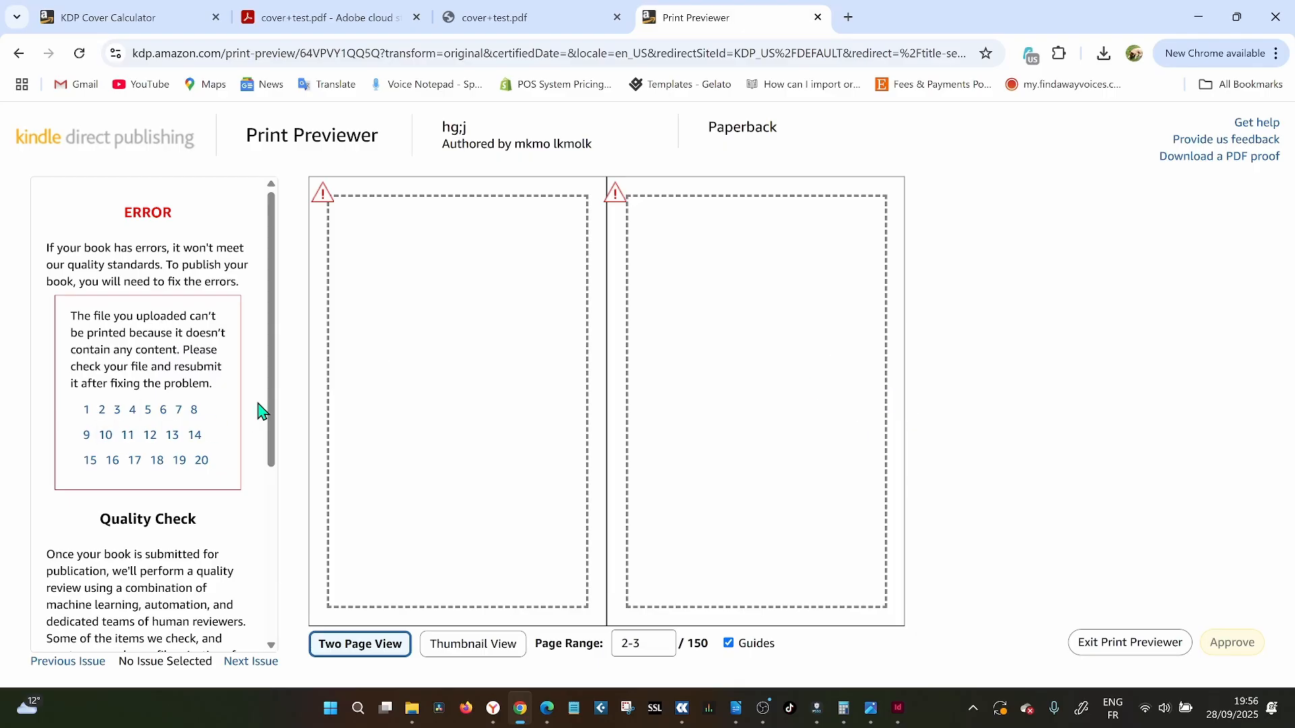
pyautogui.click(325, 382)
pyautogui.click(325, 382)
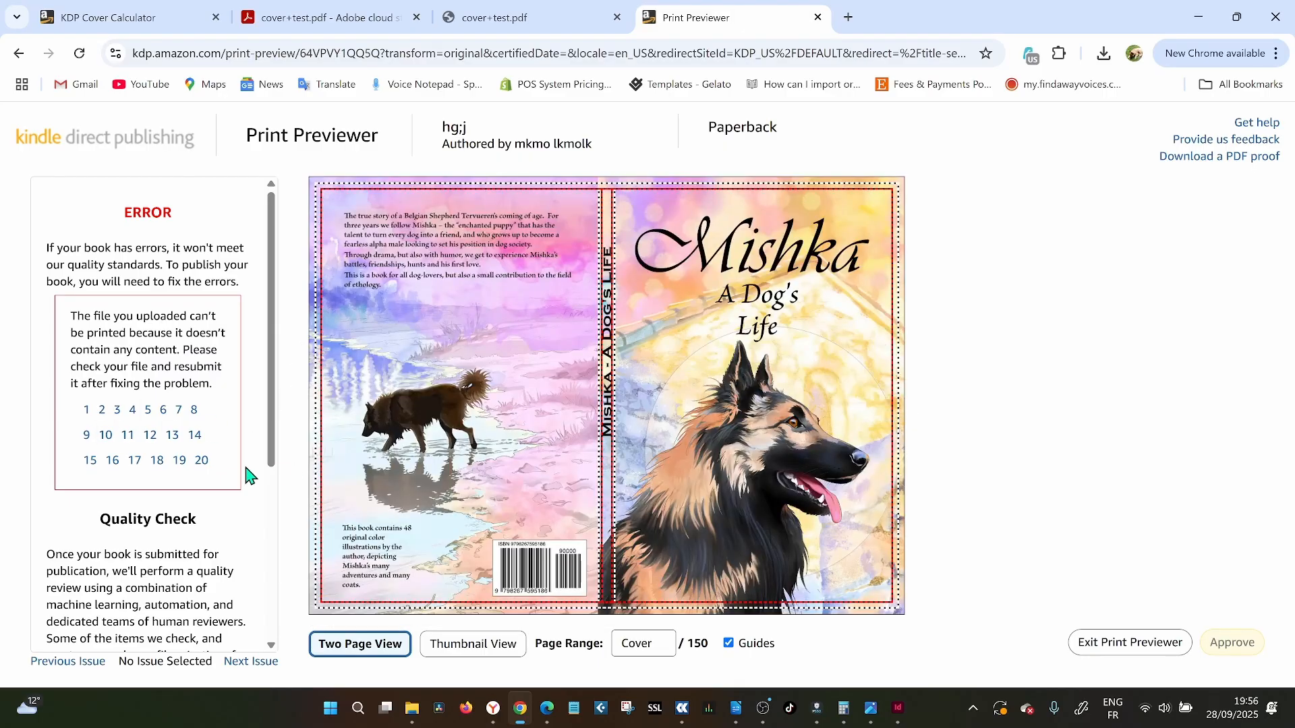
pyautogui.scroll(-4, 177, 463)
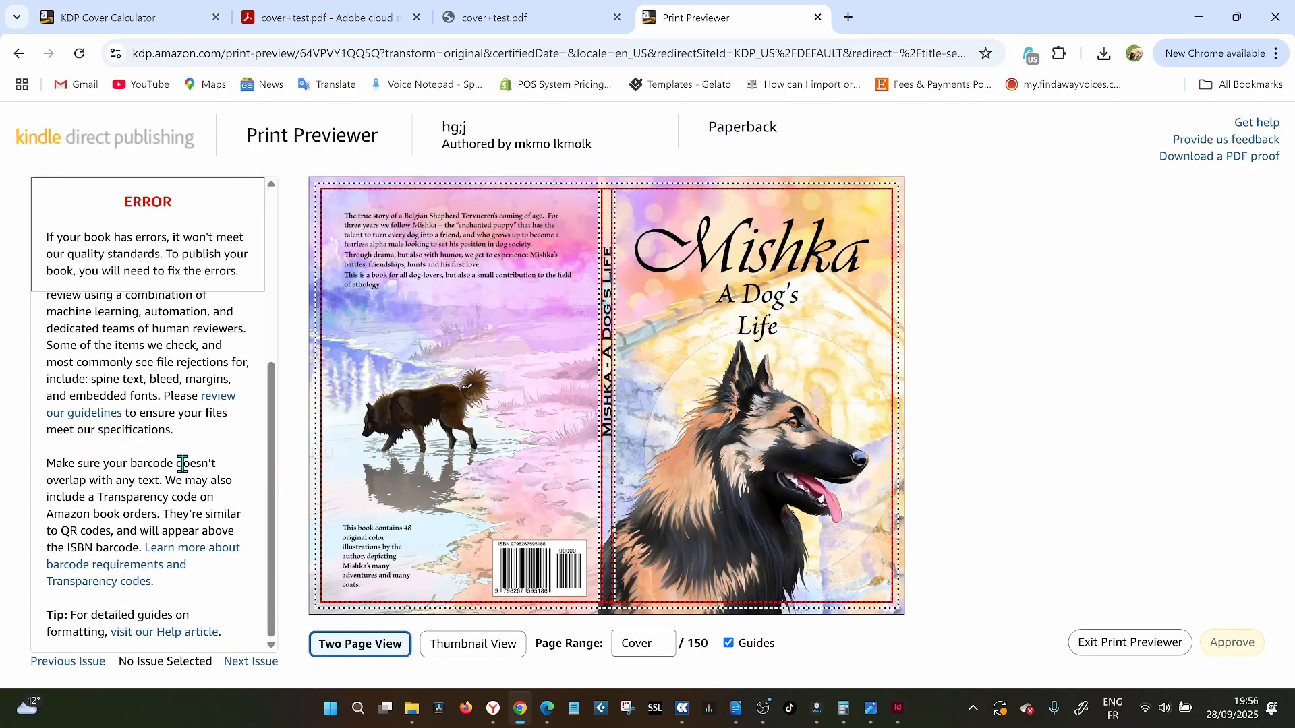
pyautogui.scroll(2, 183, 464)
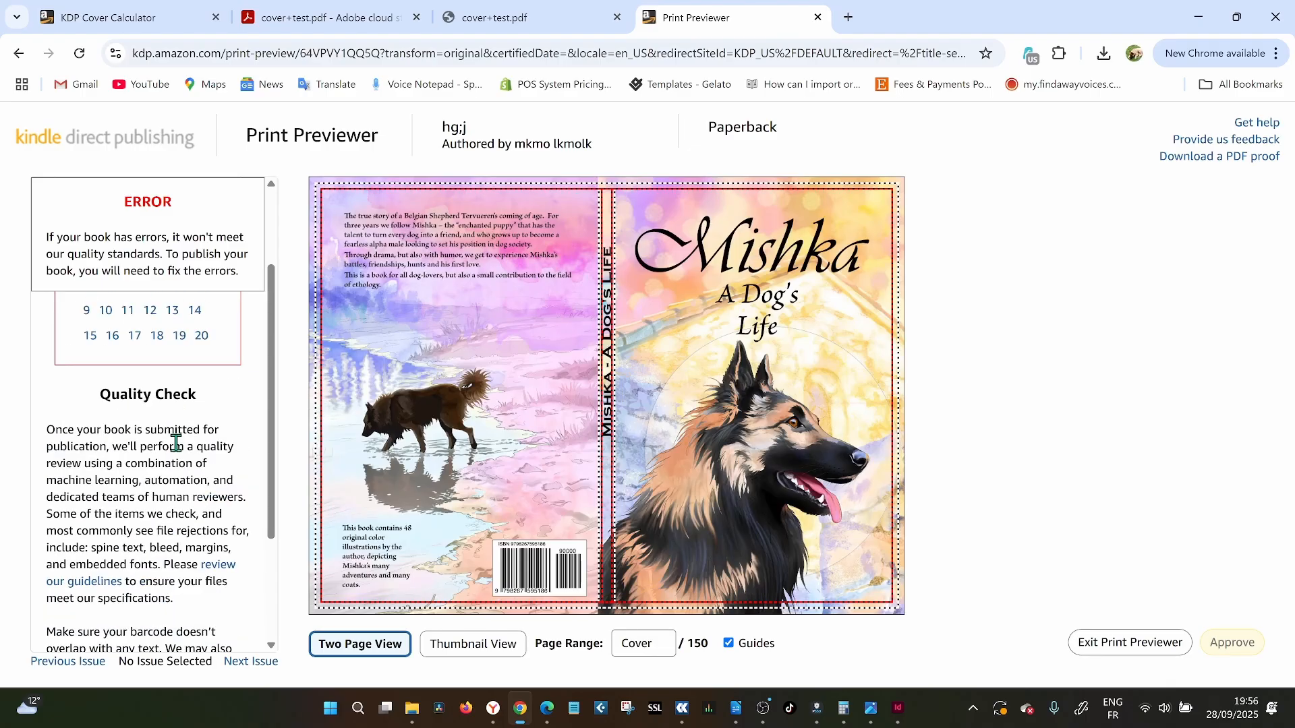
pyautogui.scroll(2, 175, 443)
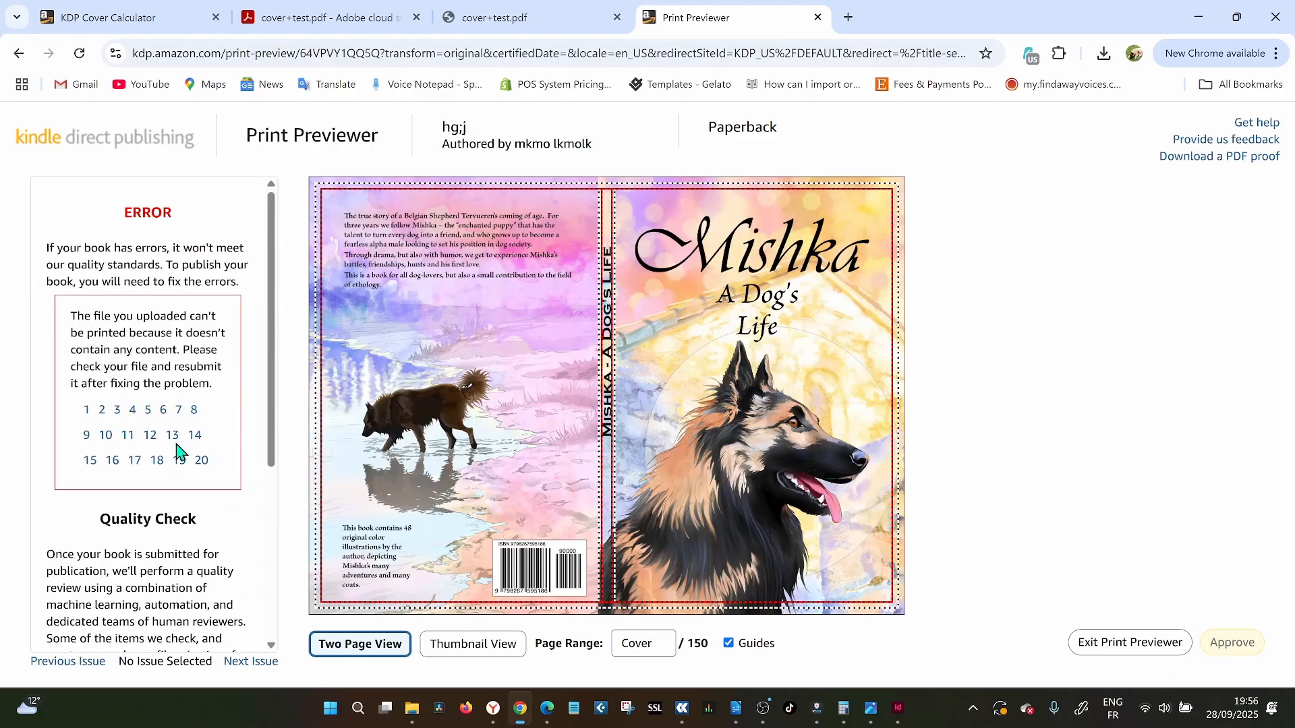